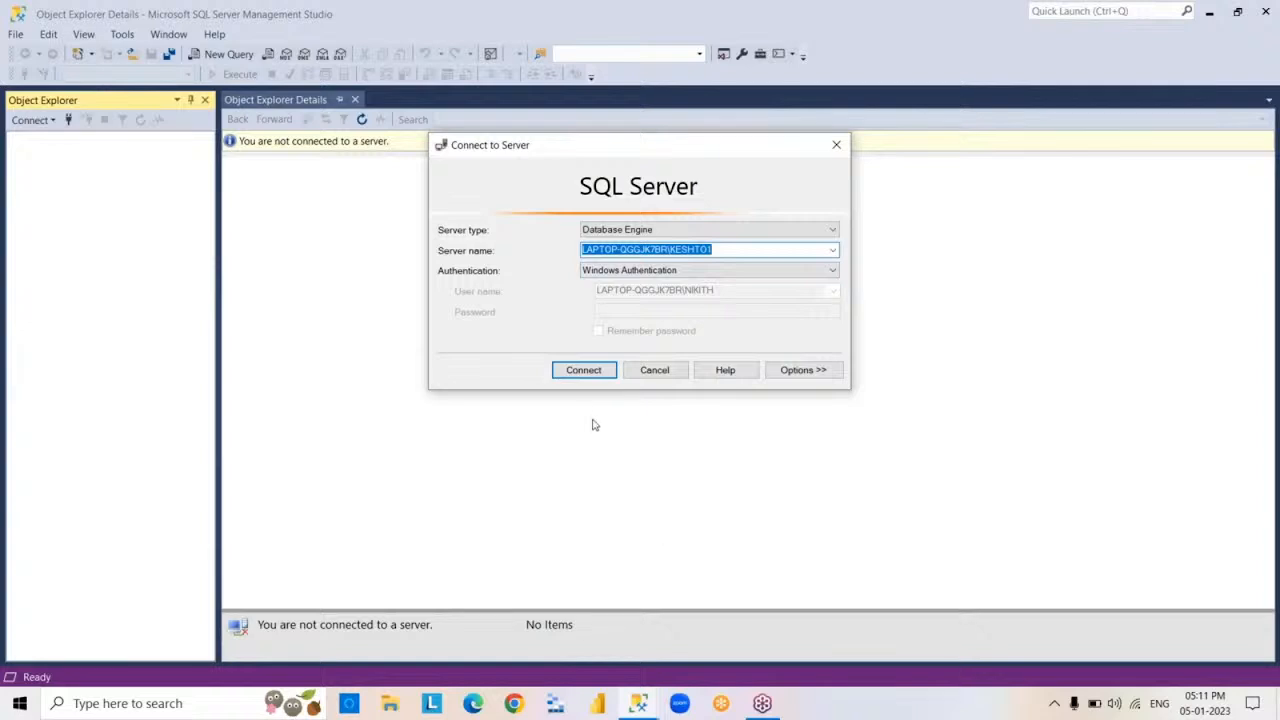
- Connect to the local SQL Server Database Engine instance with Windows Authentication and minimize Management Studio
left_click(584, 372)
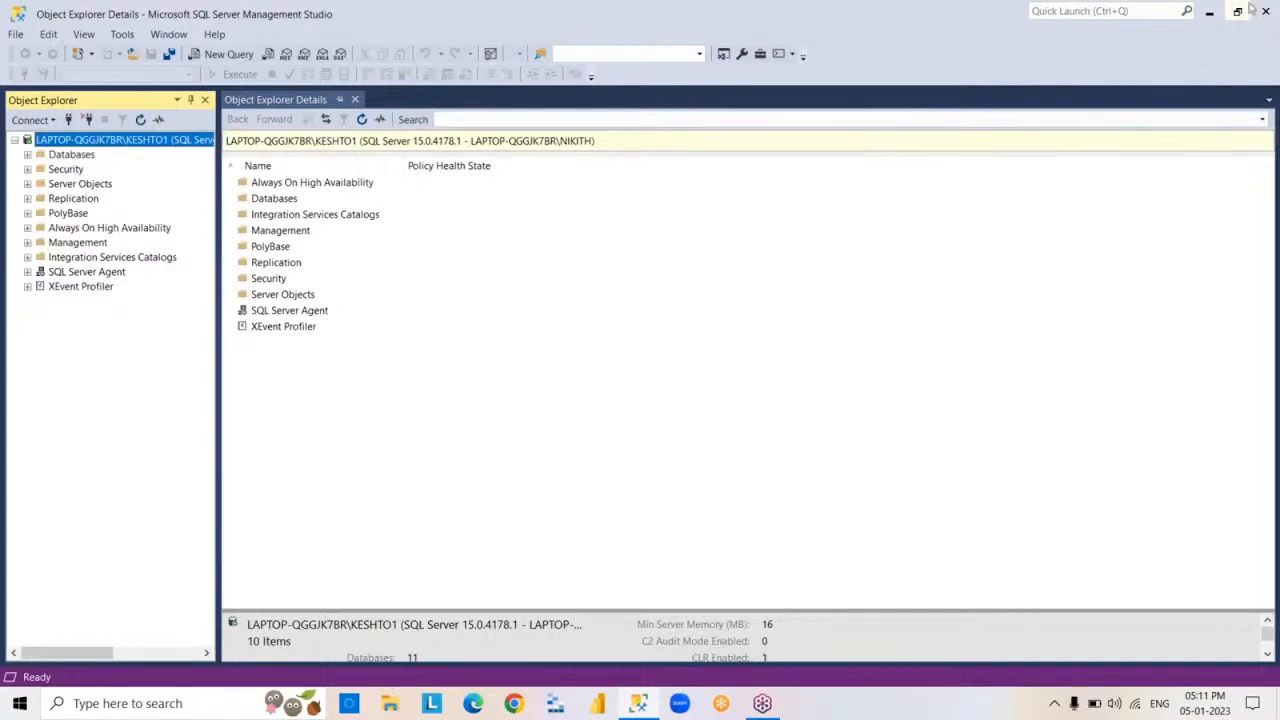
left_click(1211, 18)
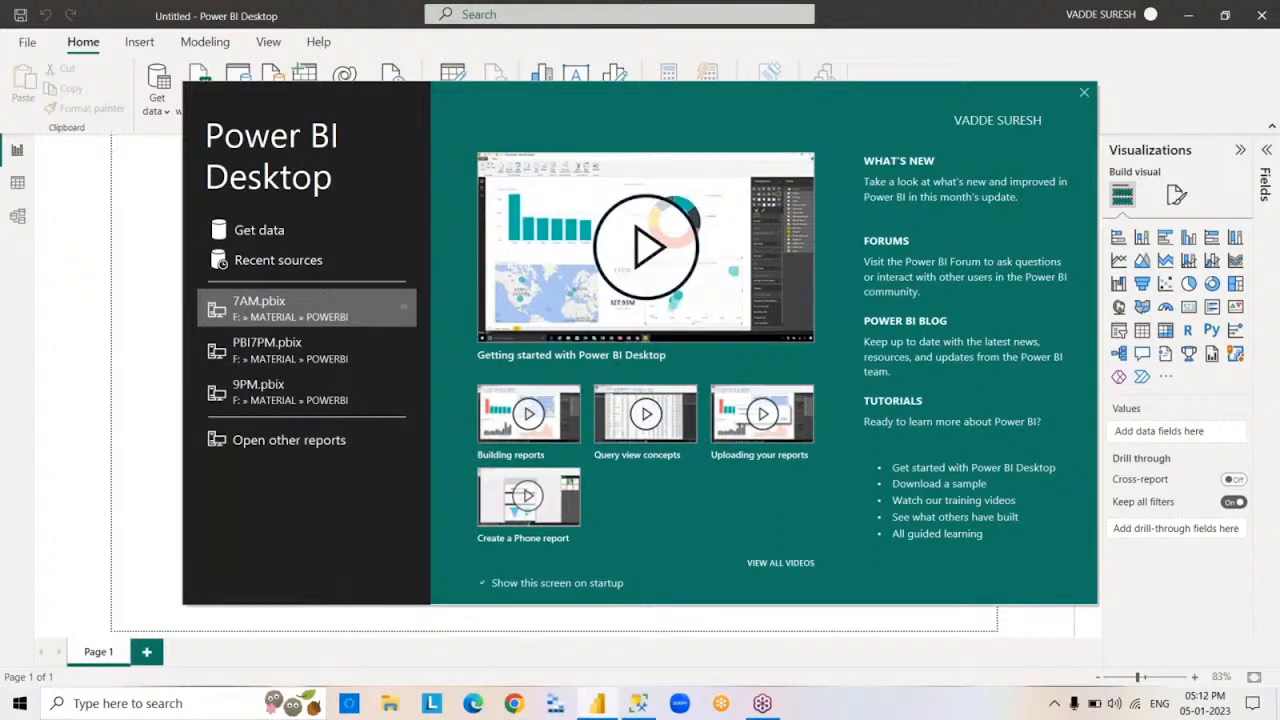
- Dismiss the Power BI Desktop start screen and minimize the blank report window
left_click(1084, 94)
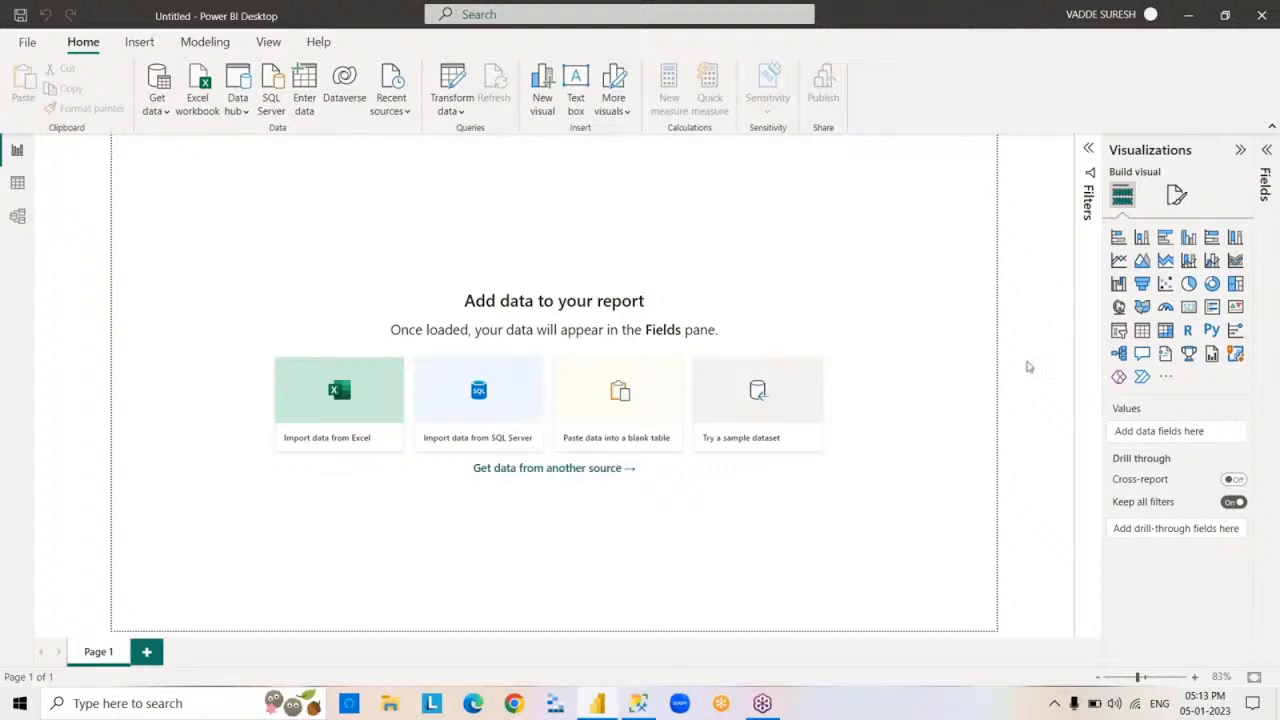
left_click(1189, 17)
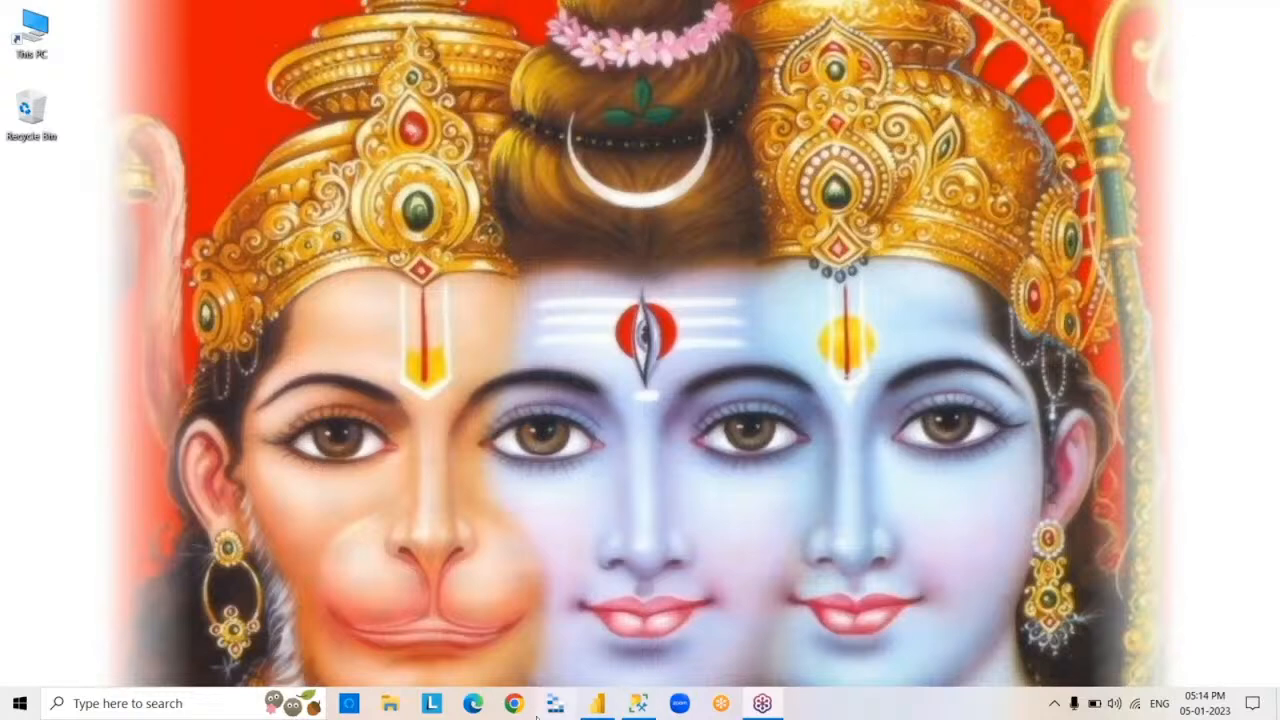
- Switch to Chrome, open google.com and search for "power bi desktop download"
left_click(513, 703)
left_click(513, 703)
type("g")
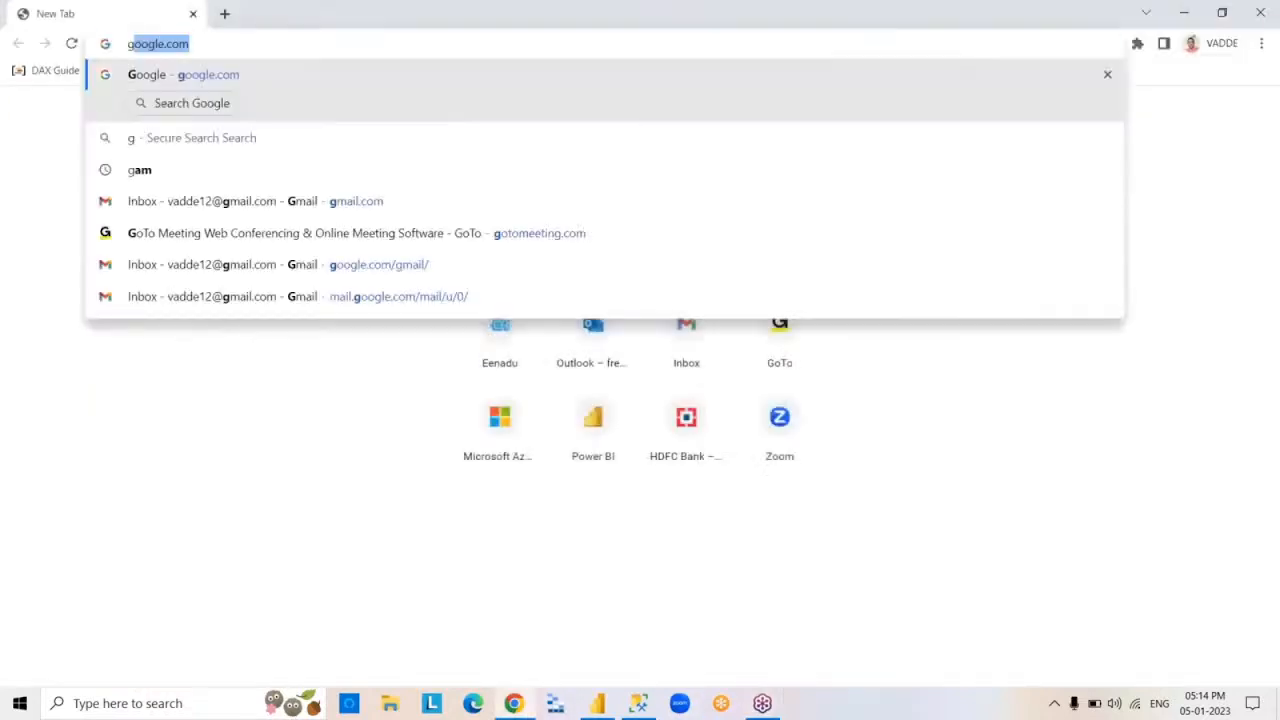
key("Return")
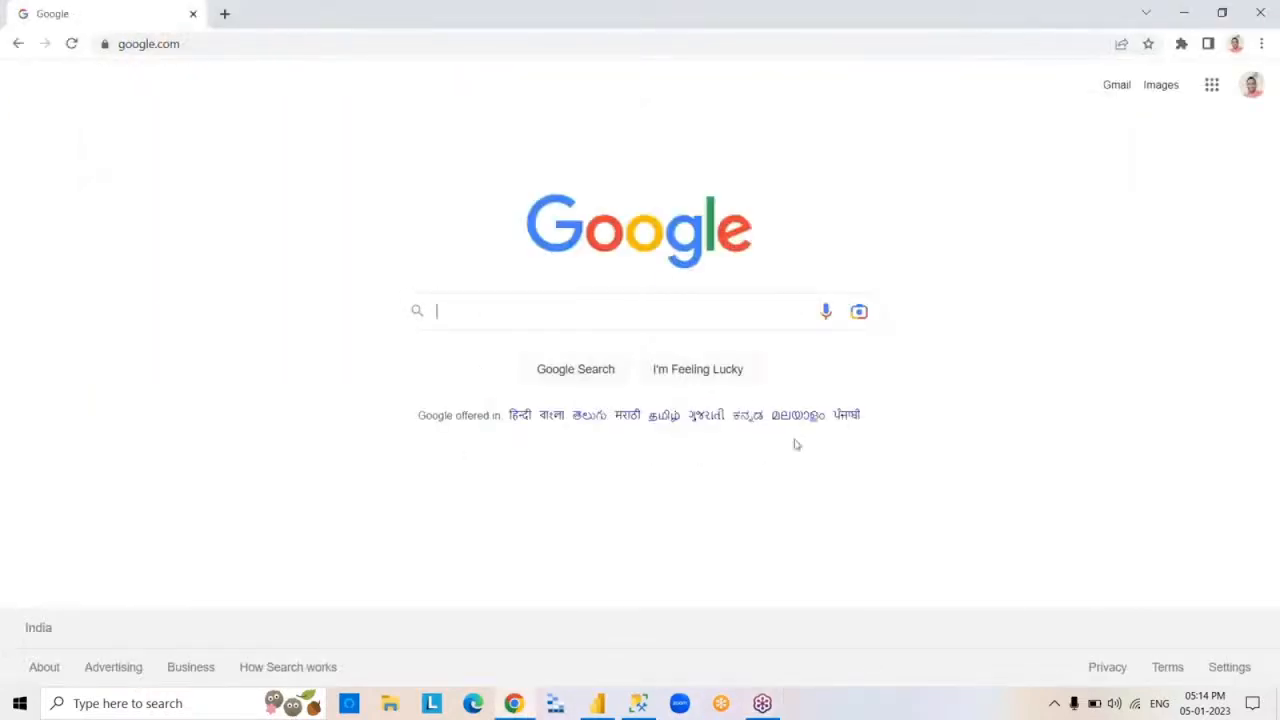
left_click(701, 308)
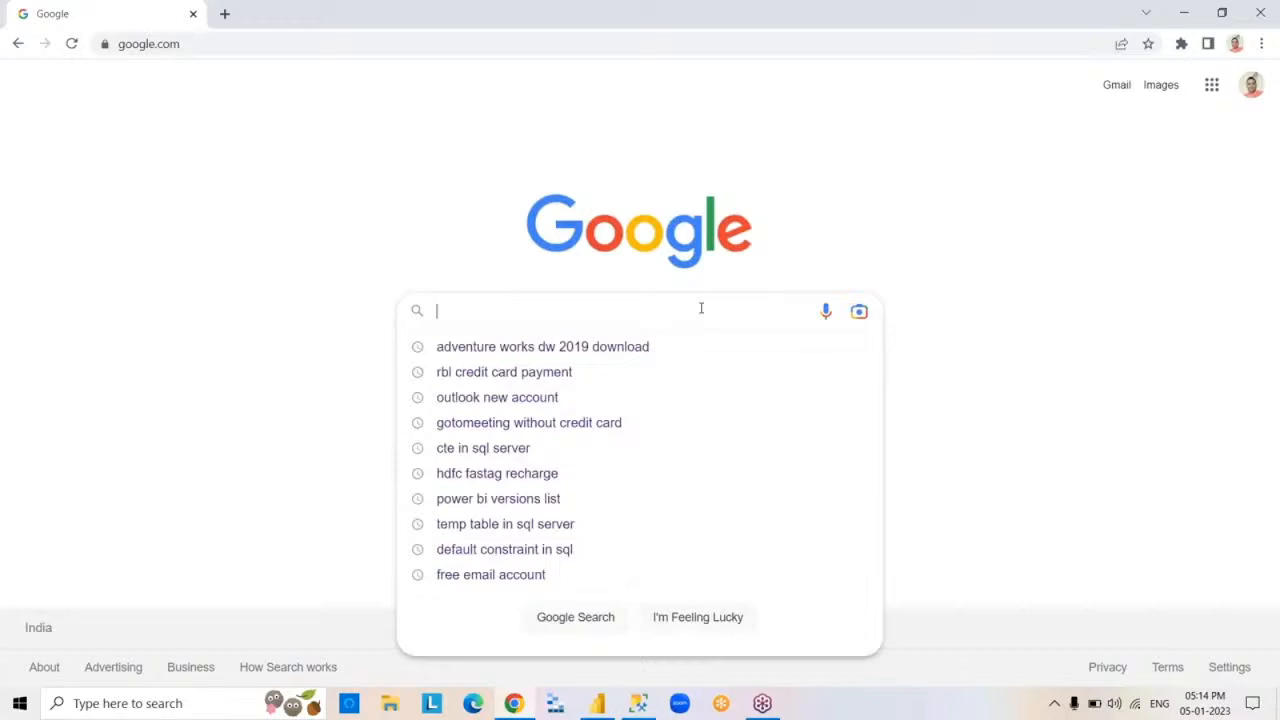
type("power bi d")
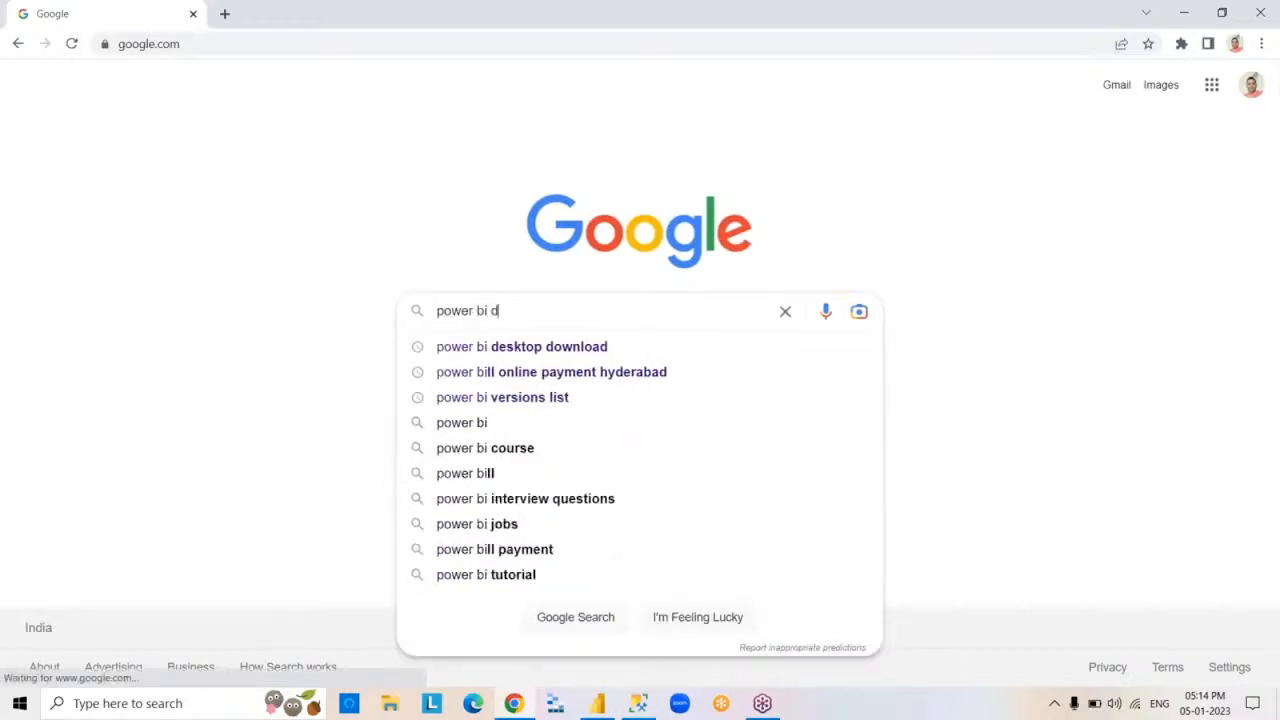
type("e")
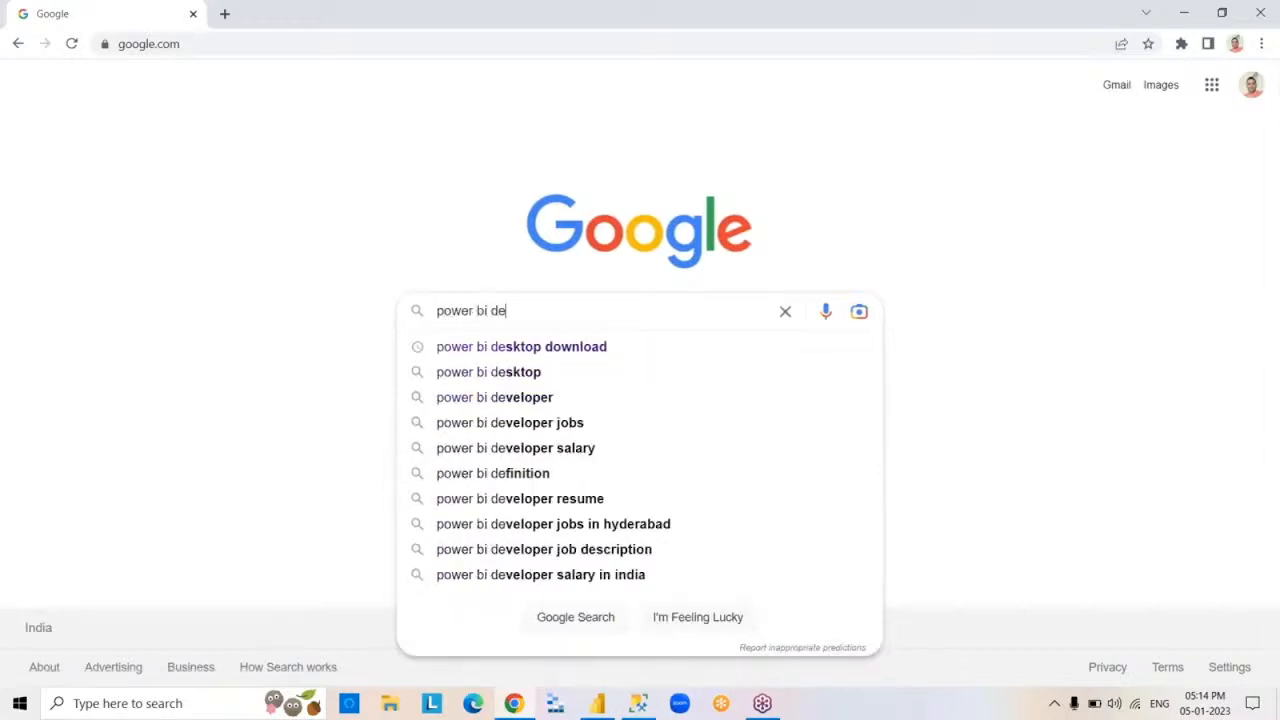
left_click(653, 347)
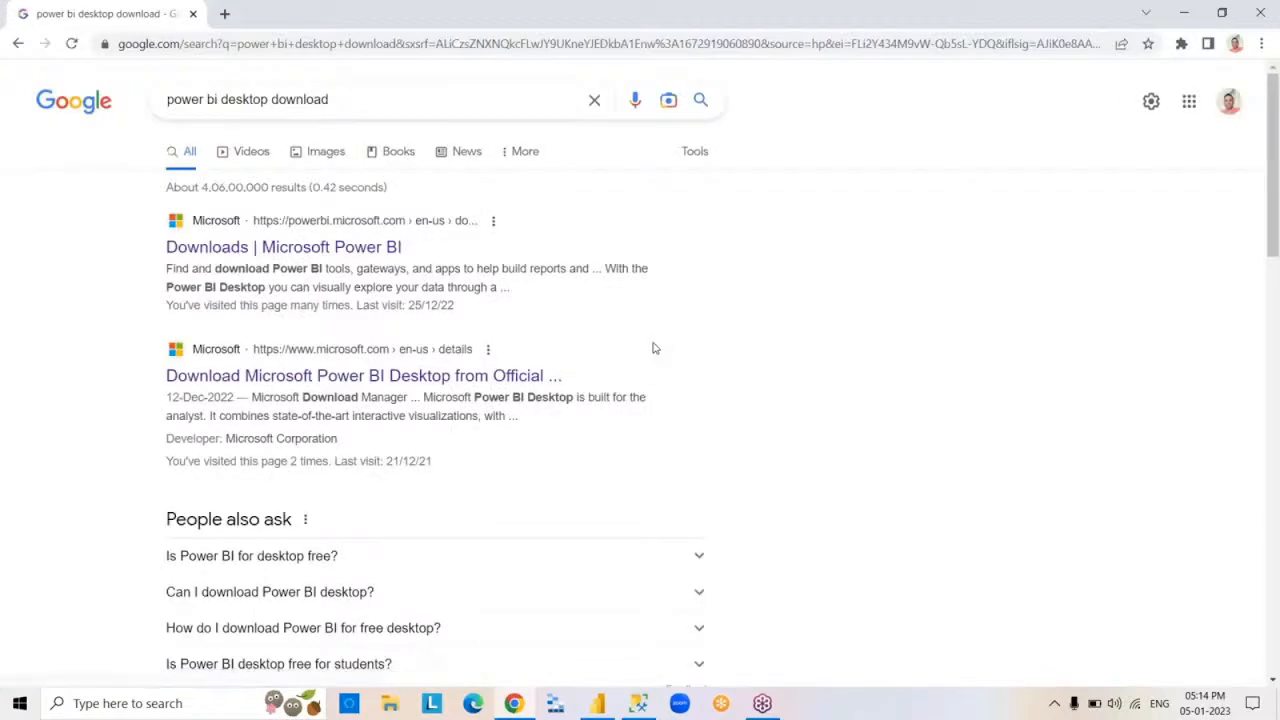
- Open Microsoft's Power BI Downloads page and its advanced download options for Power BI Desktop, keeping only the Download Center page open
left_click(369, 257)
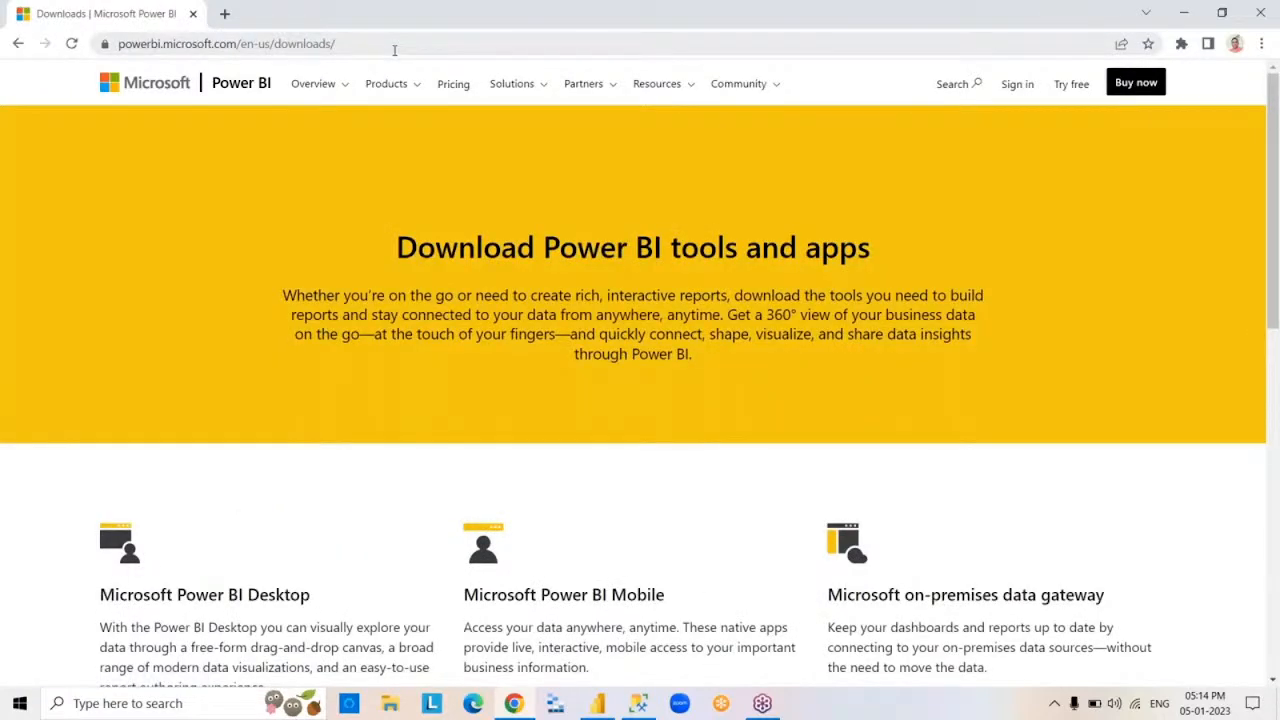
left_click(394, 50)
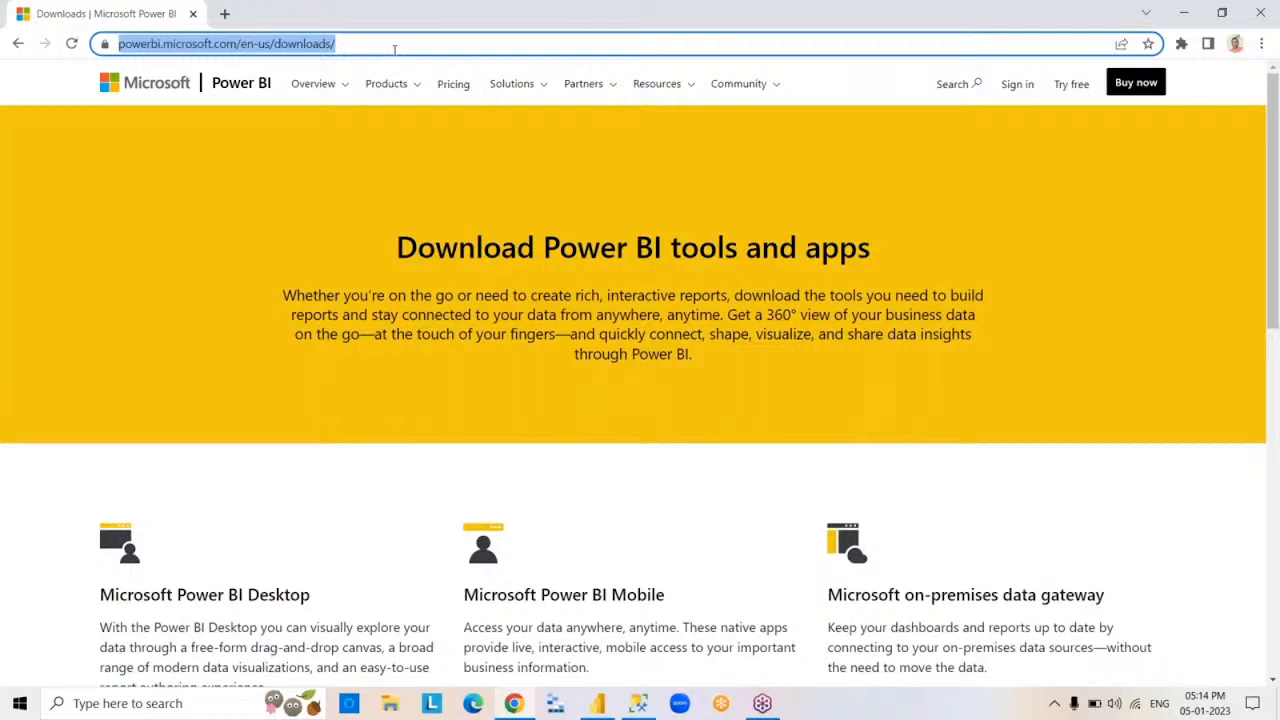
left_click(411, 45)
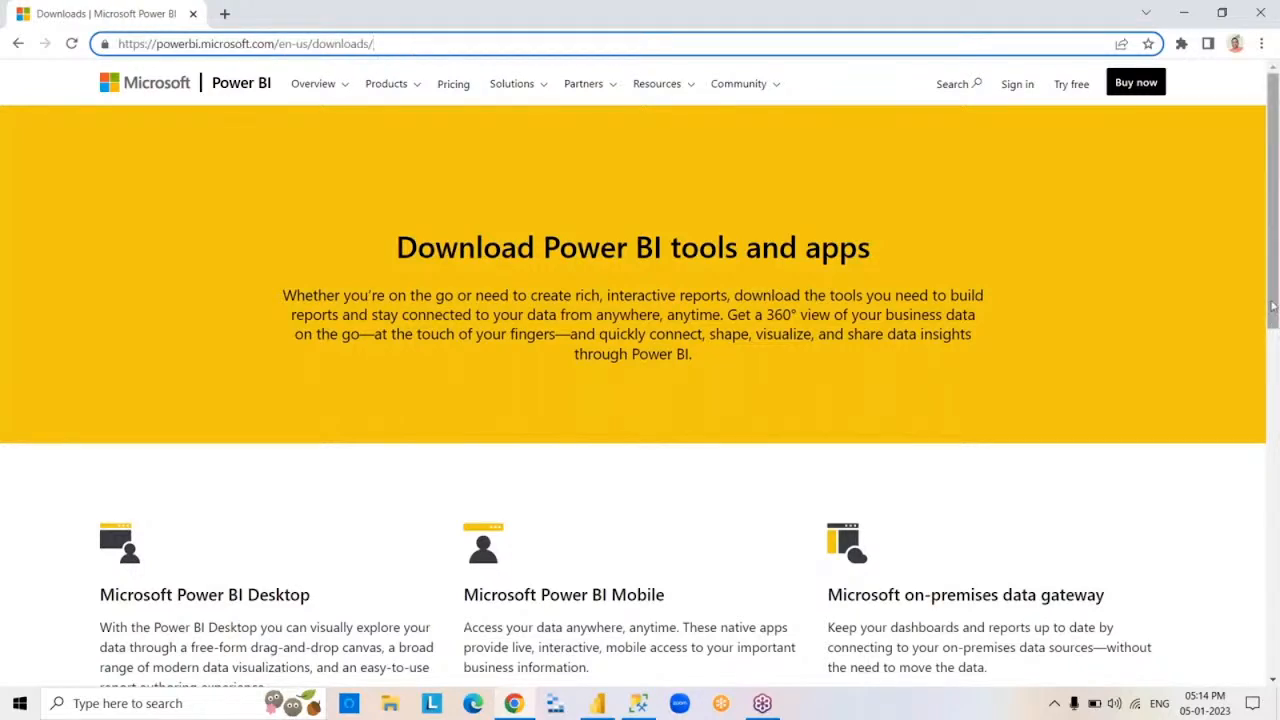
left_click_drag(1272, 308, 1272, 458)
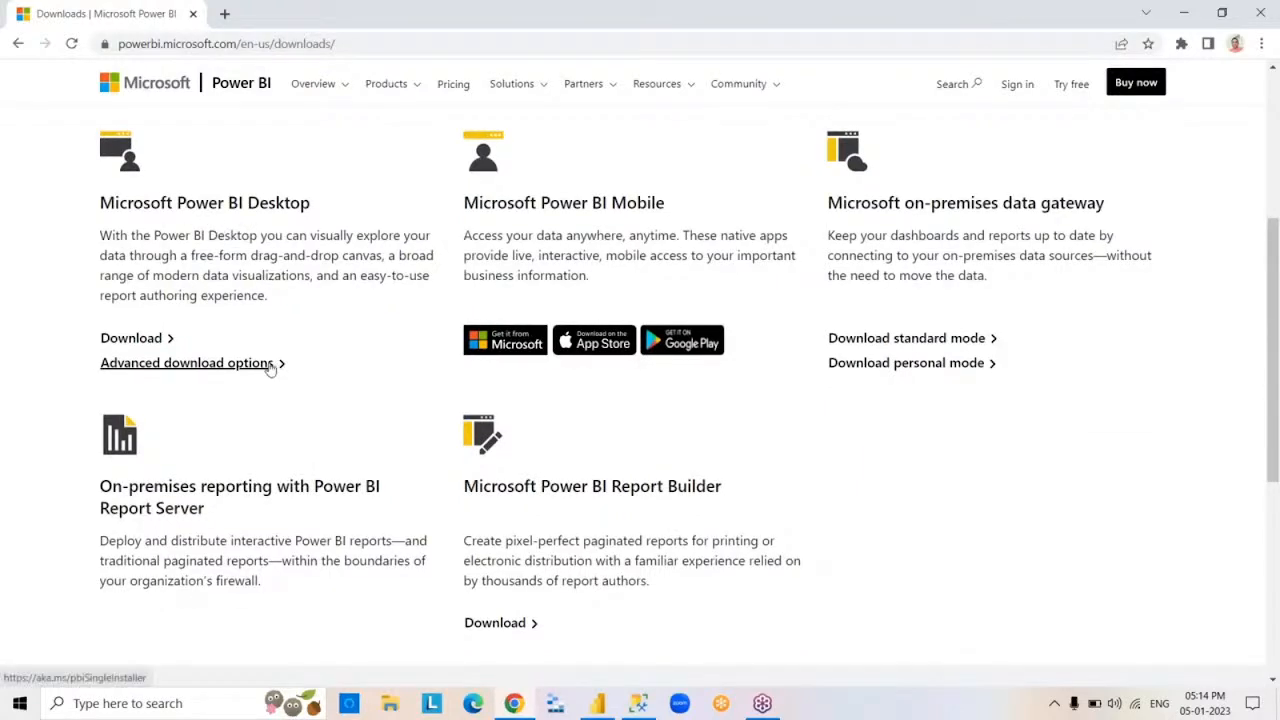
left_click(266, 366)
left_click(193, 14)
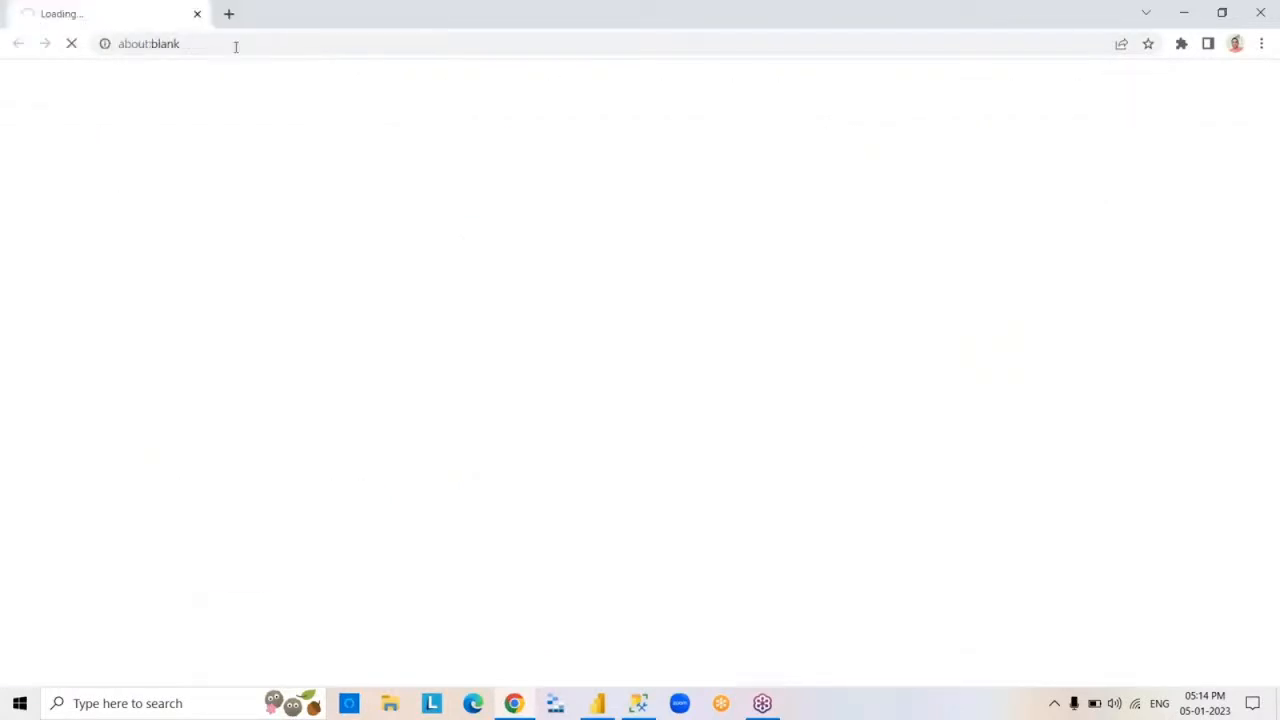
left_click(226, 14)
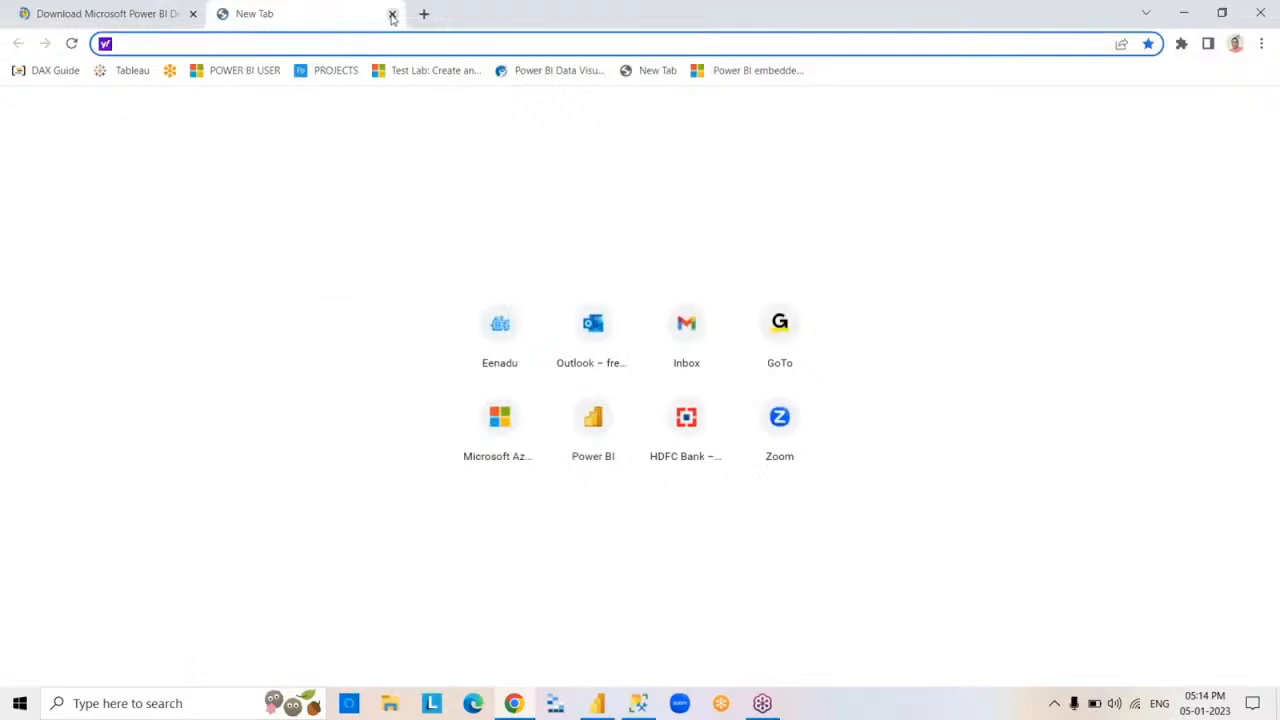
left_click(391, 14)
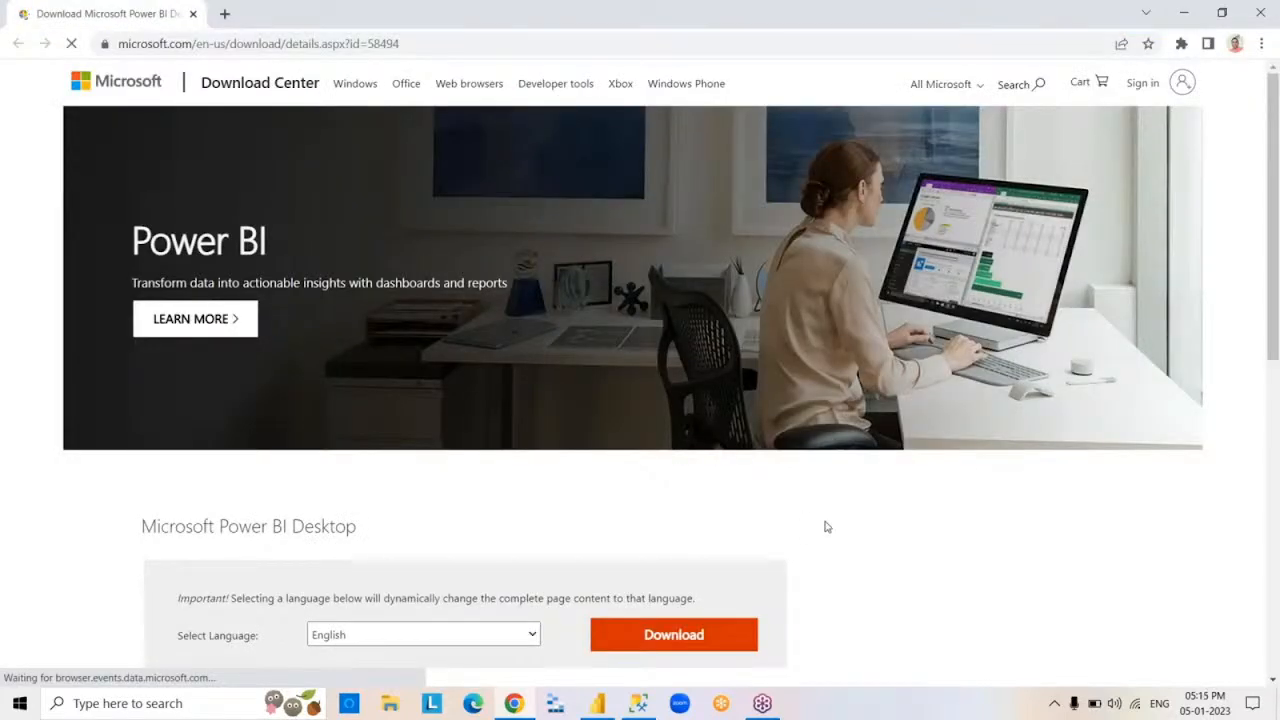
- Download the English 64-bit Power BI Desktop installer, PBIDesktopSetup_x64.exe
left_click(695, 638)
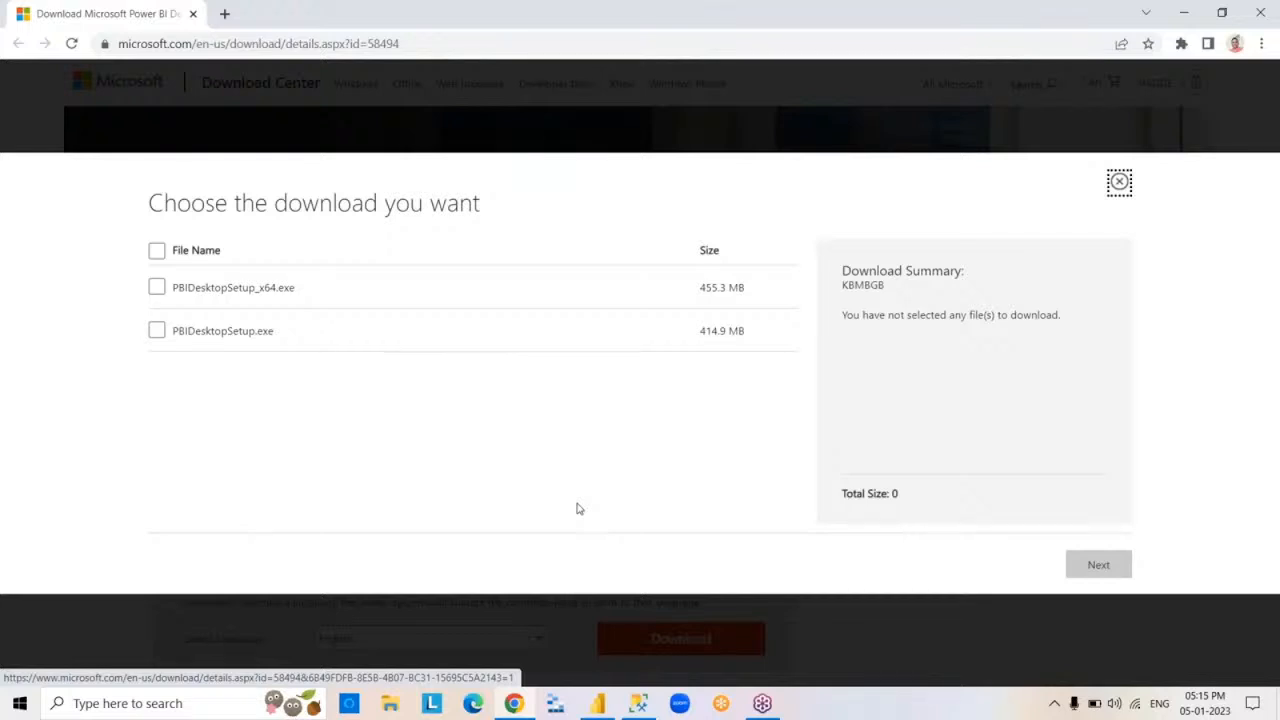
left_click(157, 288)
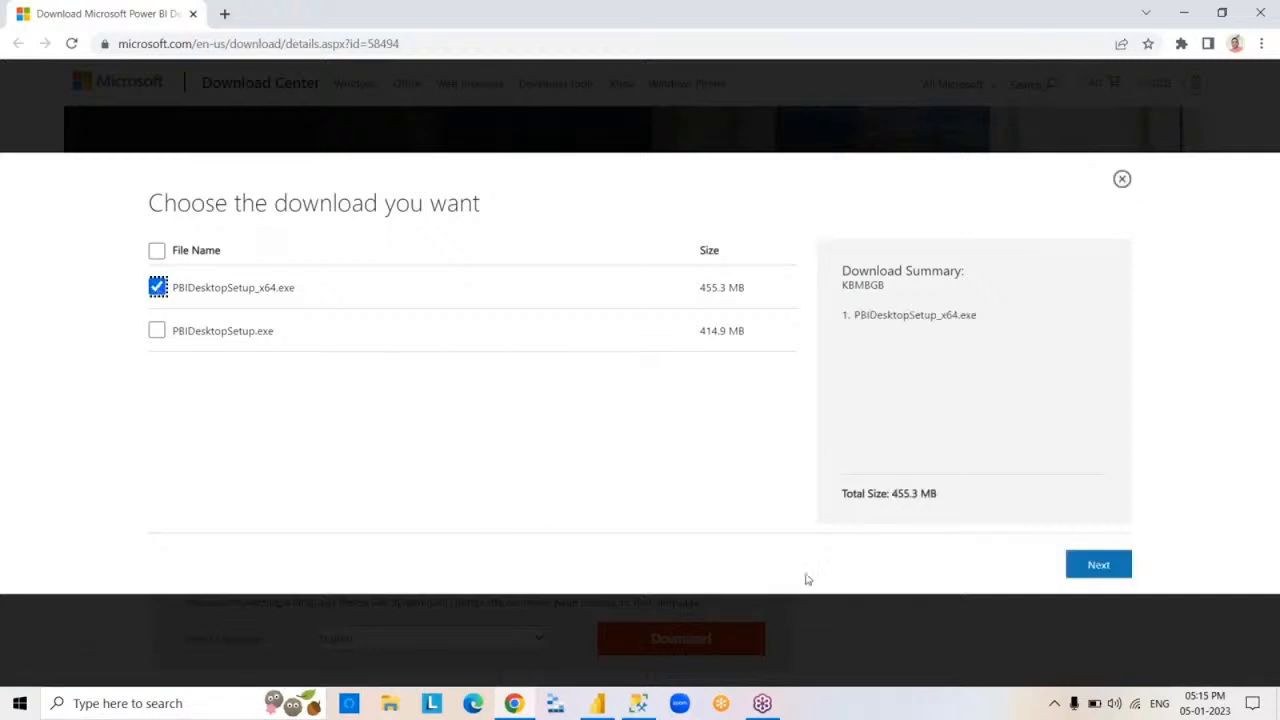
left_click(1099, 566)
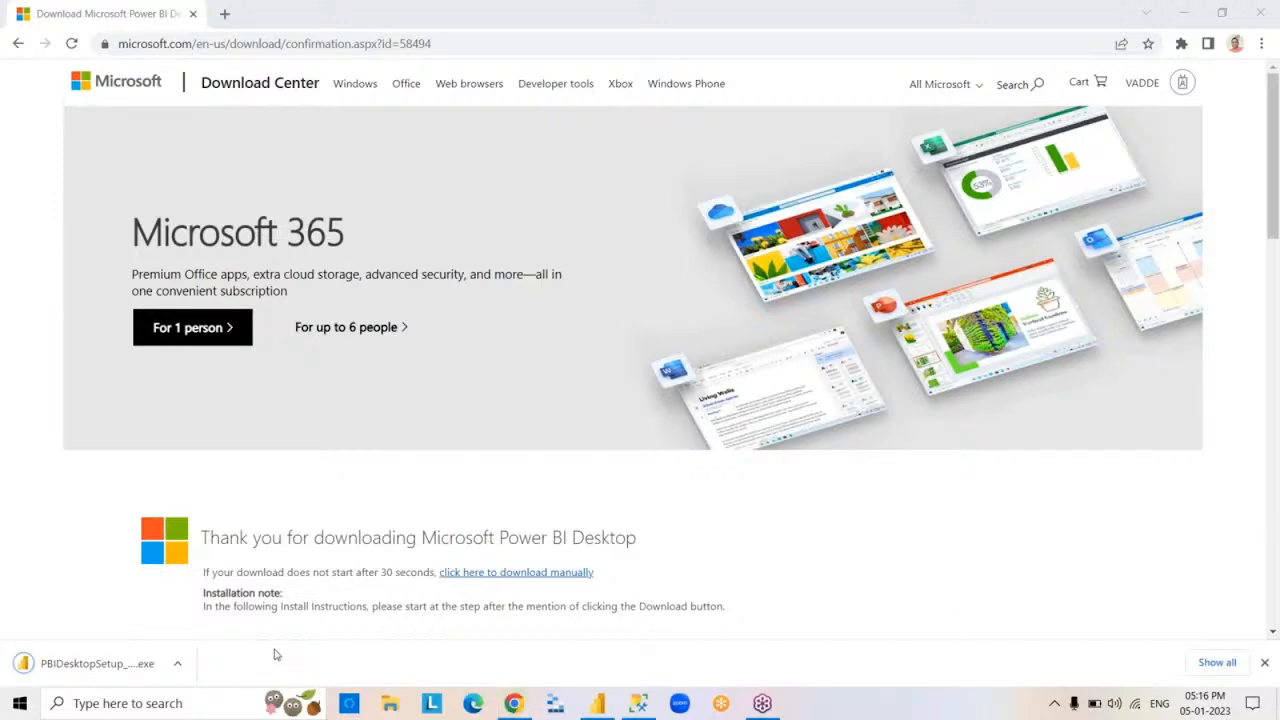
- Launch the downloaded PBIDesktopSetup_x64.exe and close the browser
left_click(100, 676)
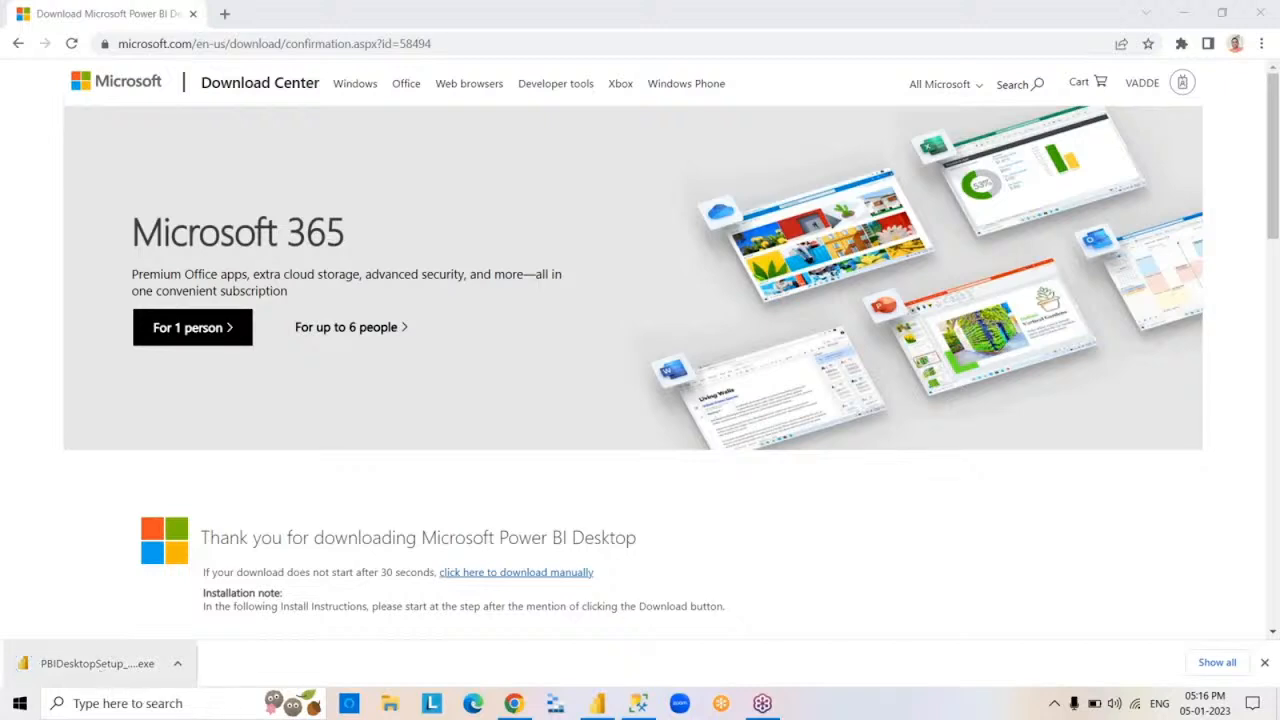
left_click(1265, 664)
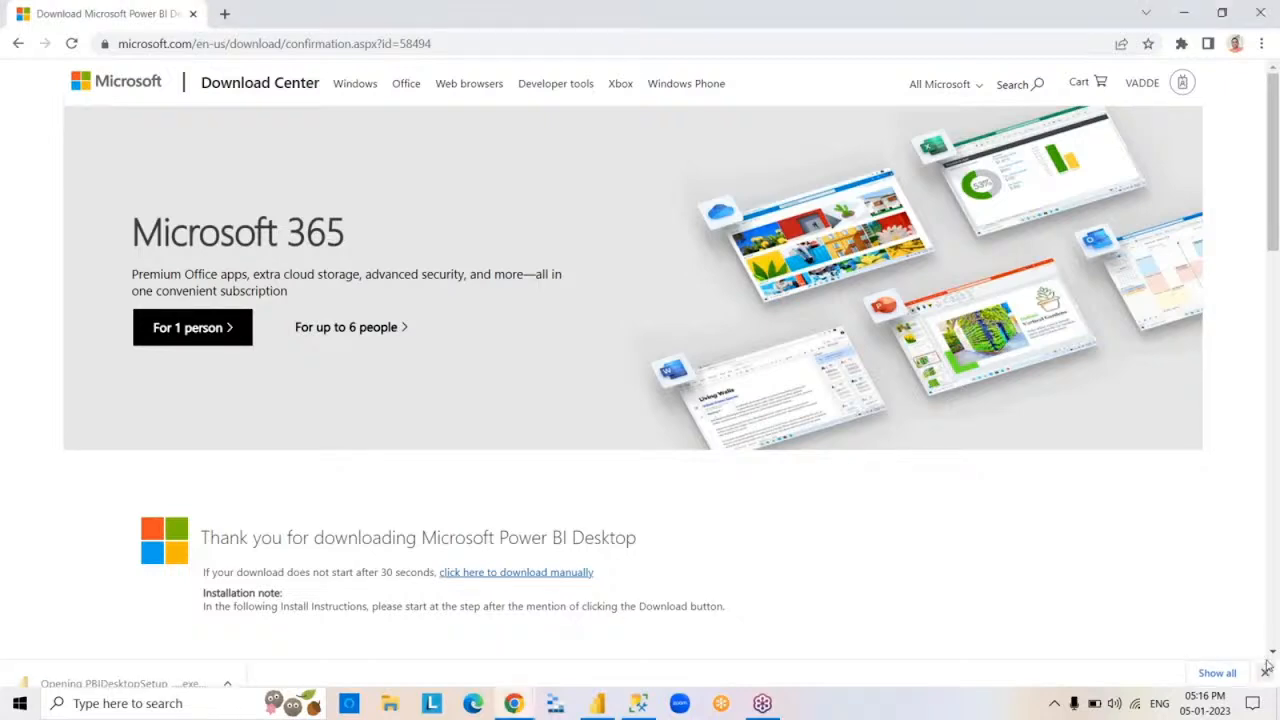
left_click(1265, 13)
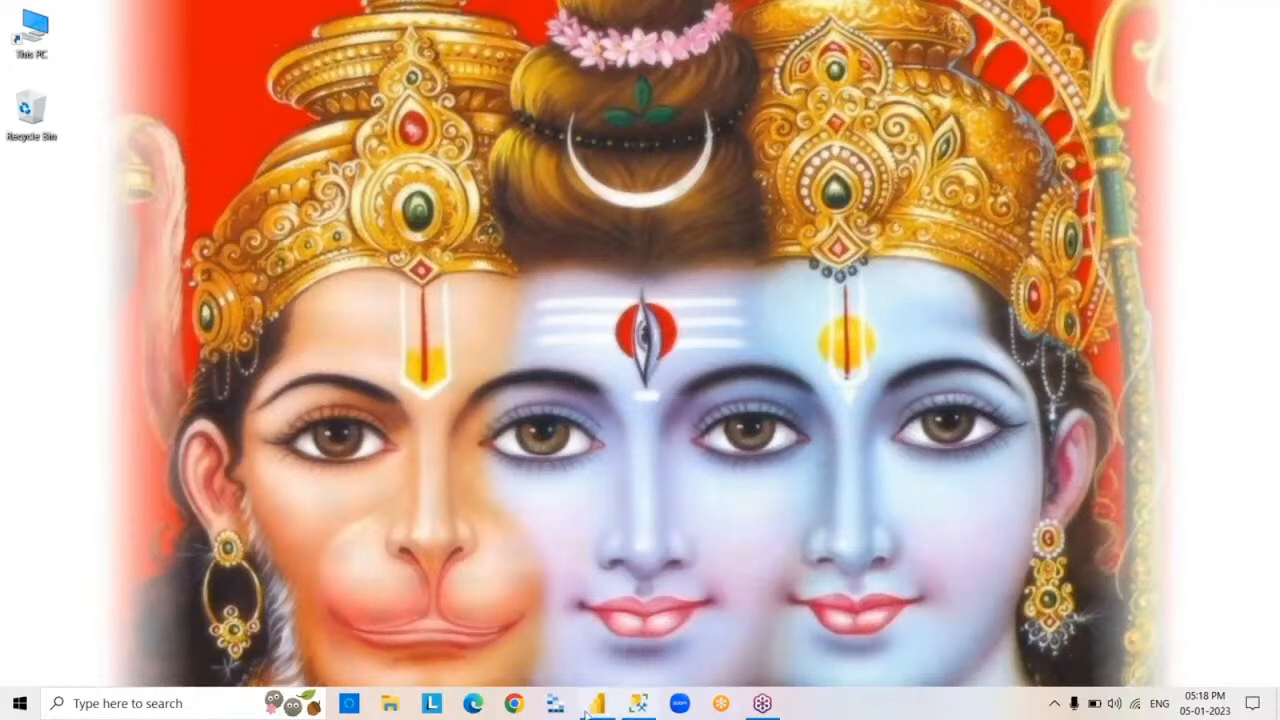
- Open the Downloads folder in File Explorer and run PBIDesktopSetup_x64 from there
left_click(398, 708)
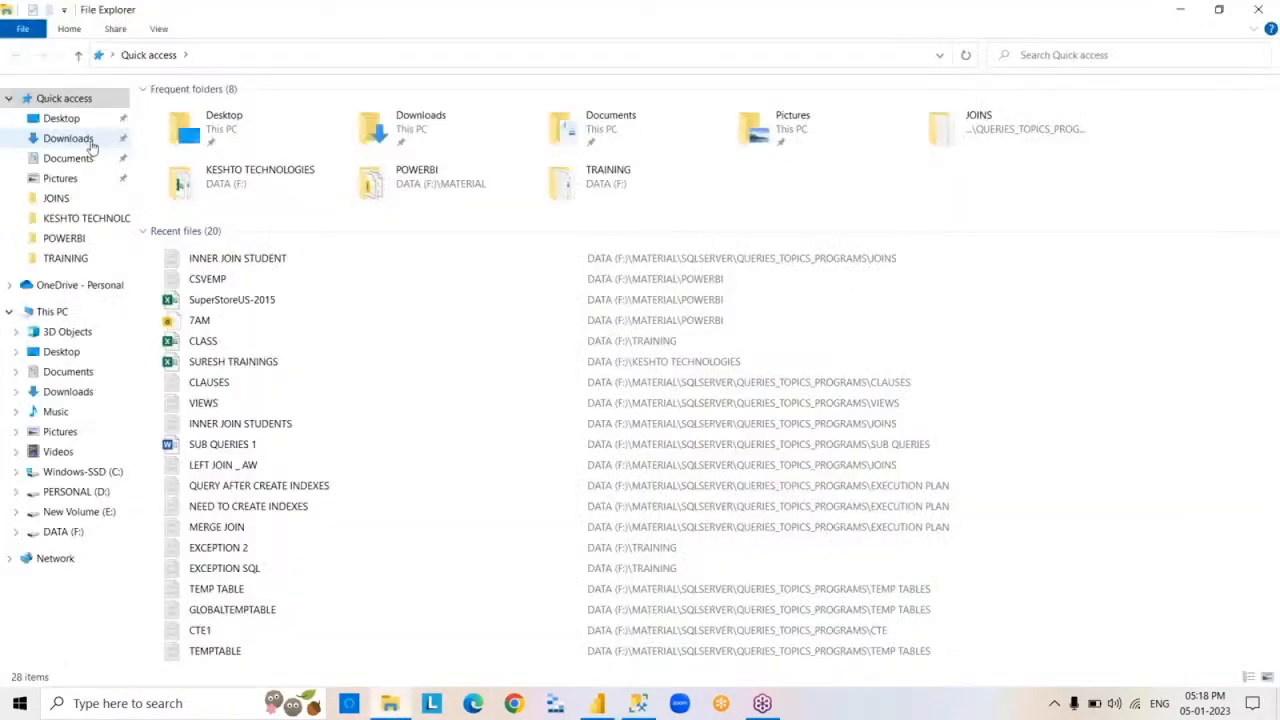
left_click(86, 138)
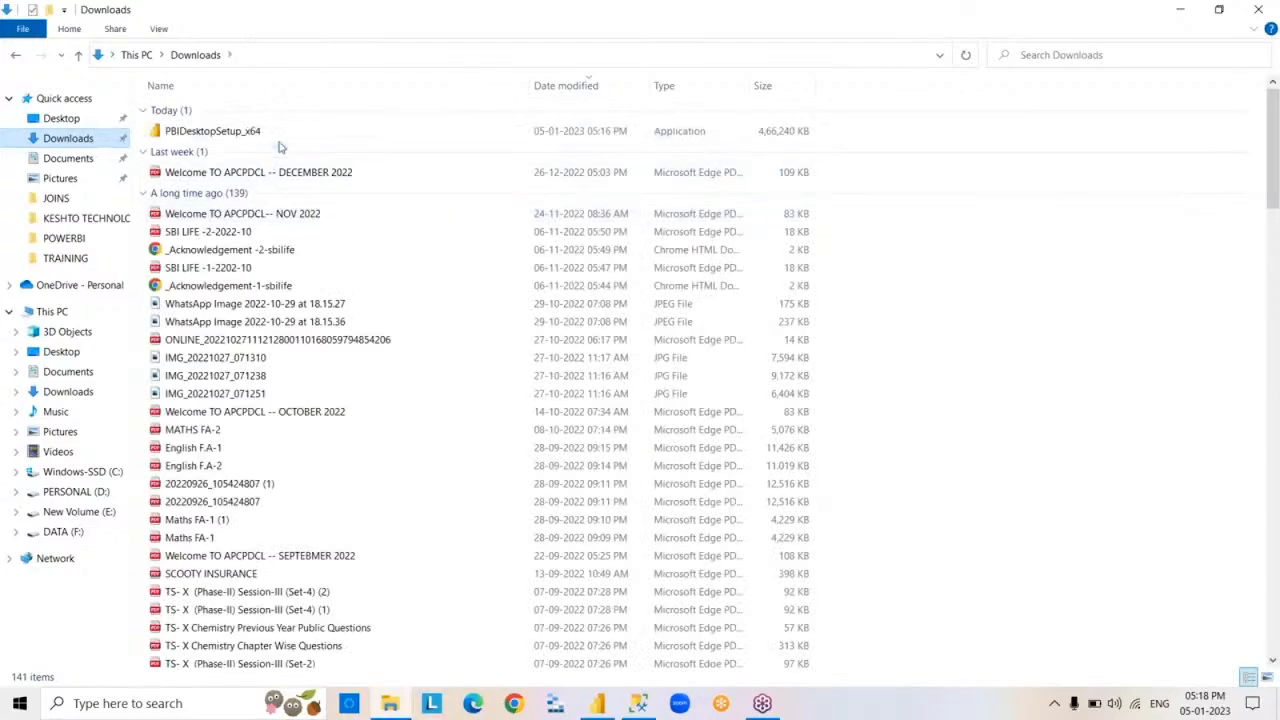
left_click(276, 134)
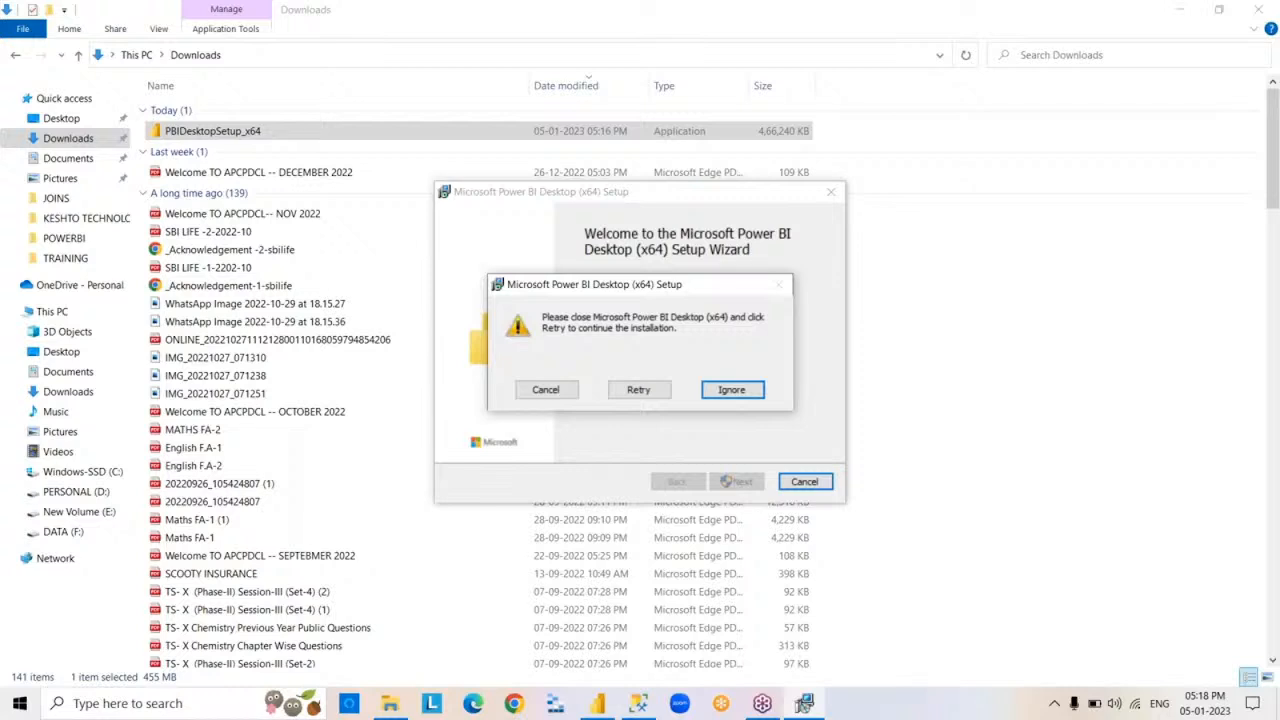
- Try to continue the Power BI Desktop (x64) setup with the Retry and Ignore options, and close the setup wizards
left_click(729, 397)
left_click(655, 397)
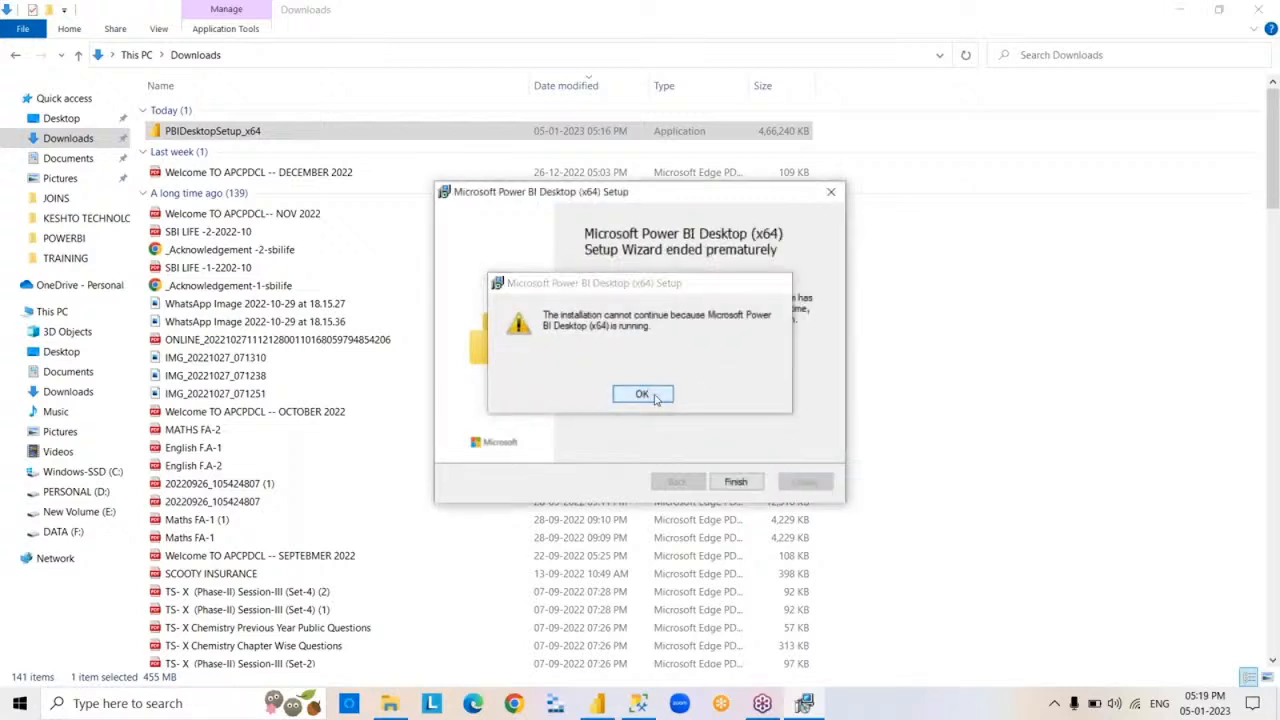
left_click(740, 484)
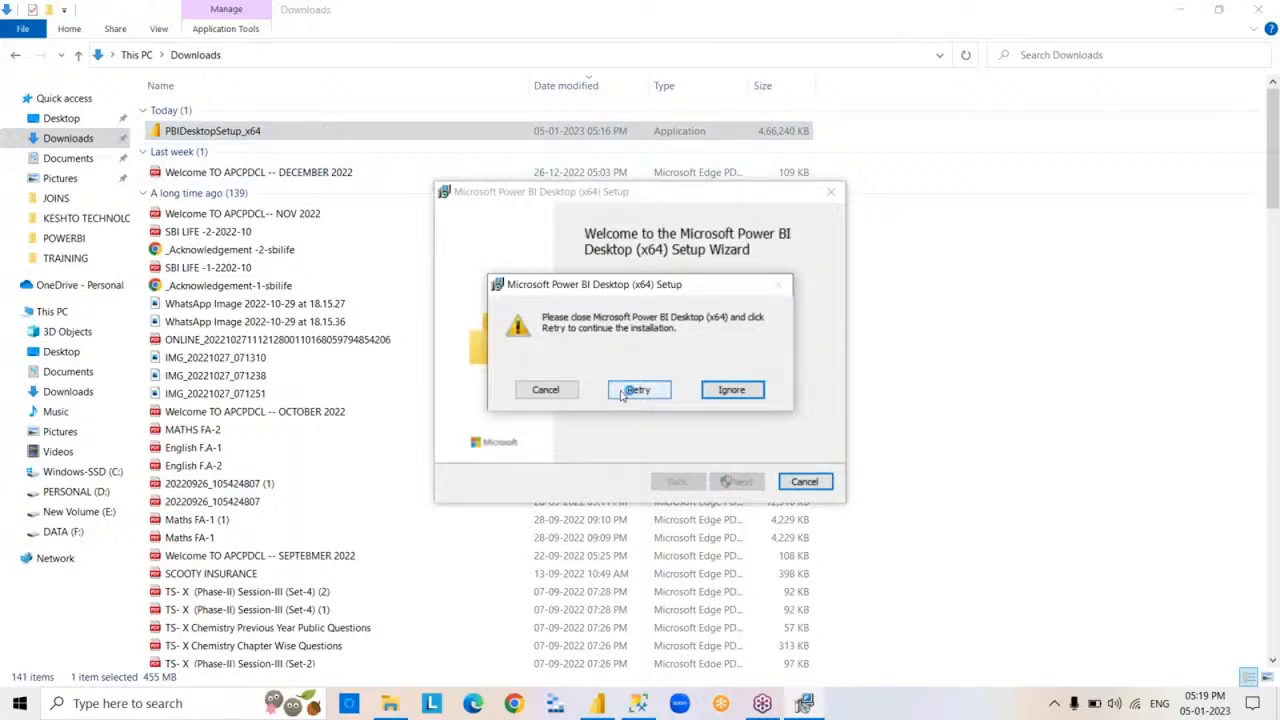
left_click(622, 392)
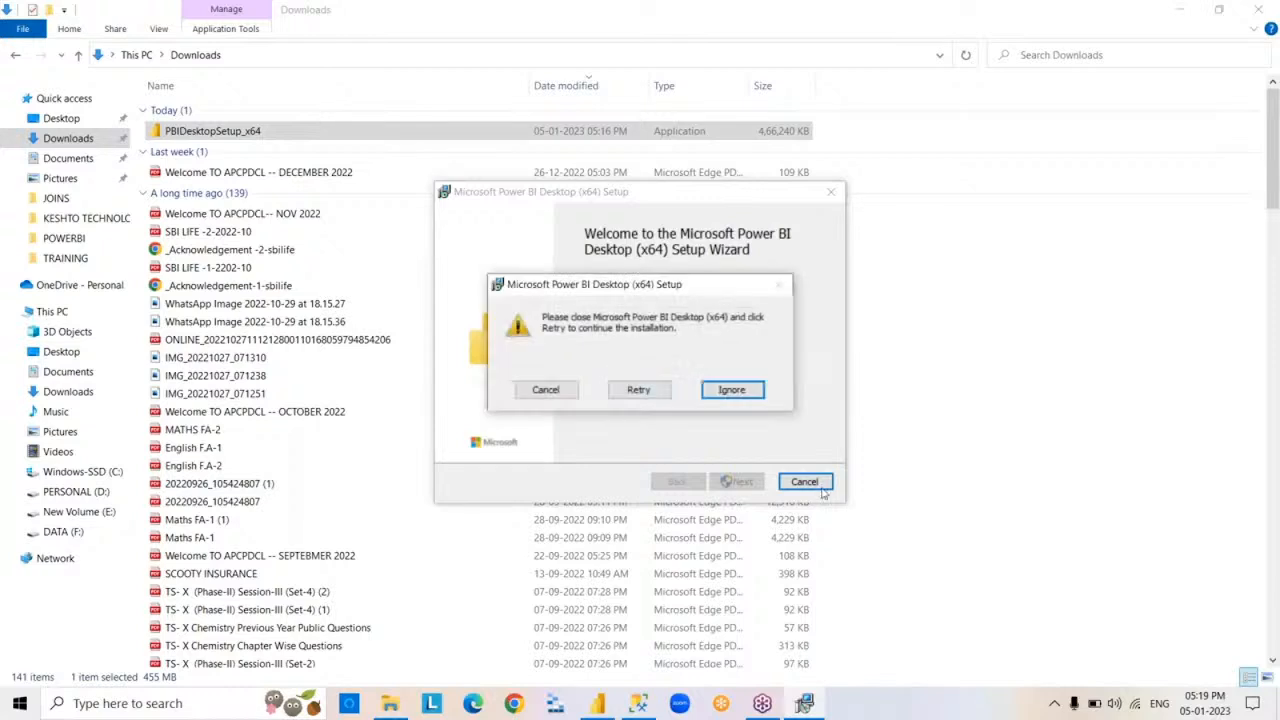
left_click(750, 395)
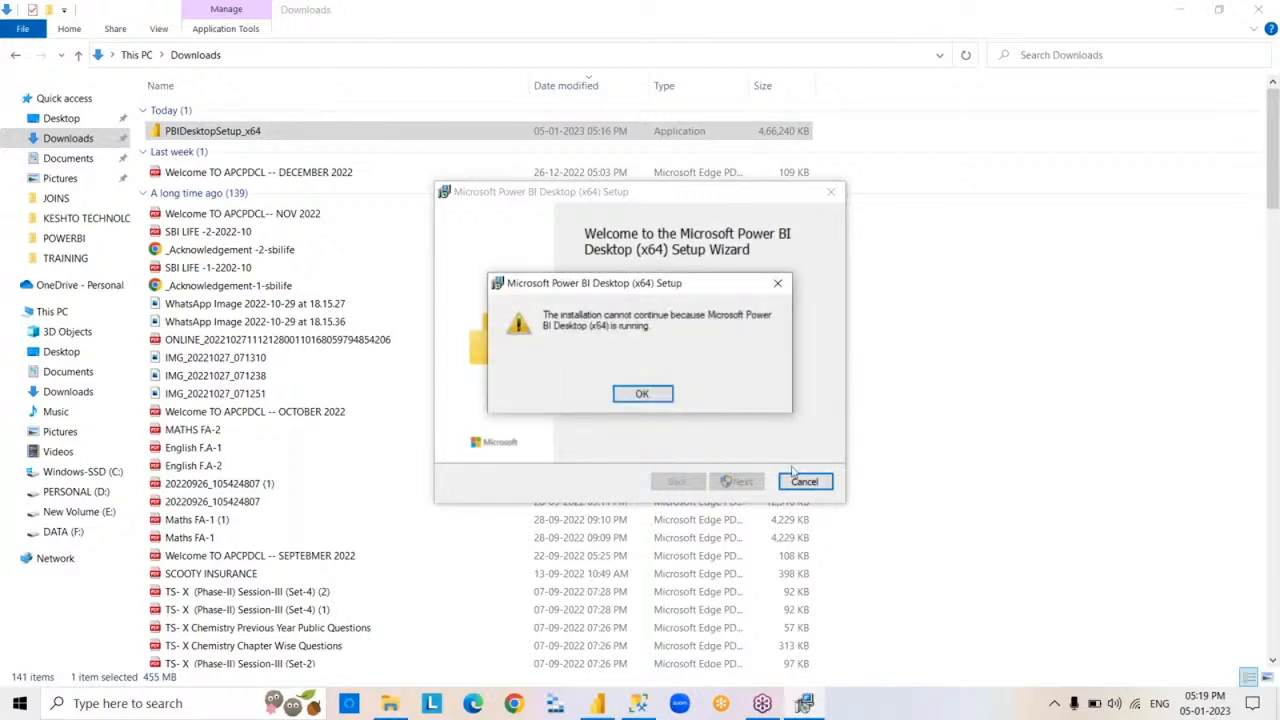
left_click(660, 394)
left_click(737, 482)
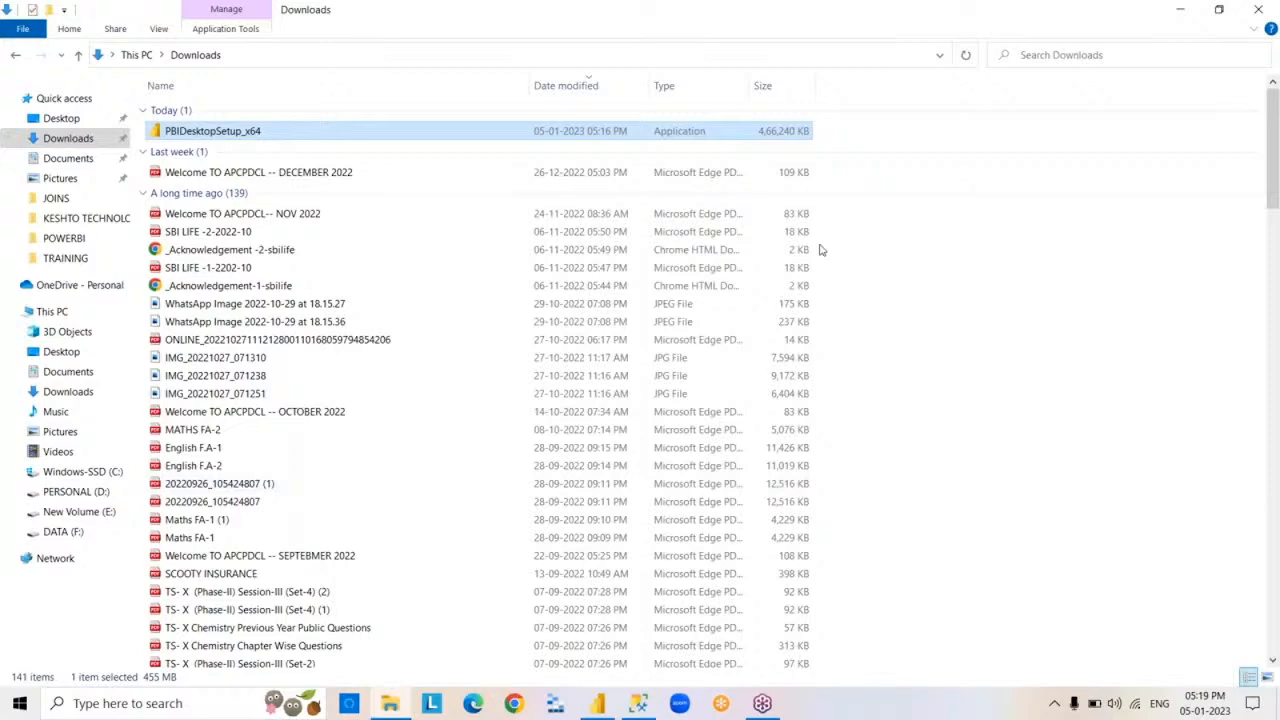
- Try to permanently delete PBIDesktopSetup_x64 from the Downloads folder, cancel the deletion and close File Explorer
key("shift+Delete")
key("Return")
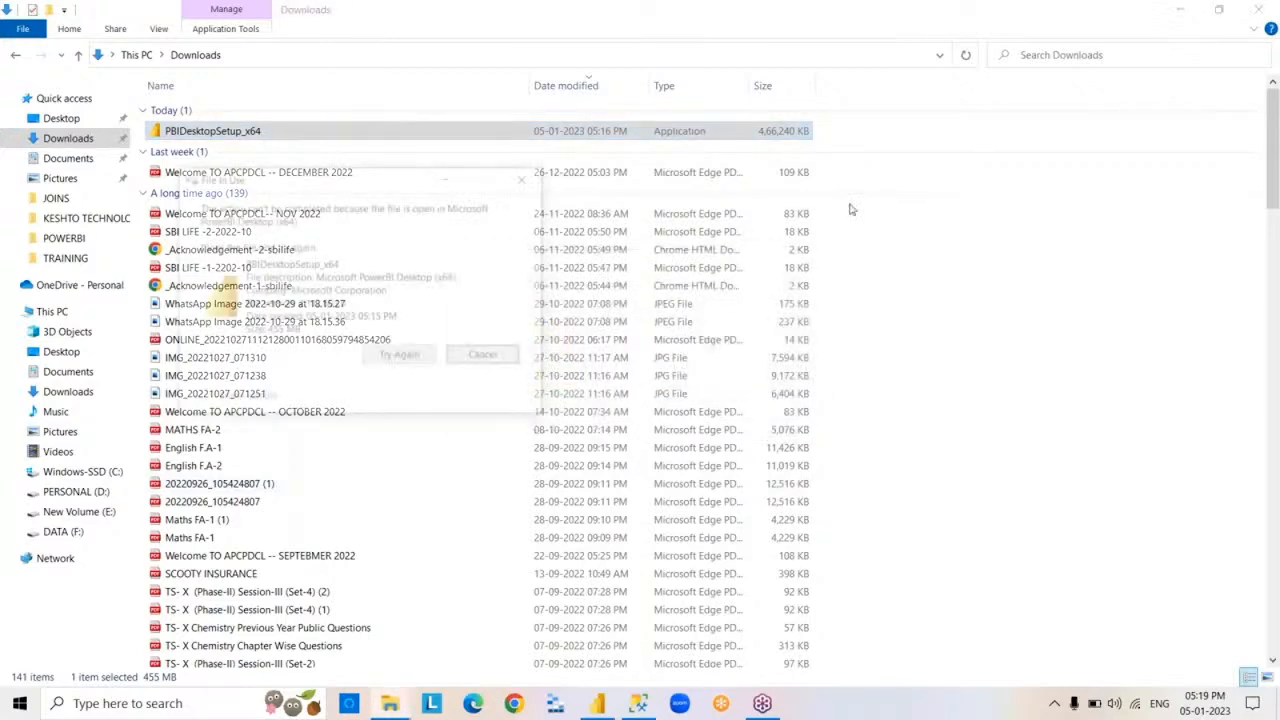
left_click(500, 357)
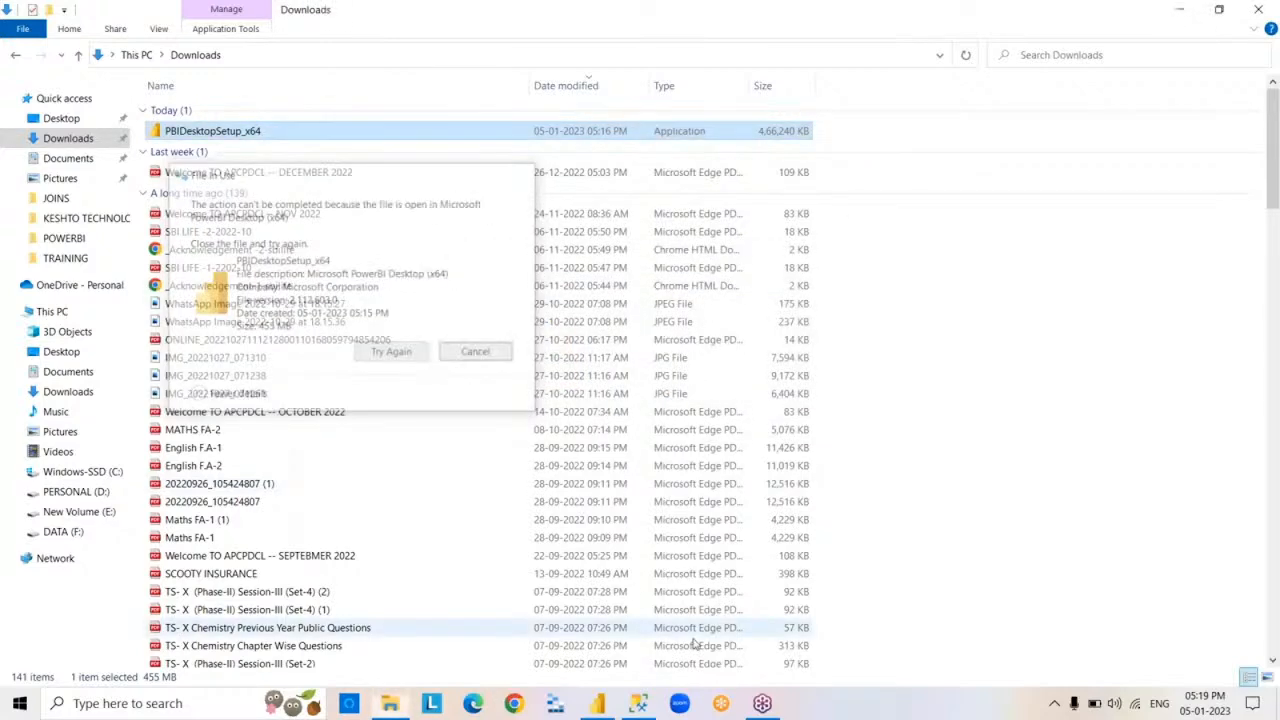
left_click(1258, 9)
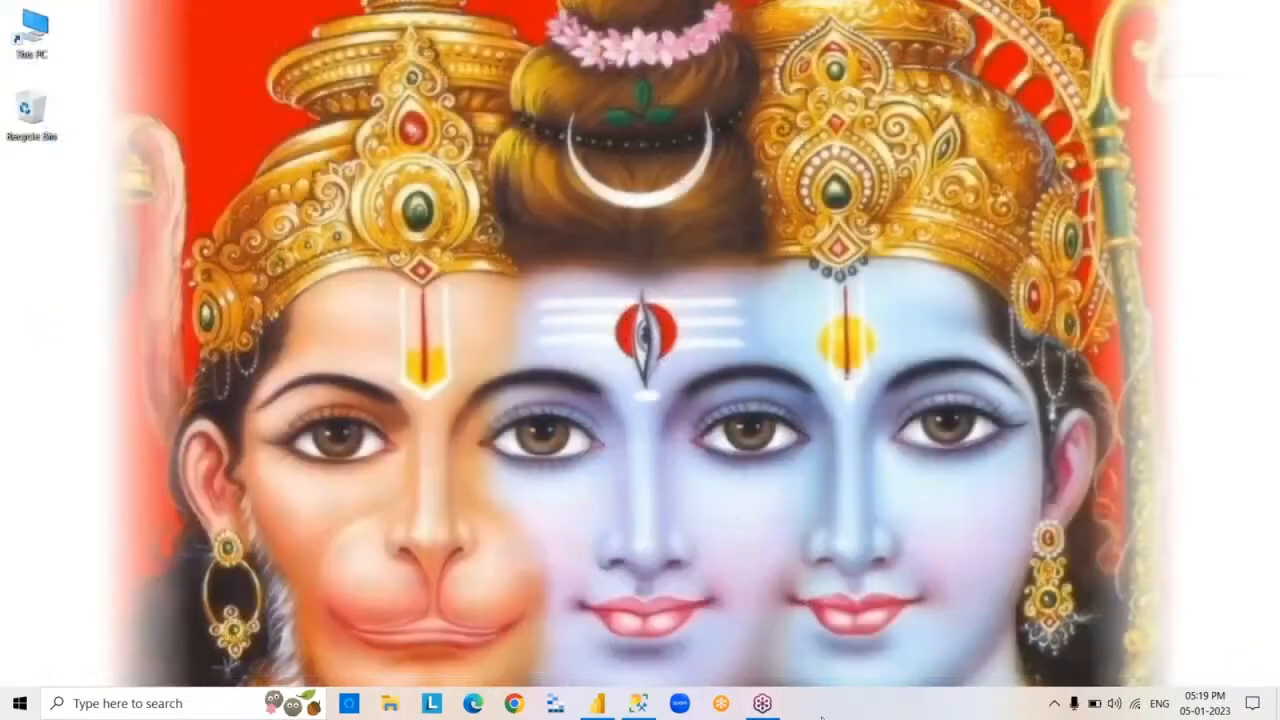
- Switch to Power BI Desktop and expand the Fields pane
left_click(597, 704)
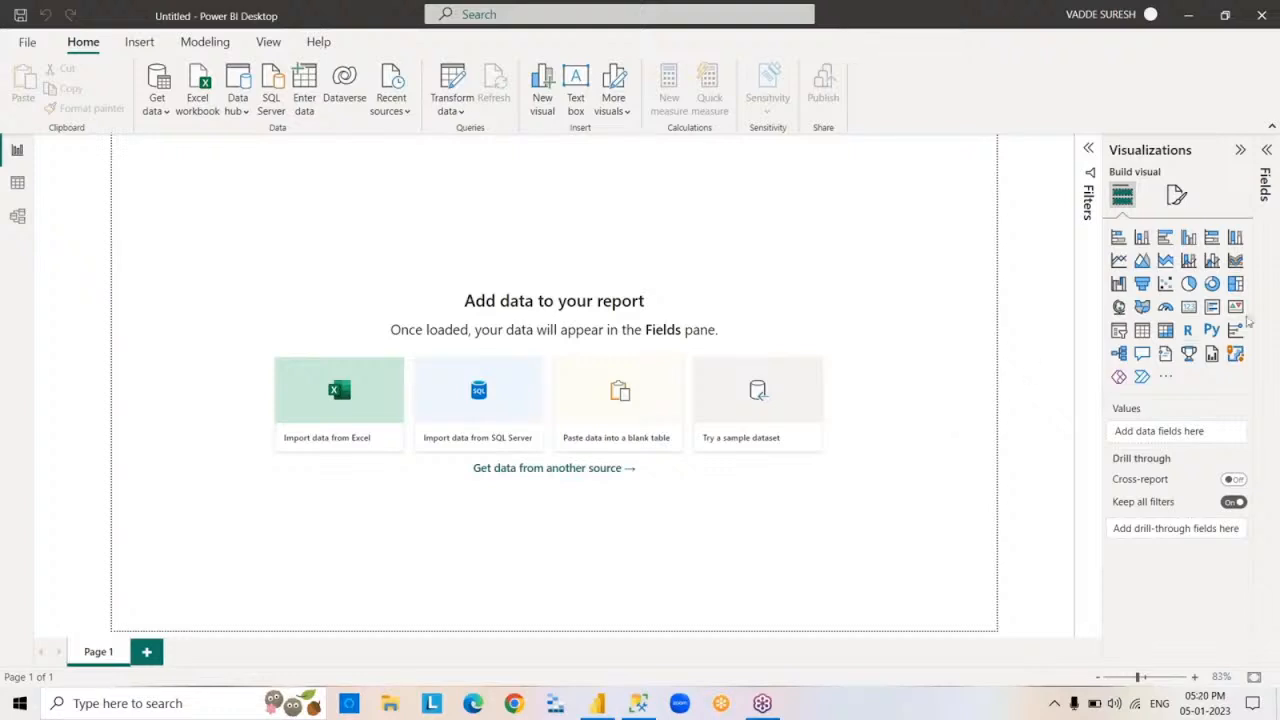
left_click(1265, 303)
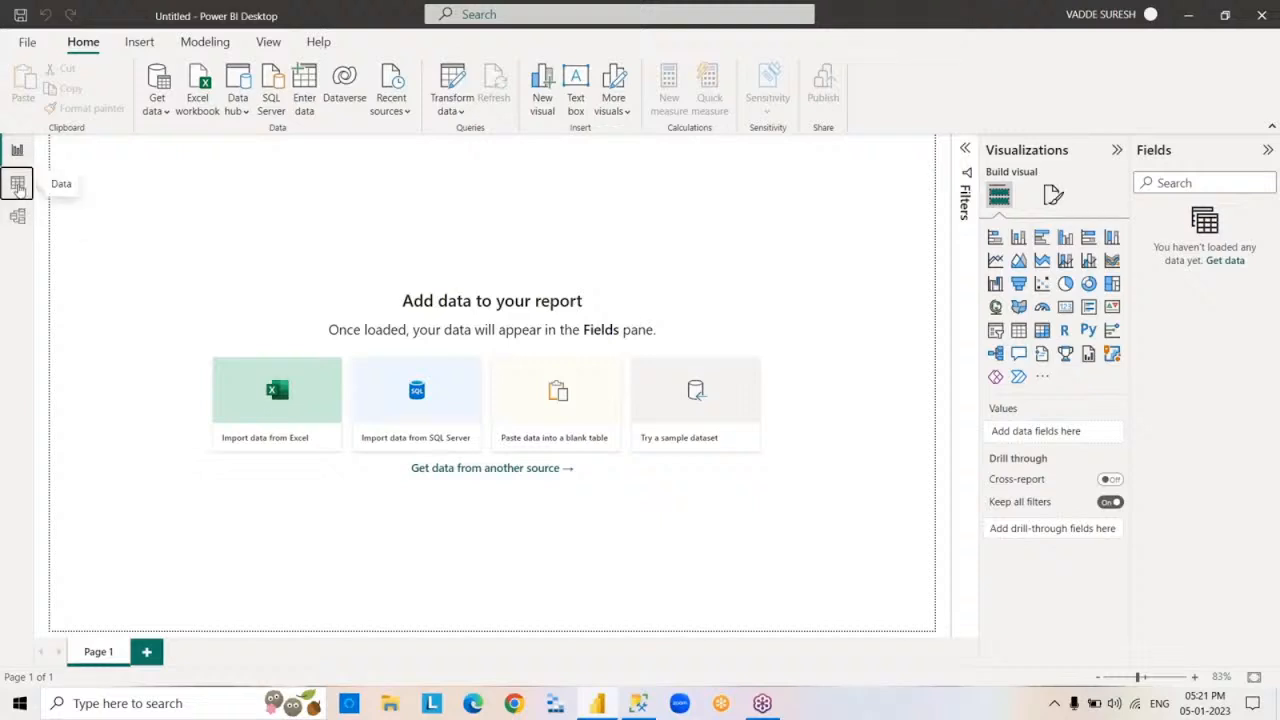
- Look over the empty Data view and the list of common data sources, ending in the Report view
left_click(17, 182)
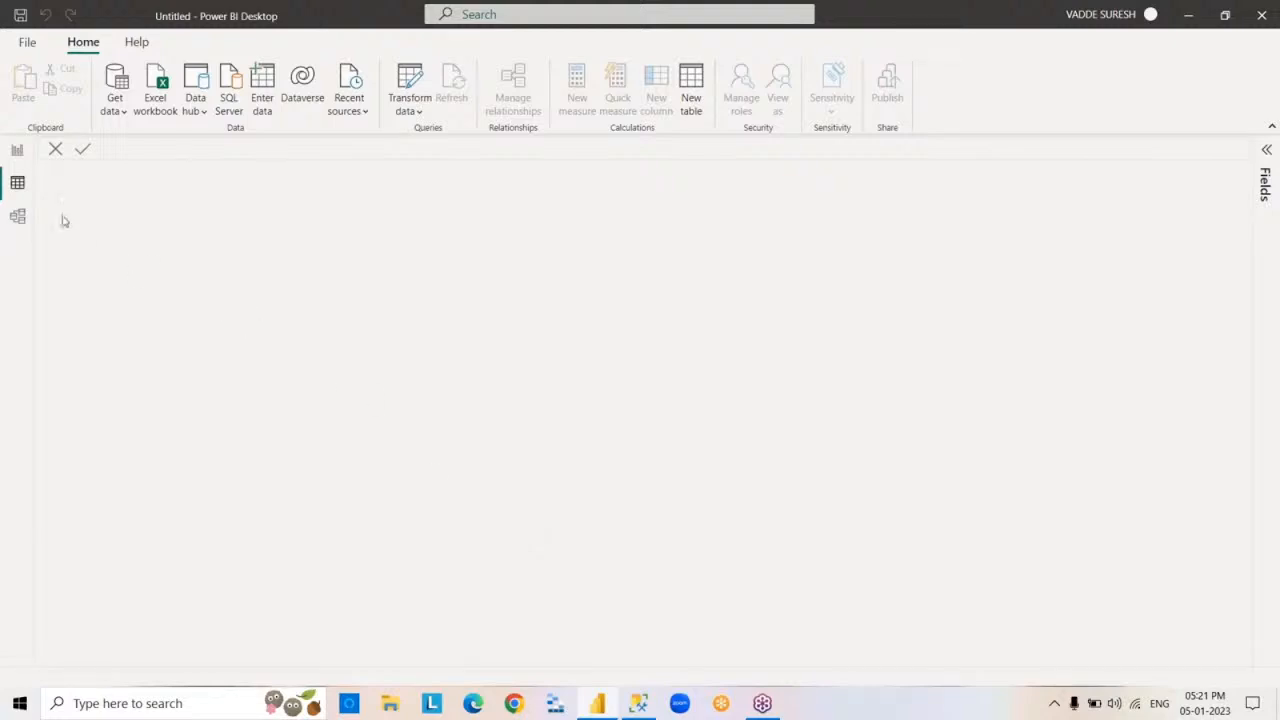
left_click(18, 162)
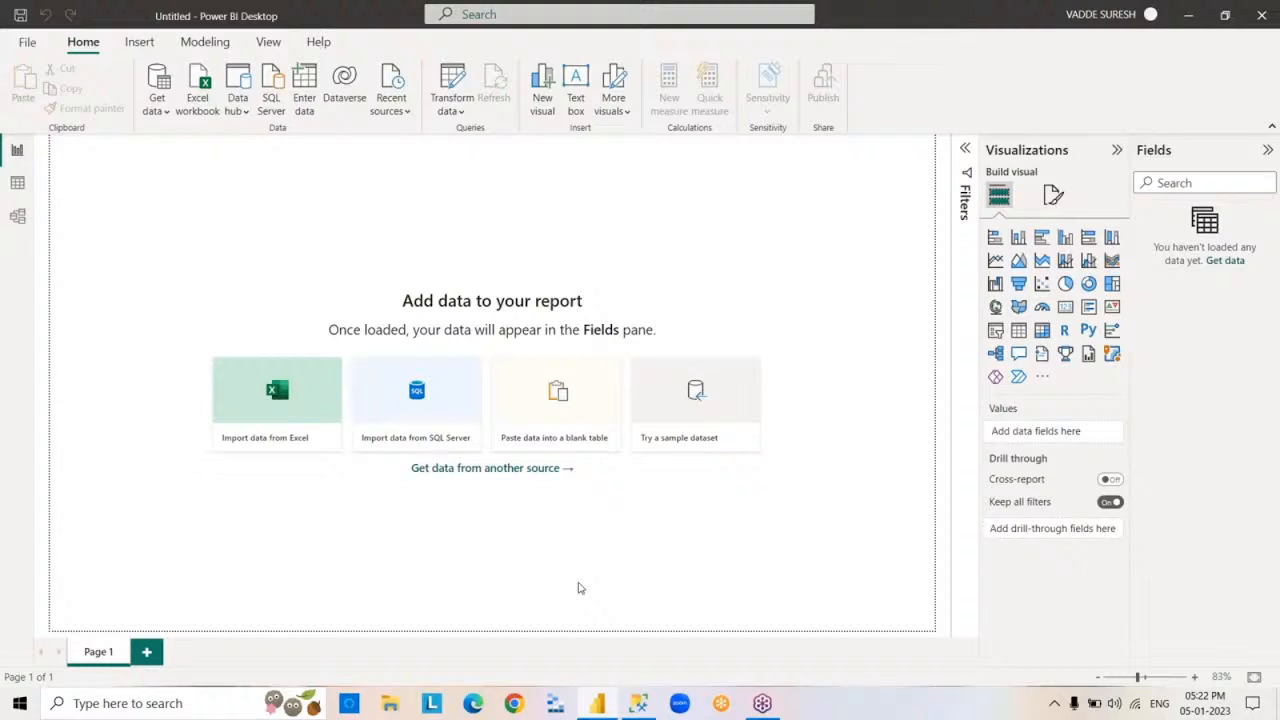
left_click(169, 118)
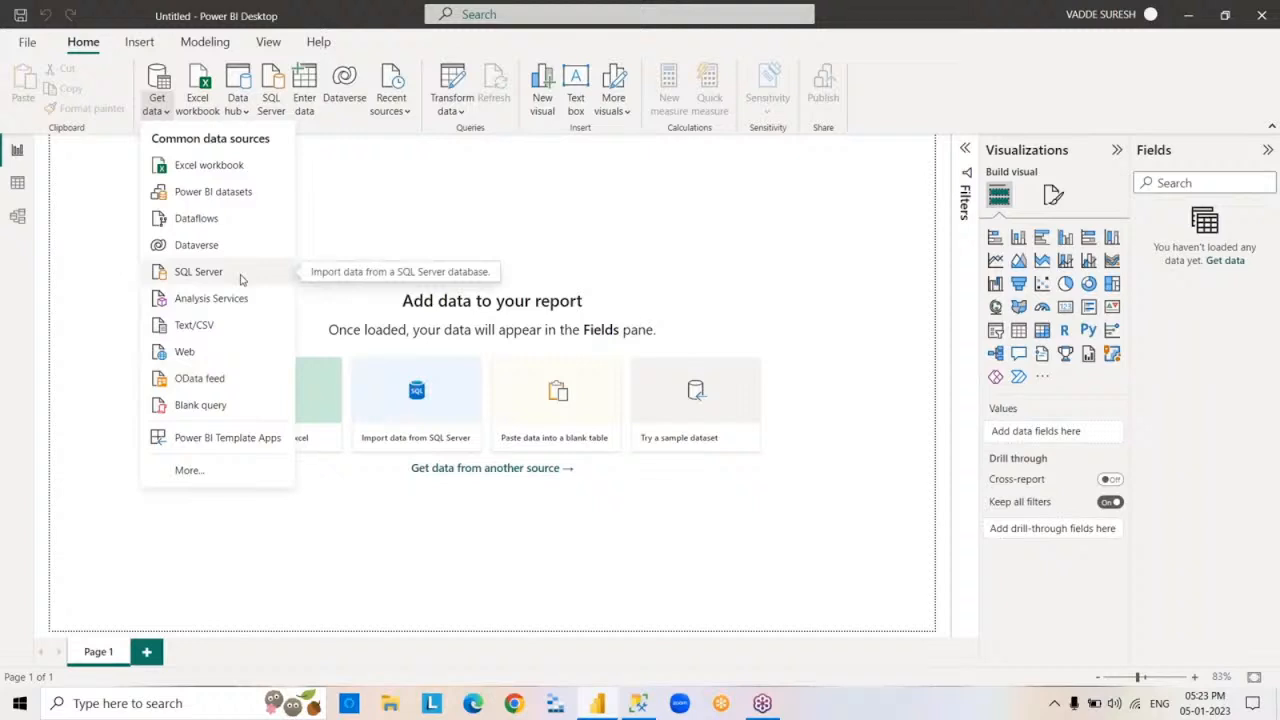
left_click(814, 234)
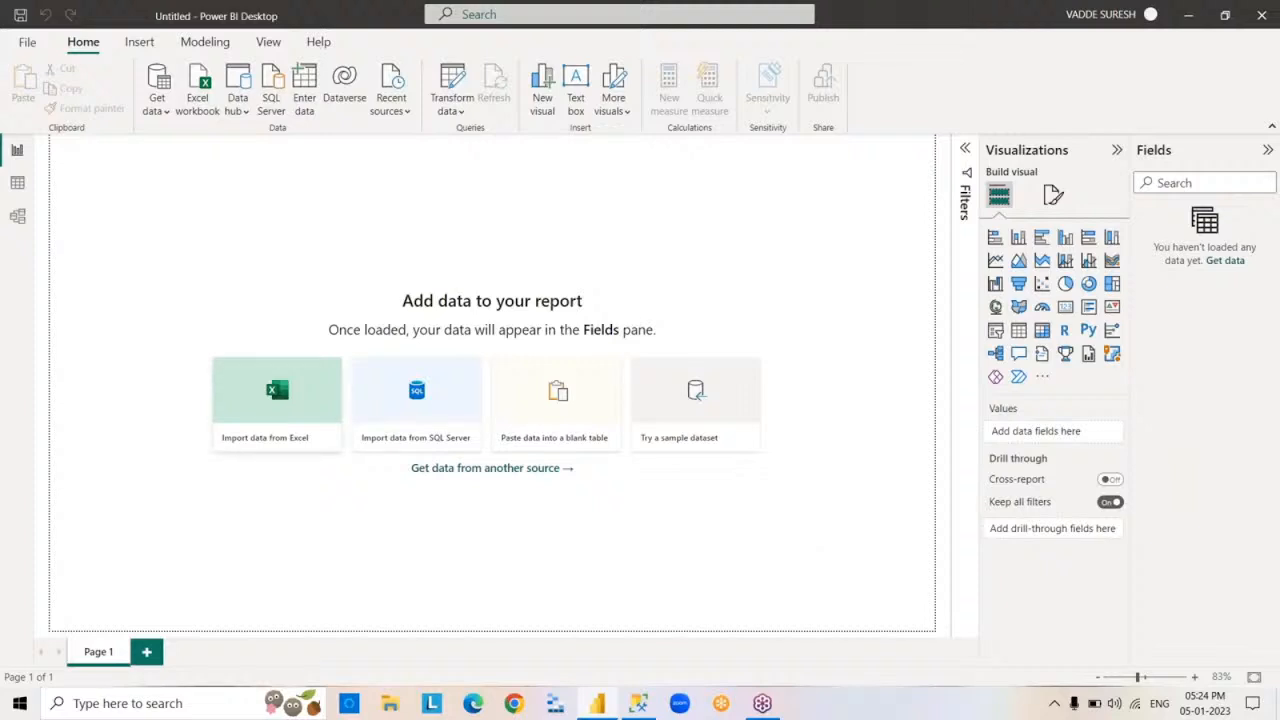
- Save the report as 5PM in the POWERBI folder, using the Power BI file (*.pbix) type
left_click(30, 45)
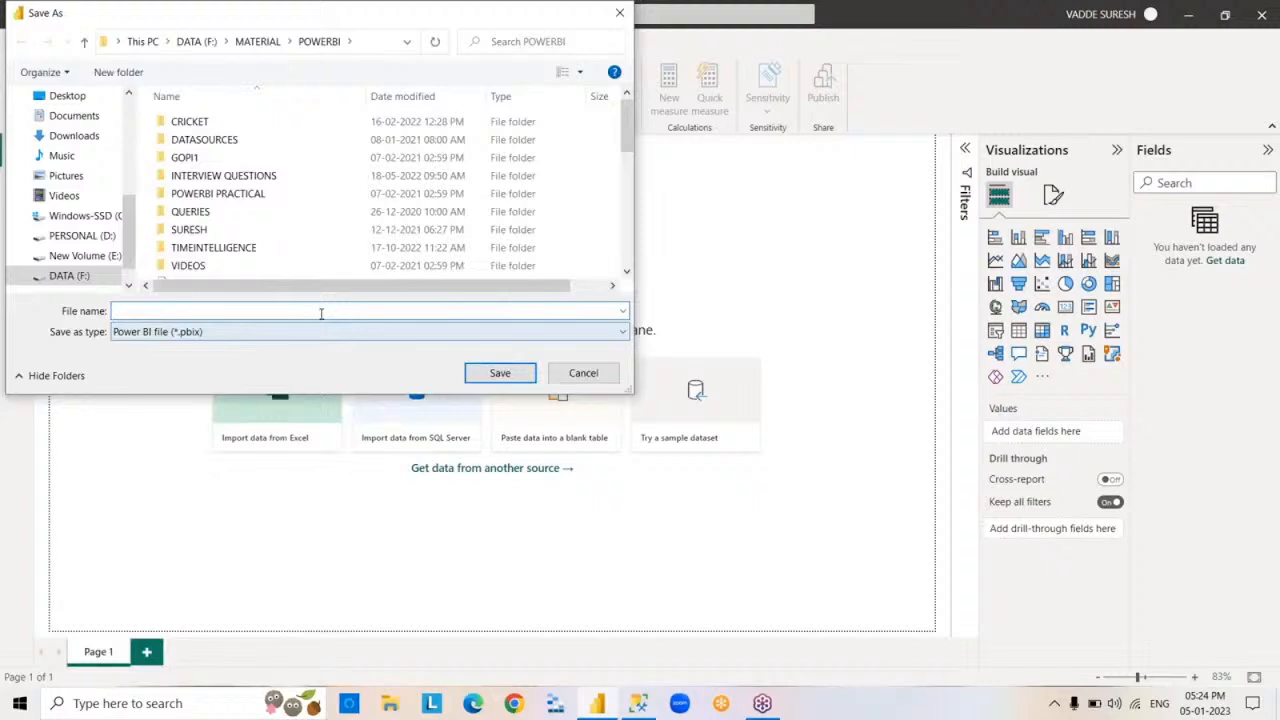
type("5PM")
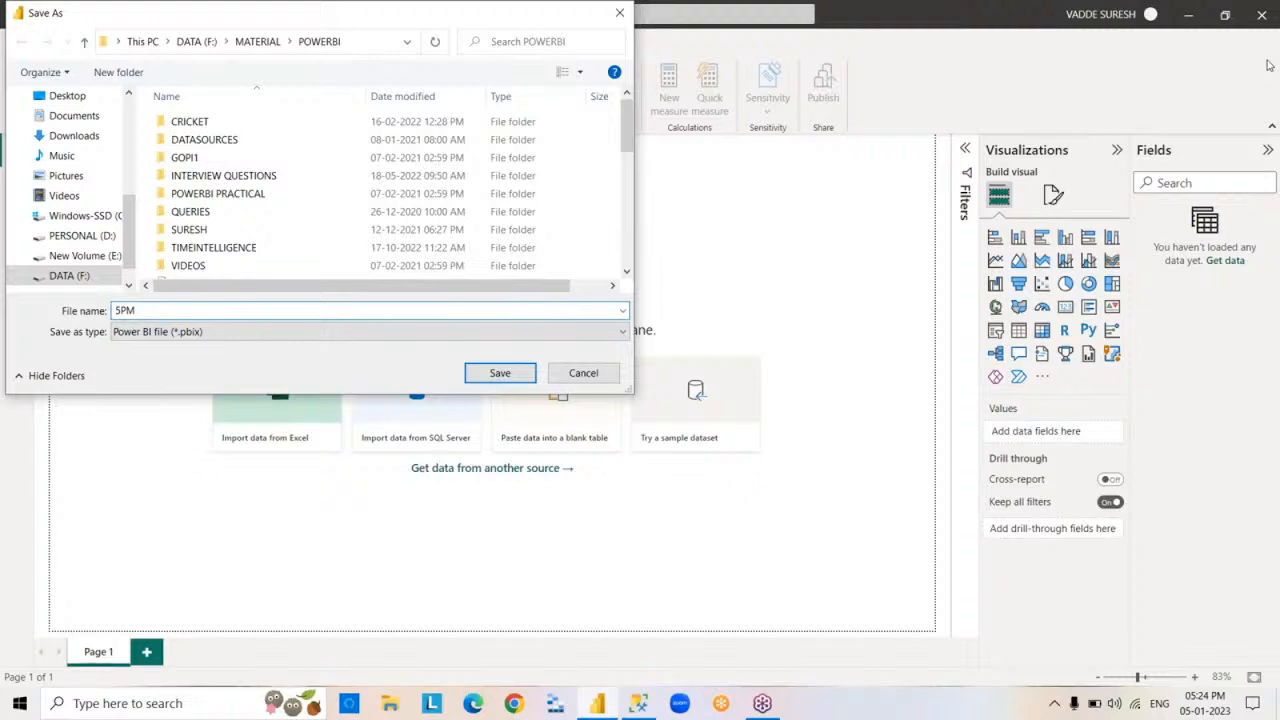
left_click(191, 337)
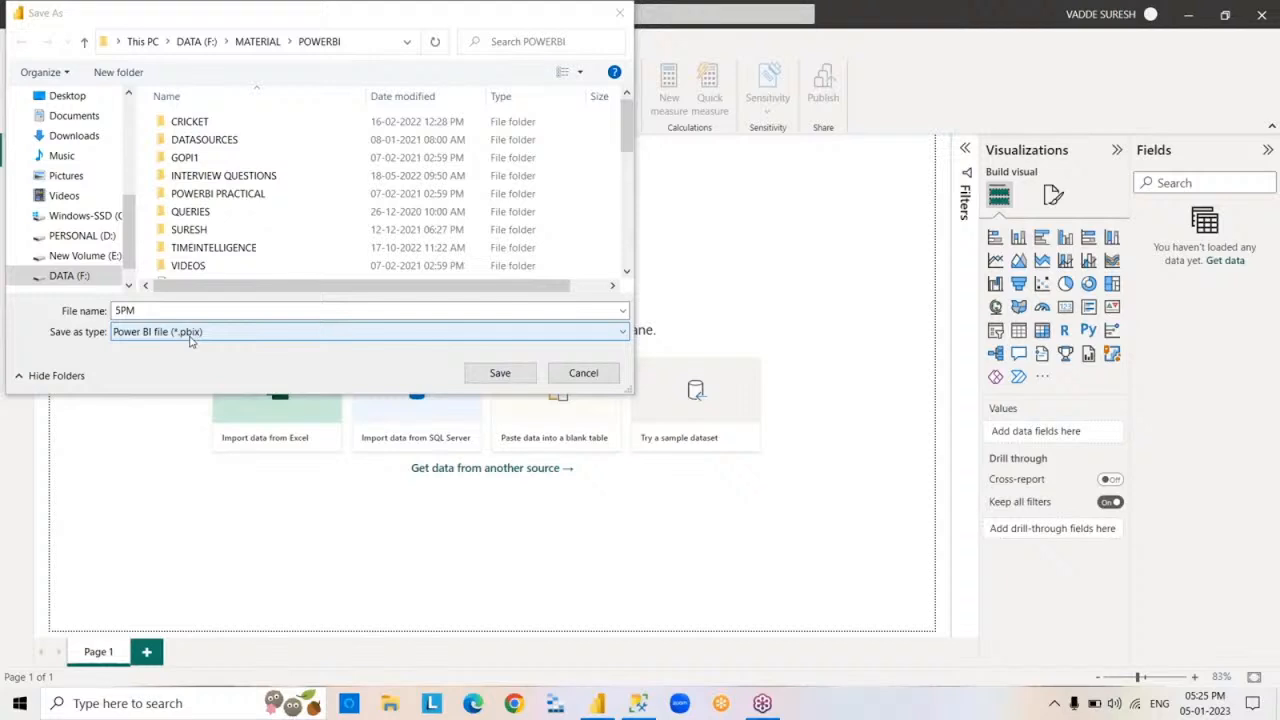
key("Return")
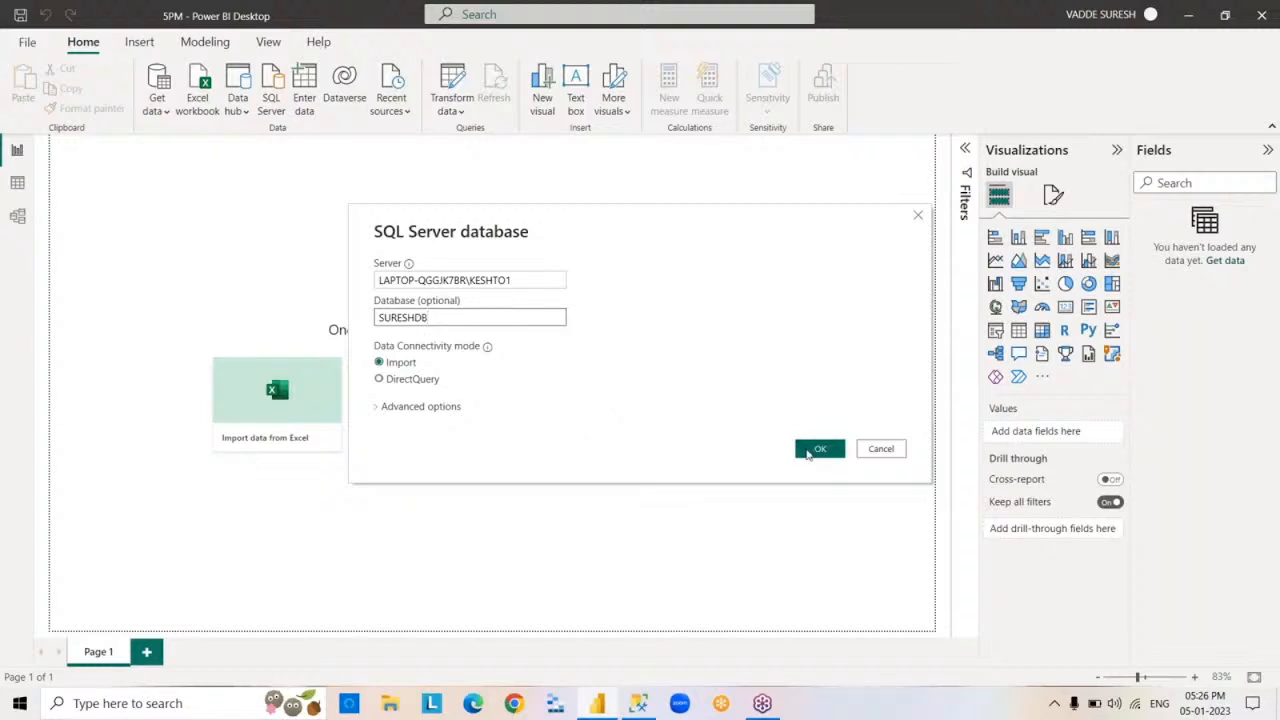
- Connect to the SURESHDB database on LAPTOP-QGGJK7BR\KESHTO1 in Import mode and load the EMP, DEPT and DEPT1 tables
left_click(808, 451)
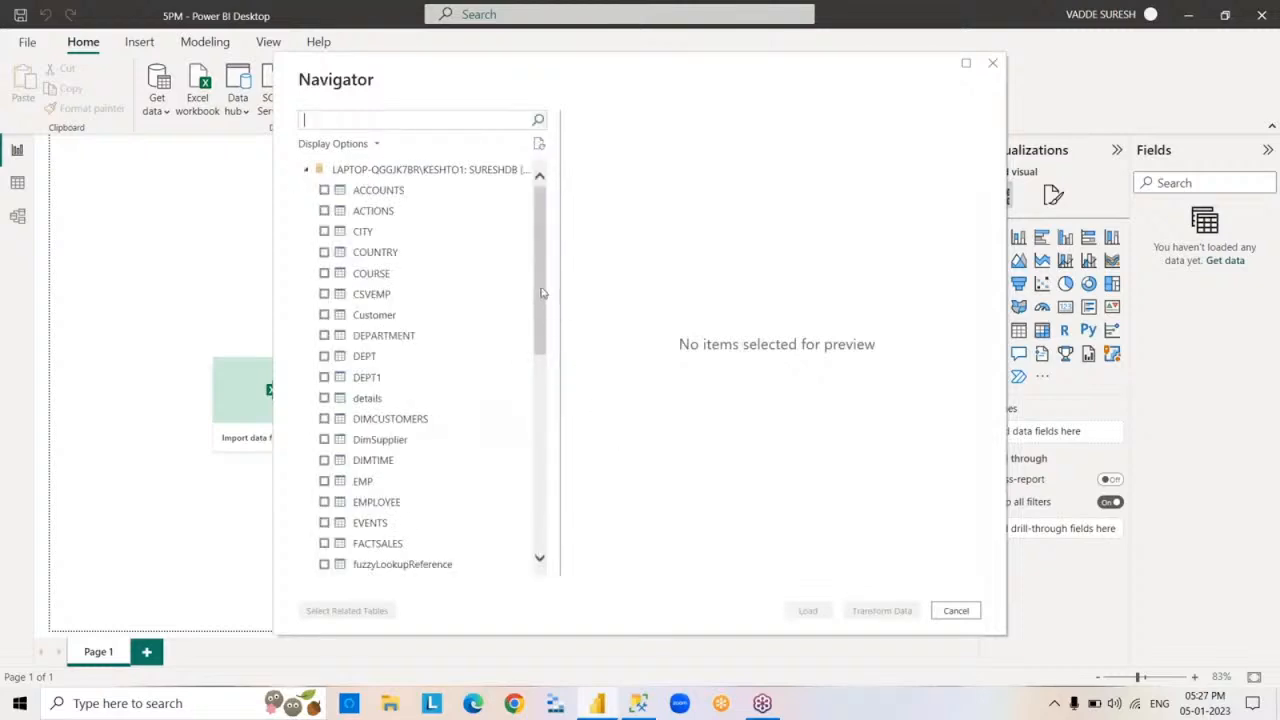
left_click_drag(535, 320, 546, 198)
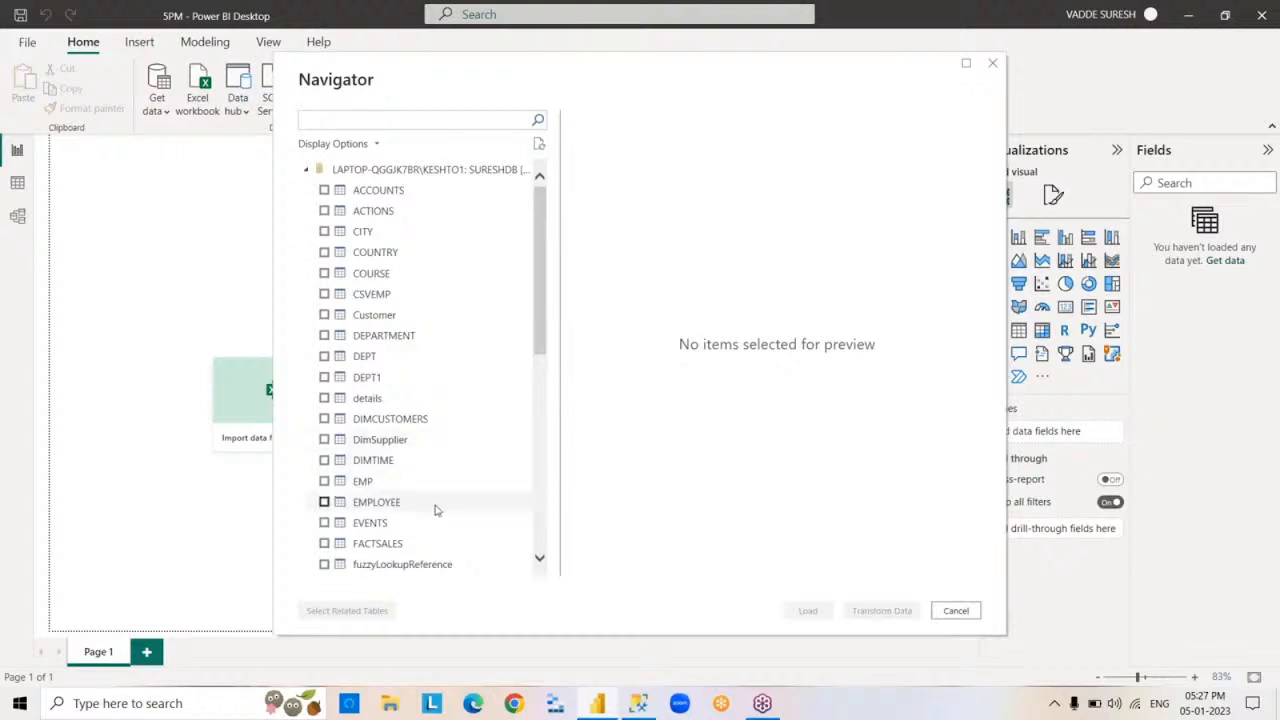
left_click(324, 481)
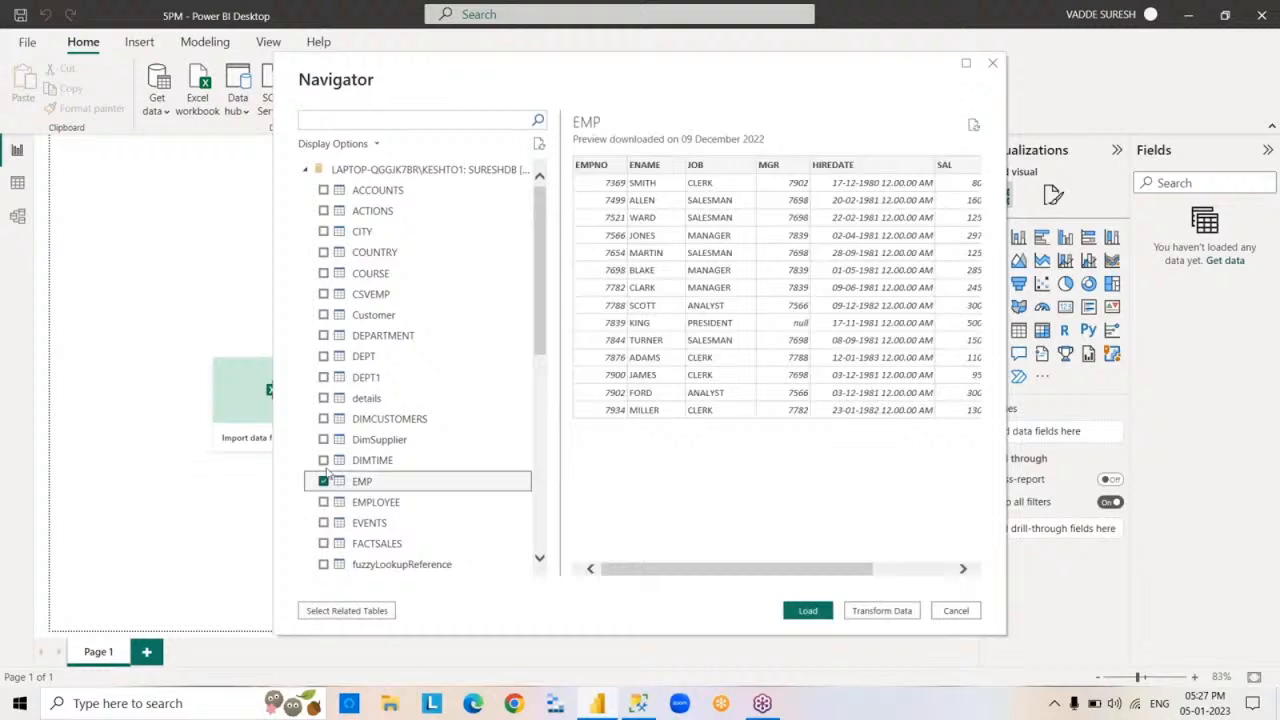
left_click(323, 356)
left_click(323, 377)
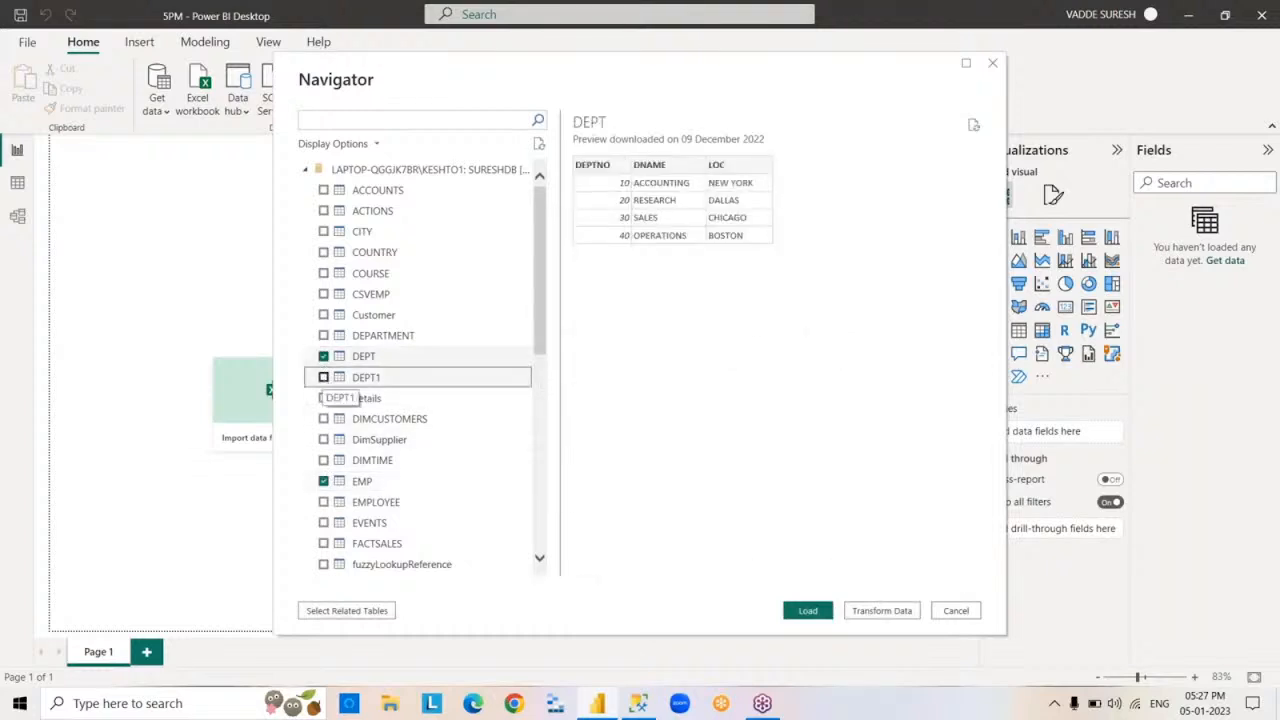
left_click(808, 611)
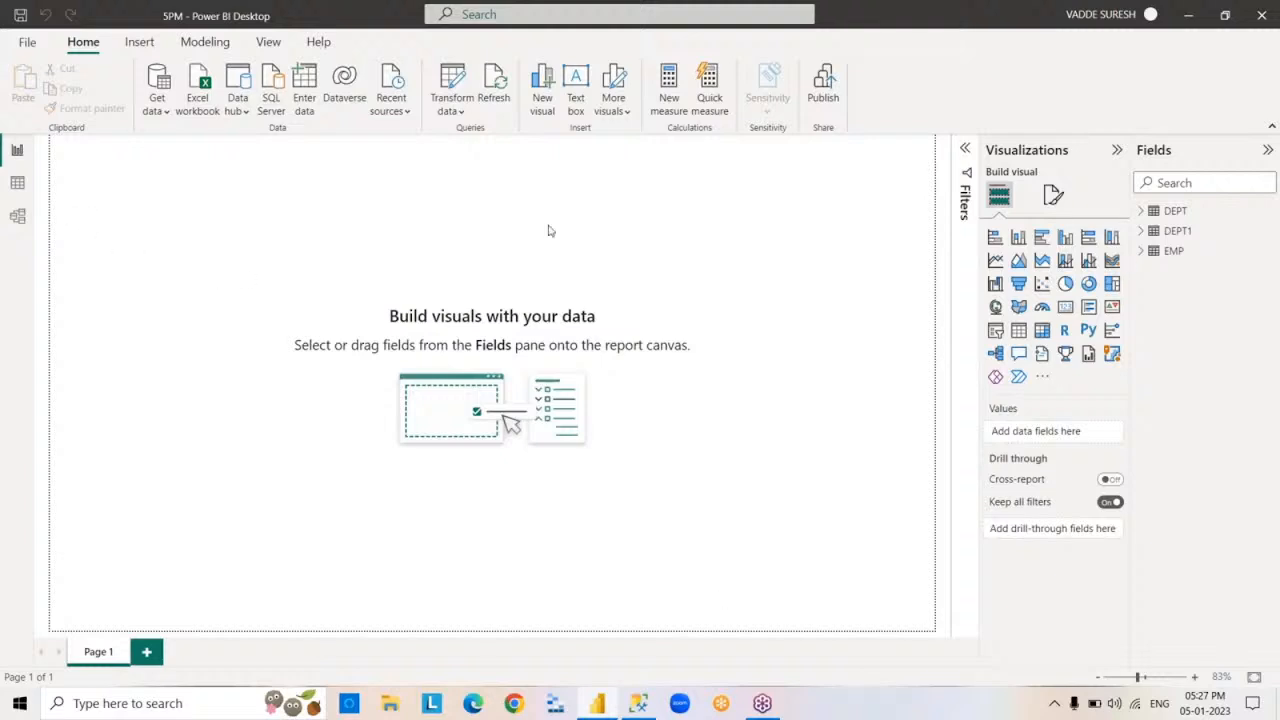
- Examine the EMP table's field list and view its rows in the Data view
left_click(1143, 252)
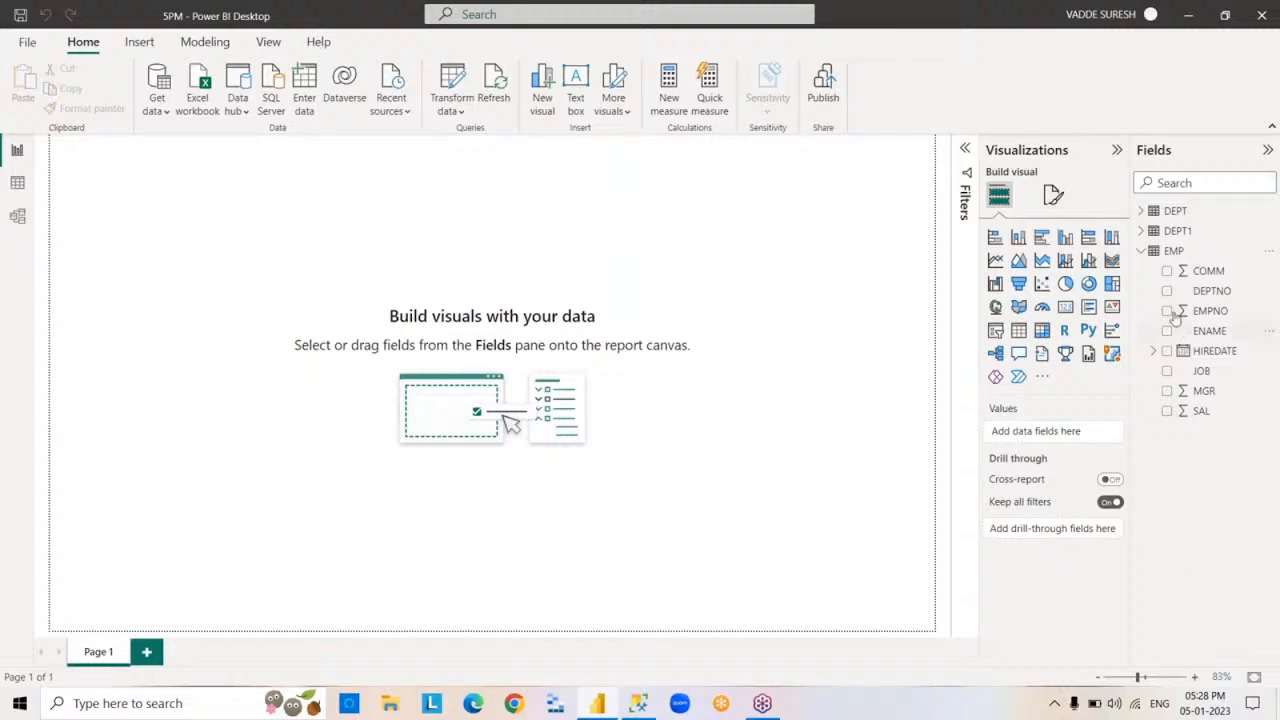
left_click(1142, 252)
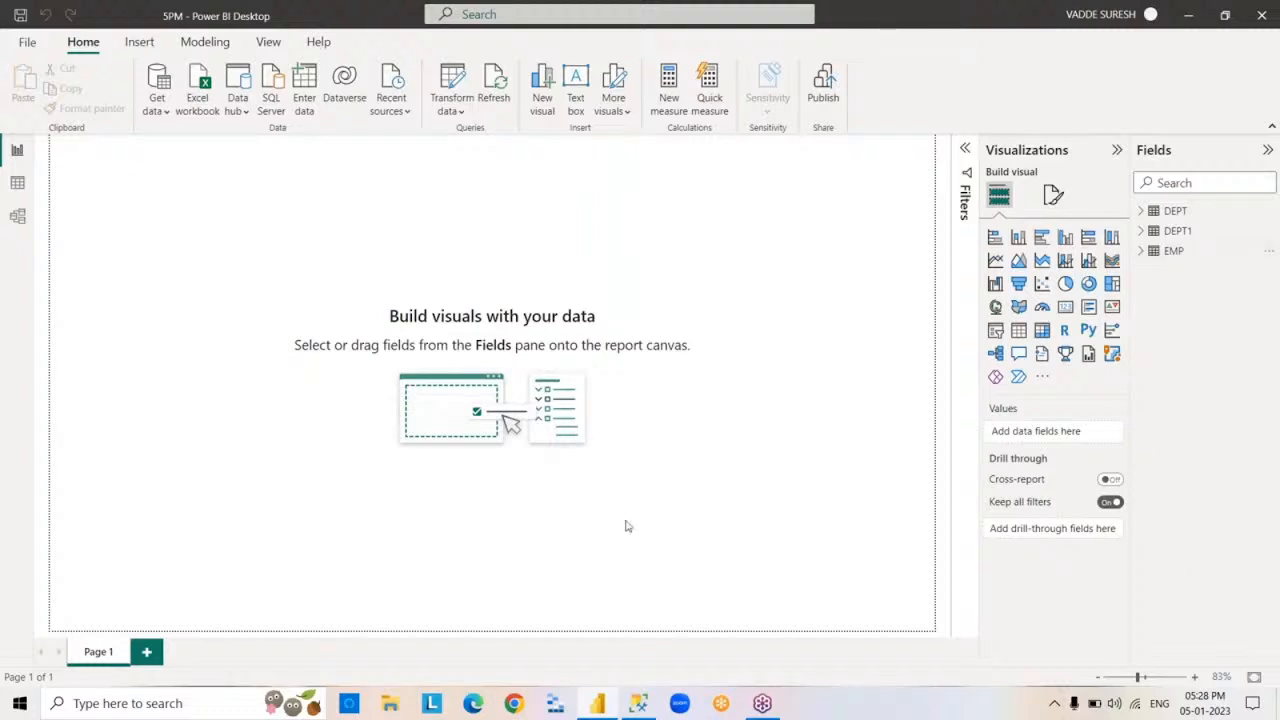
left_click(17, 183)
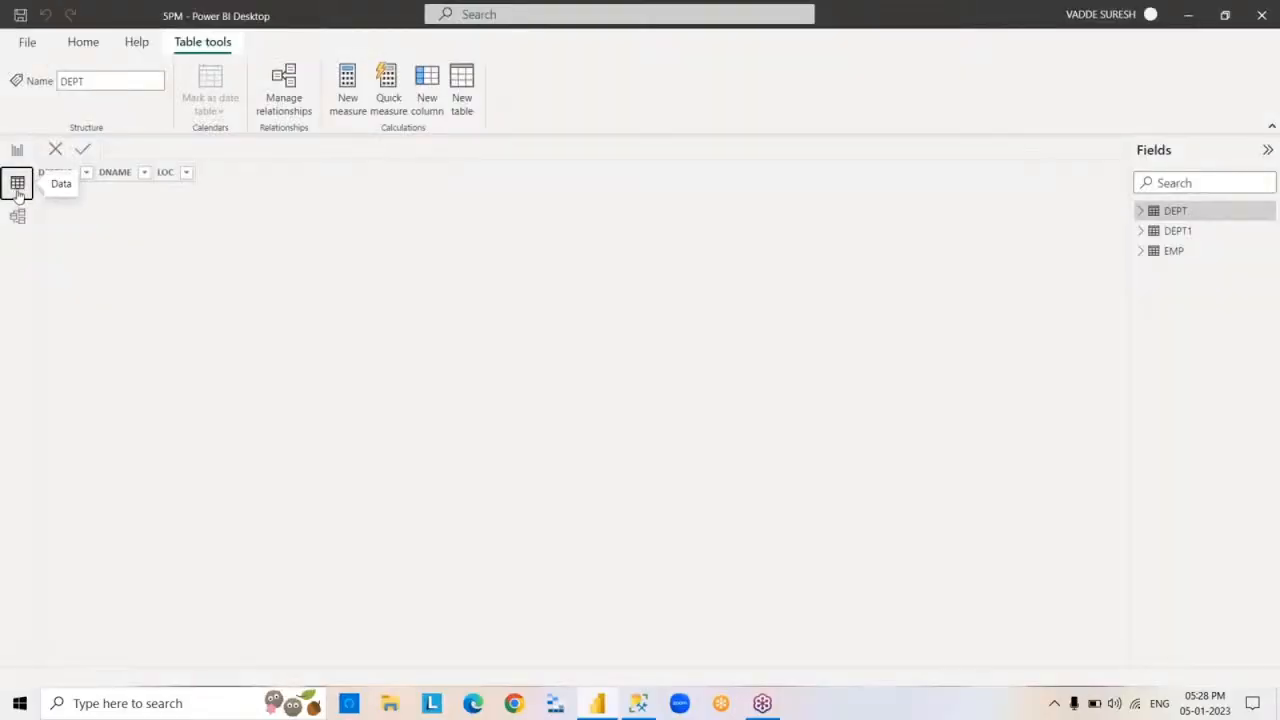
left_click(1169, 255)
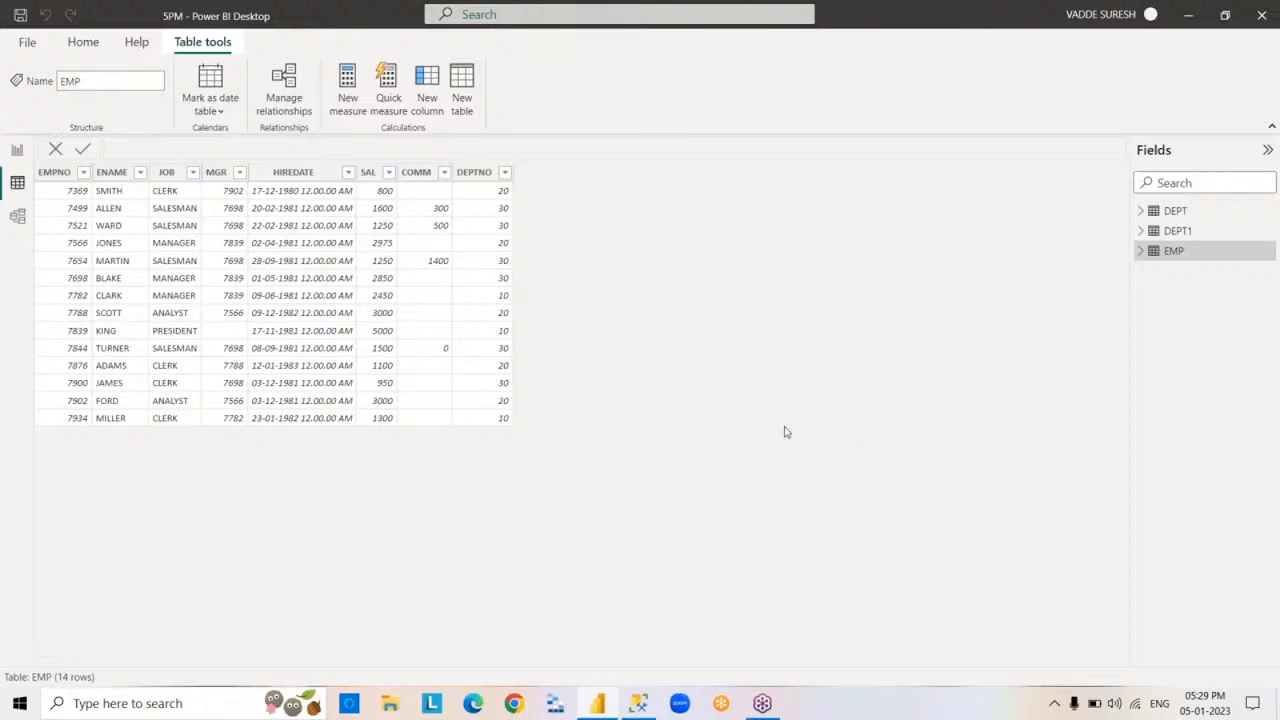
- Set up a new SQL Server connection to SURESHDB on LAPTOP-QGGJK7BR\KESHTO1 in DirectQuery mode
left_click(84, 44)
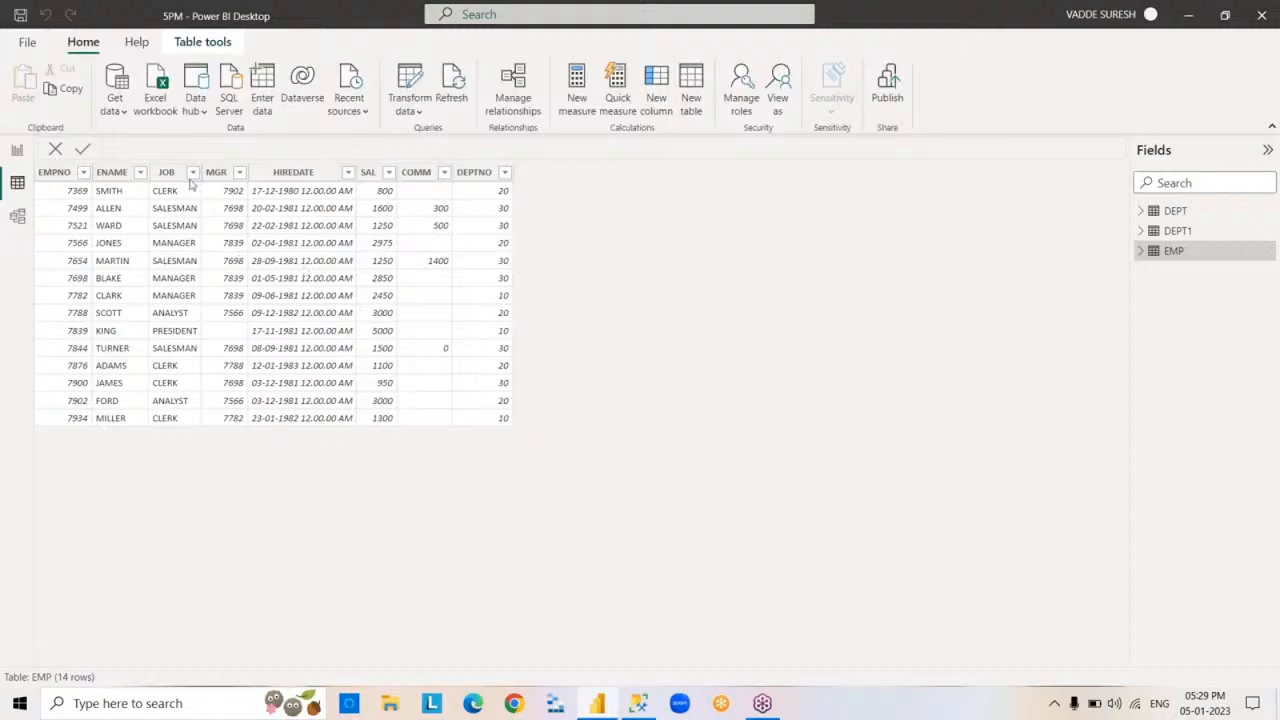
left_click(125, 115)
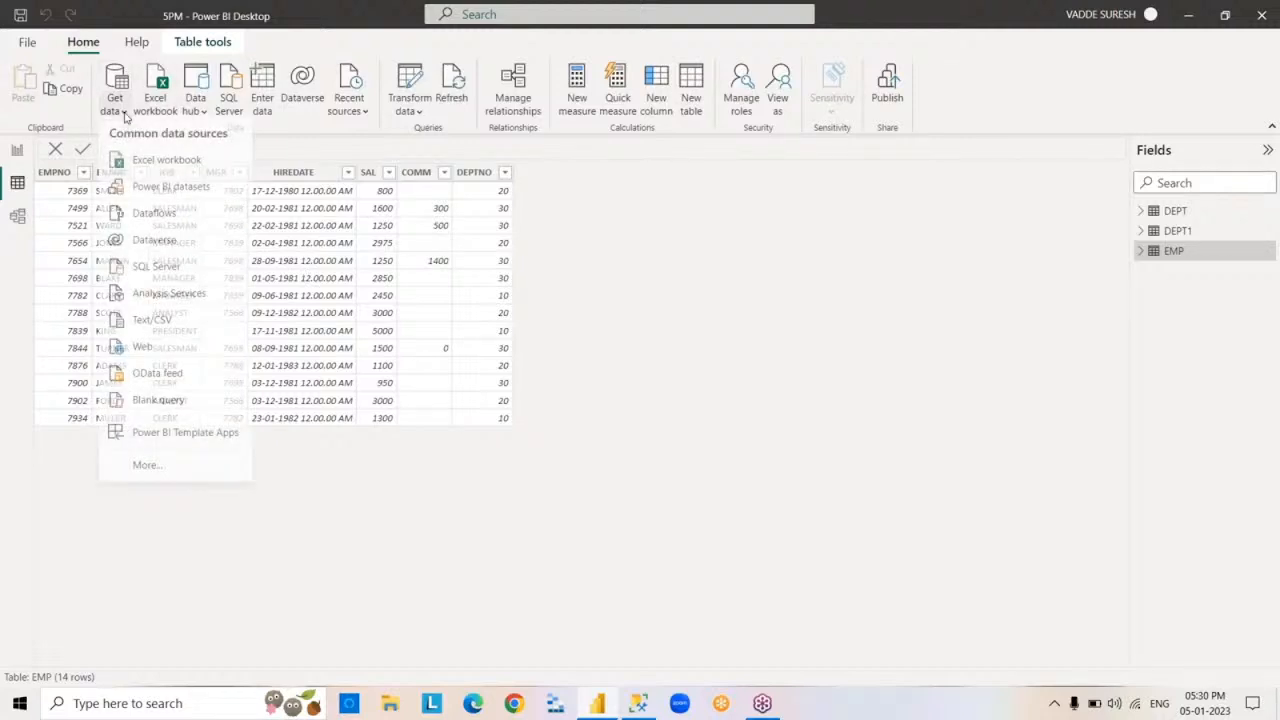
left_click(205, 271)
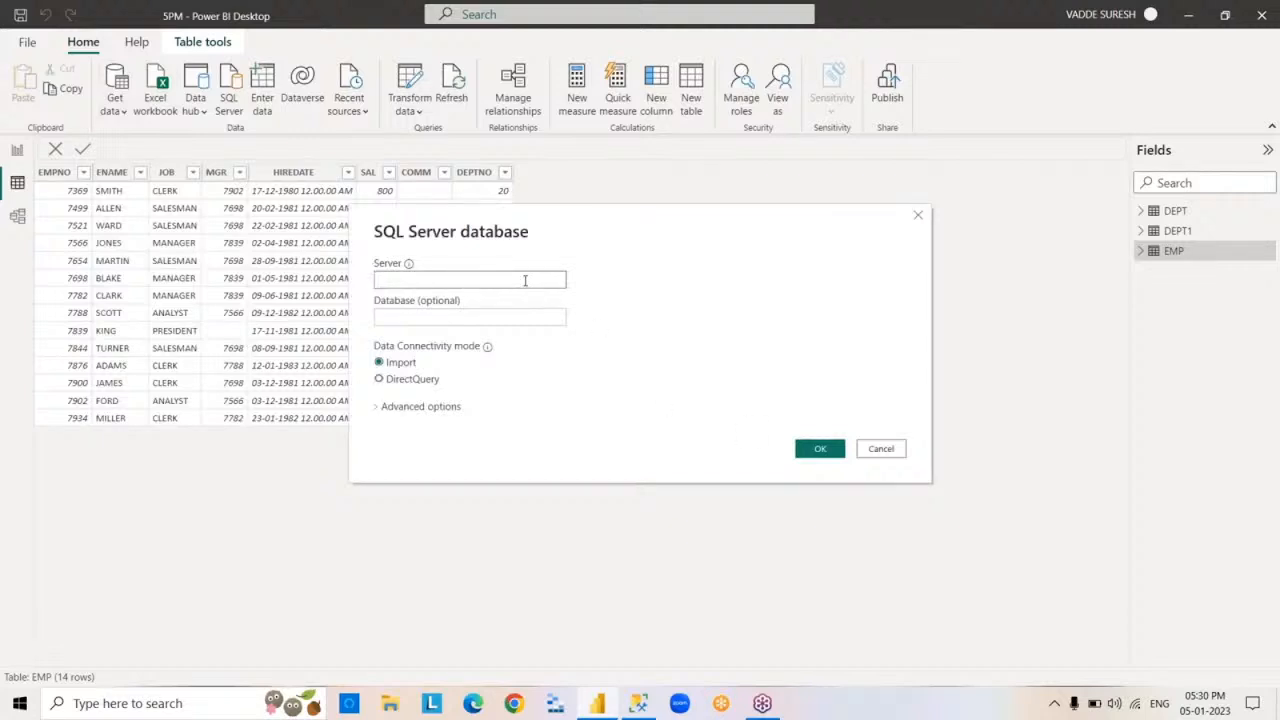
type("LAPTOP-QGGJK7BR\\KESHTO1")
left_click(498, 318)
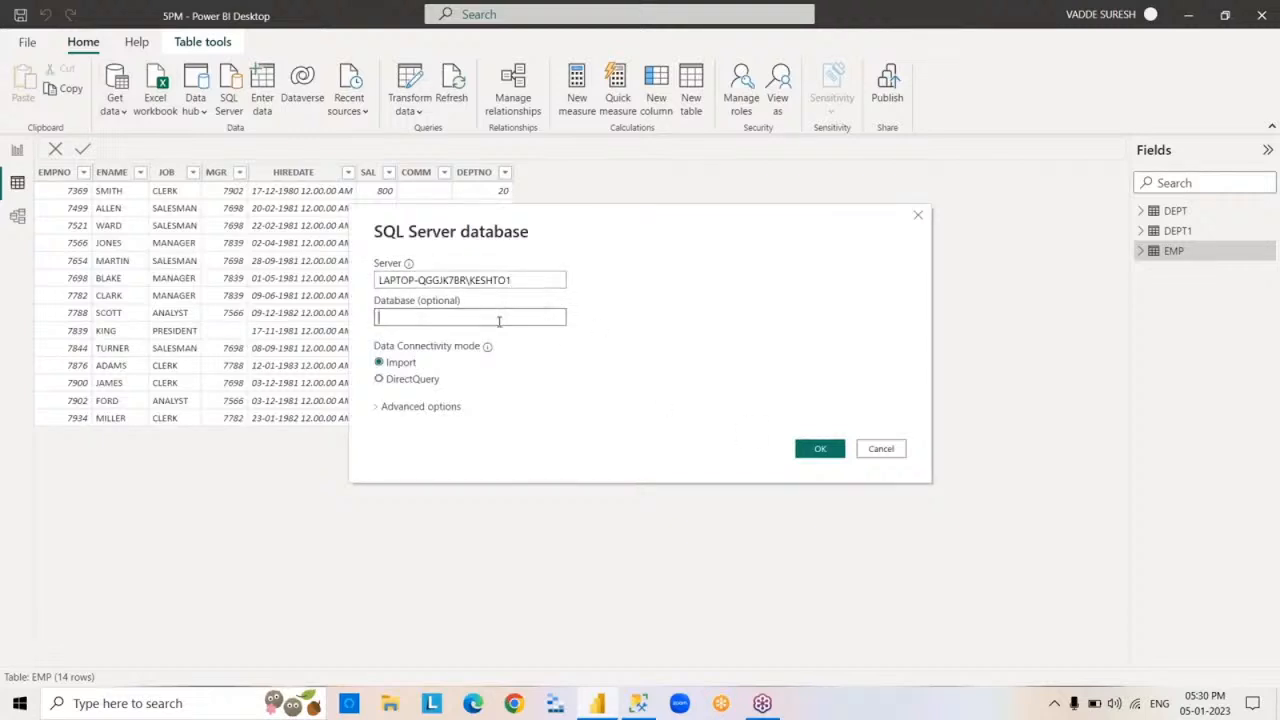
type("SURESHDB")
left_click(380, 382)
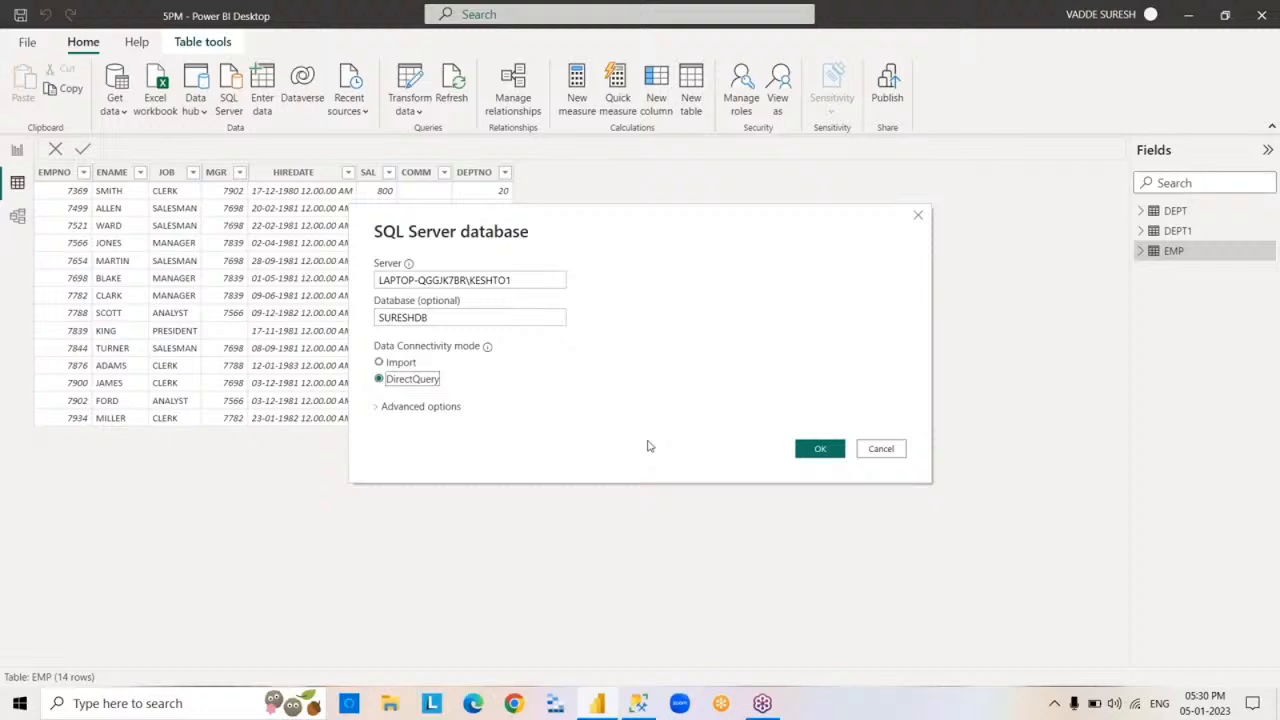
- Add the SQL statement SELECT*FROM EMP in the advanced options of the connection and load its result
left_click(377, 407)
left_click(433, 486)
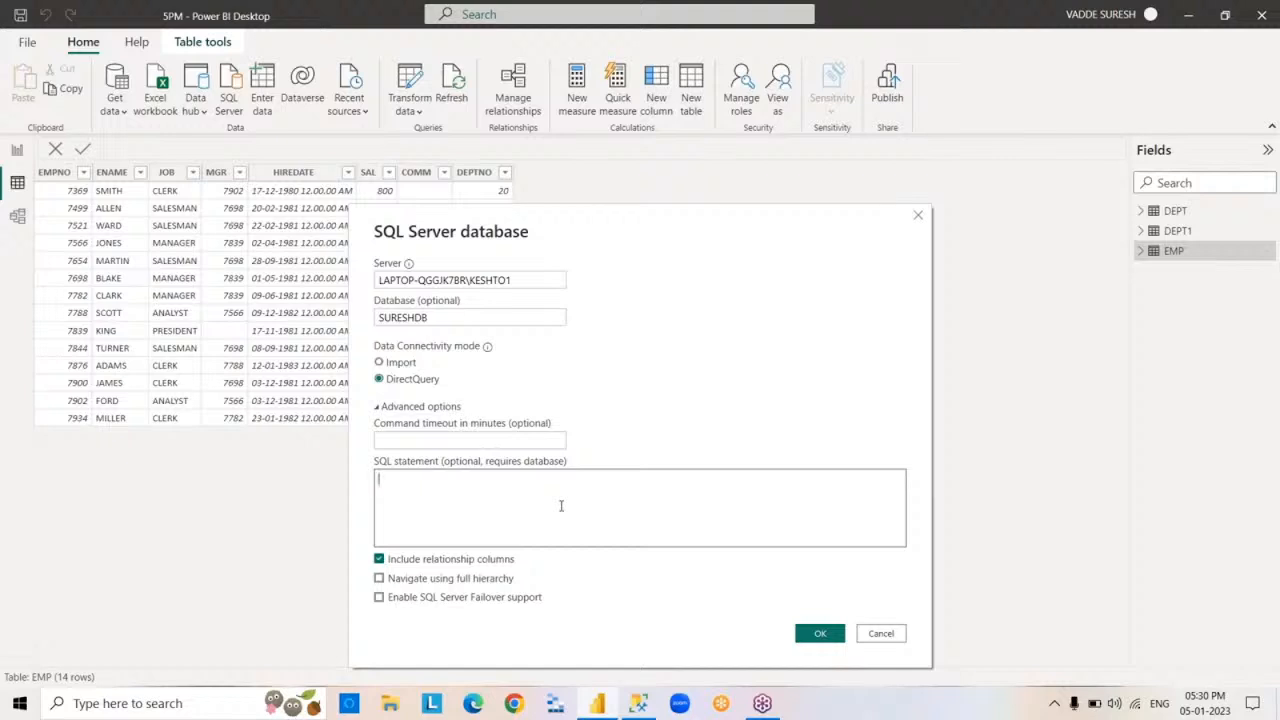
type("SELECT*FROM EMP")
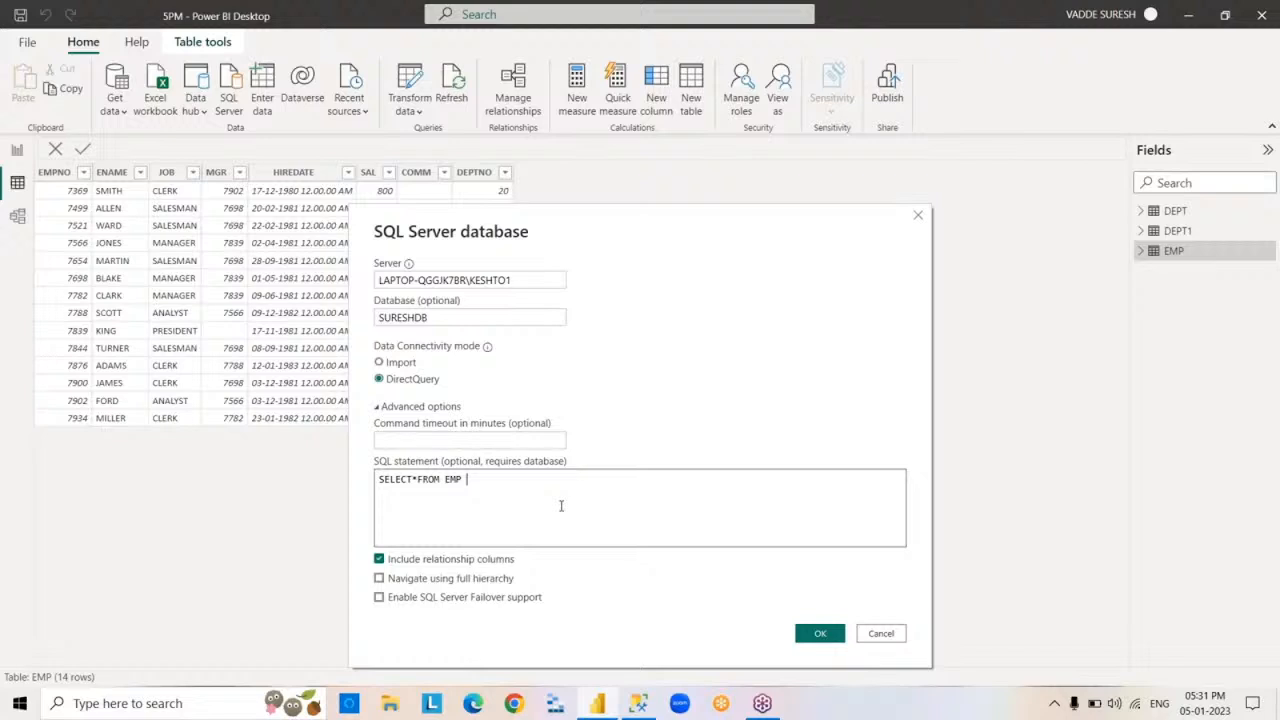
left_click(818, 634)
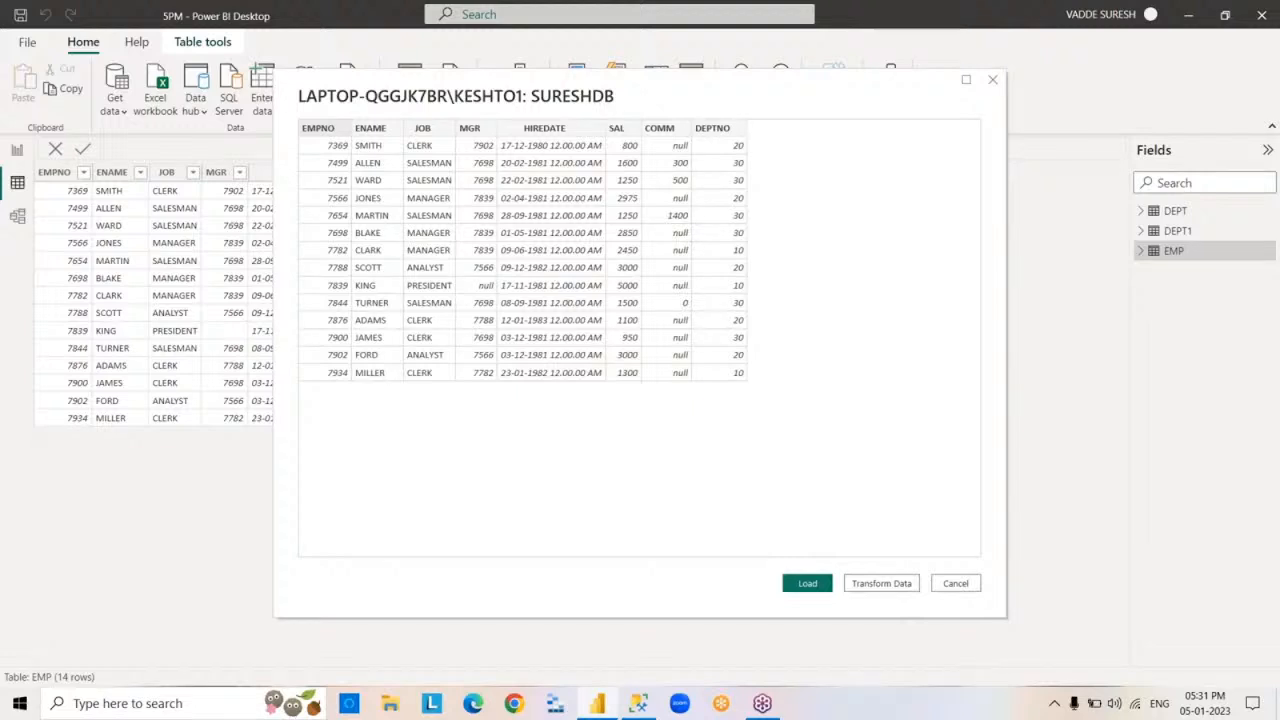
left_click(809, 591)
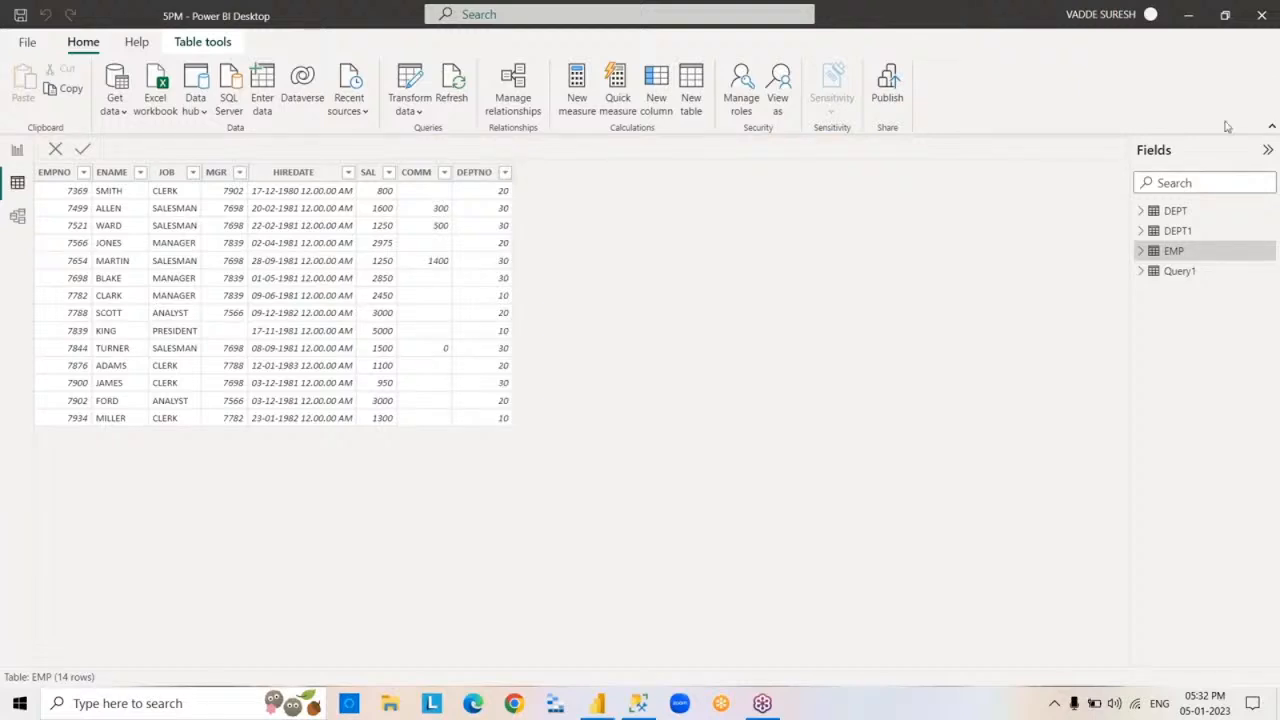
- Rename the Query1 table as EMP1 and expand its field list
double_click(1177, 272)
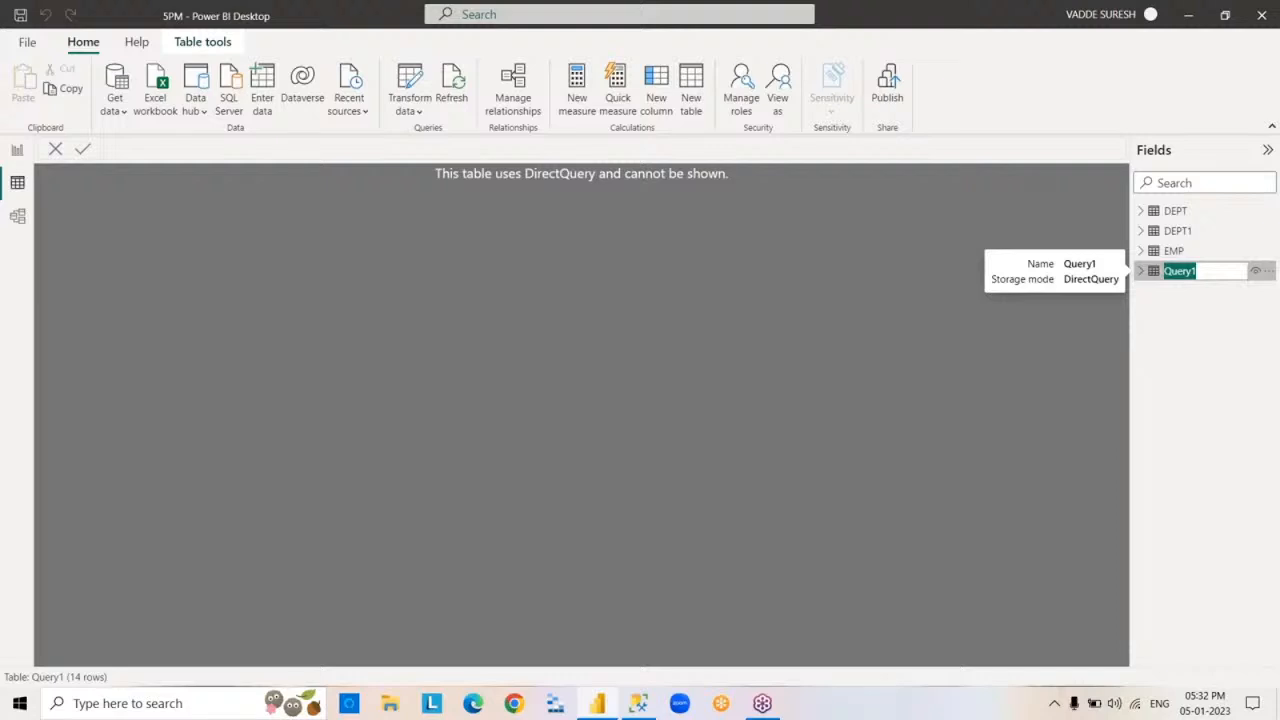
type("EMP1")
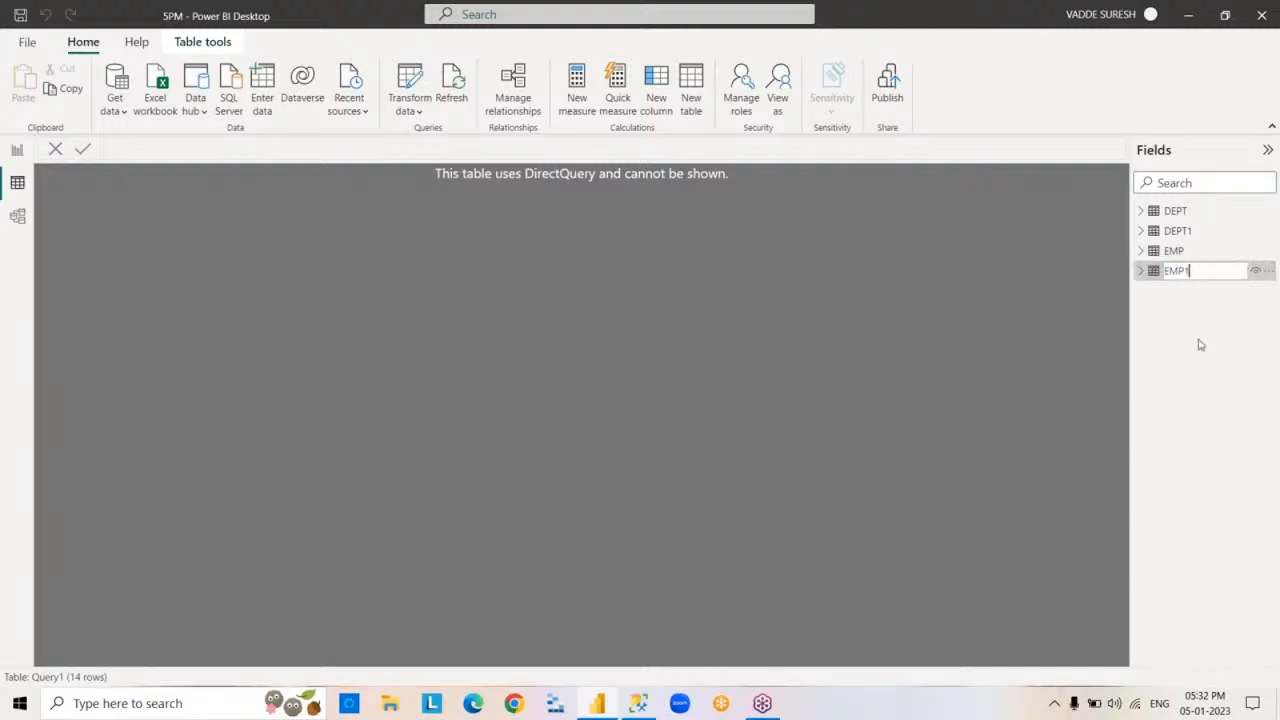
key("Return")
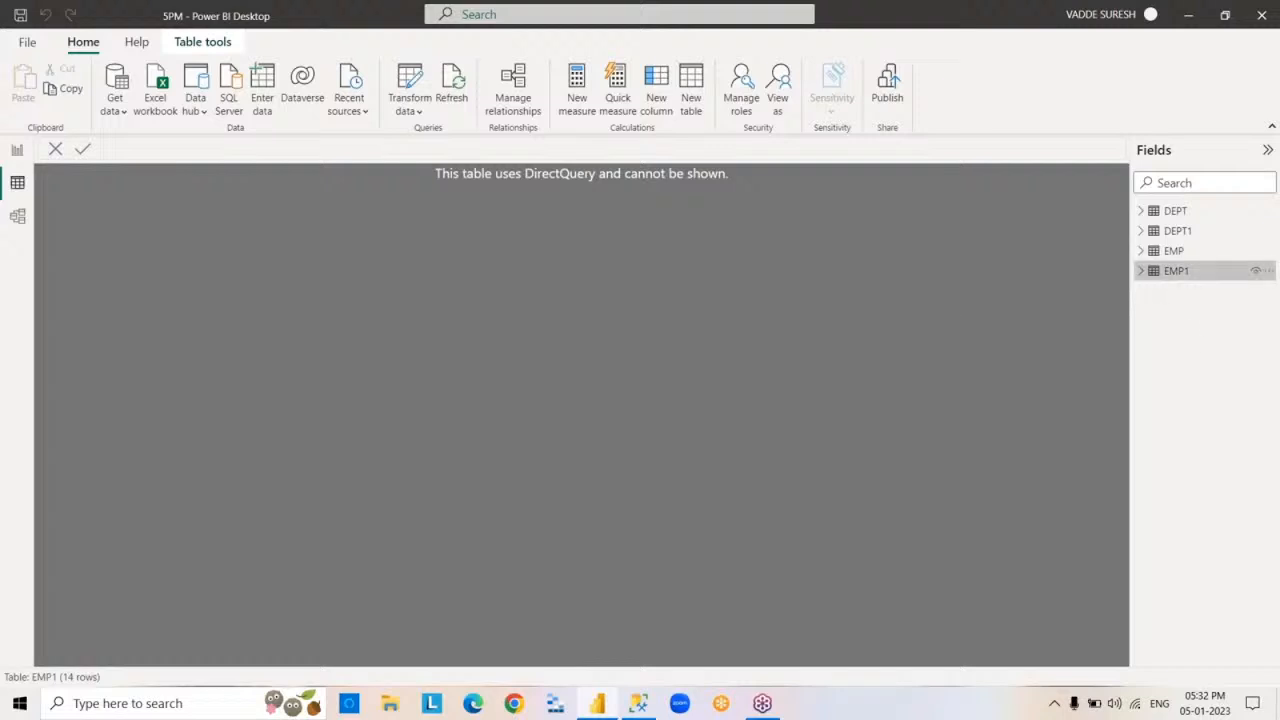
left_click(1141, 271)
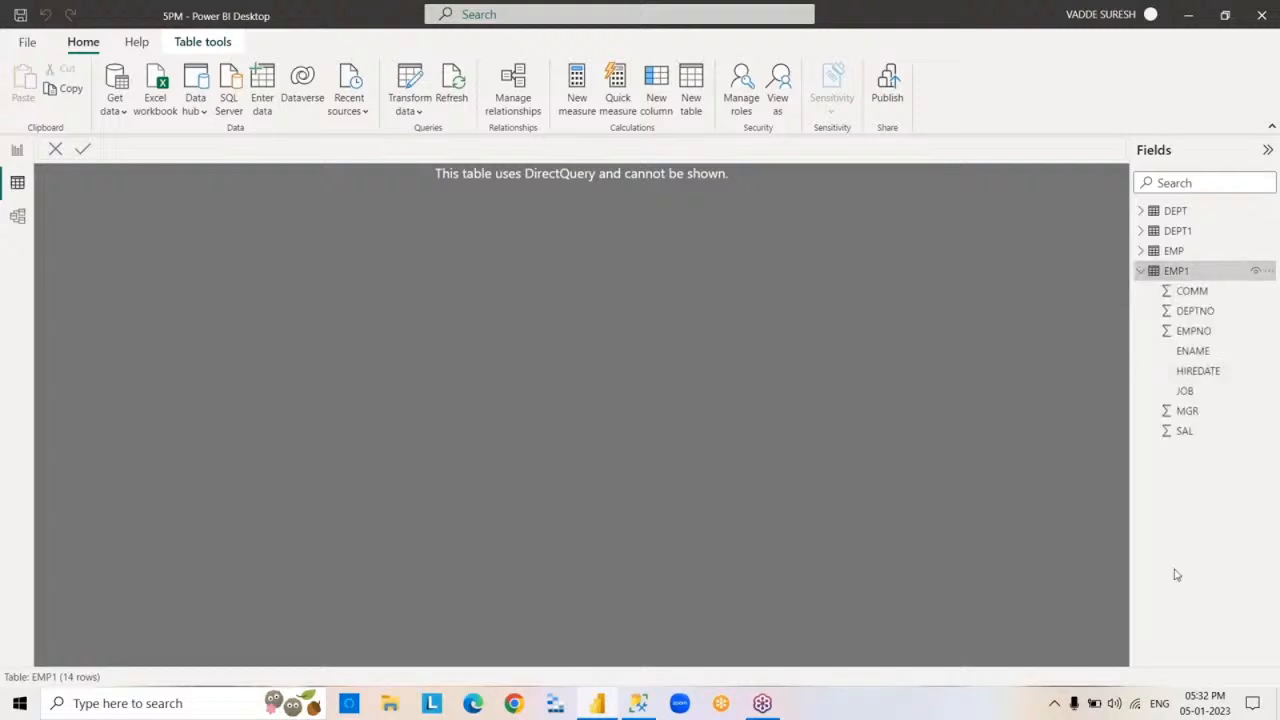
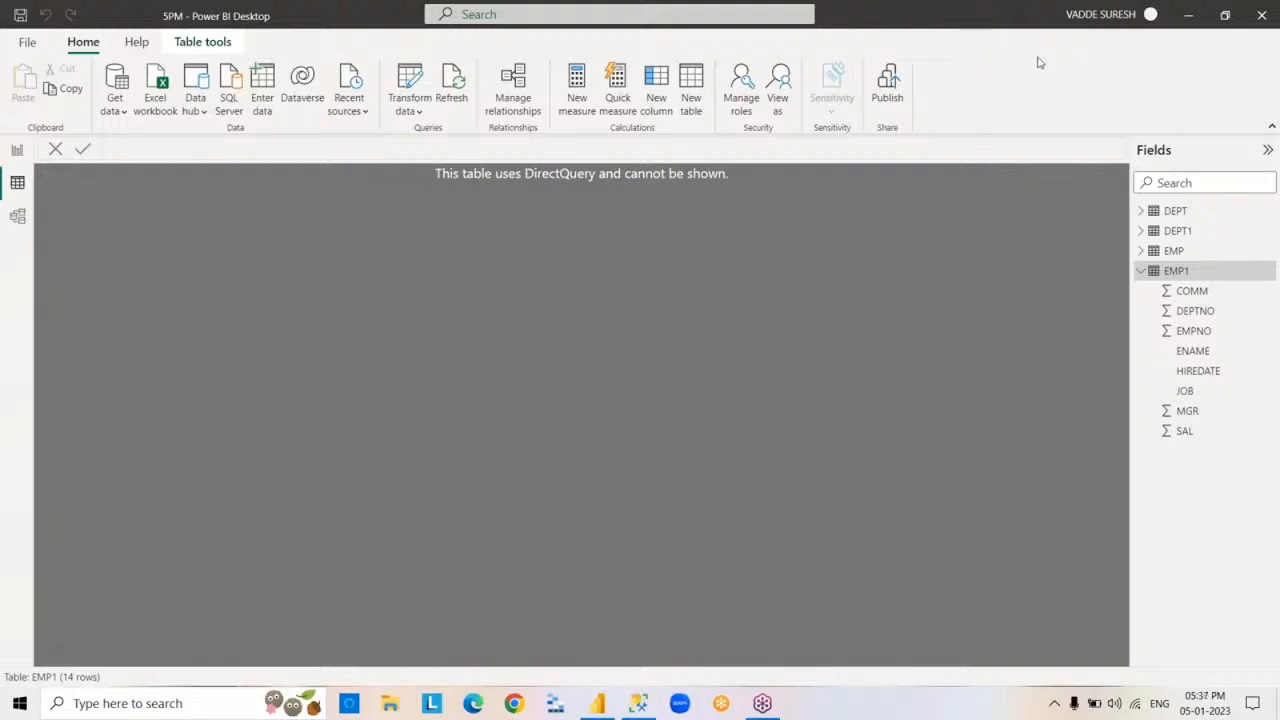
- Collapse the EMP1 field list and view the rows of the EMP table
left_click(1143, 271)
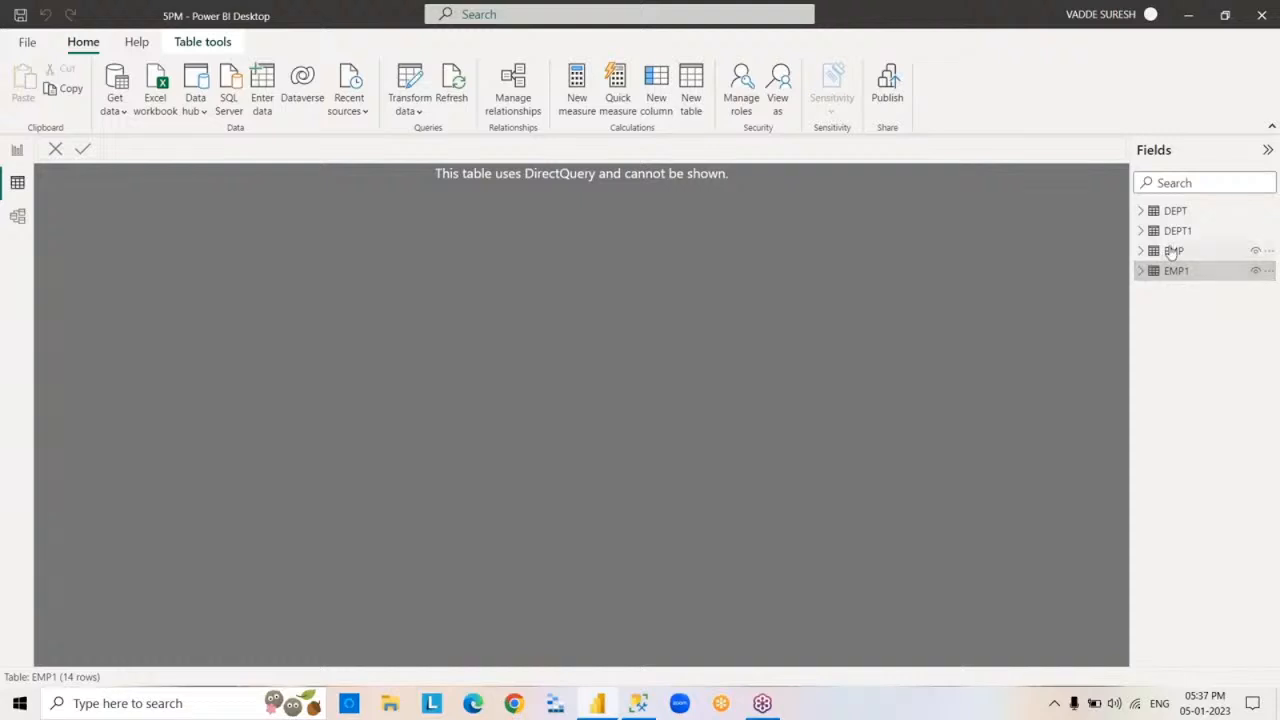
left_click(1172, 251)
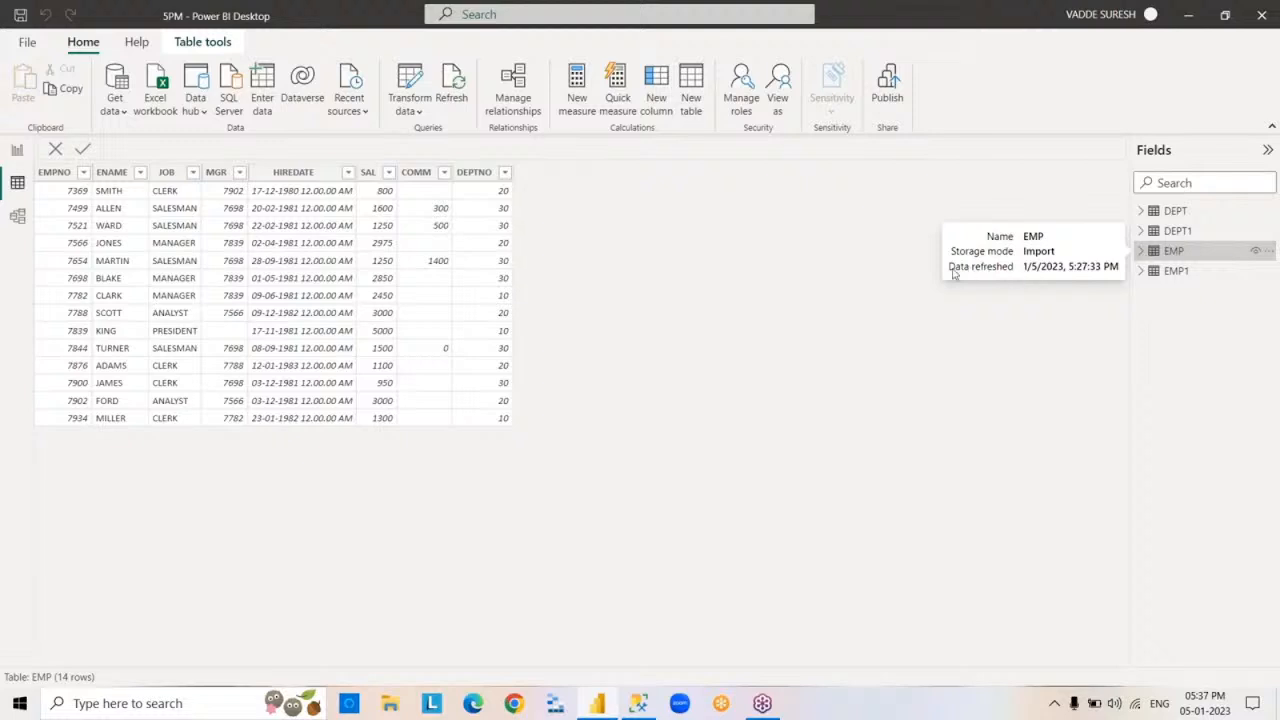
- Start an Excel workbook import and open the SuperStoreUS-2015 file from the POWERBI folder in Excel for inspection
left_click(118, 108)
left_click(213, 170)
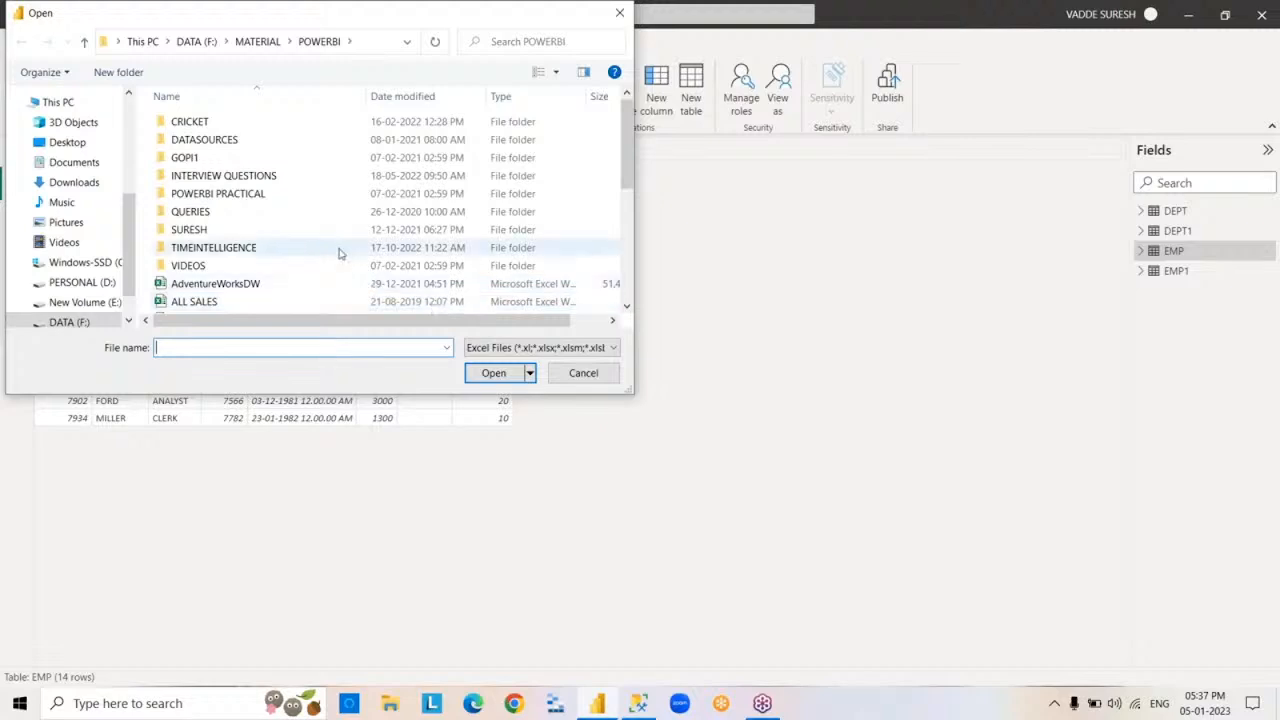
left_click_drag(630, 148, 649, 274)
left_click(293, 257)
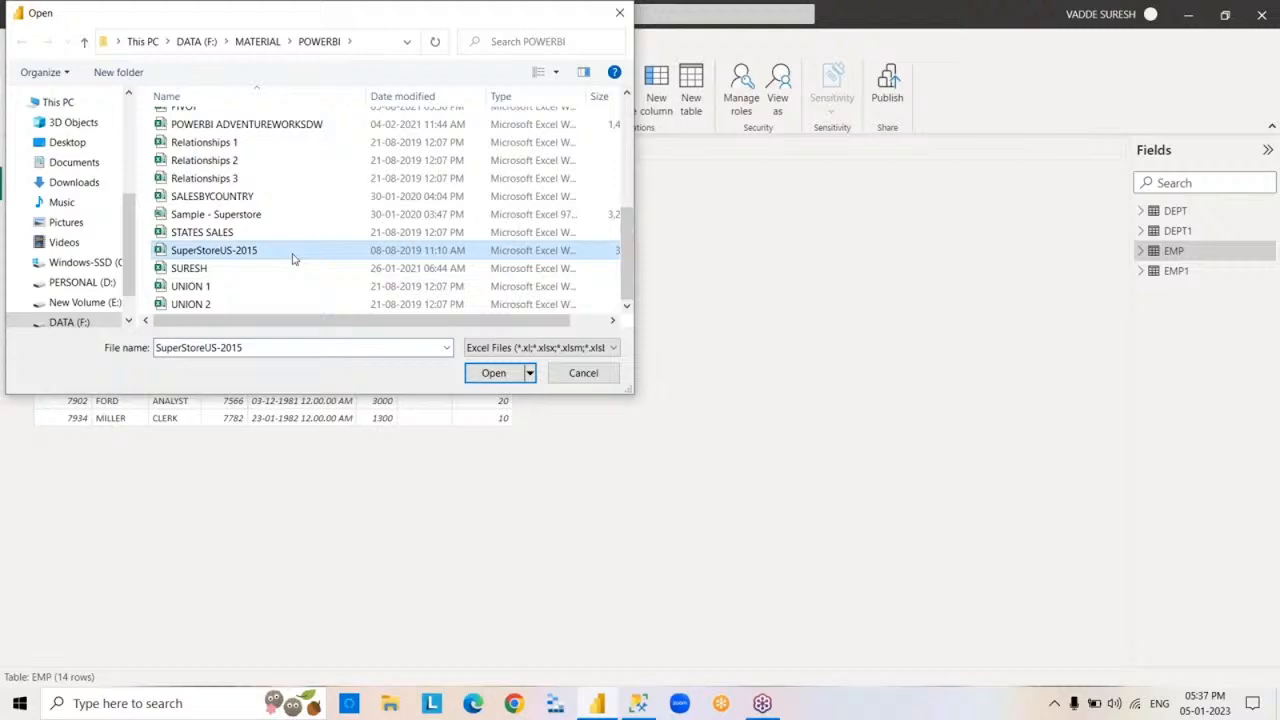
right_click(293, 257)
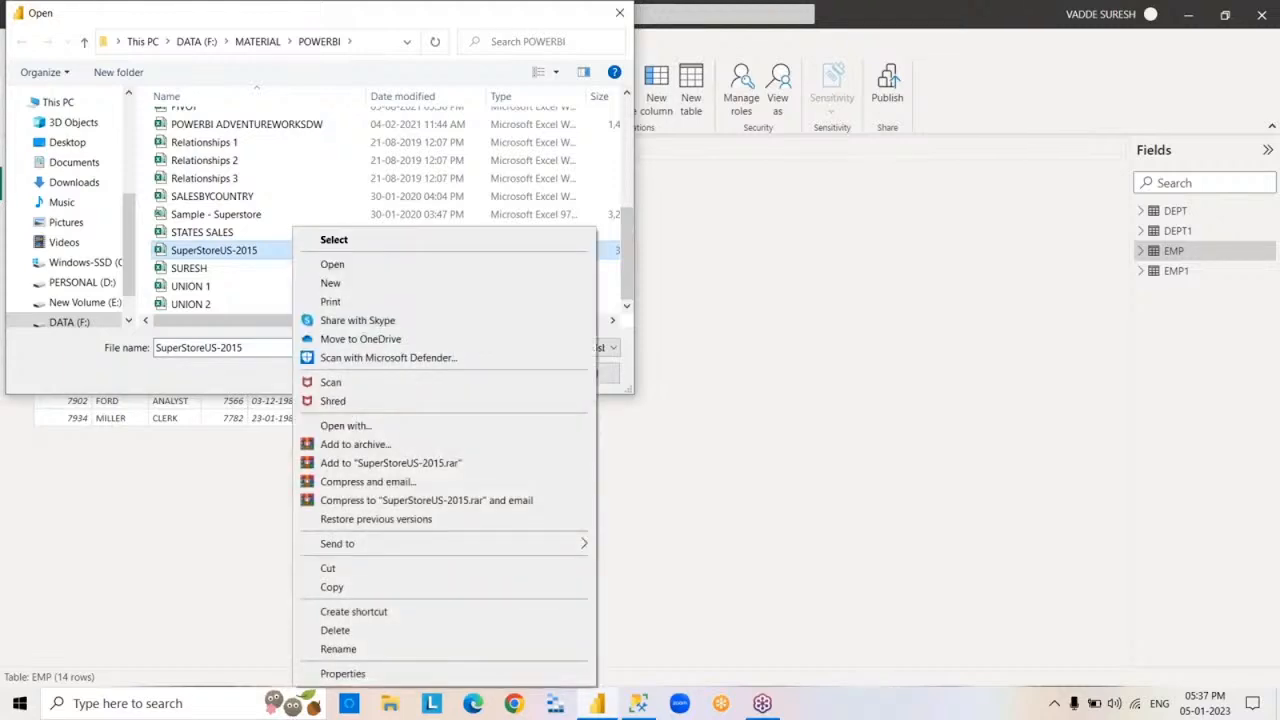
left_click(373, 270)
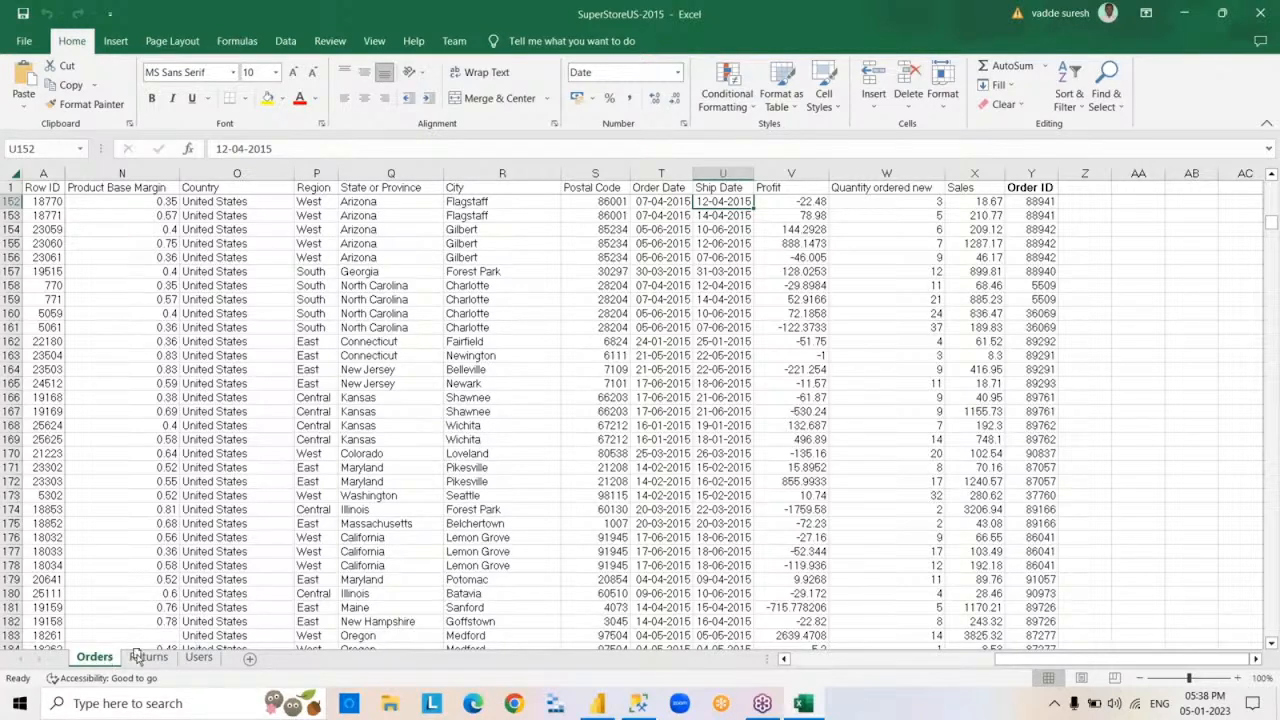
- Review the Returns, Users and Orders sheets of the SuperStoreUS-2015 workbook and close it
left_click(148, 657)
left_click(197, 658)
left_click(148, 657)
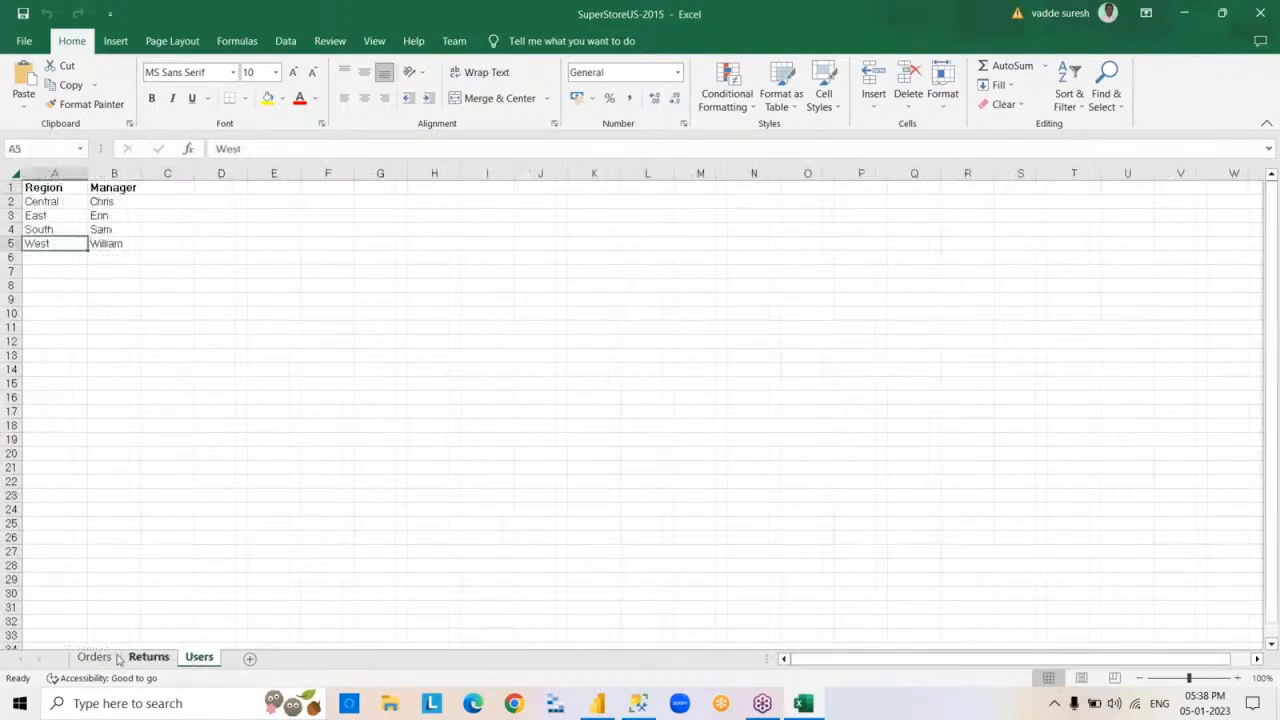
left_click(94, 657)
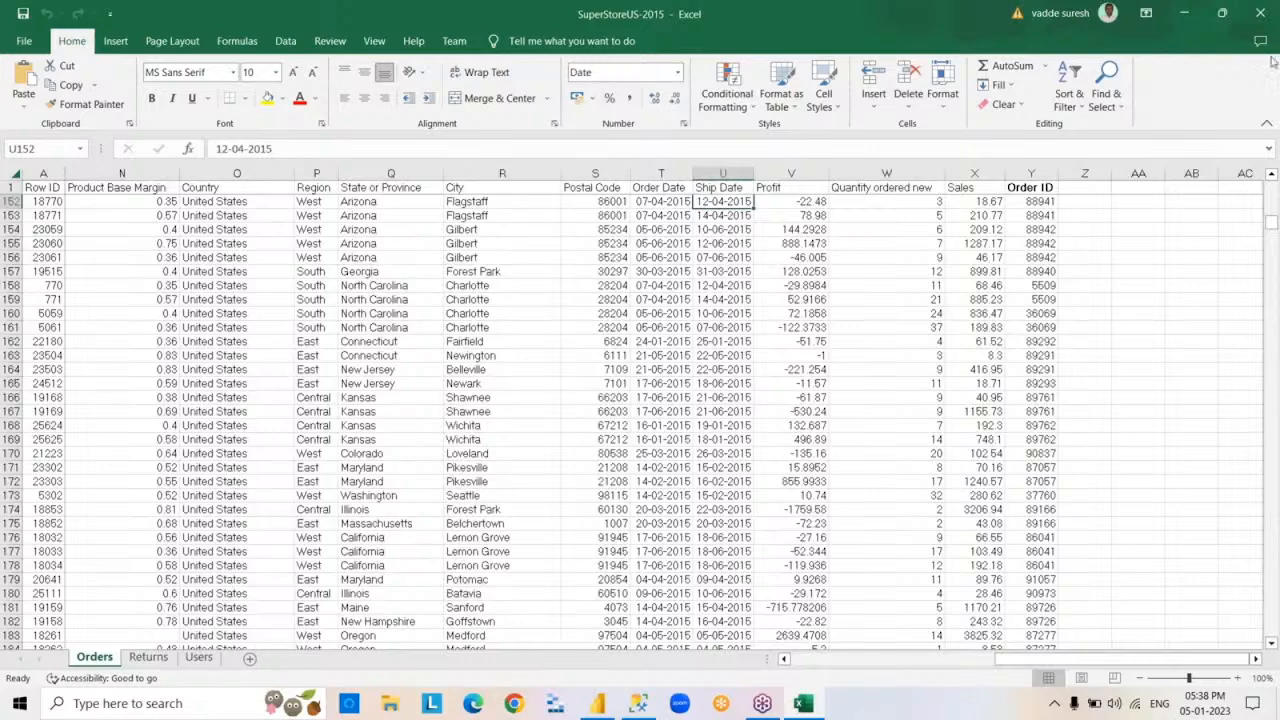
left_click(1260, 13)
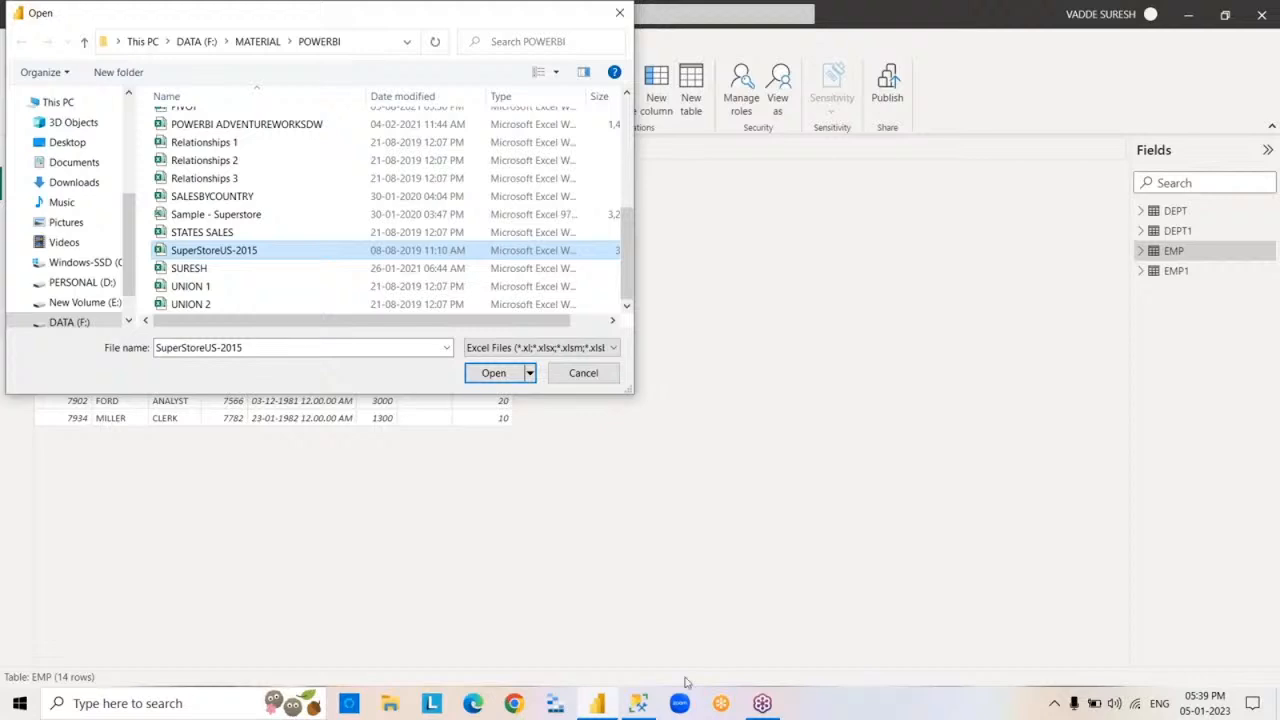
- Load the Orders, Returns and Users sheets from SuperStoreUS-2015 into the report, accepting the additional data source
left_click(484, 374)
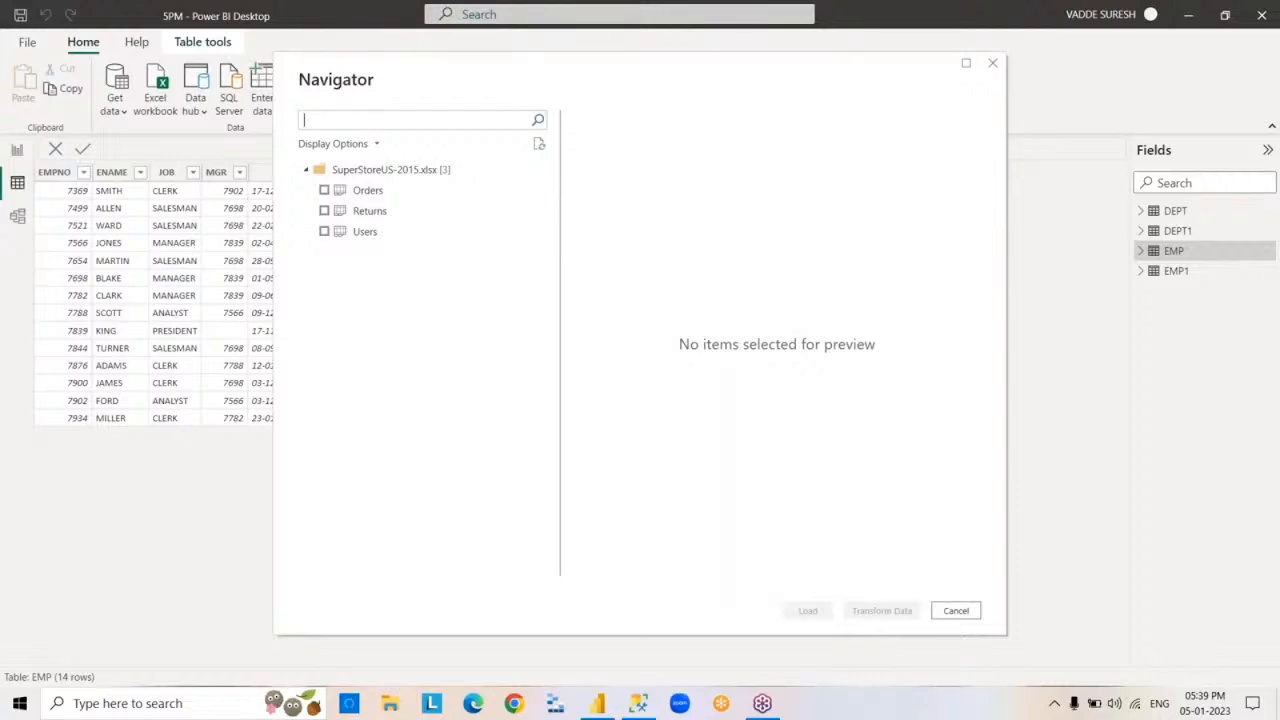
left_click(324, 190)
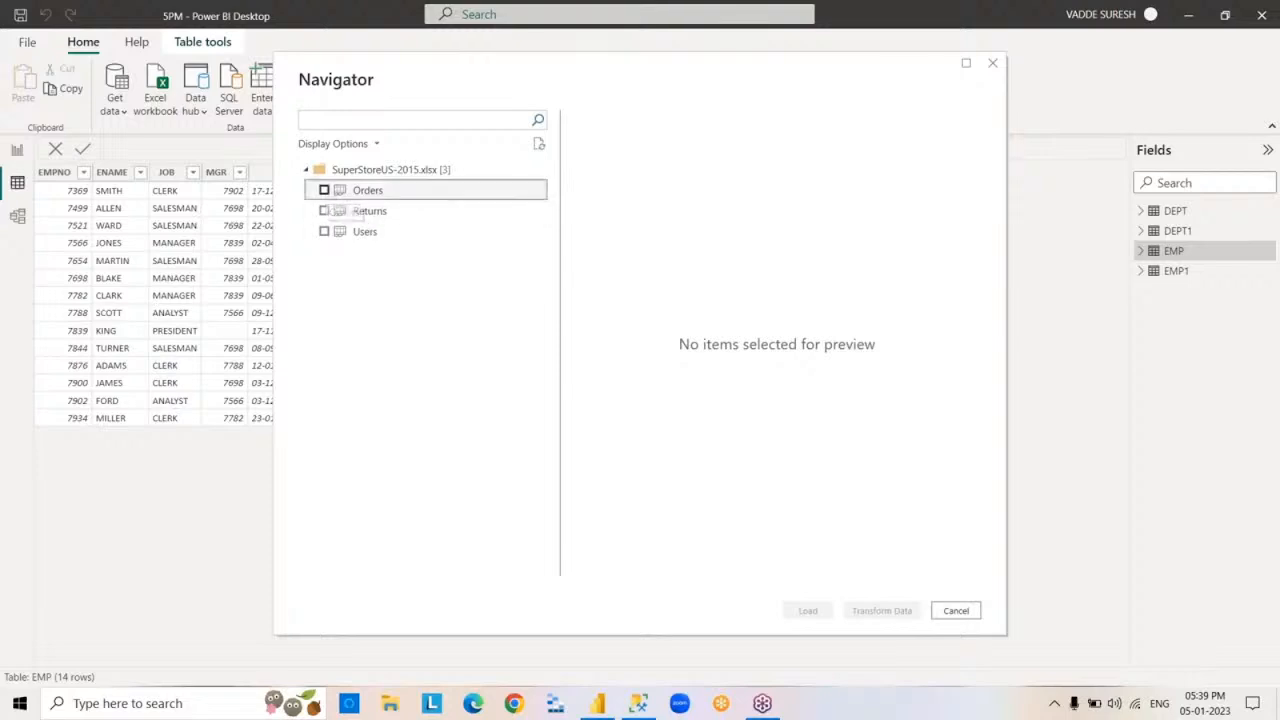
left_click(324, 212)
left_click(324, 231)
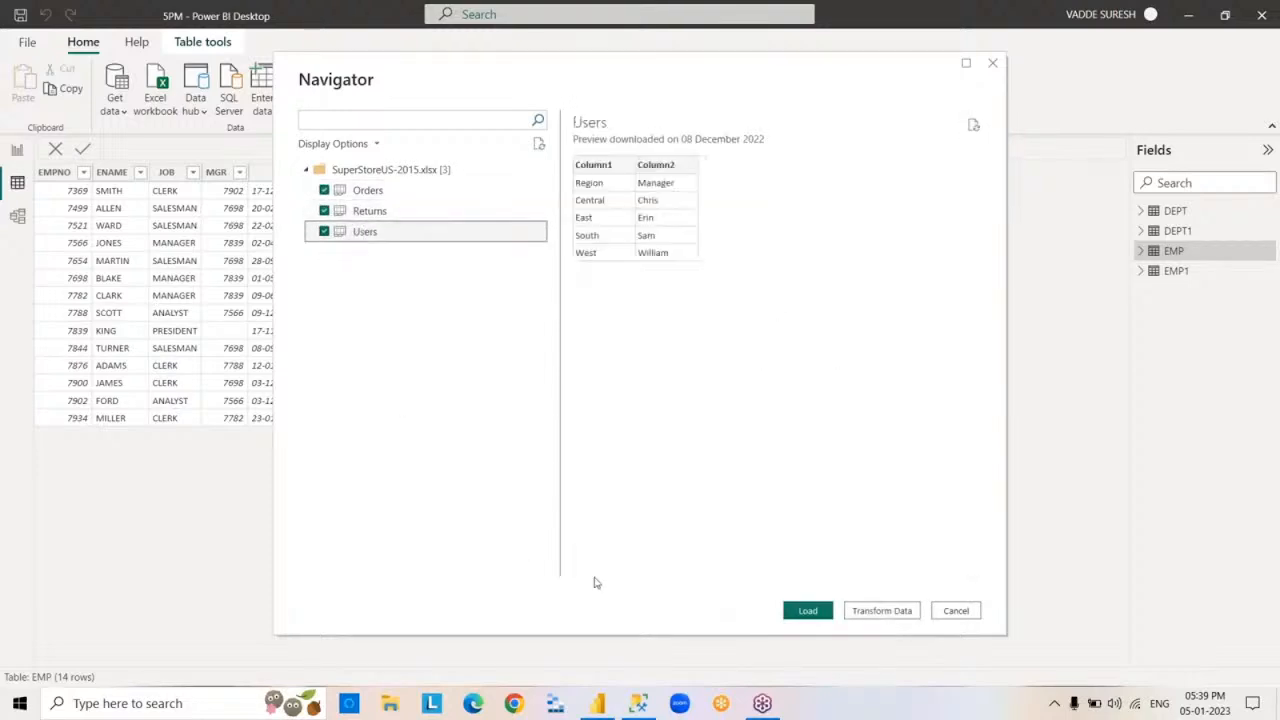
left_click(809, 615)
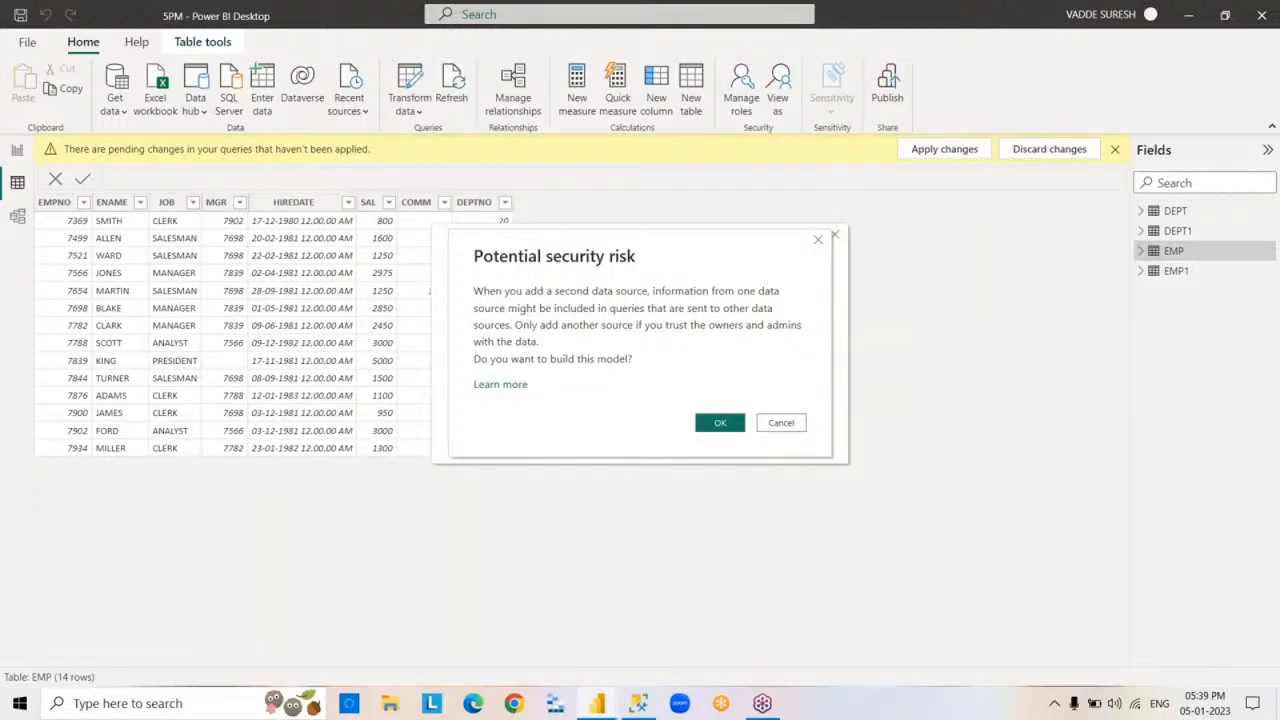
left_click(728, 424)
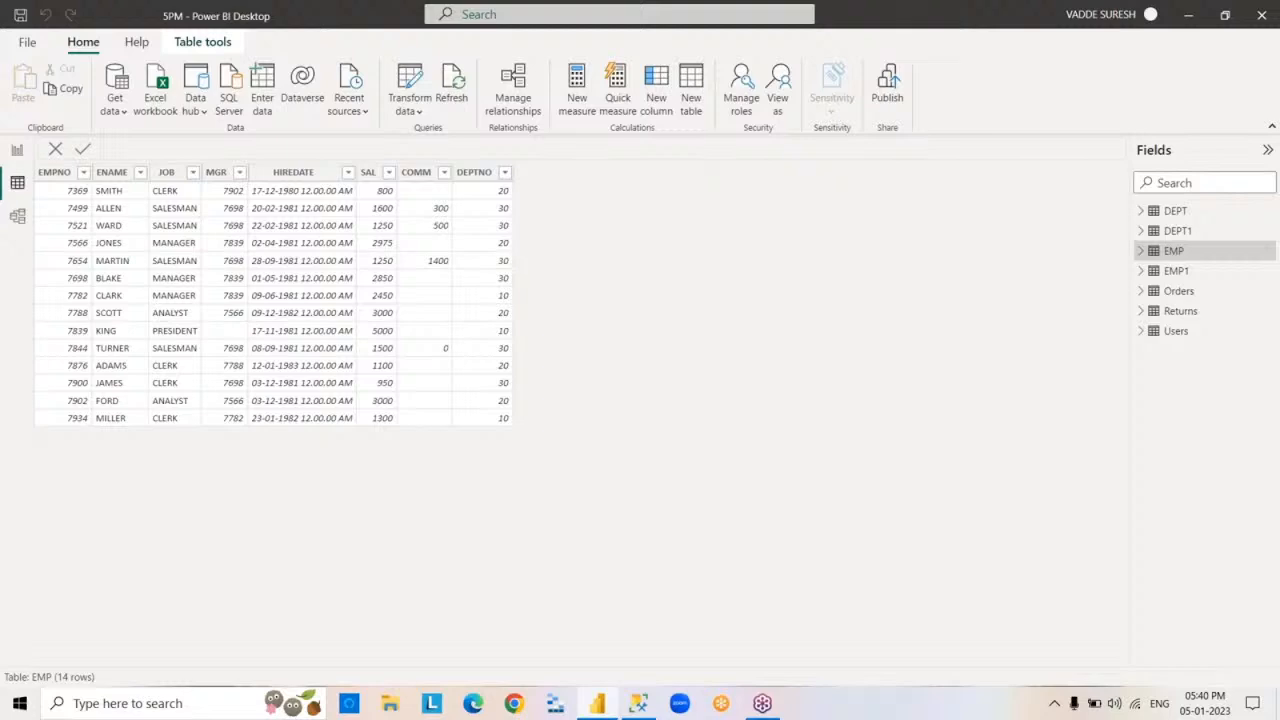
- View the rows of the Orders, Returns, Users and EMP tables in the Data view
left_click(1174, 293)
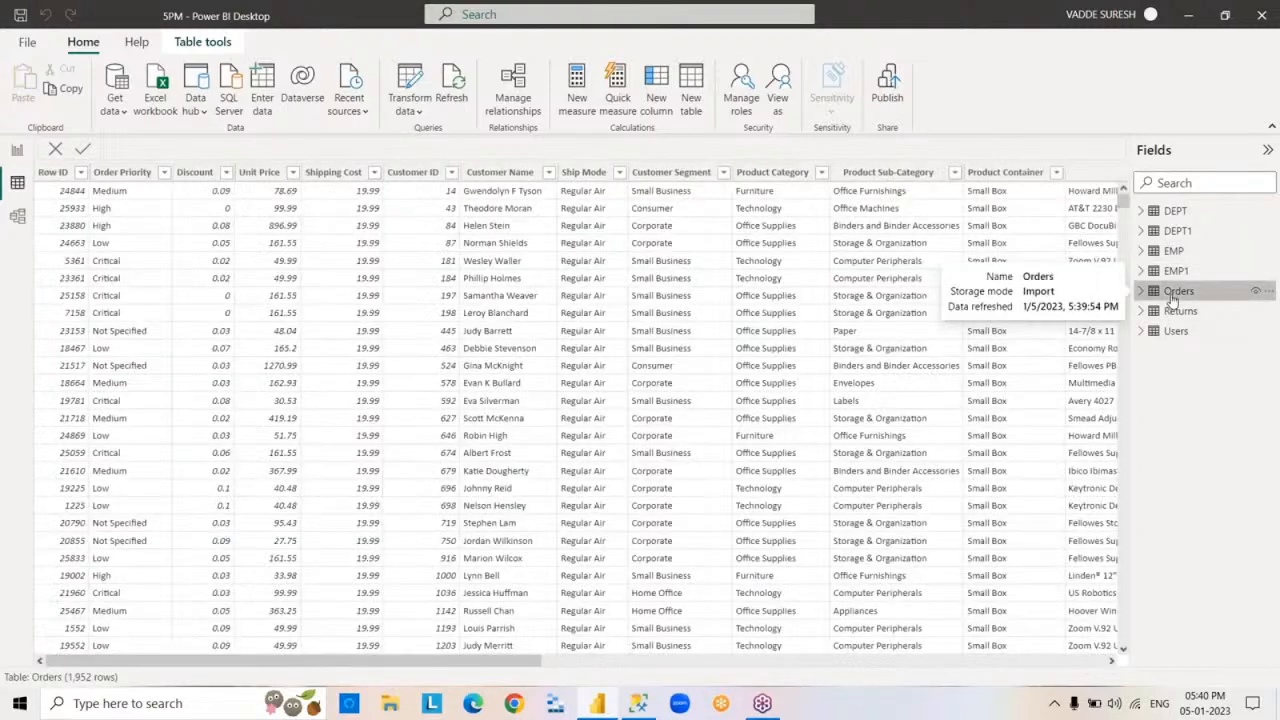
left_click(1178, 312)
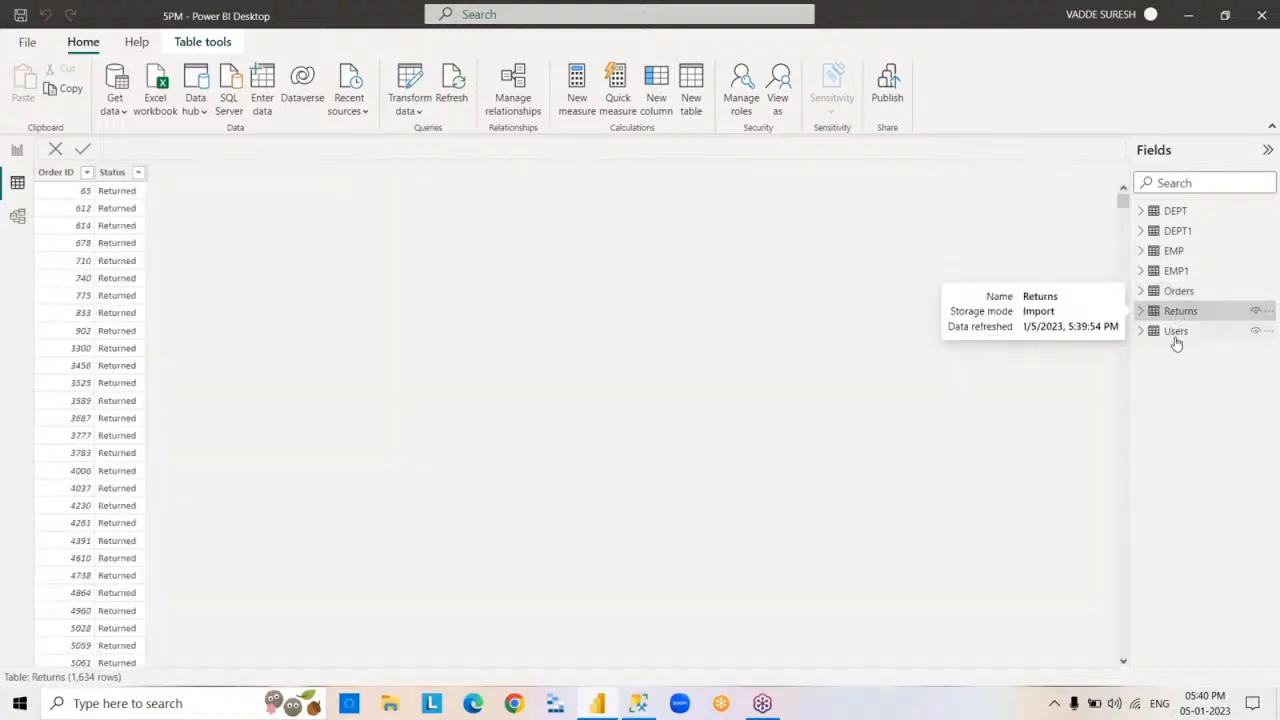
left_click(1175, 337)
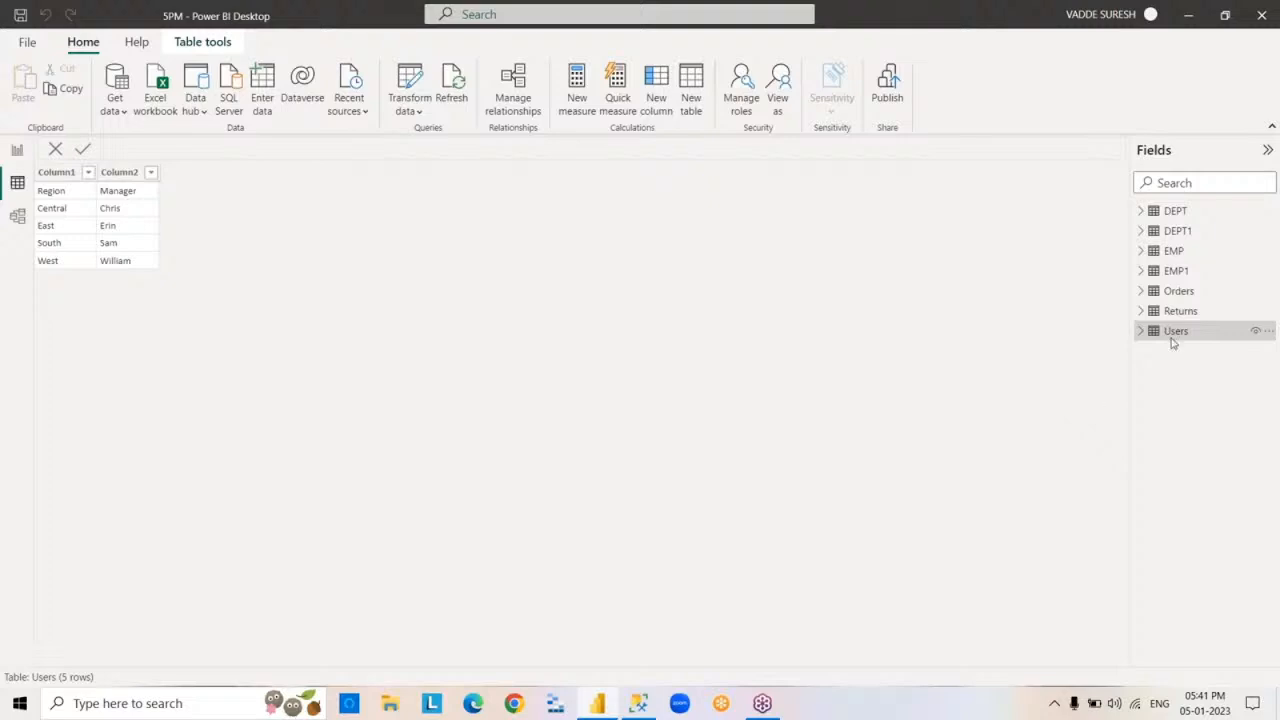
mouse_move(1161, 298)
left_click(1163, 256)
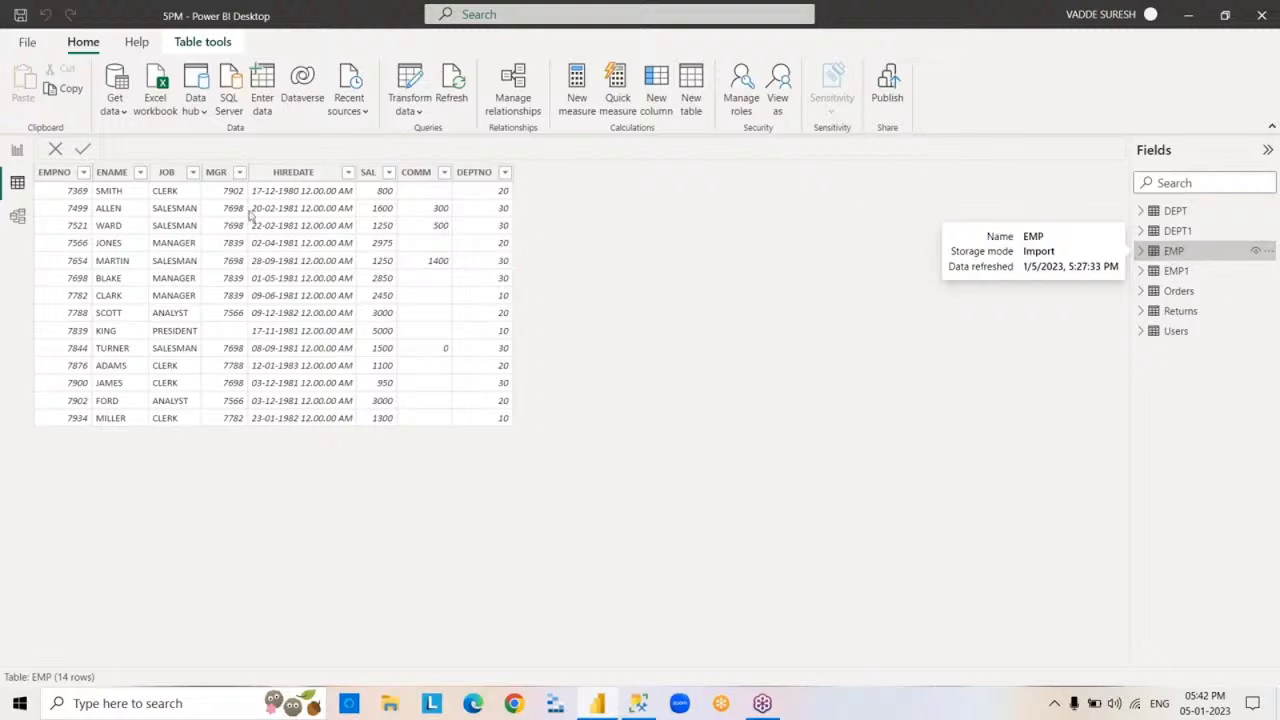
- Start a Text/CSV import, inspect the contents of the CSVEMP text file in Notepad and close it
left_click(112, 110)
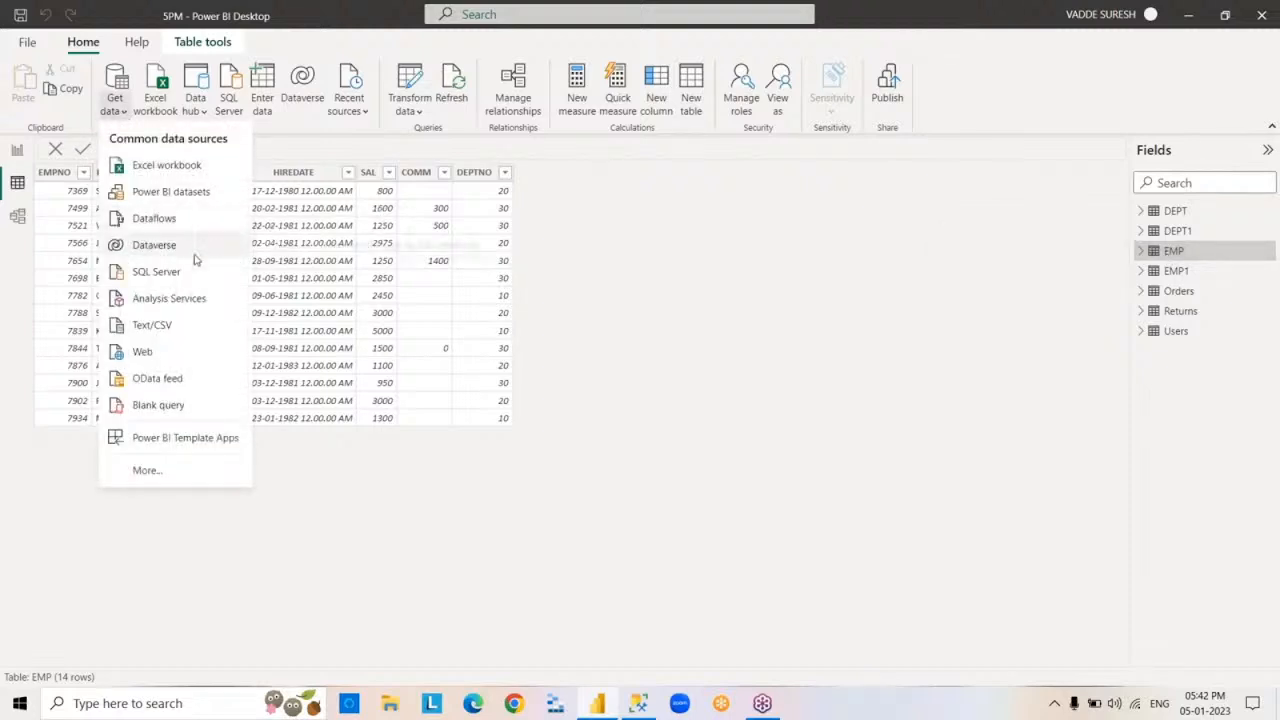
left_click(189, 330)
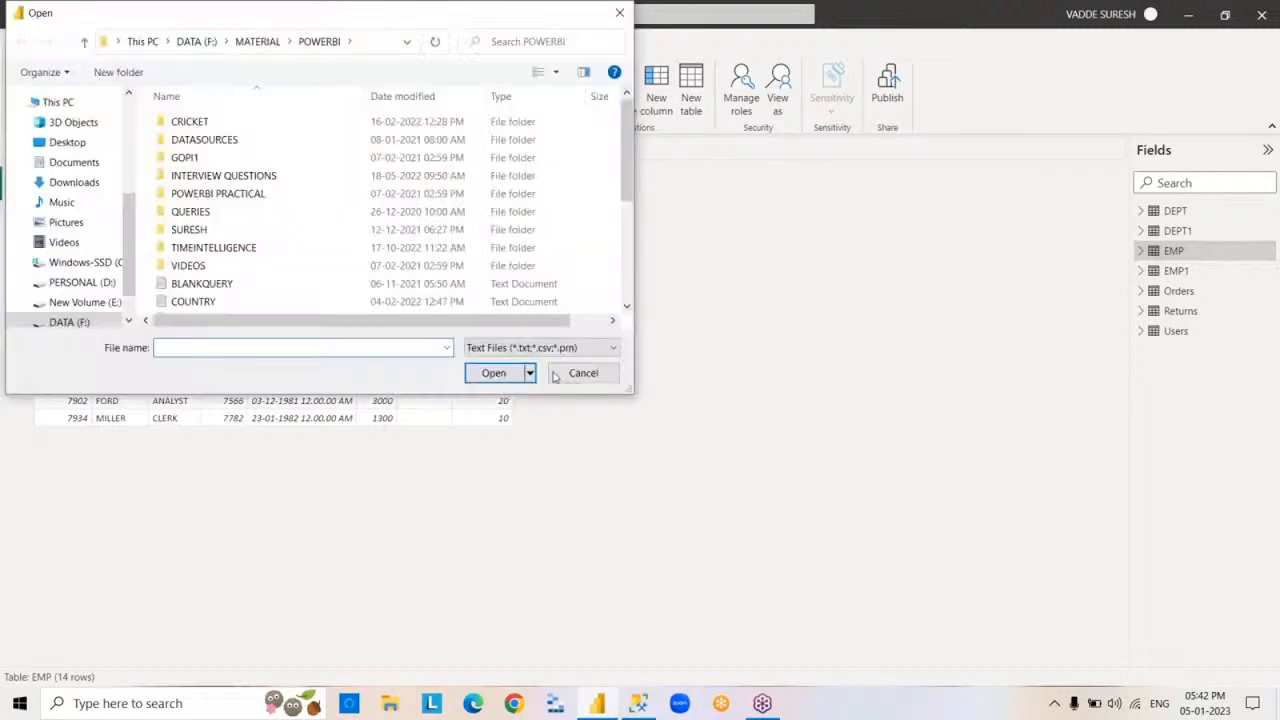
left_click_drag(625, 184, 624, 213)
left_click(222, 240)
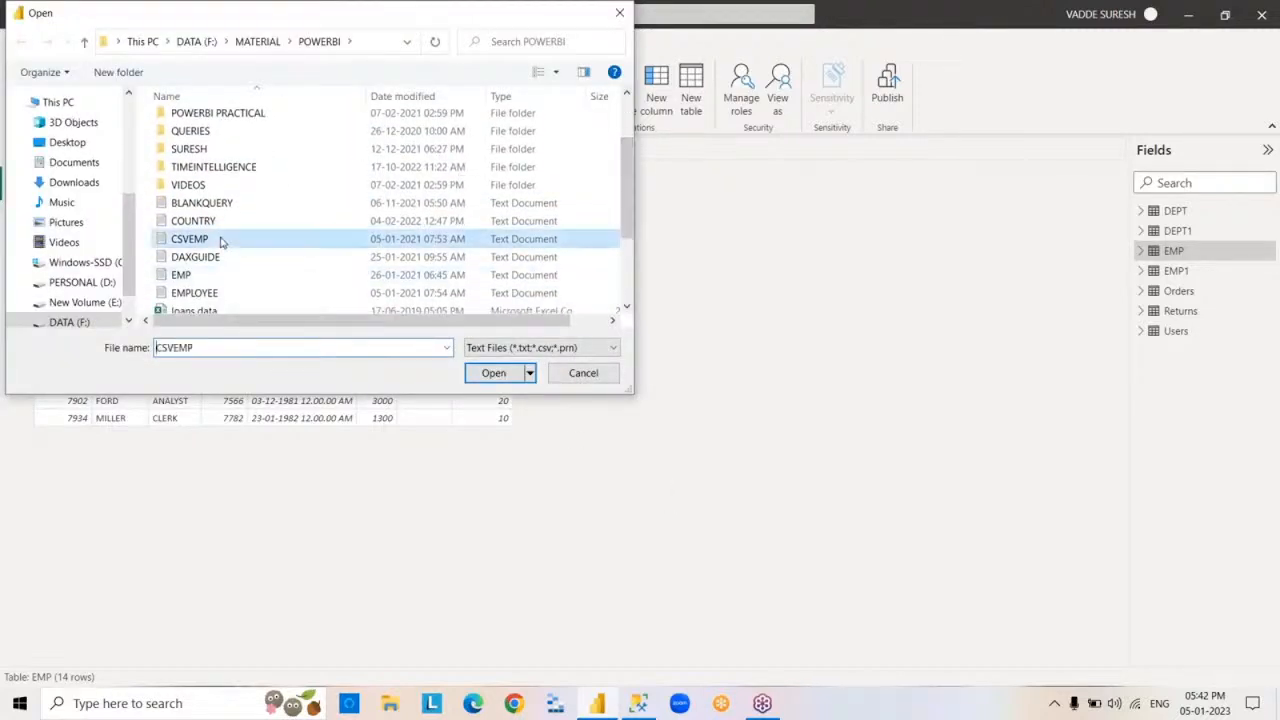
right_click(222, 240)
left_click(281, 270)
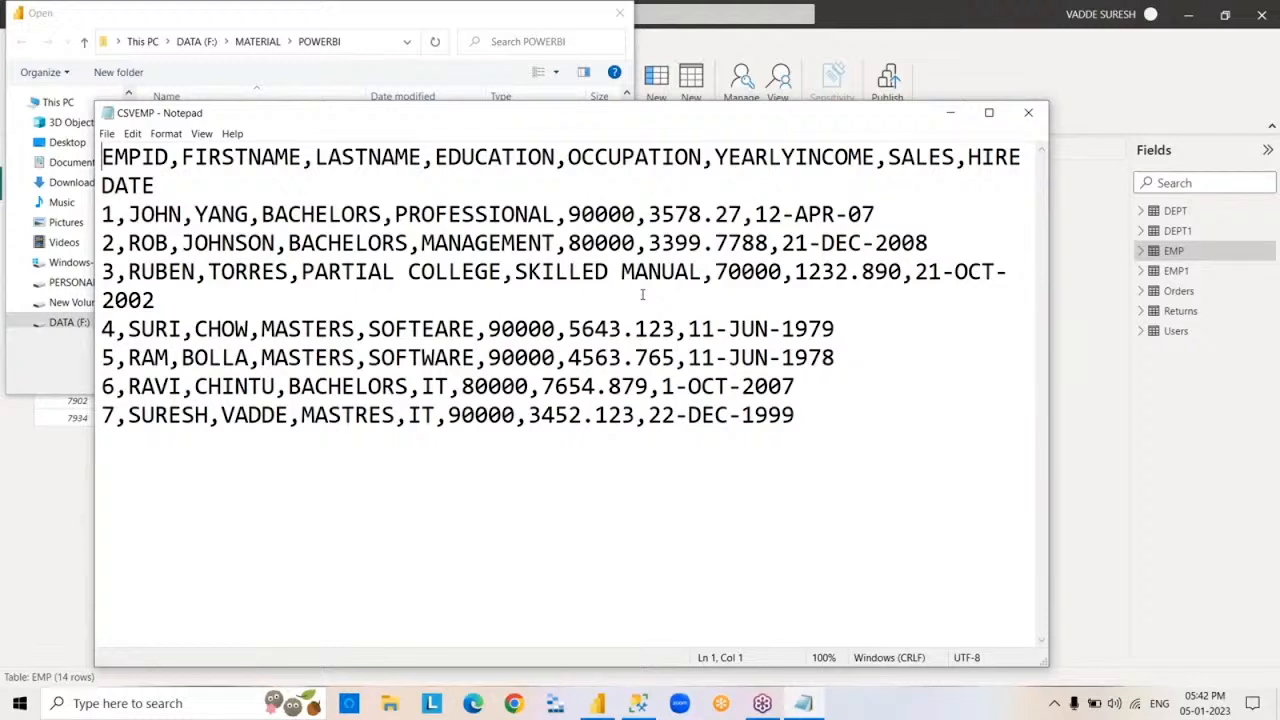
left_click(1030, 114)
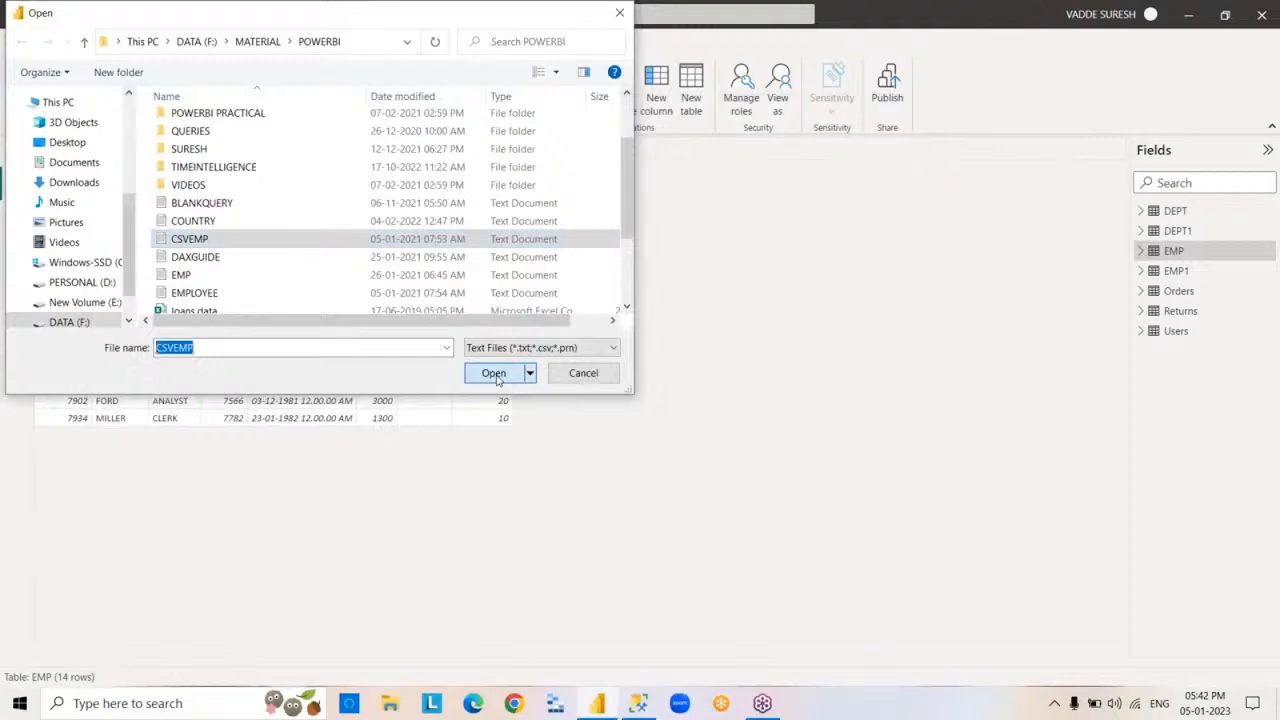
- Load the comma-delimited CSVEMP file into the report and view the table's rows
left_click(493, 373)
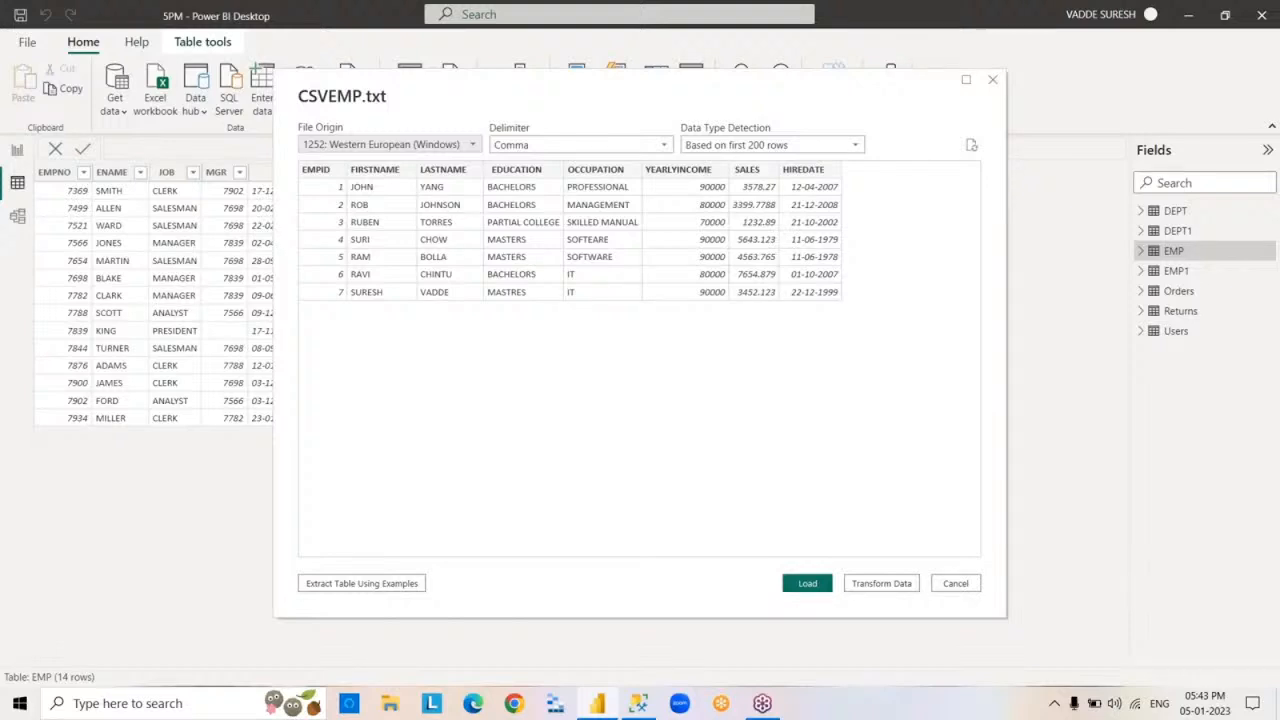
left_click(807, 583)
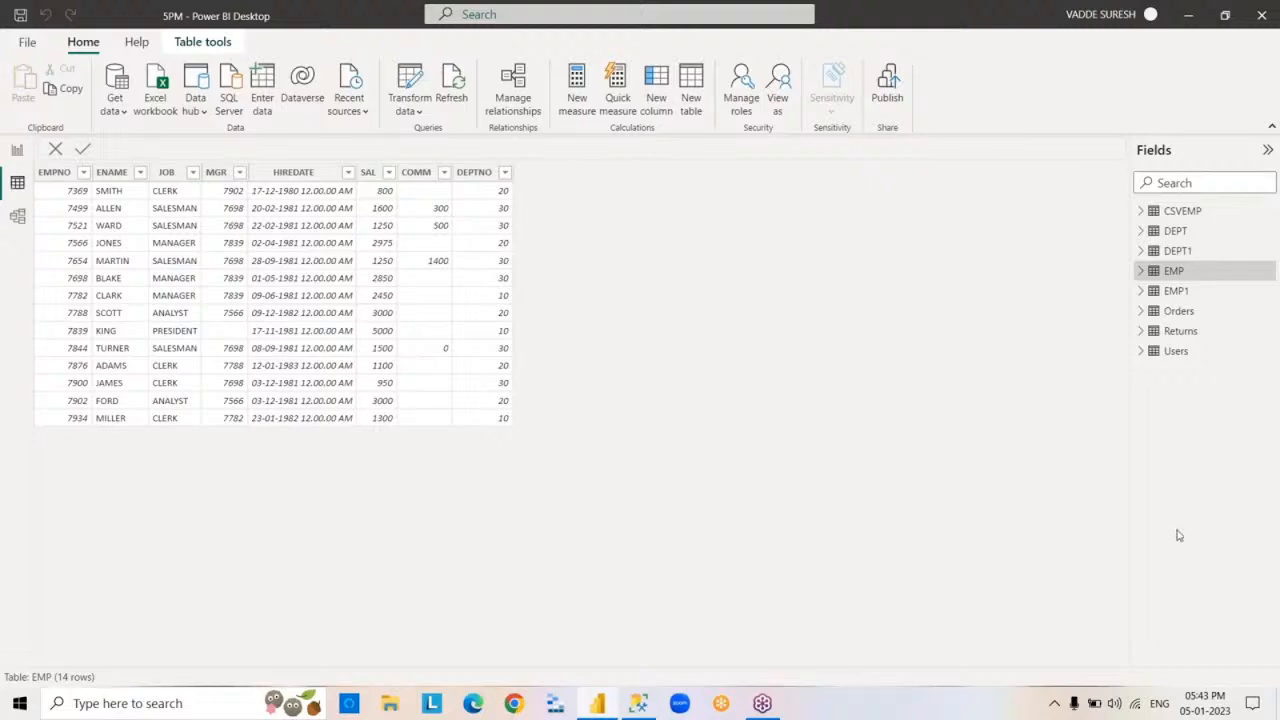
left_click(1180, 212)
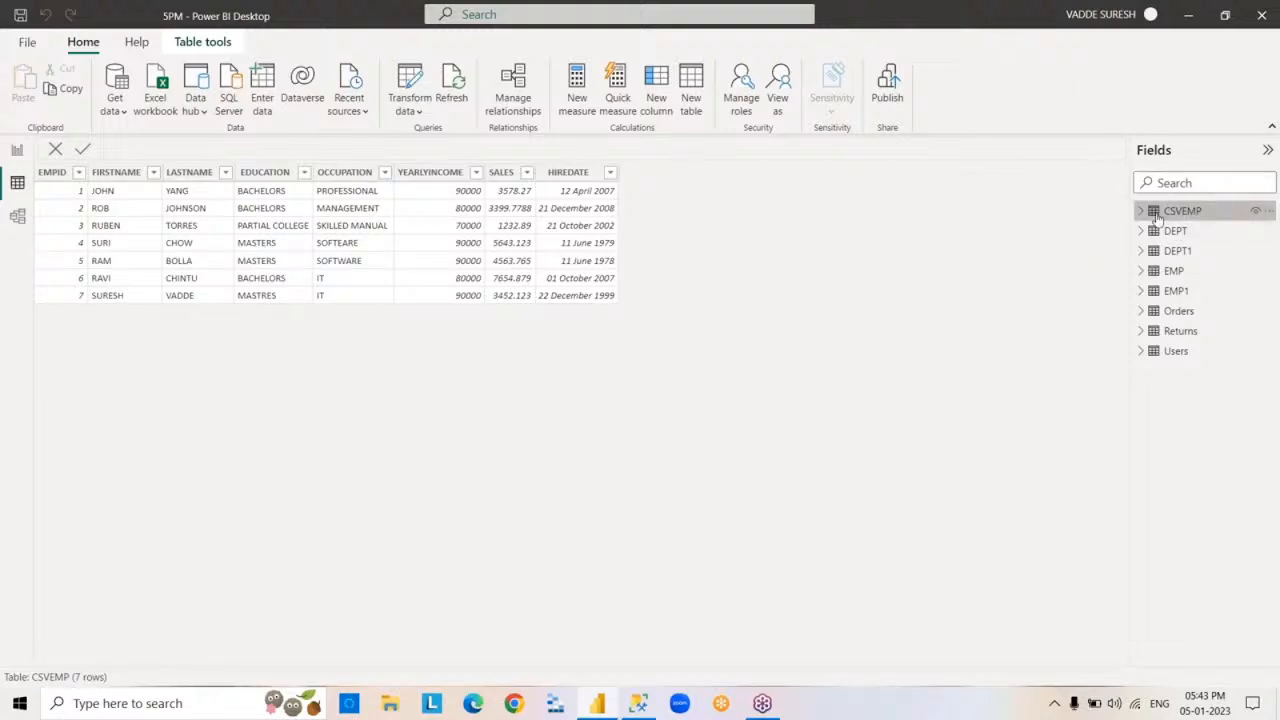
- Check the storage mode details of the EMP and Orders tables and look through the Orders field list
mouse_move(1157, 218)
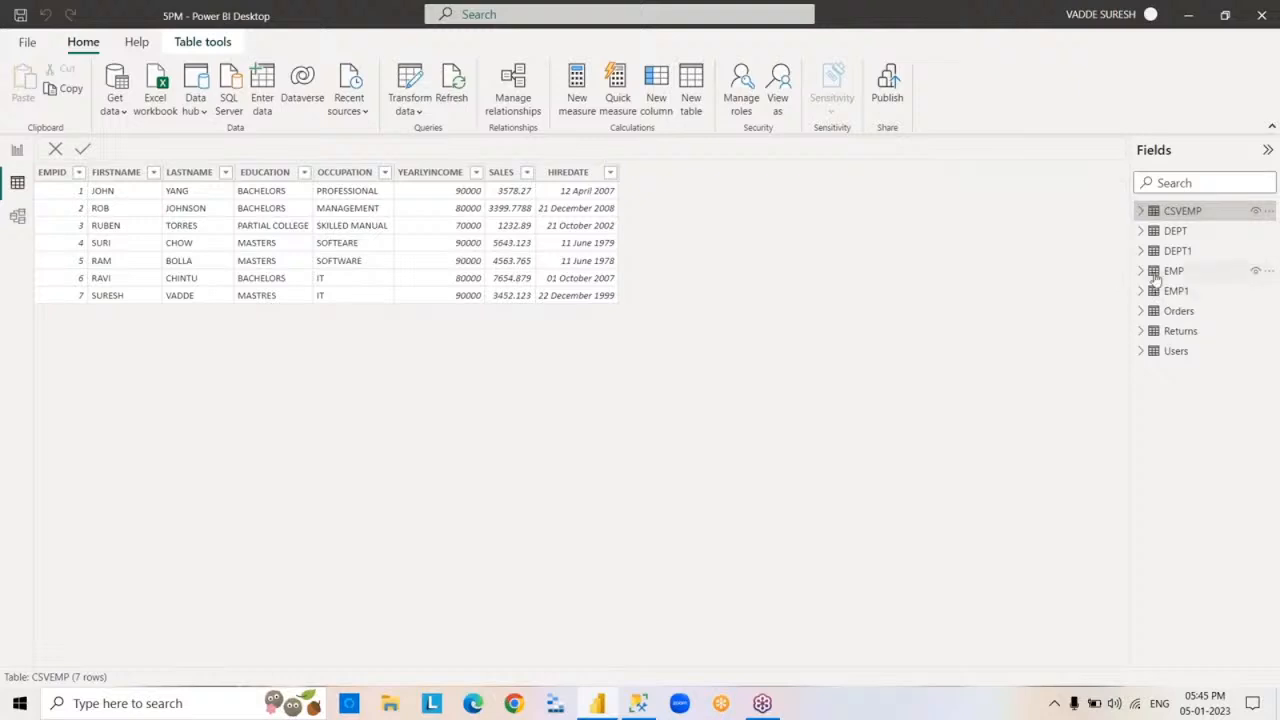
mouse_move(1156, 280)
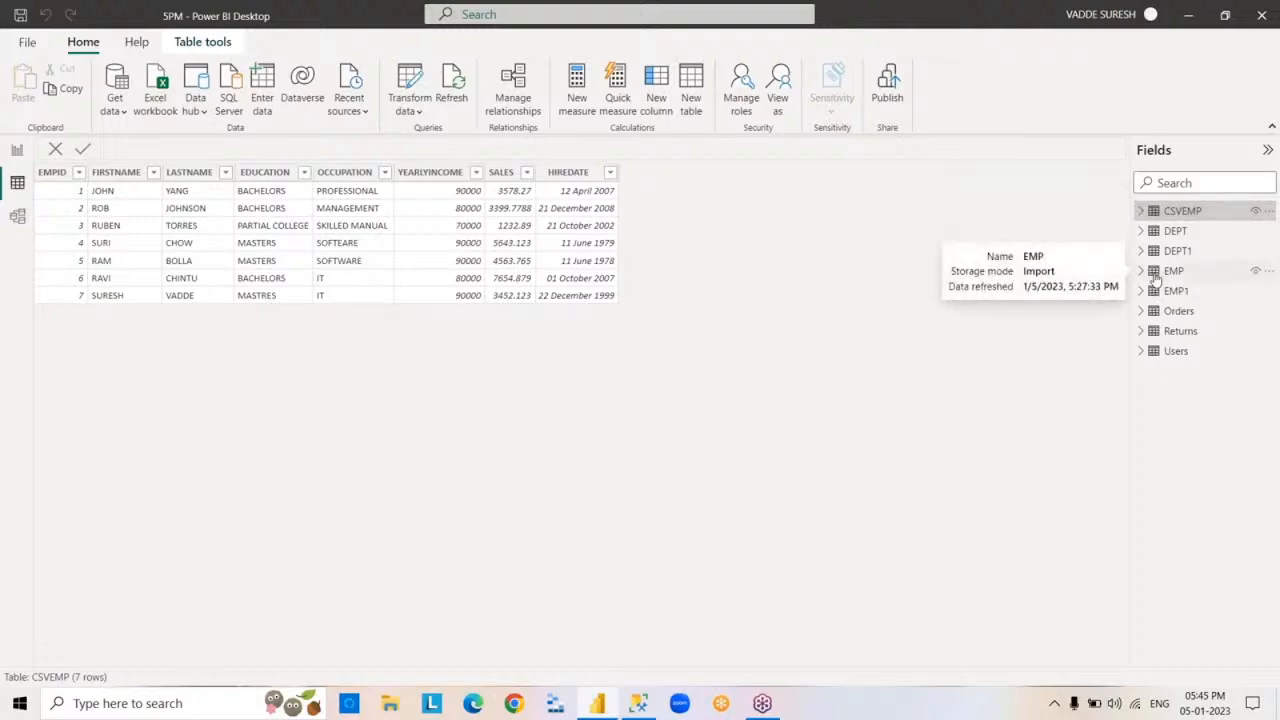
mouse_move(1147, 316)
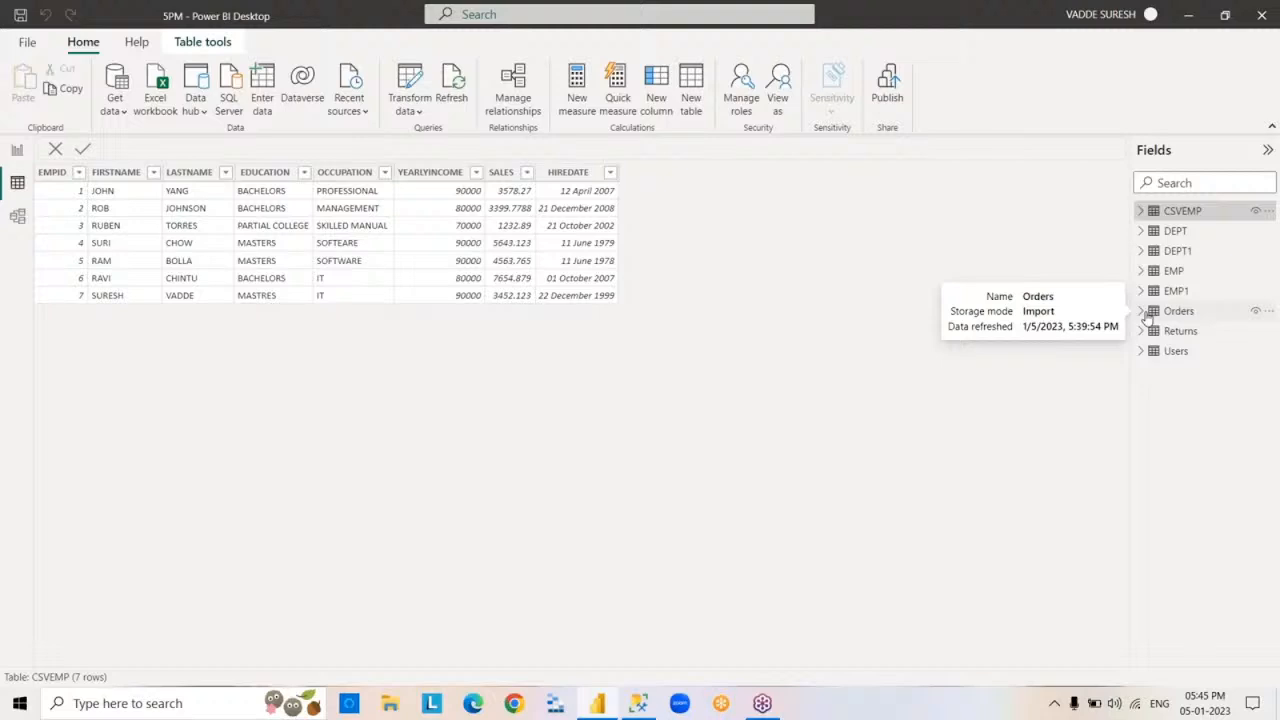
left_click(1147, 316)
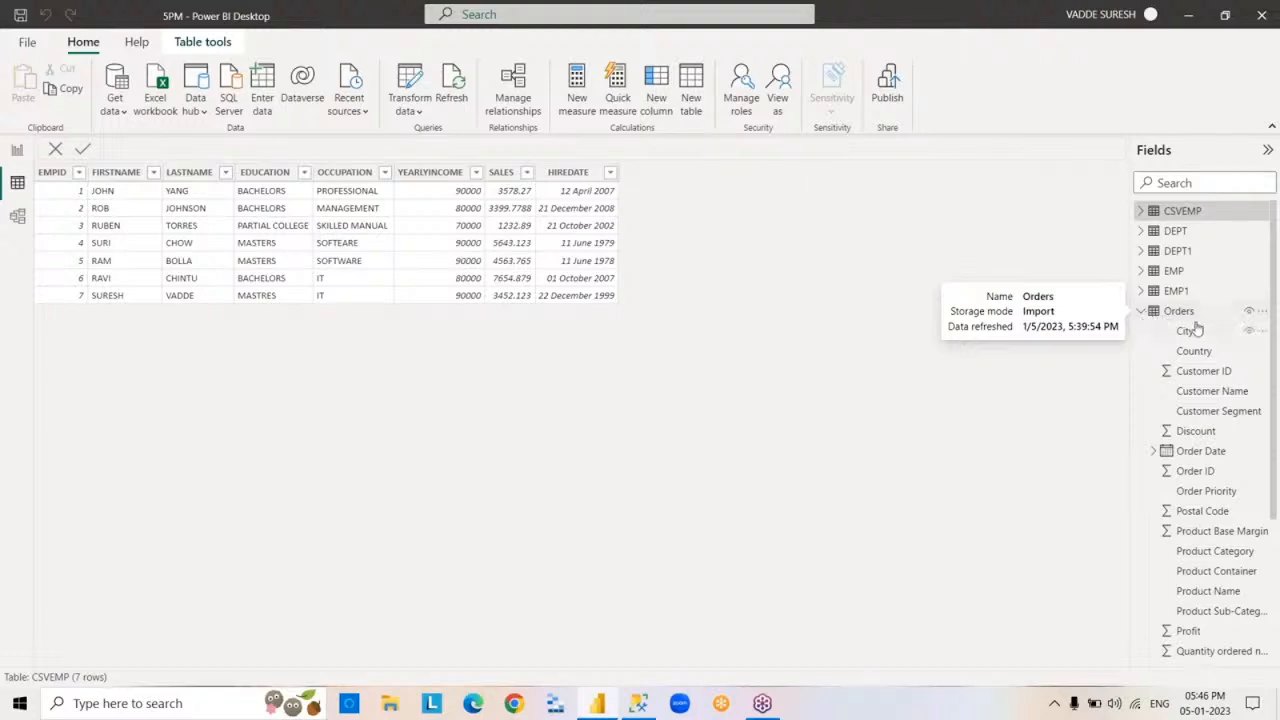
left_click(1141, 311)
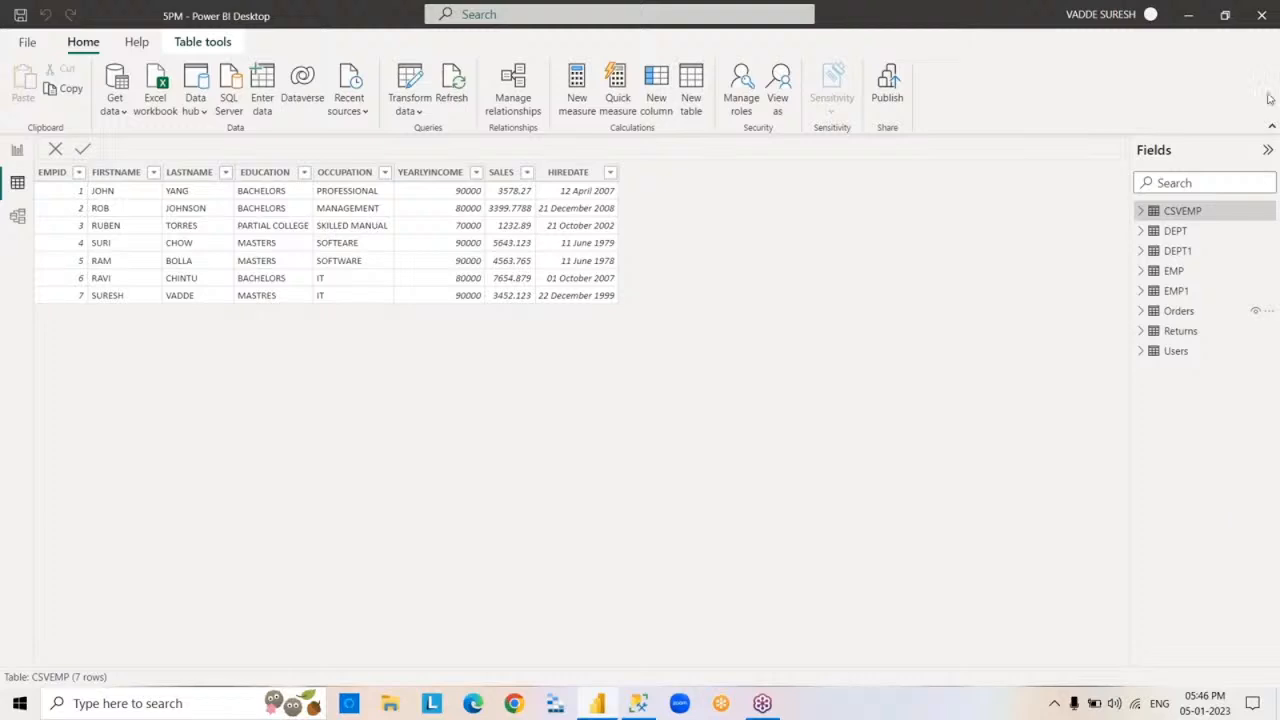
- Close the 5PM report, saving its changes
key("alt+F4")
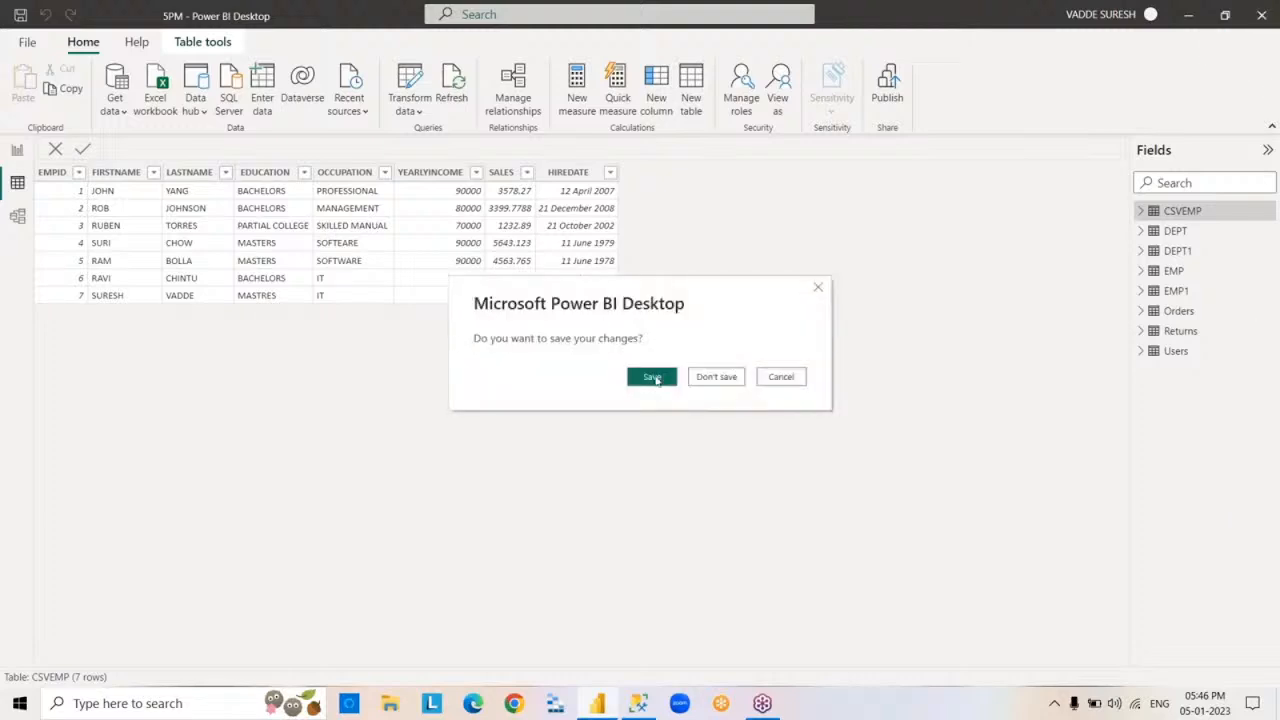
left_click(655, 377)
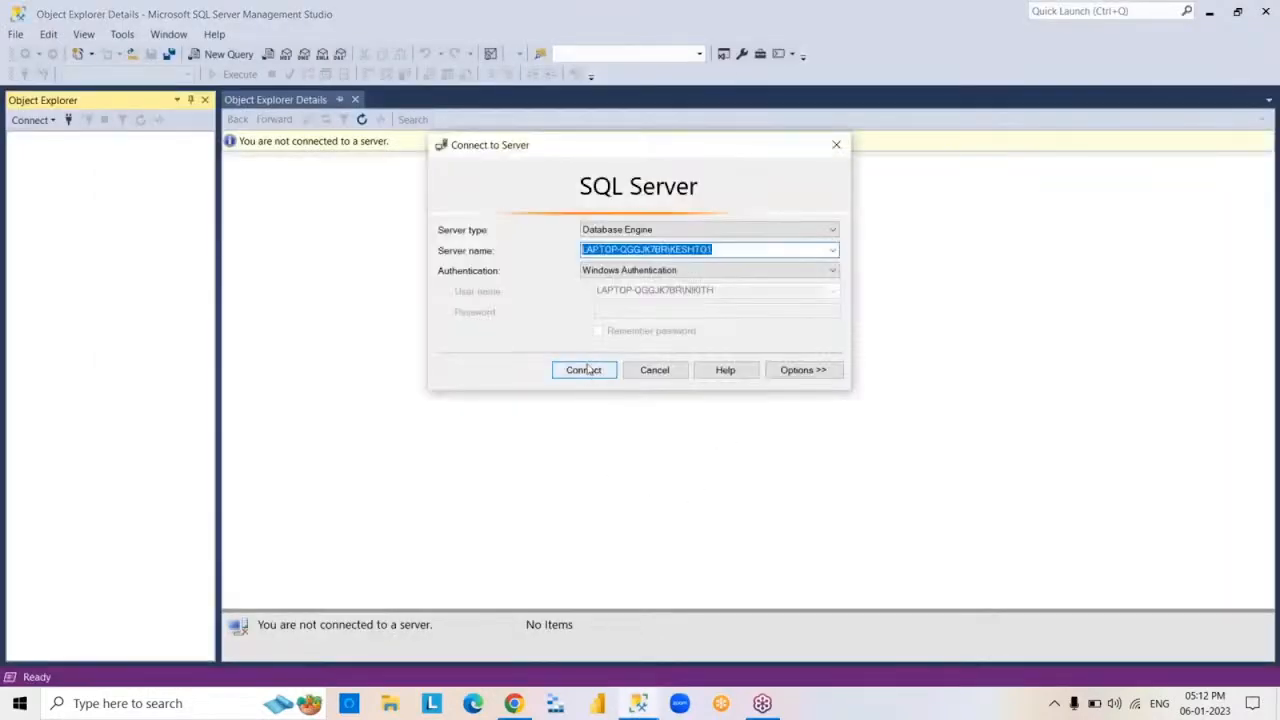
- Connect SQL Server Management Studio to LAPTOP-QGGJK7BR\KESHTO1 with Windows Authentication and minimize its window
left_click(586, 370)
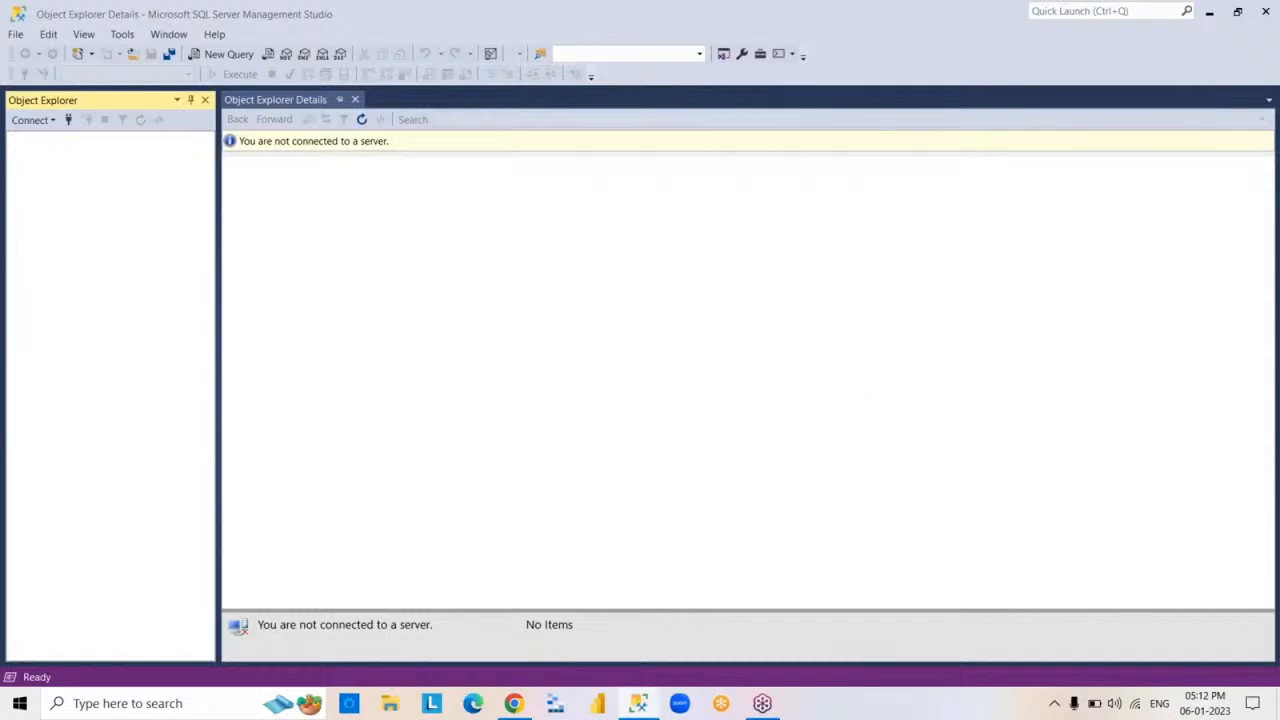
left_click(1209, 12)
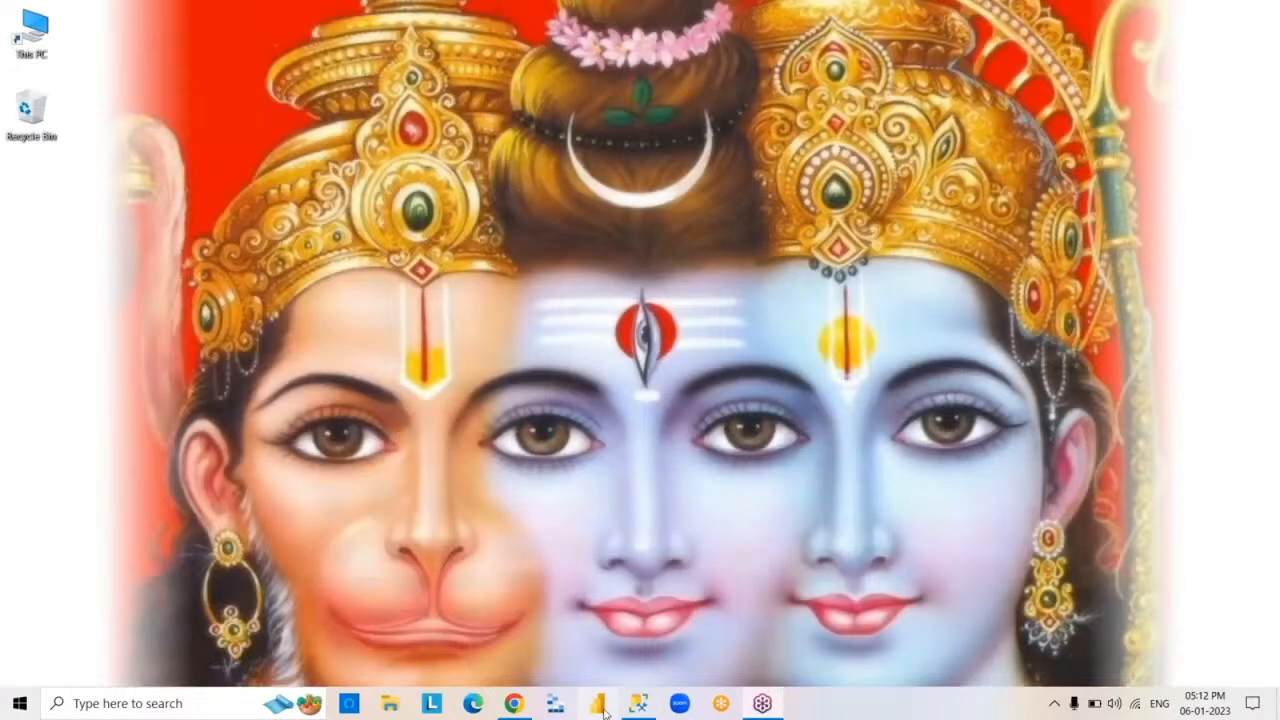
- Start Power BI Desktop and open the recent report 5PM.pbix
left_click(604, 713)
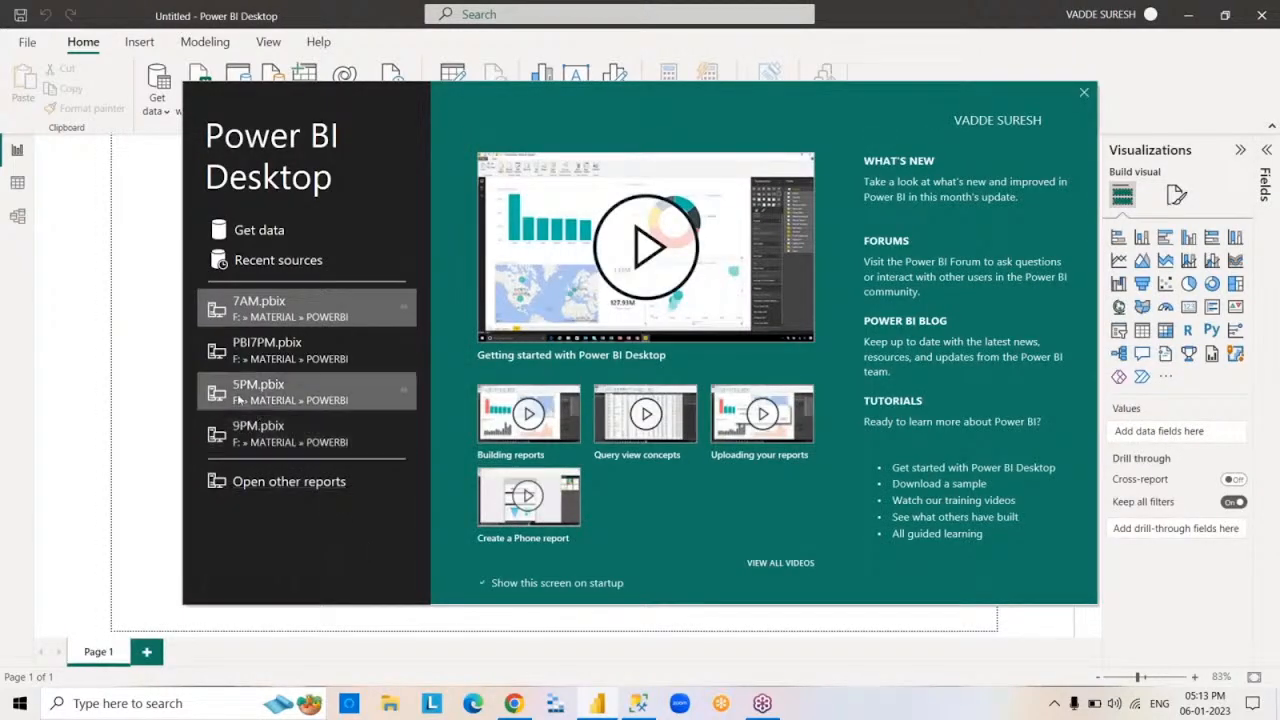
key("Escape")
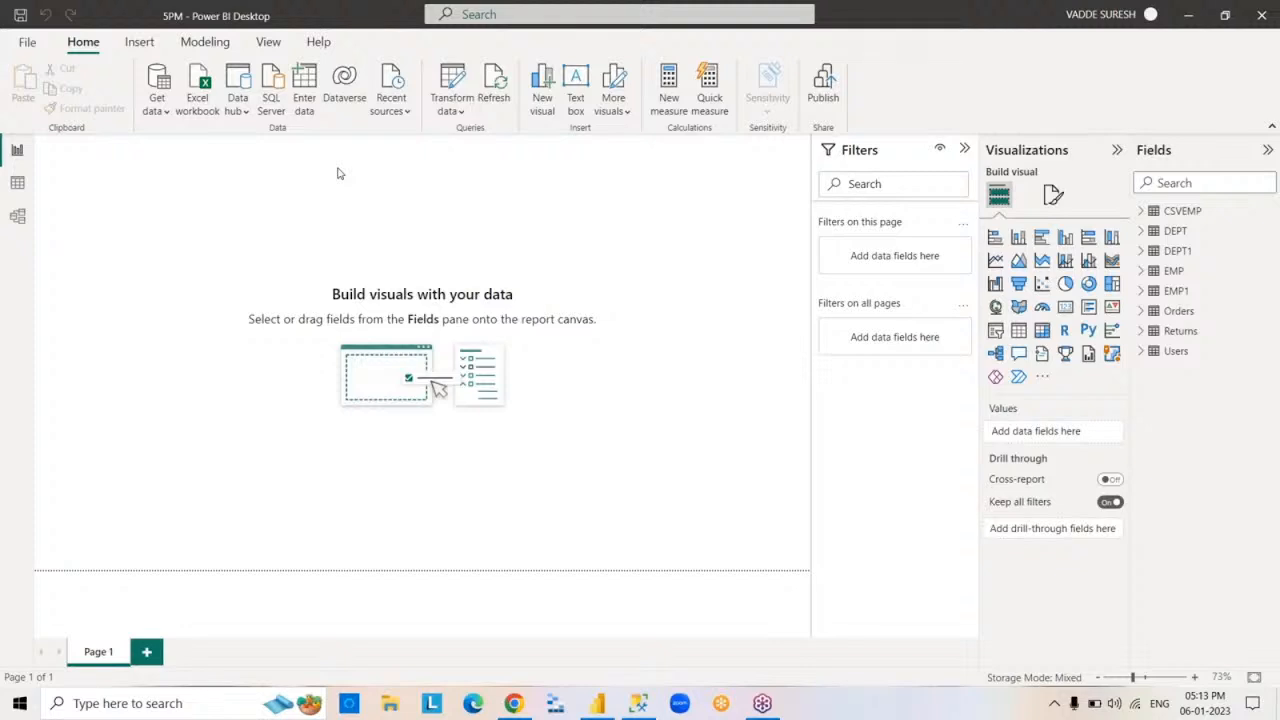
- Start a manually entered table with the columns ID, ENAME and SAL
left_click(305, 92)
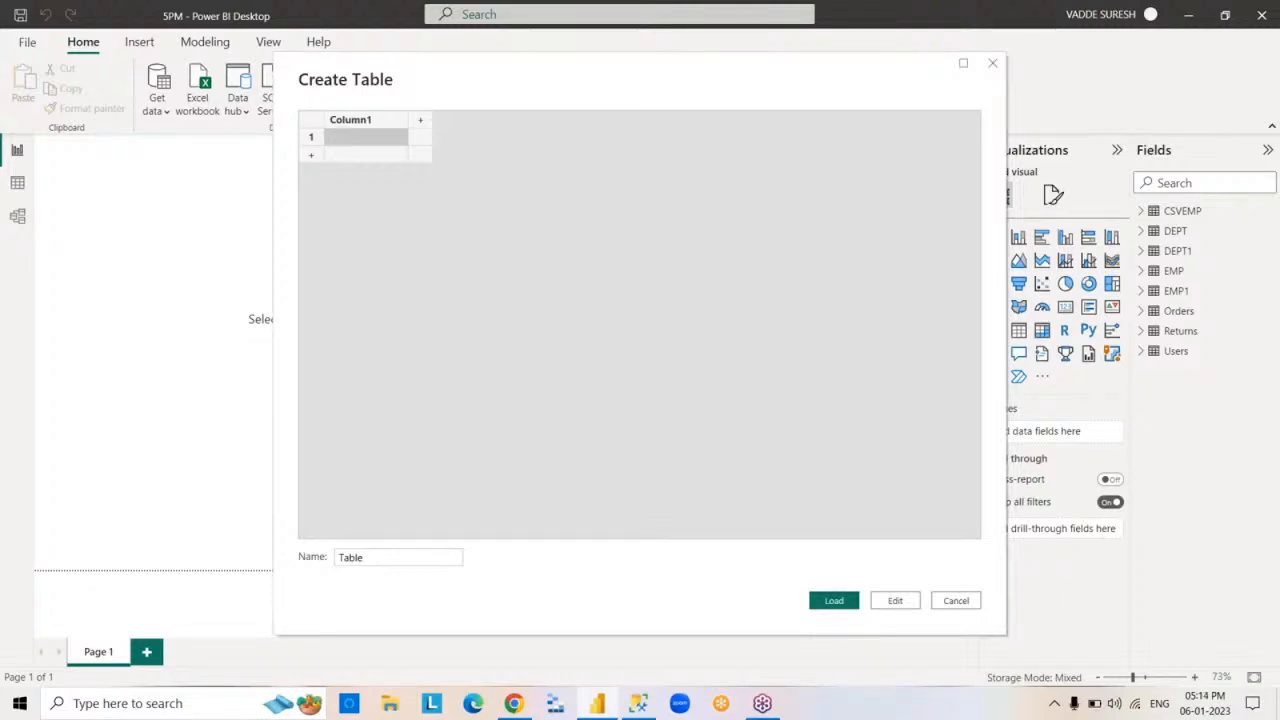
left_click(386, 122)
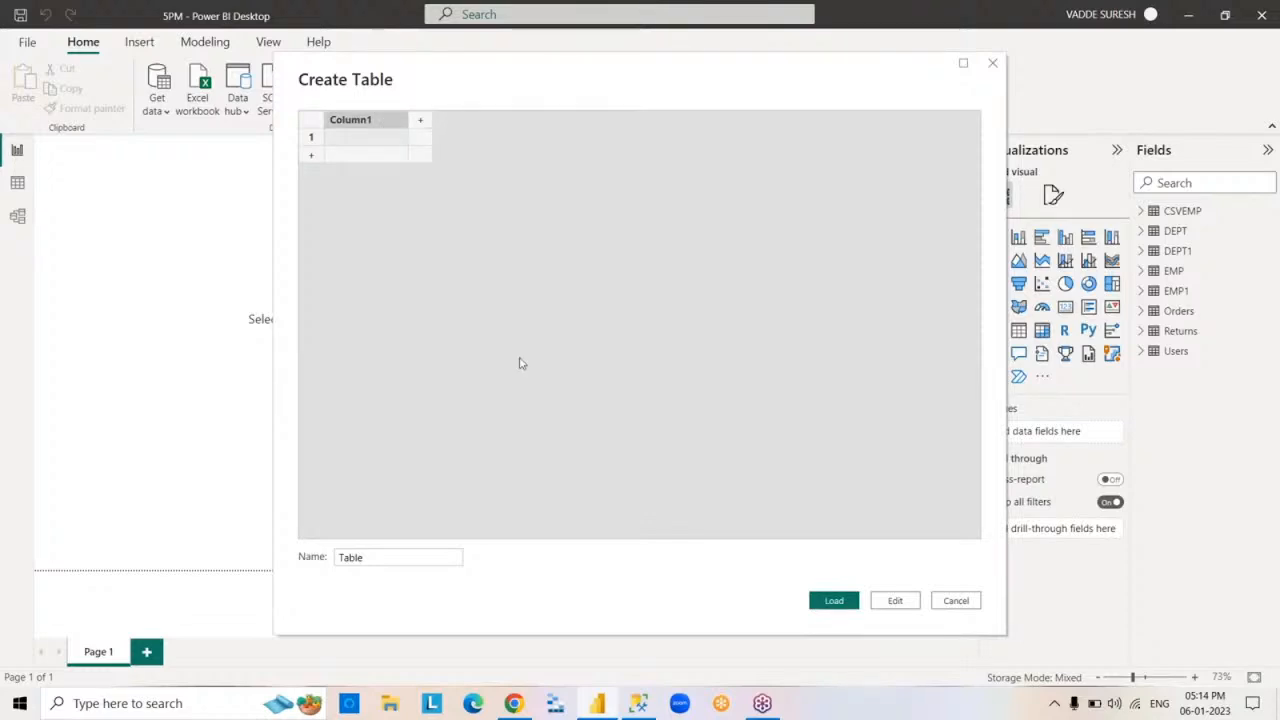
type("ID")
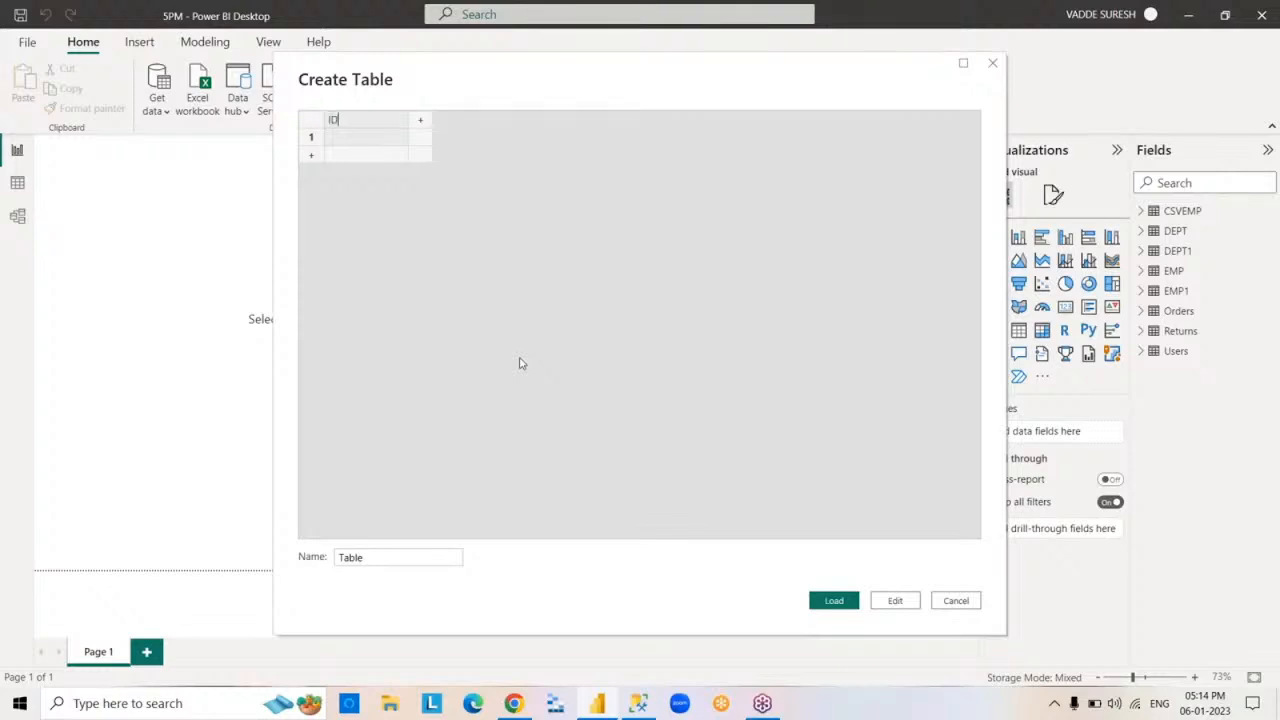
key("Tab")
type("ENAME")
key("Tab")
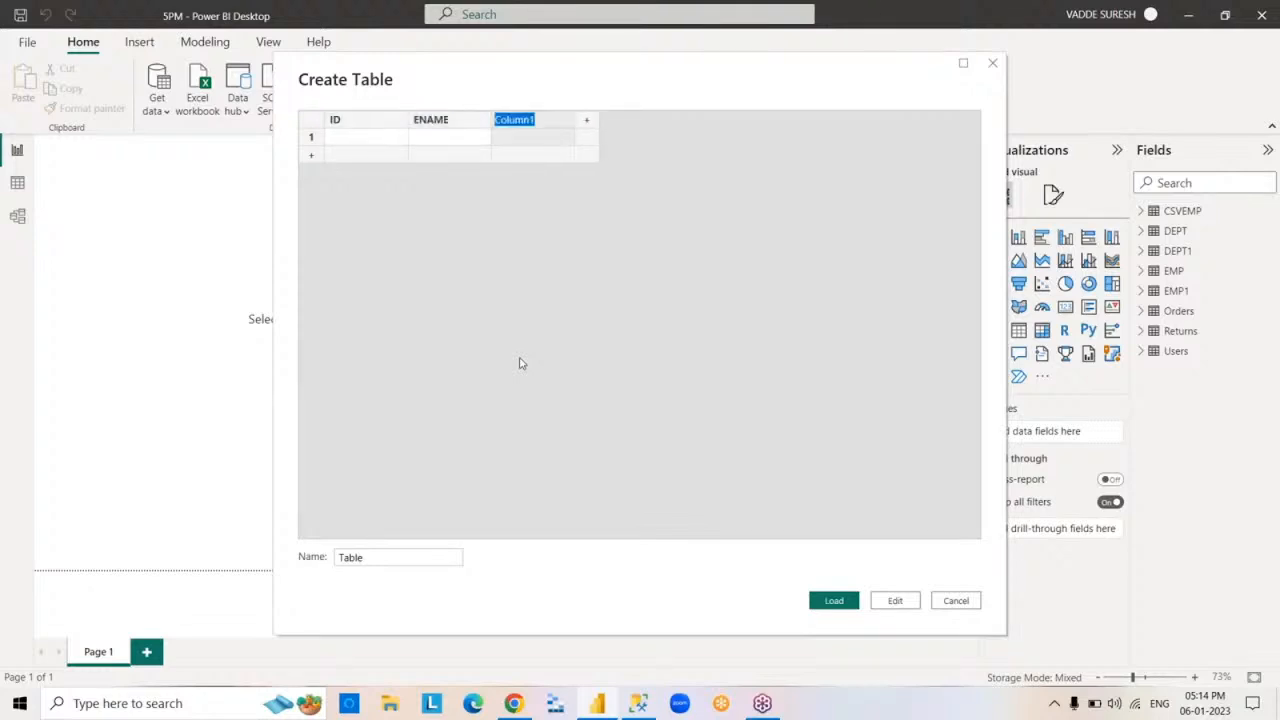
type("SAL")
- Fill the new table's first row with ID 1, the employee's name and SAL 7000
left_click(375, 140)
type("1")
key("Tab")
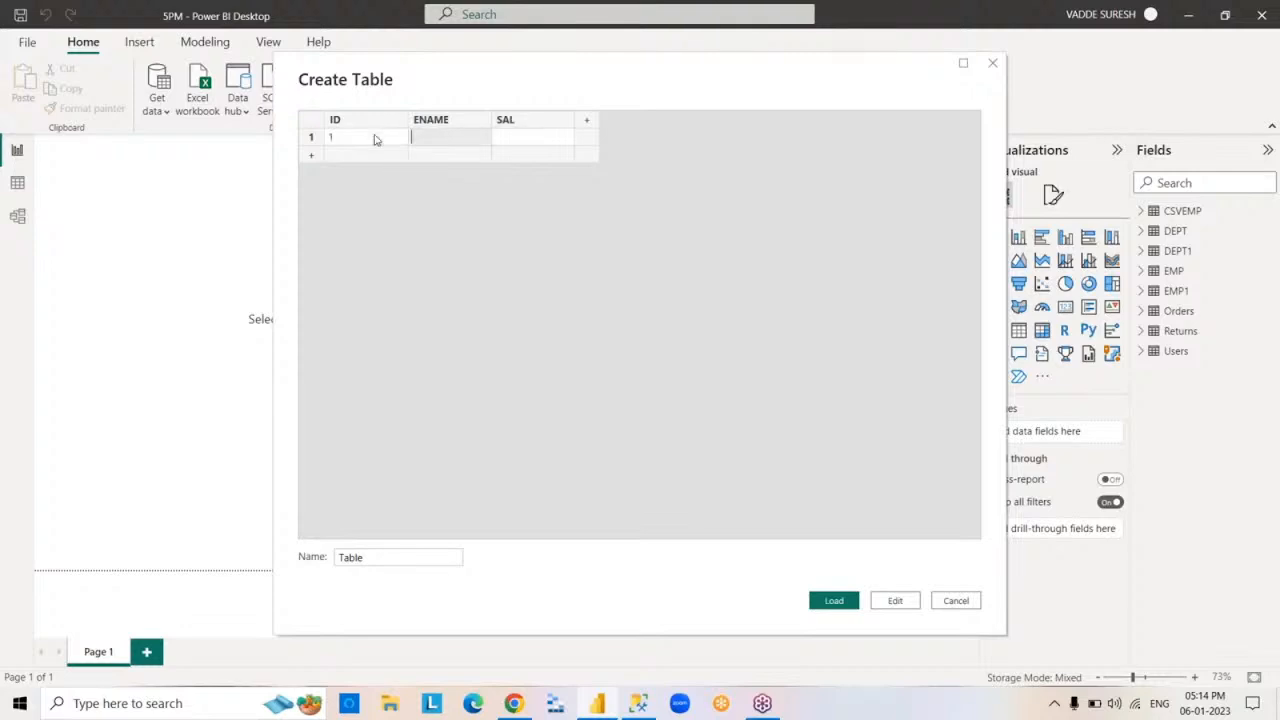
type("SURESH")
key("Tab")
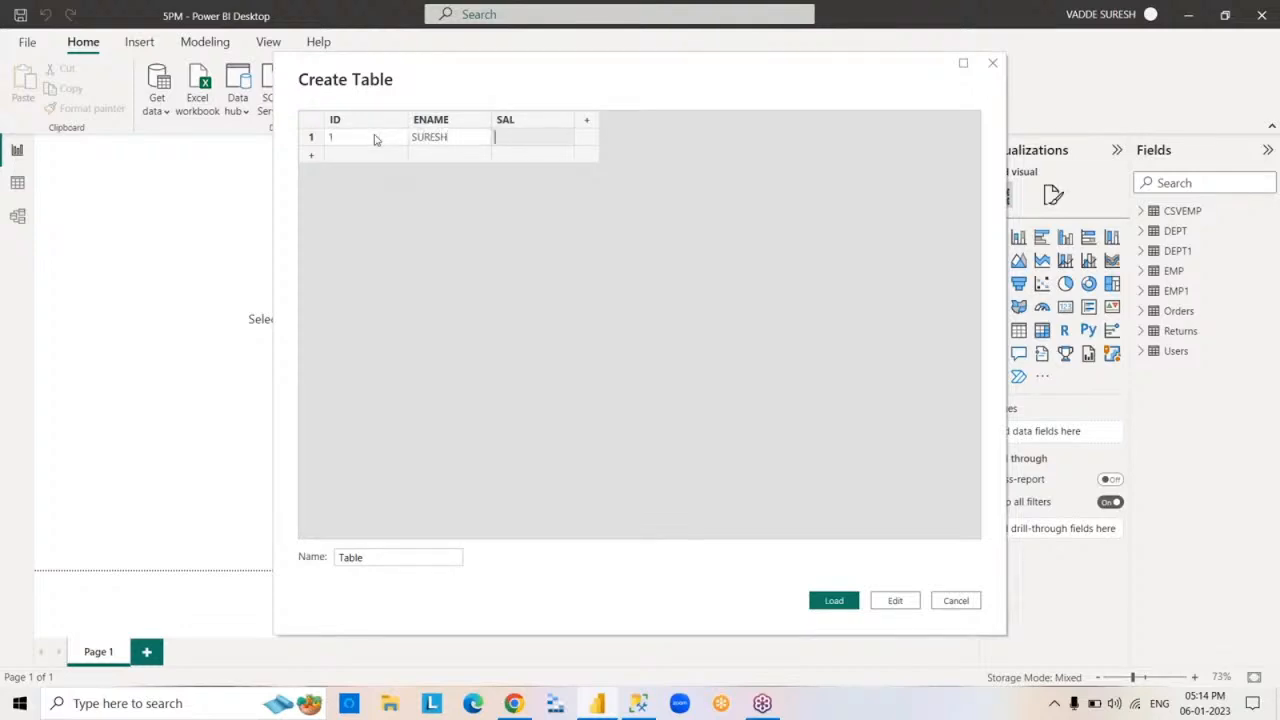
type("7000")
- Name the manually entered table EMP2 and load it into the report
left_click_drag(391, 560, 258, 563)
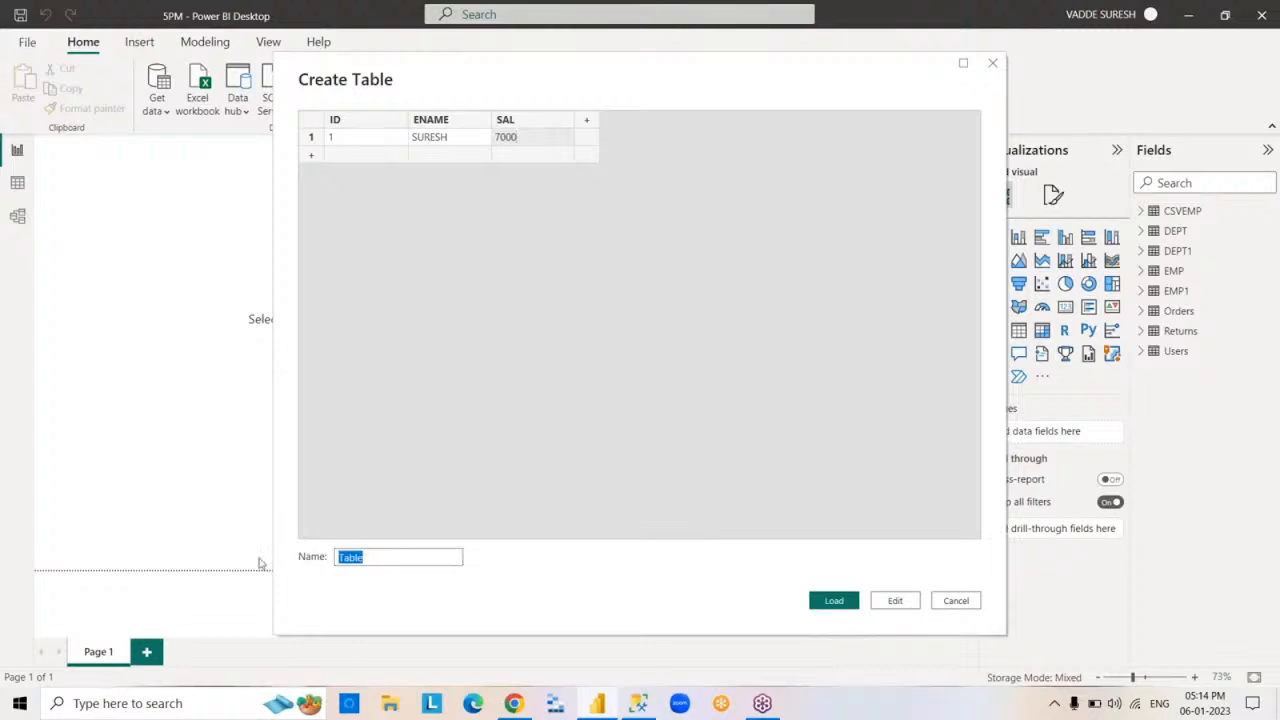
type("EMP2")
left_click(842, 606)
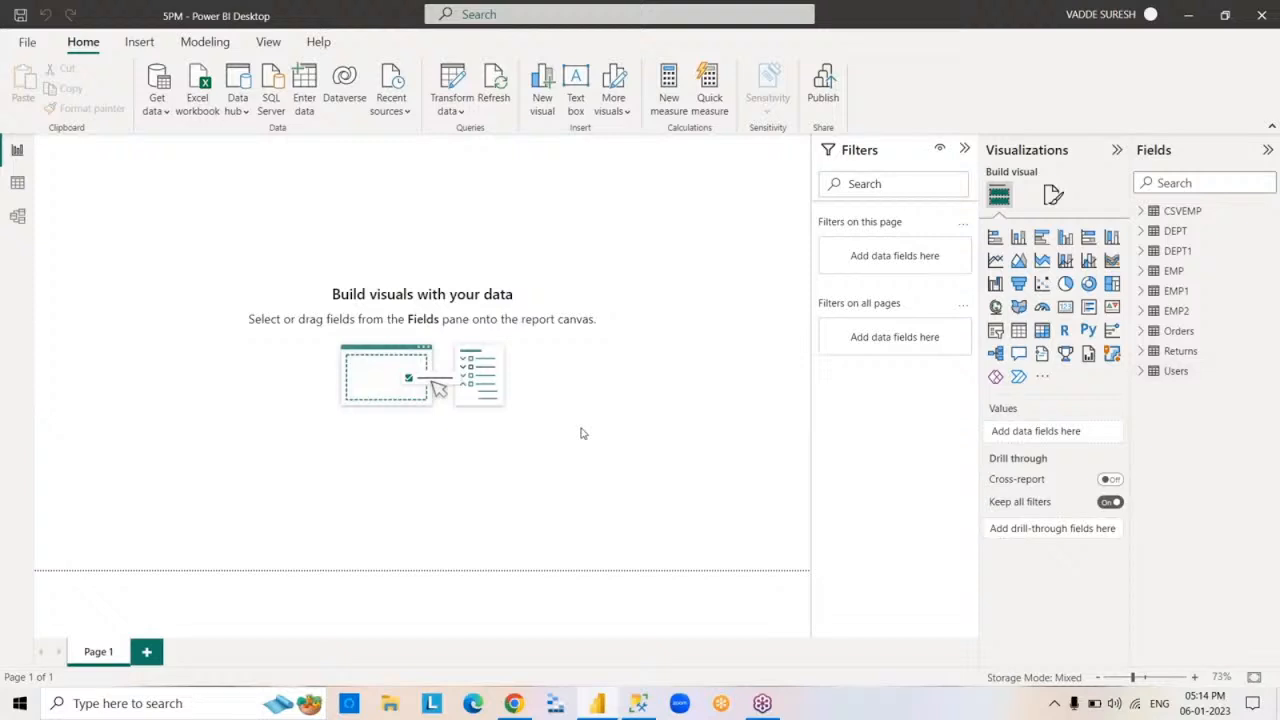
- View the rows of the EMP2 table in the report's data view
left_click(1177, 312)
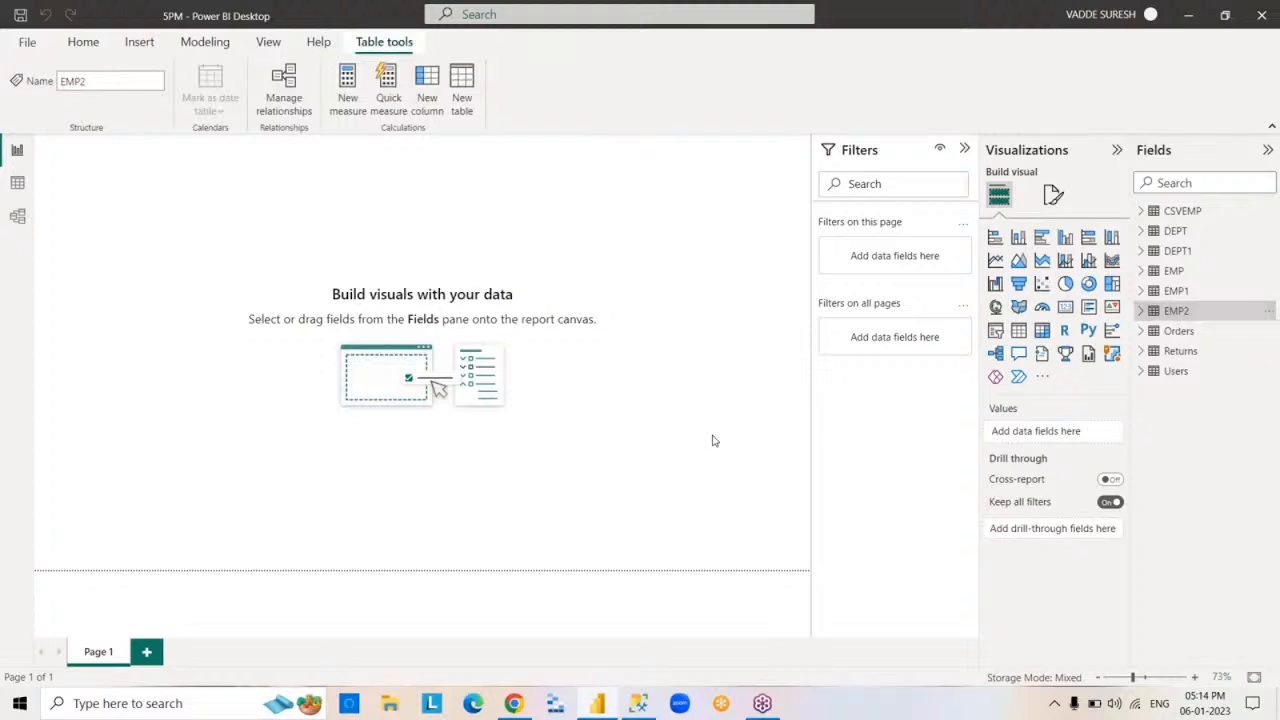
left_click(17, 186)
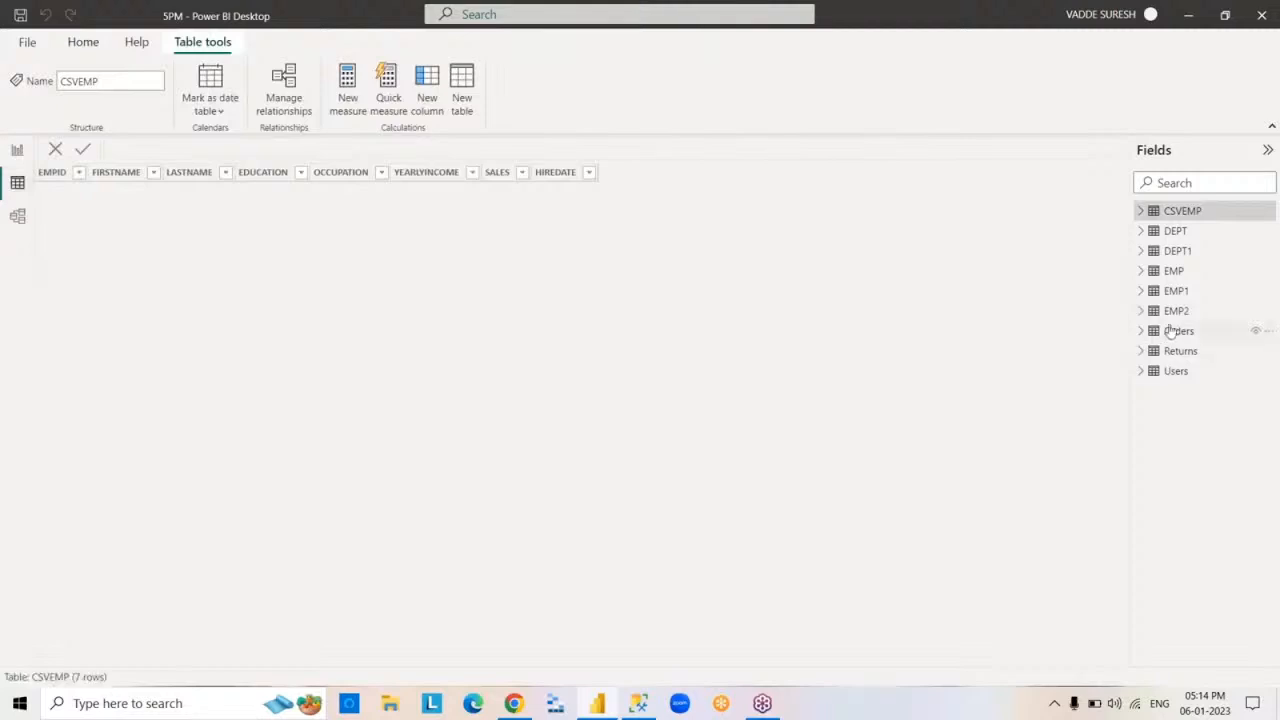
left_click(1176, 312)
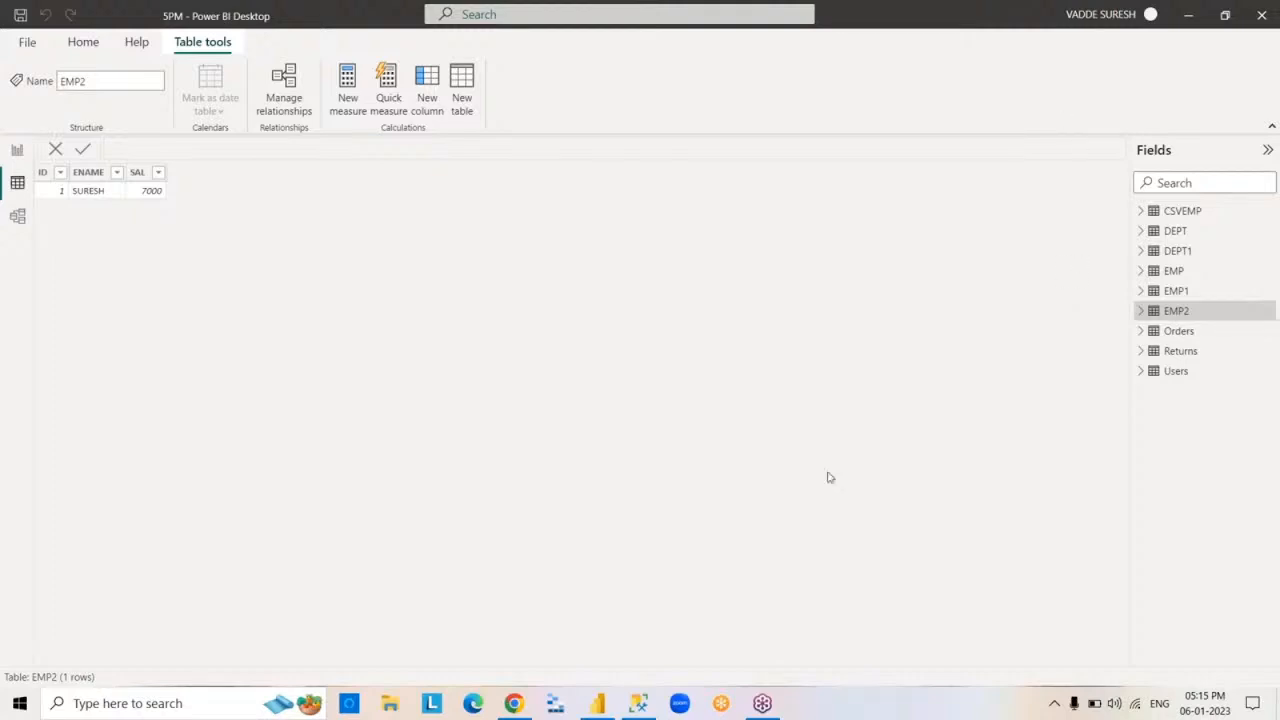
- Minimize Power BI Desktop and switch to SQL Server Management Studio
left_click(1190, 15)
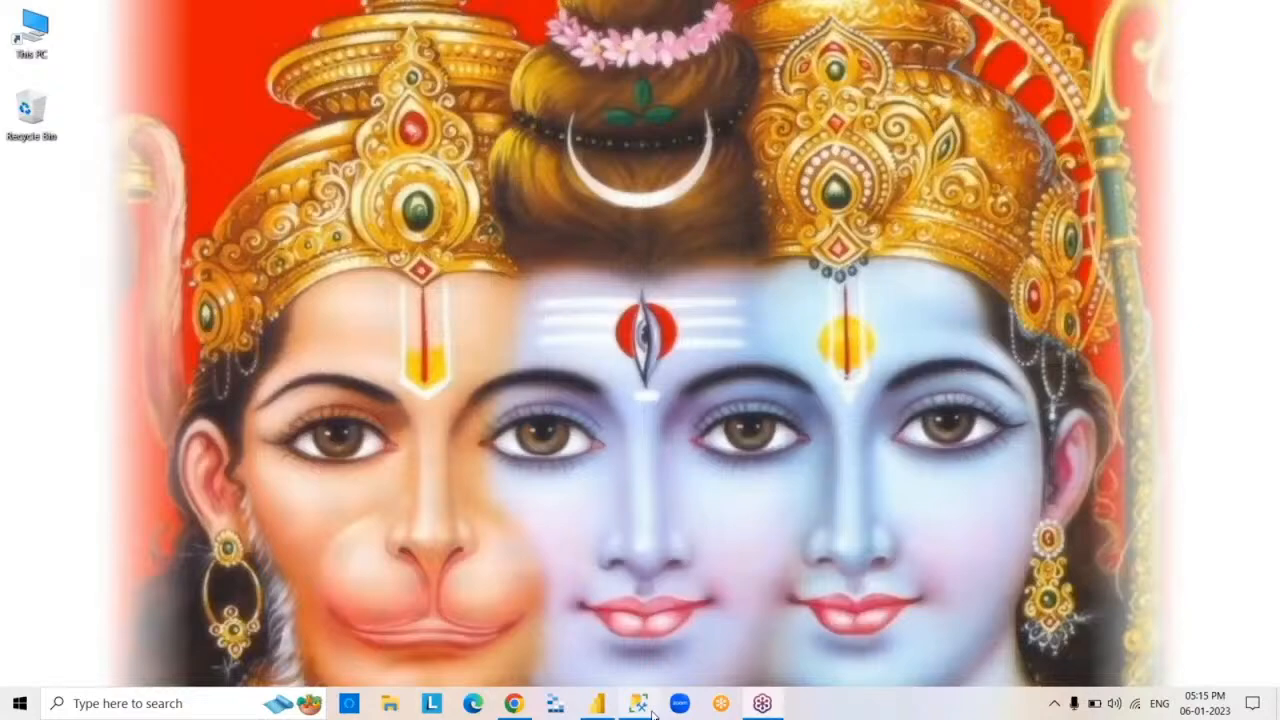
left_click(650, 710)
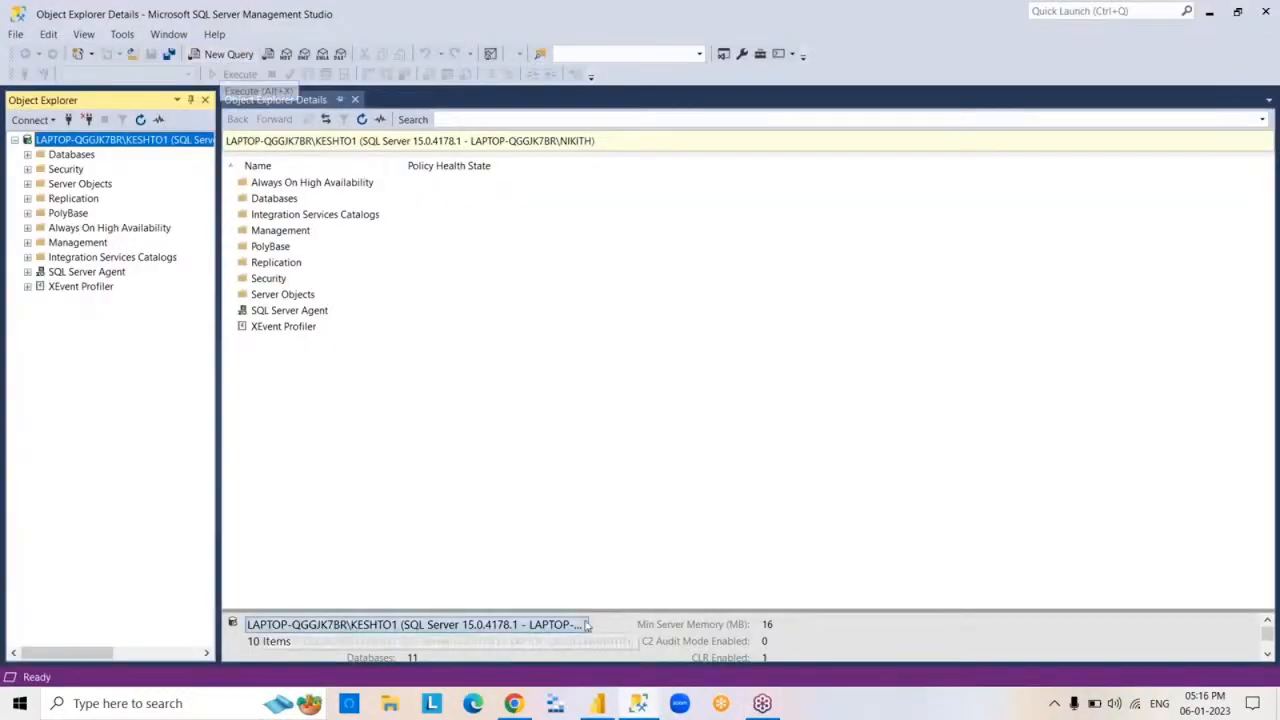
left_click(651, 711)
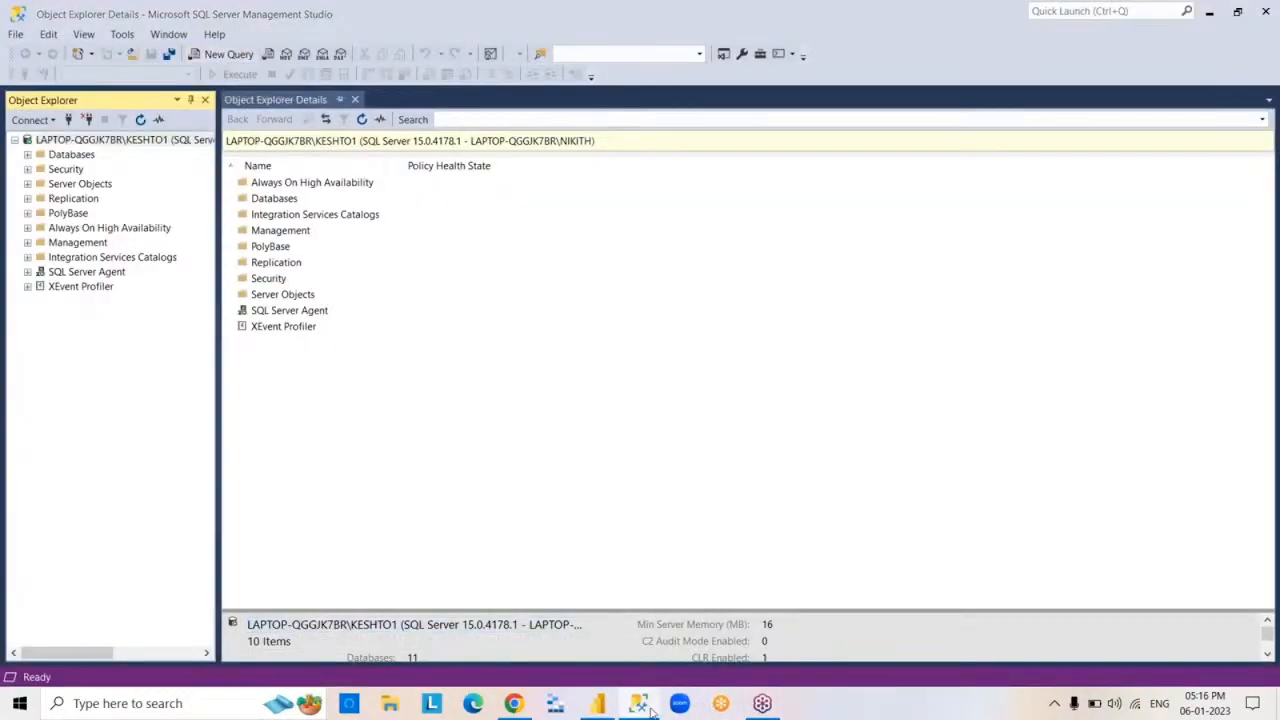
left_click(650, 710)
left_click(650, 710)
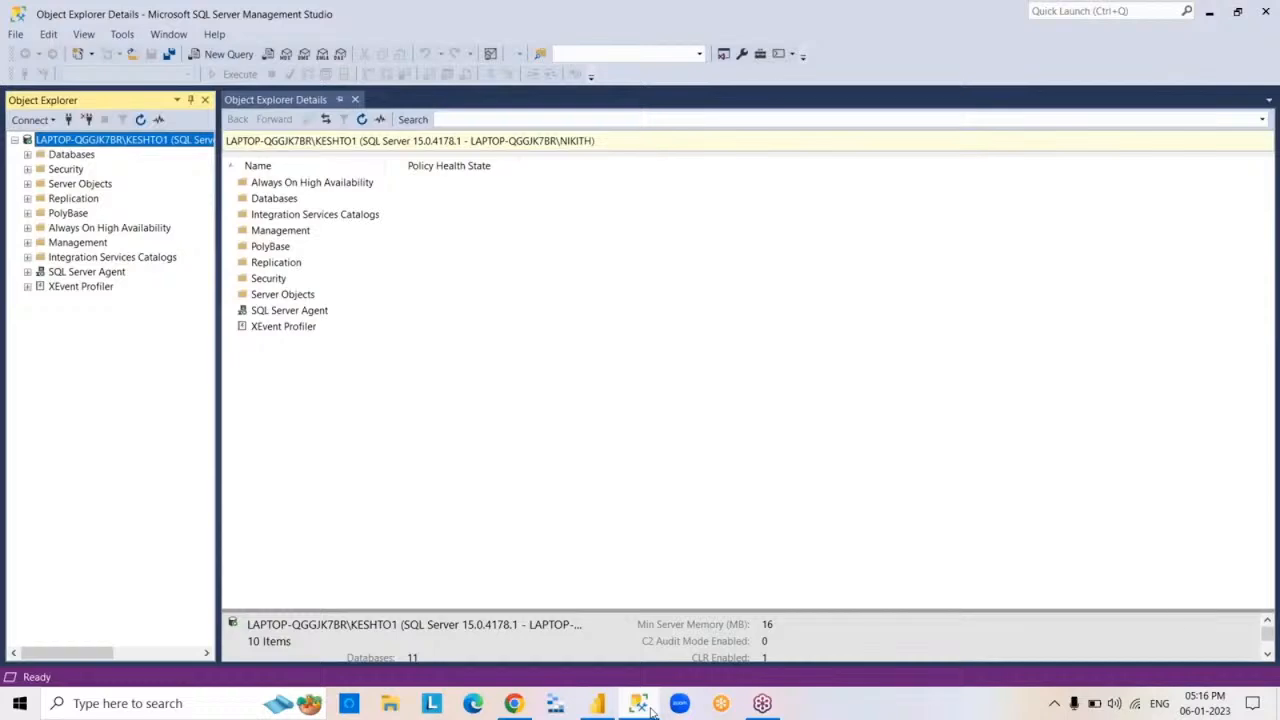
left_click(650, 710)
left_click(650, 710)
left_click(650, 710)
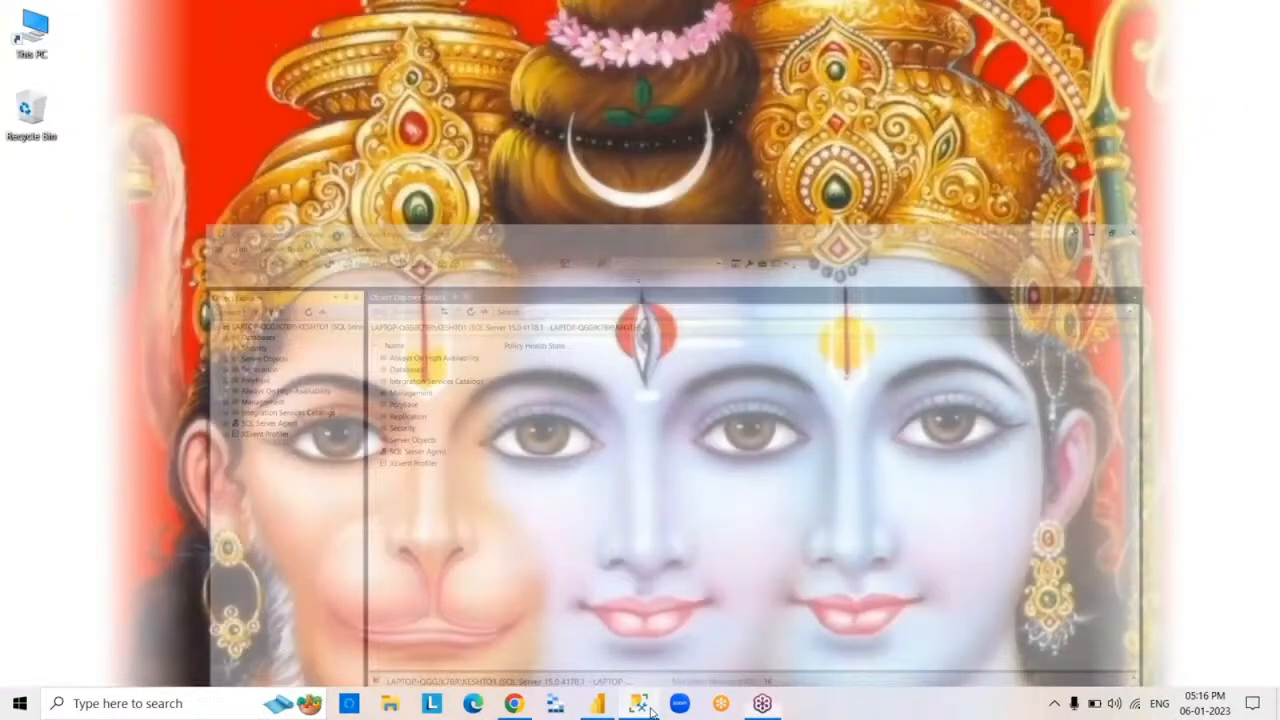
left_click(651, 711)
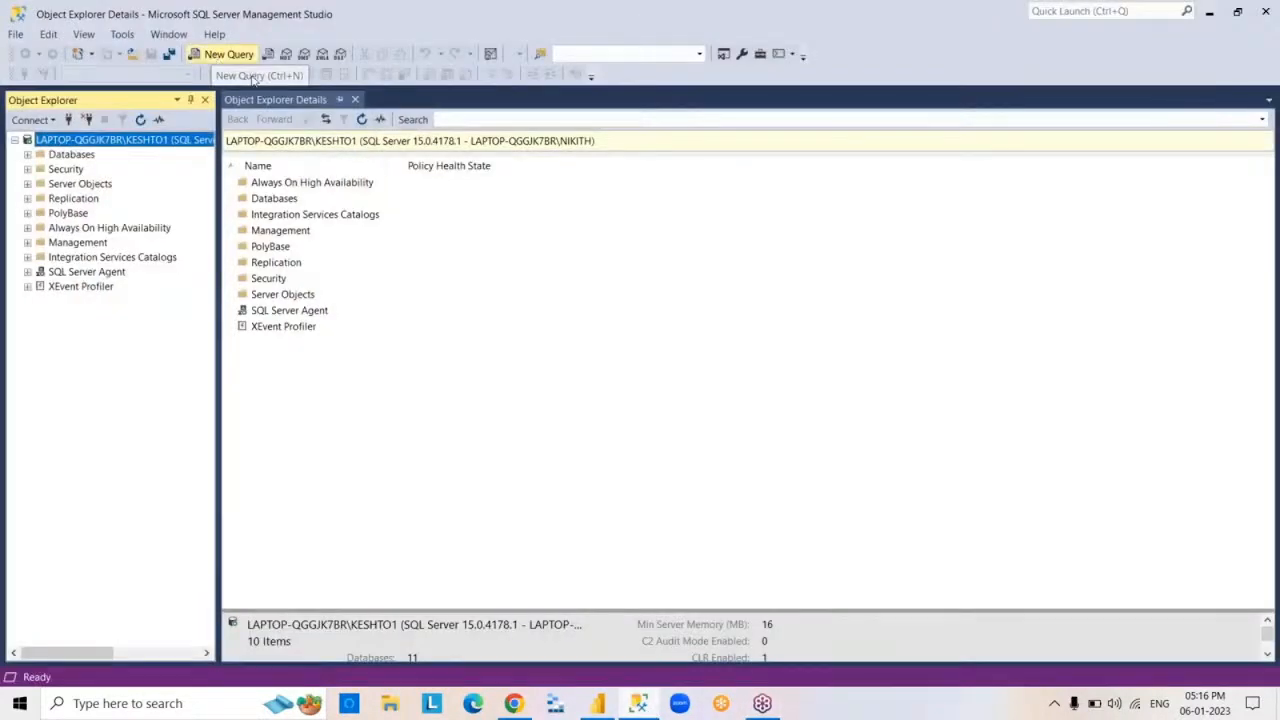
- Create a new query against the SURESHDB database, keeping only one query window open
left_click(248, 55)
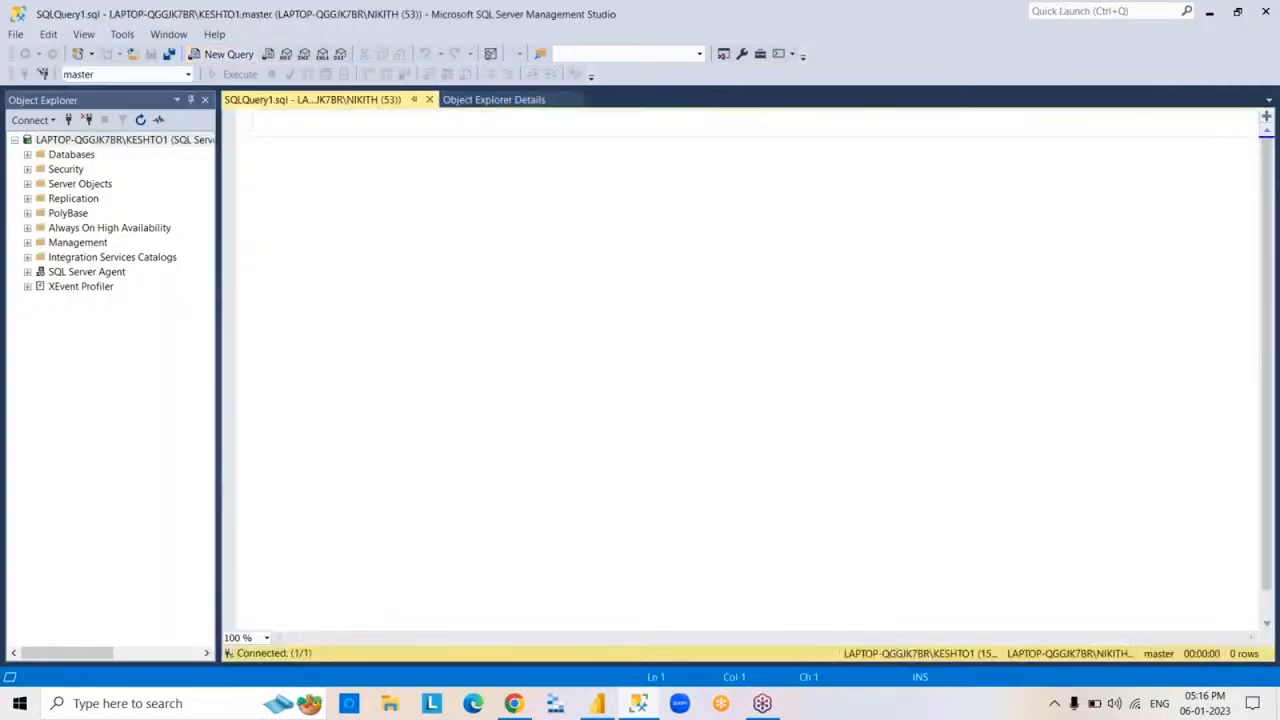
left_click(222, 54)
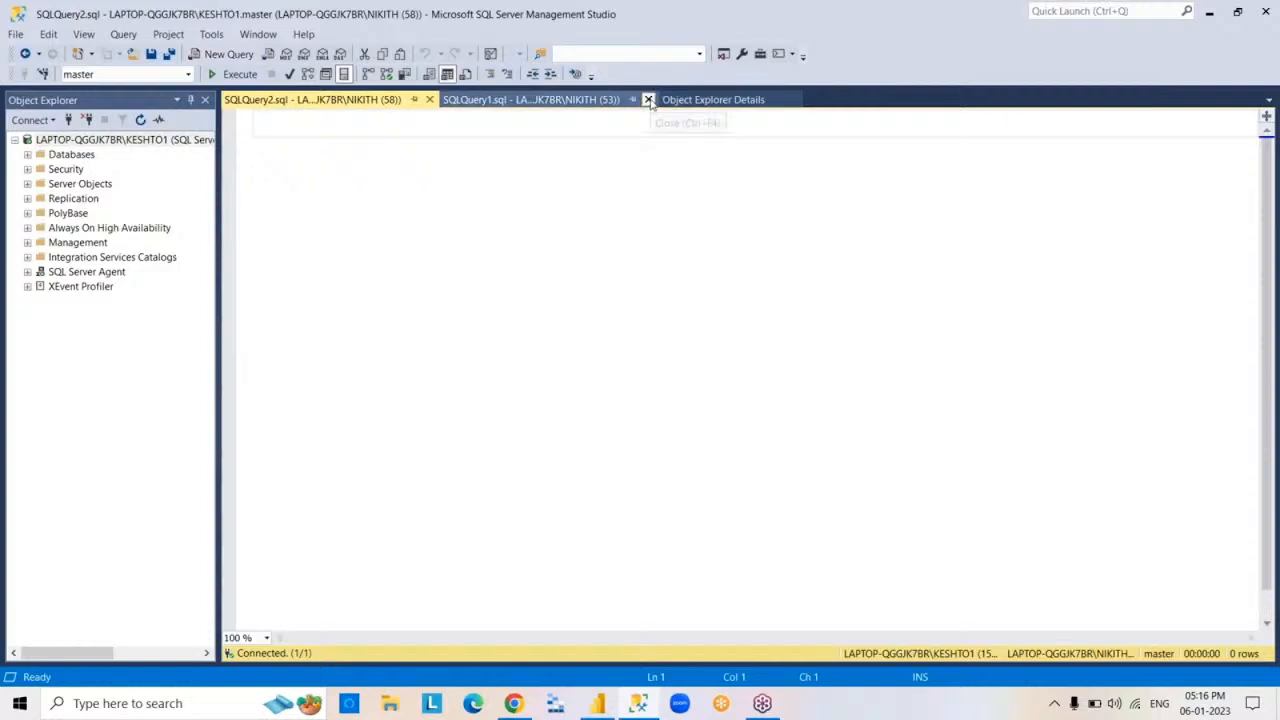
left_click(648, 100)
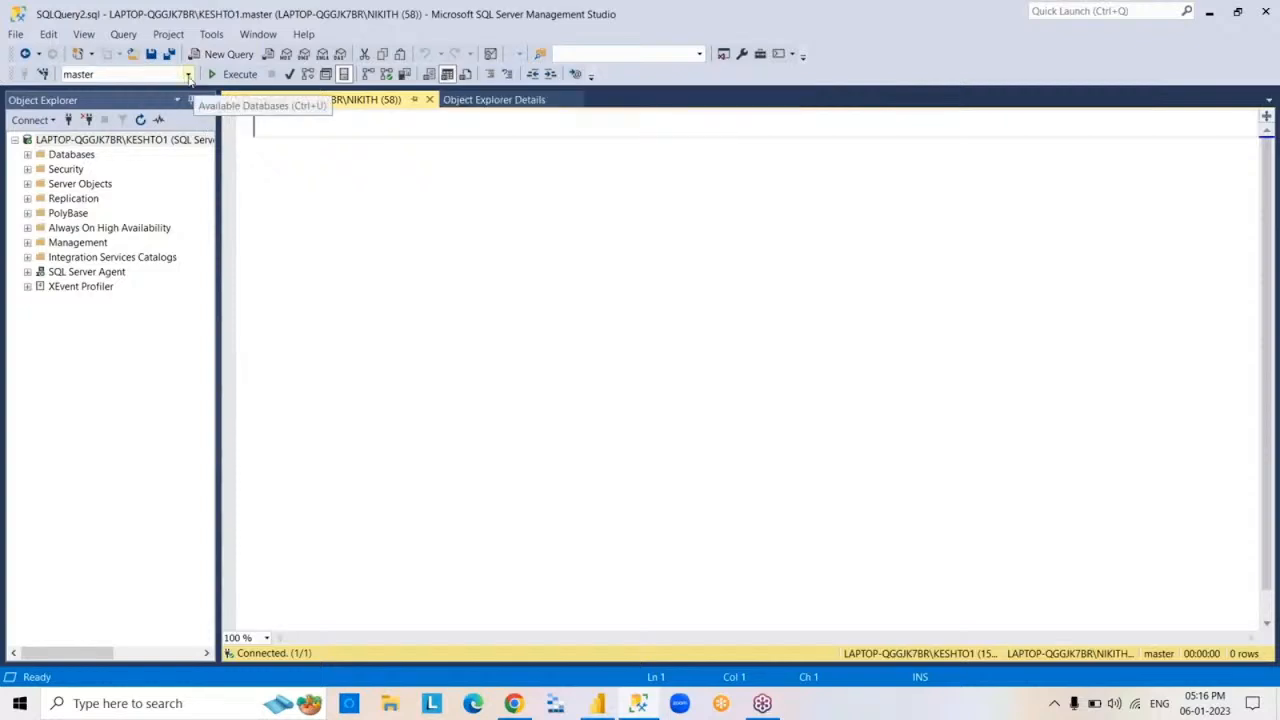
left_click(188, 76)
left_click(147, 232)
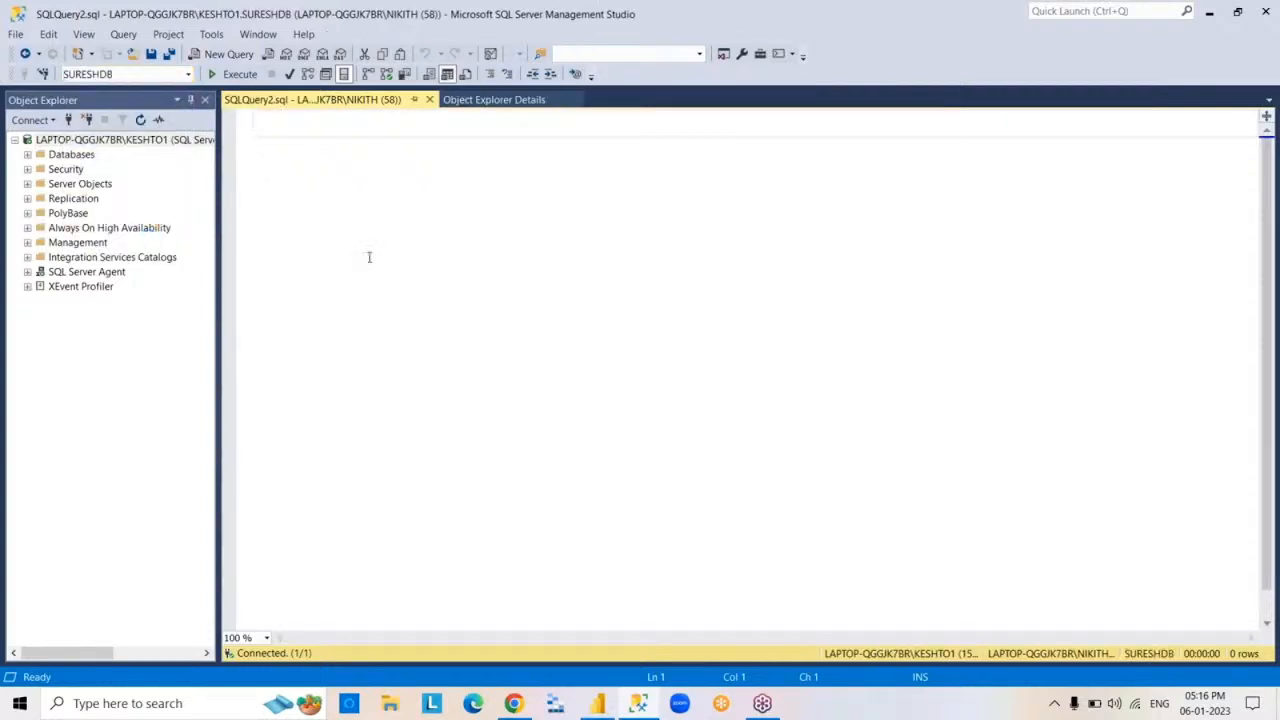
- Write and execute the query SELECT*FROM EMP on SURESHDB
type("SELECT")
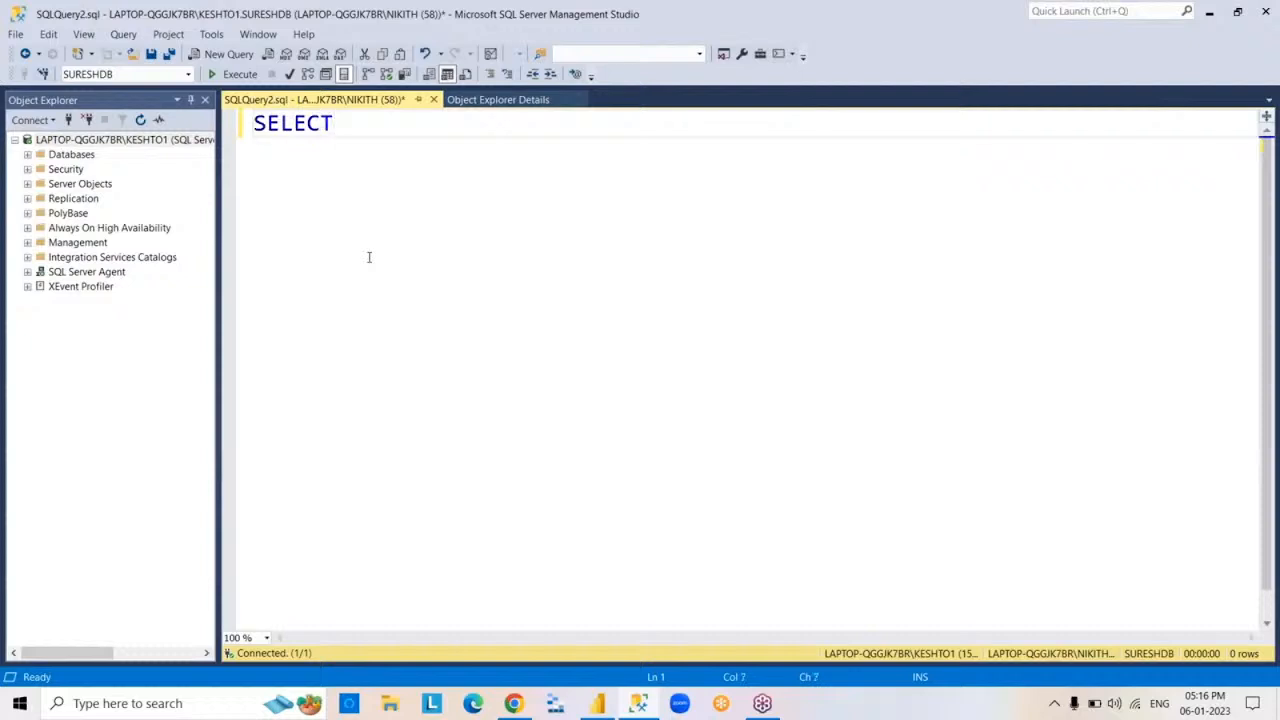
type("*FROM EM")
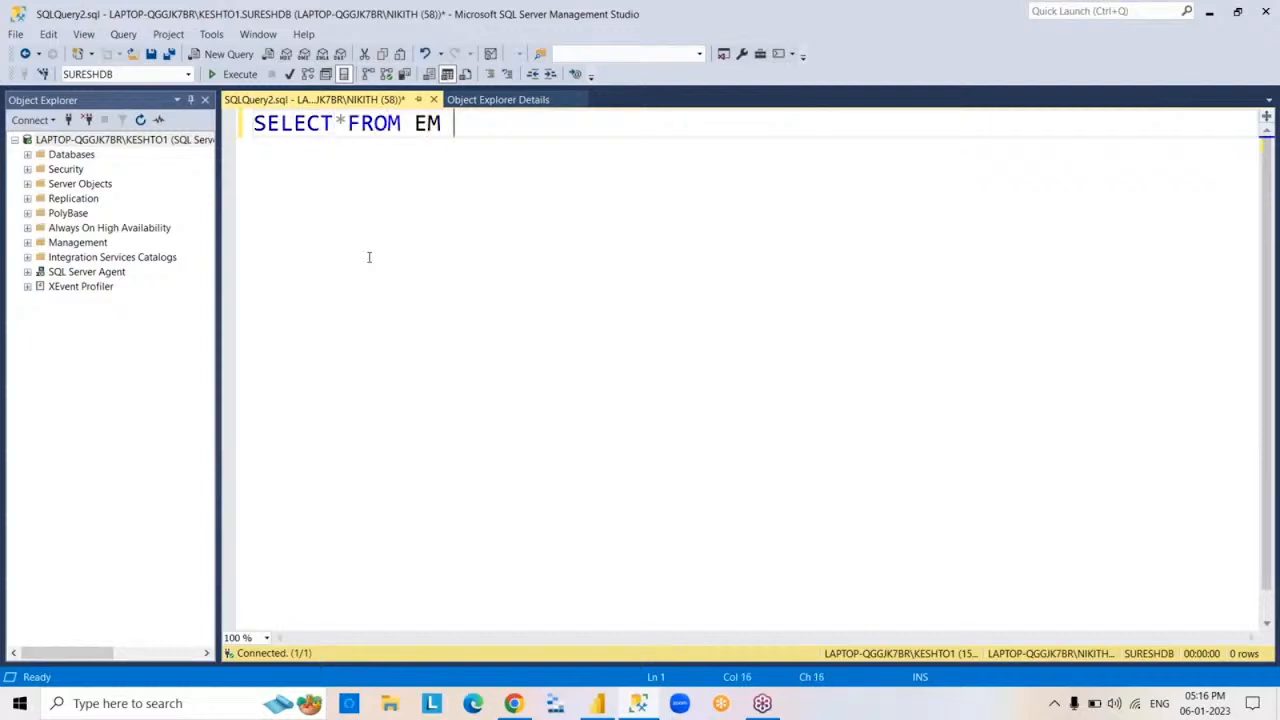
key("BackSpace")
type("P")
key("F5")
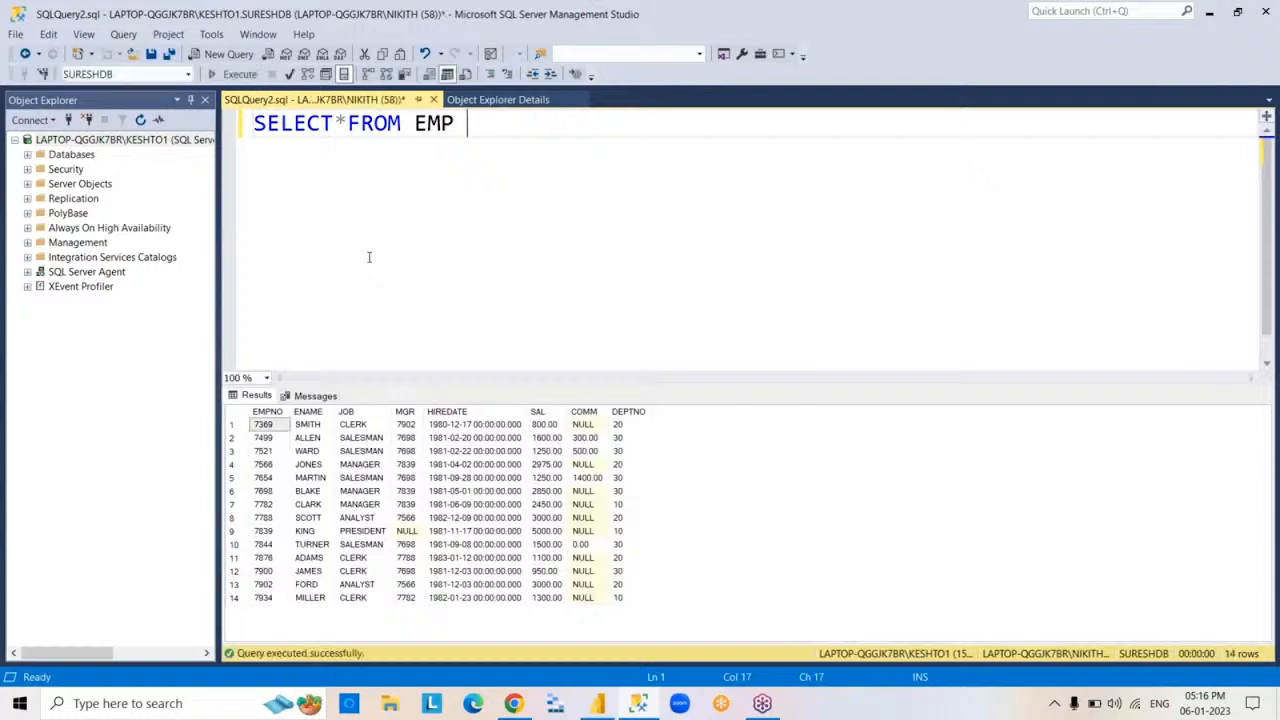
key("ctrl+a")
key("BackSpace")
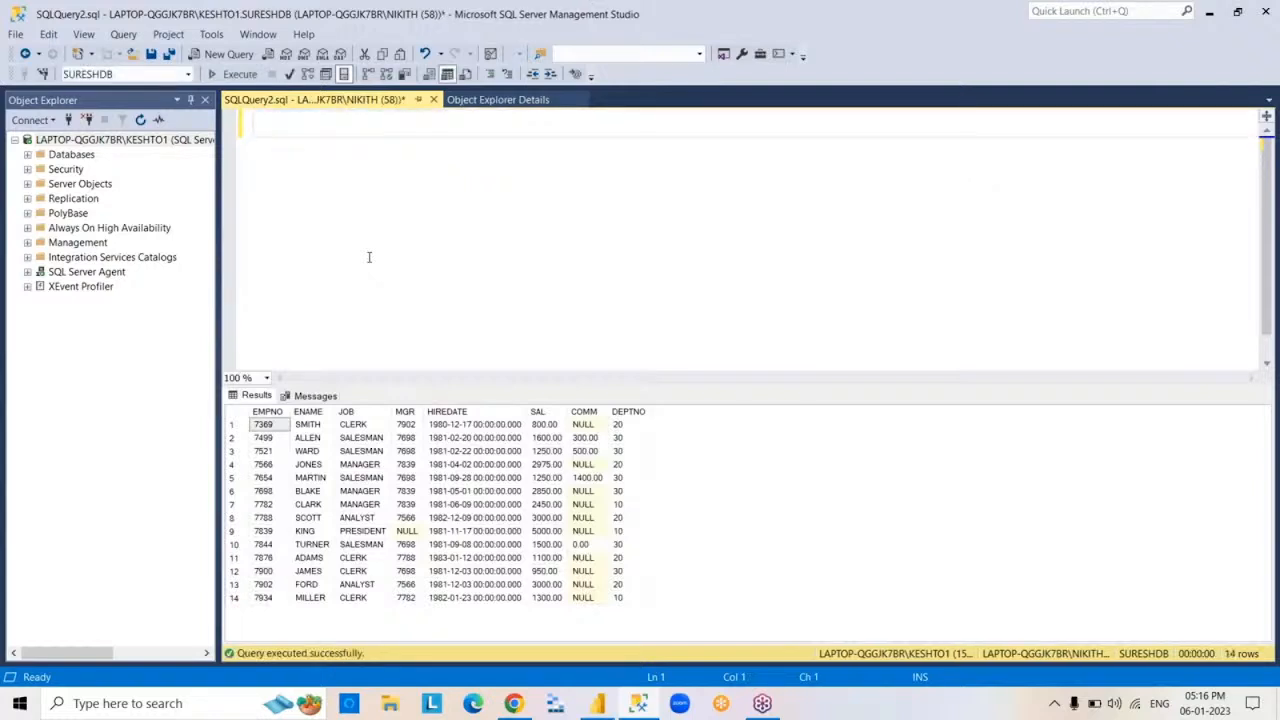
key("ctrl+z")
left_click(694, 211)
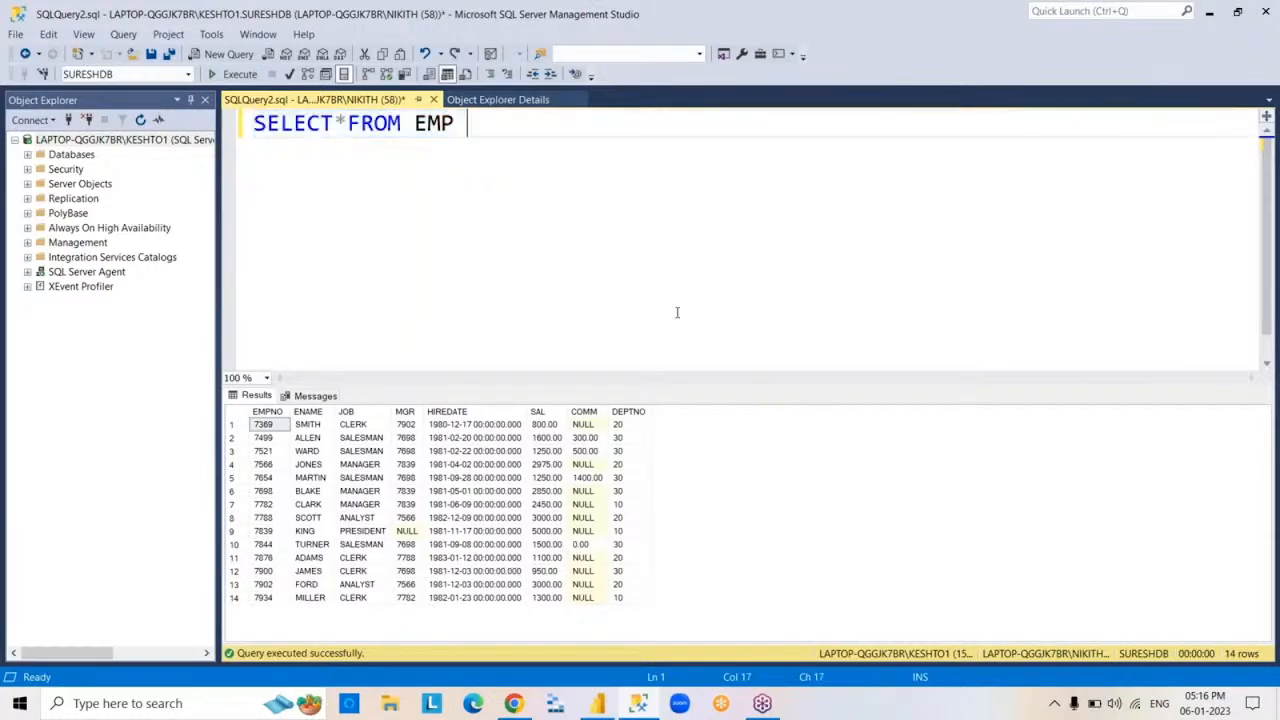
- Copy the whole EMP results grid and execute the query again
left_click(233, 413)
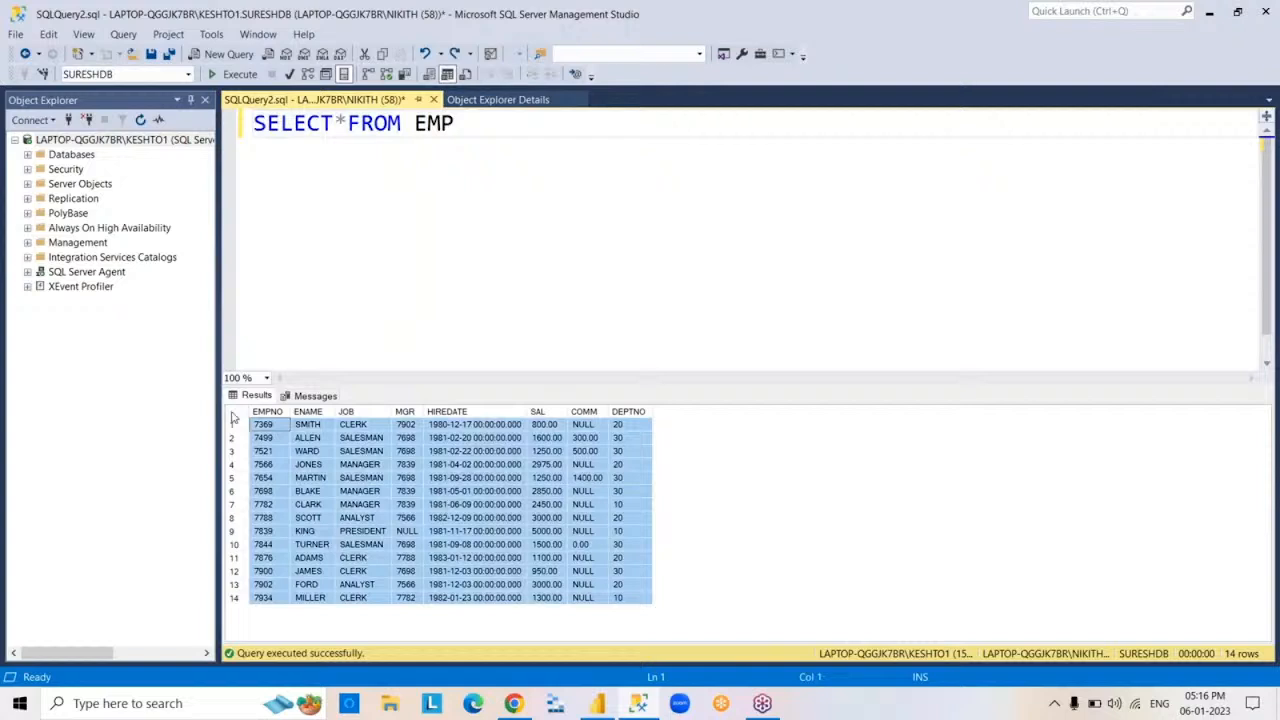
right_click(233, 418)
left_click(273, 445)
left_click(674, 298)
key("F5")
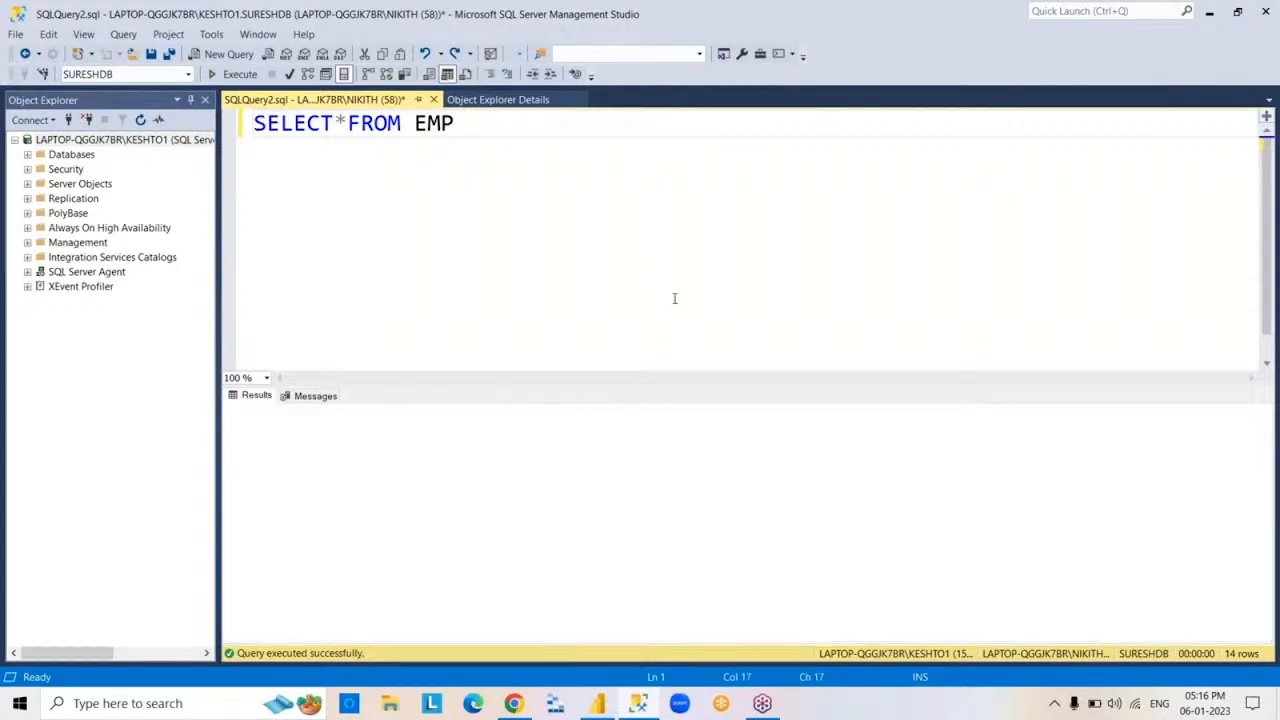
- Clear the EMP query text and minimize SQL Server Management Studio with Object Explorer Details in front
key("ctrl+a")
key("Delete")
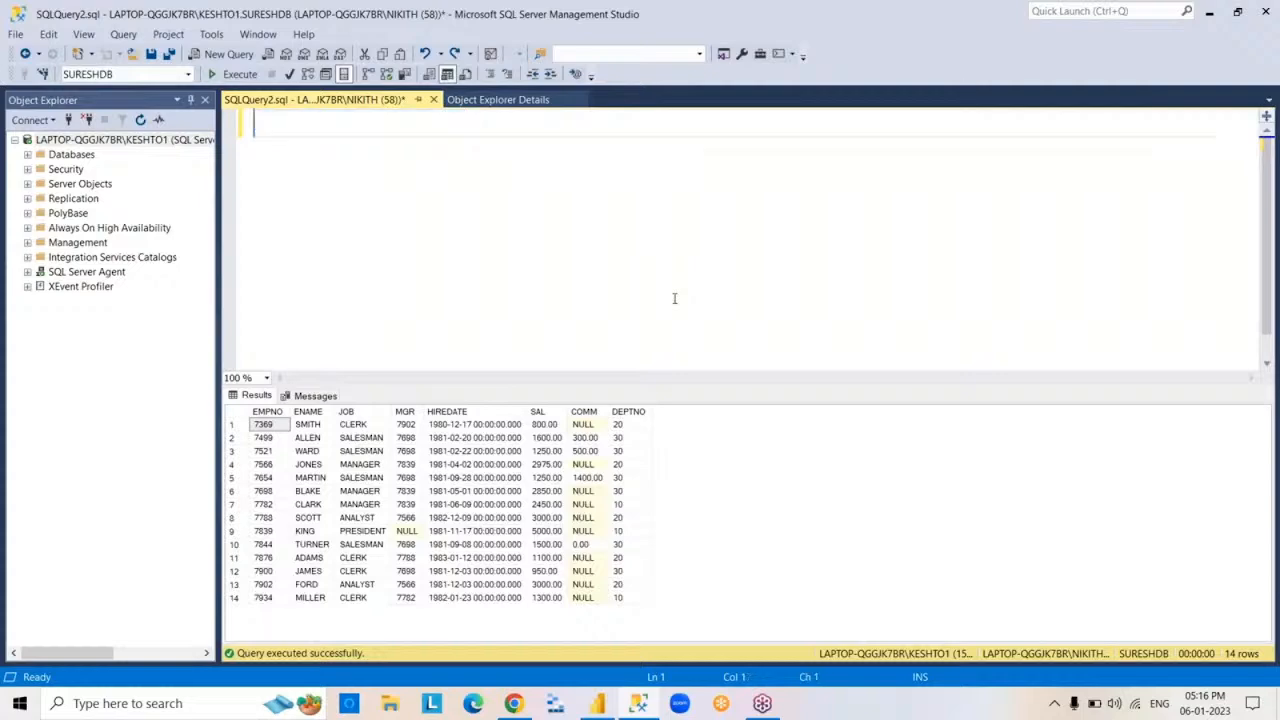
left_click(455, 100)
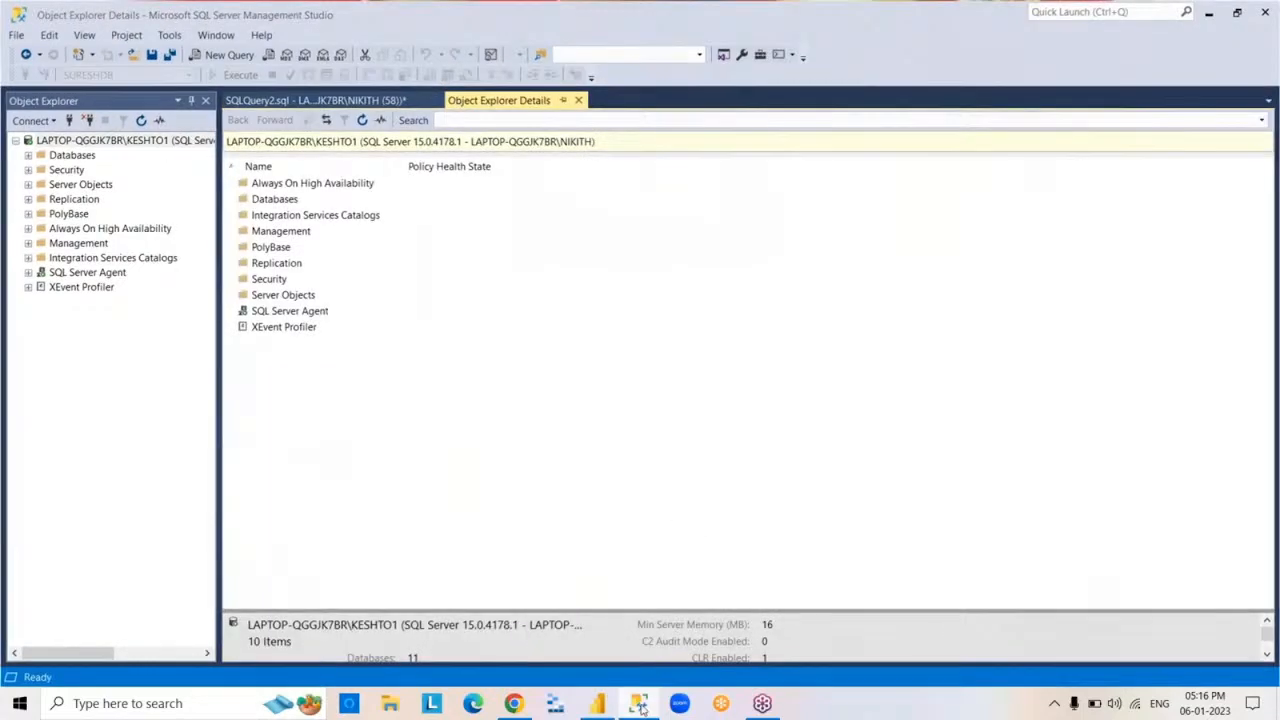
left_click(640, 705)
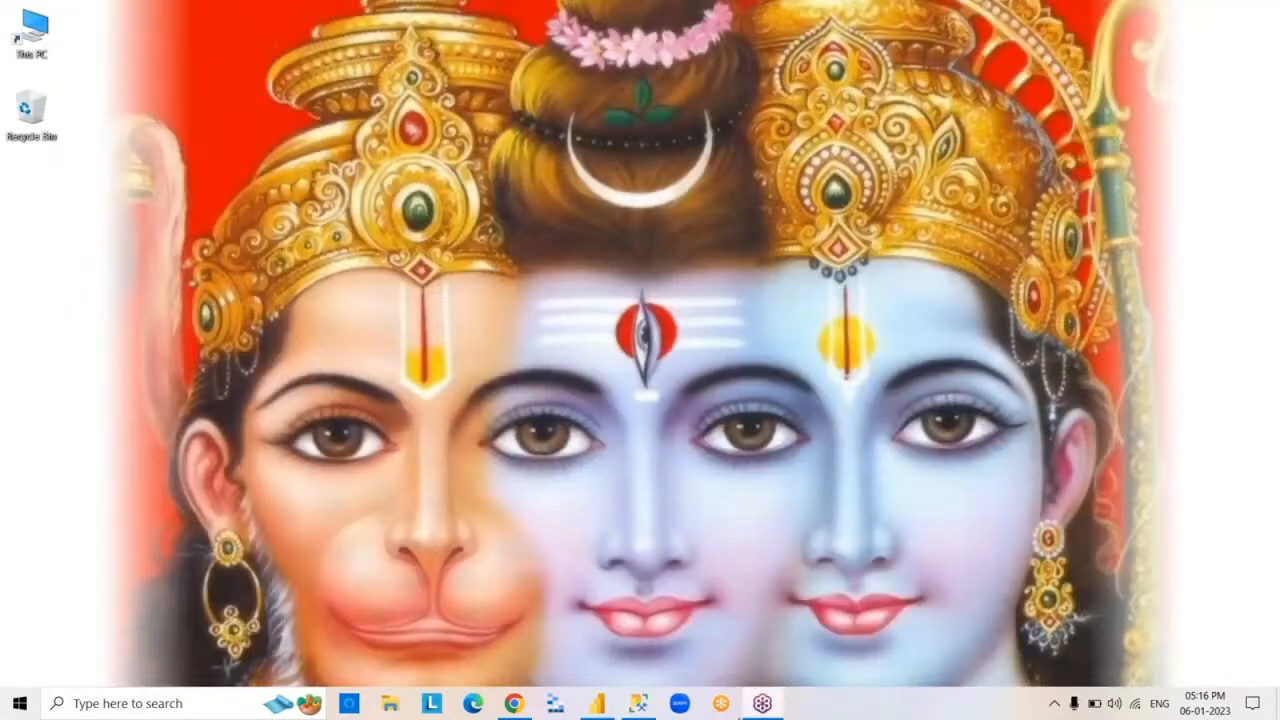
left_click(598, 706)
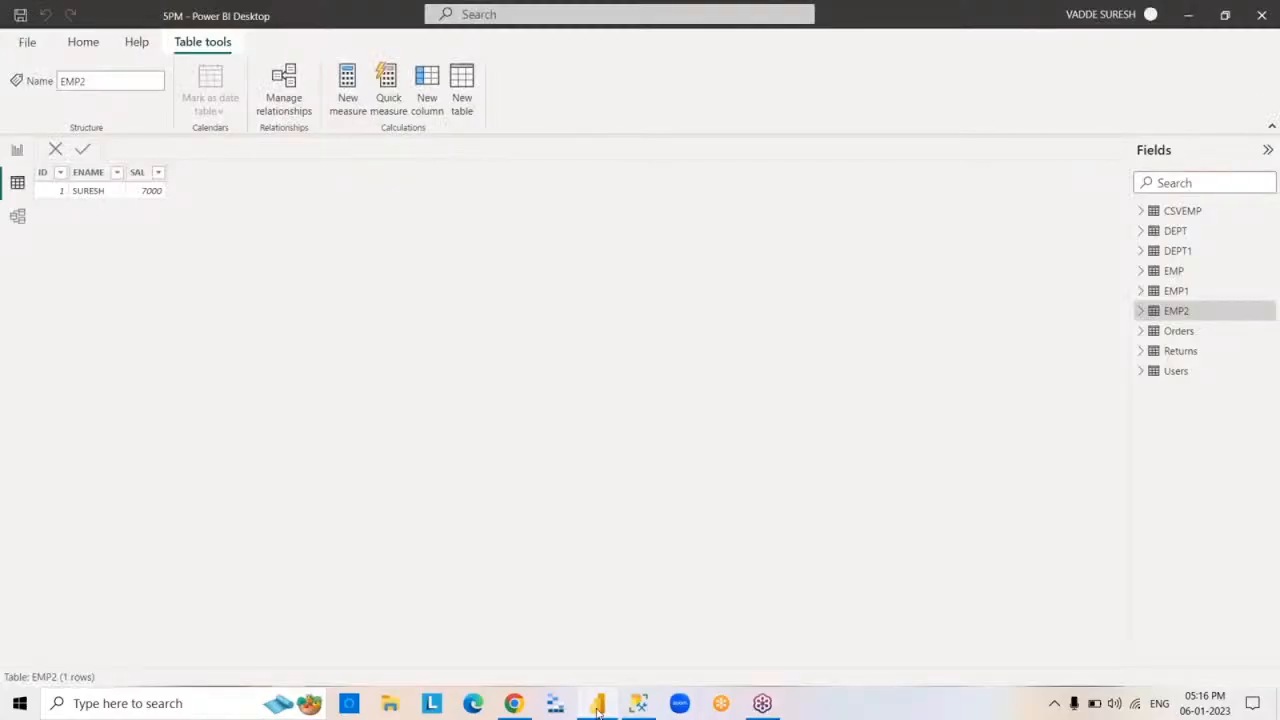
left_click(598, 706)
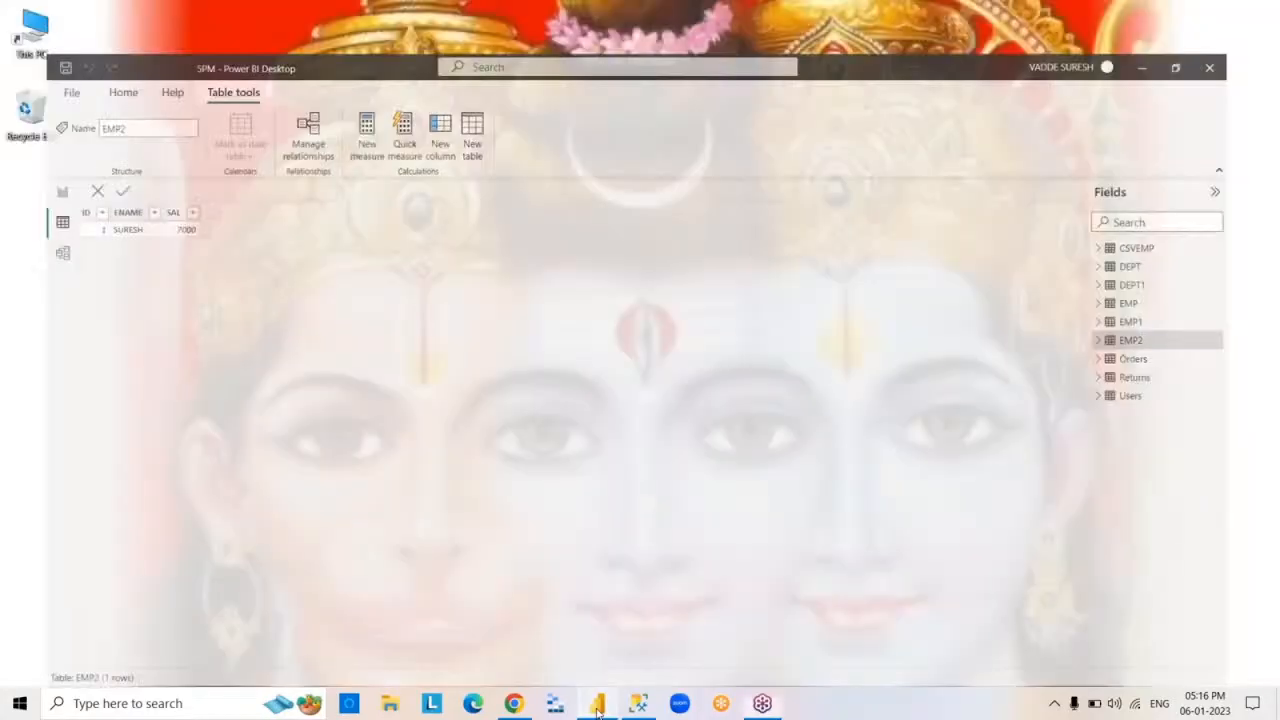
left_click(598, 706)
left_click(598, 706)
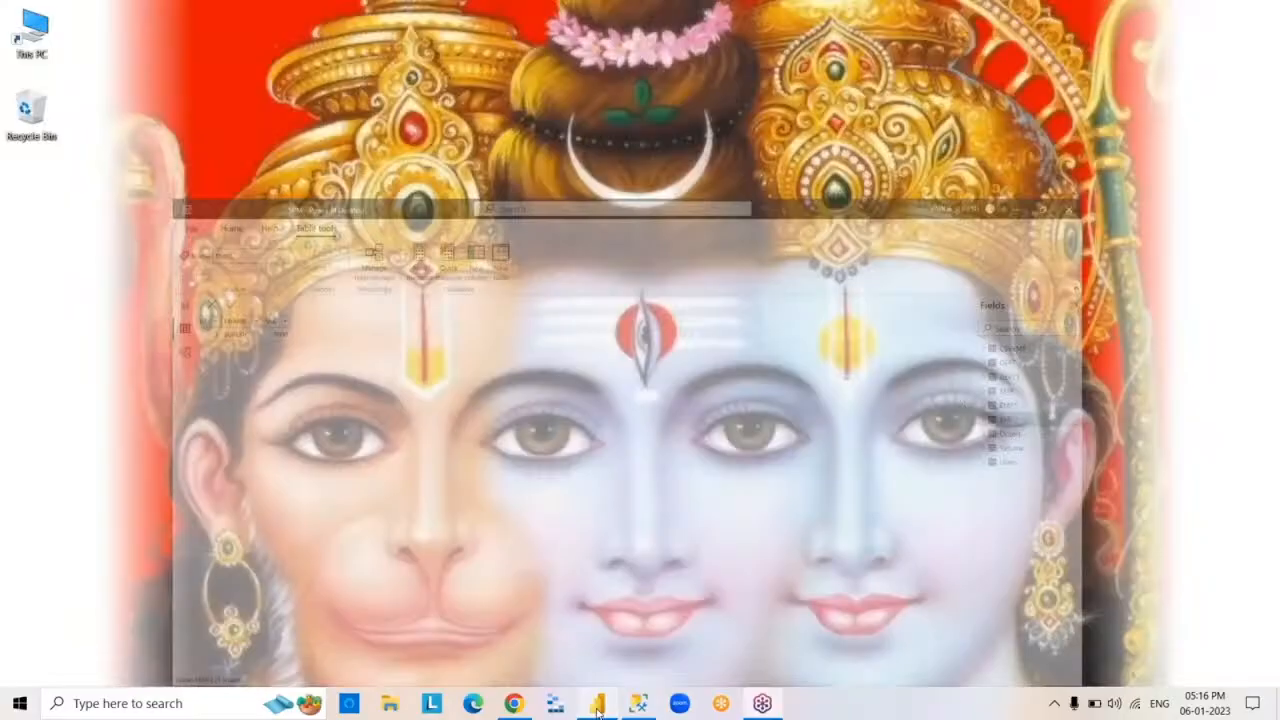
- Switch to Power BI Desktop and paste the copied EMP rows into a new manually entered table
left_click(598, 706)
left_click(598, 706)
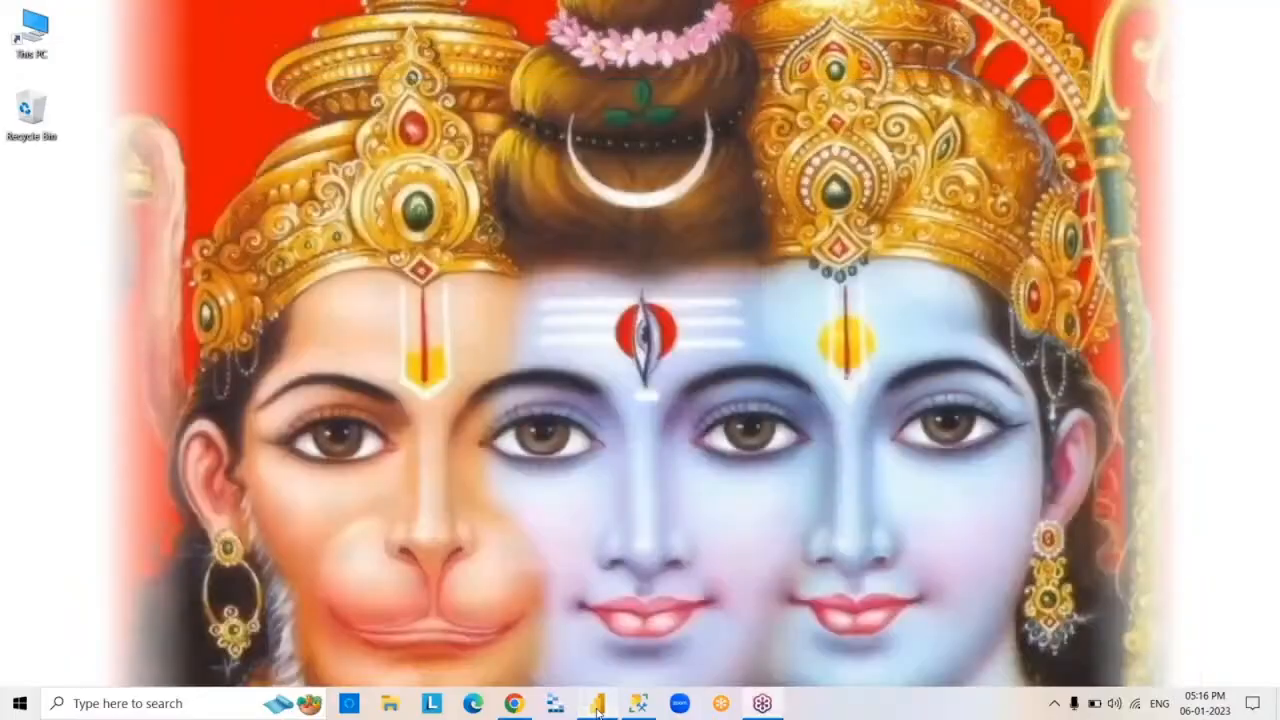
left_click(598, 706)
left_click(84, 42)
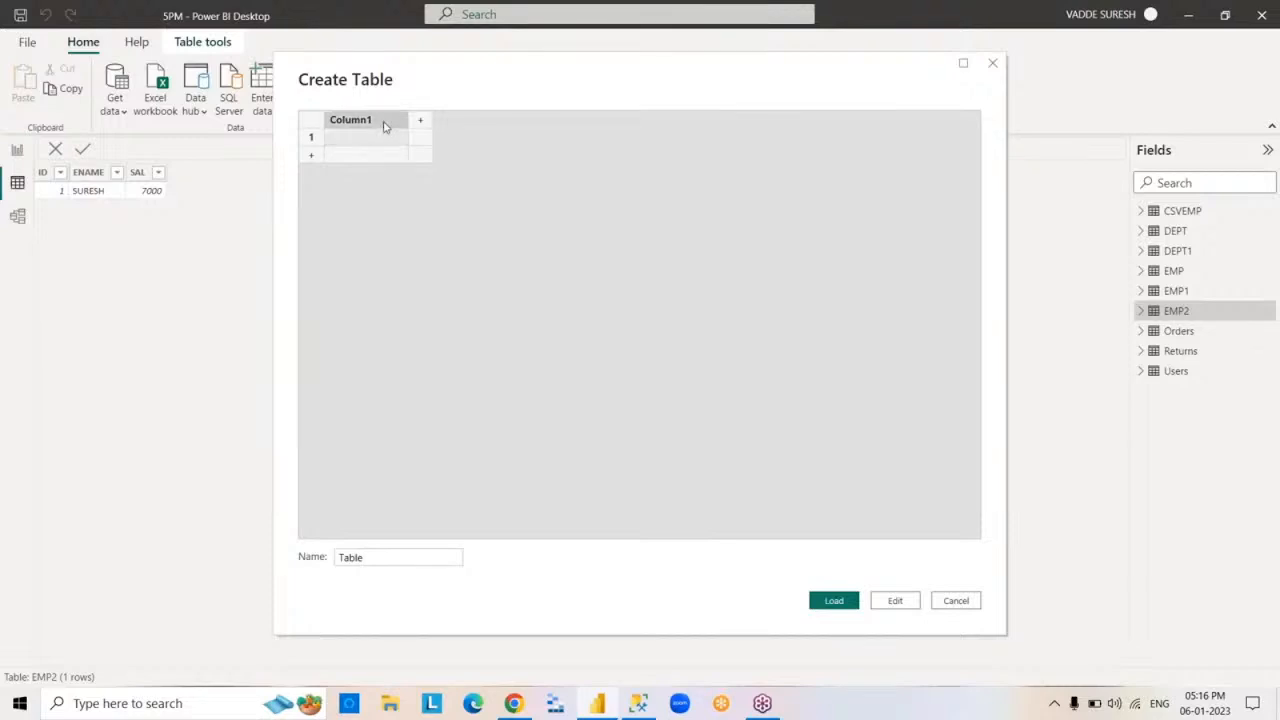
right_click(383, 125)
left_click(442, 166)
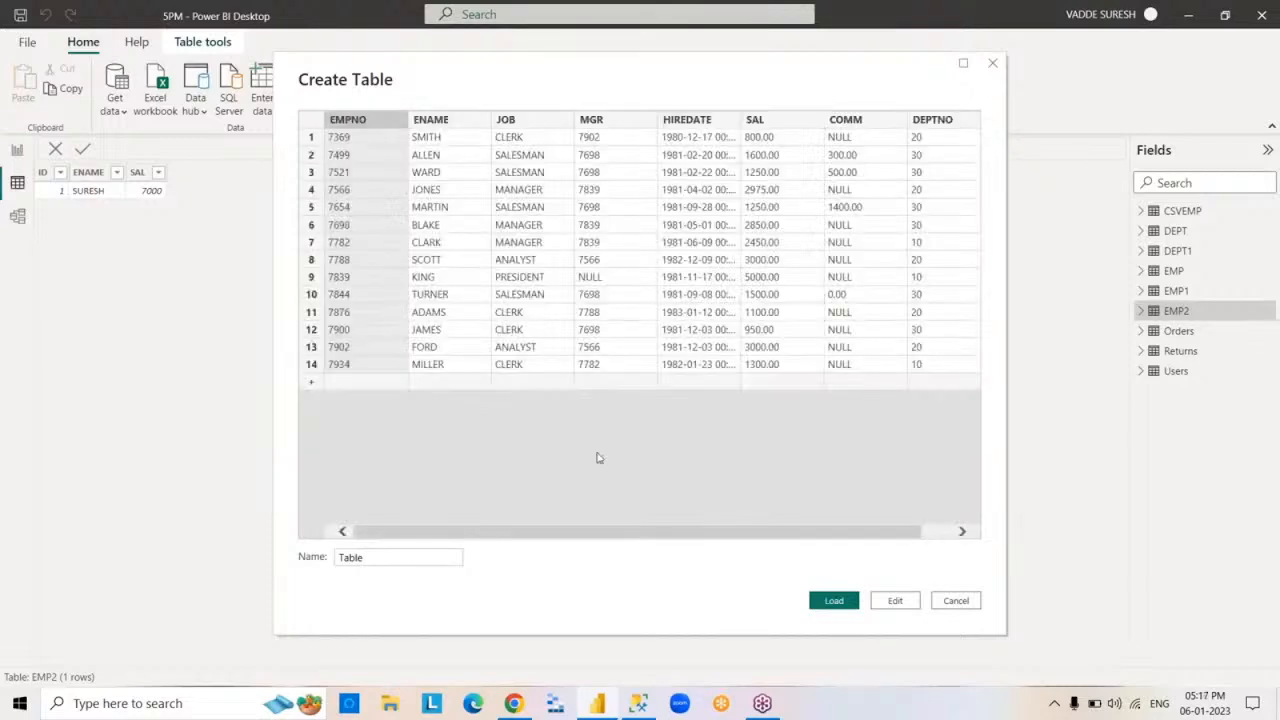
- Name the pasted table EMP3, load it into the report and display its data
left_click_drag(430, 558, 252, 567)
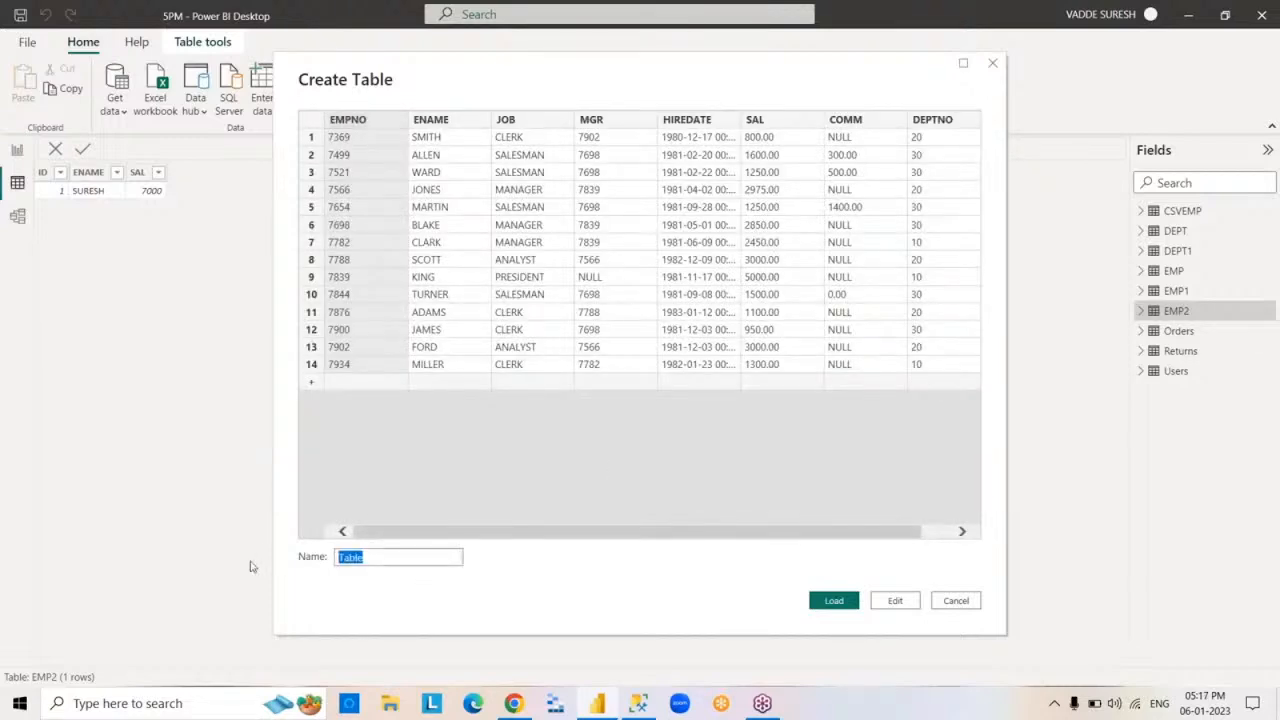
type("EMP3")
left_click(836, 601)
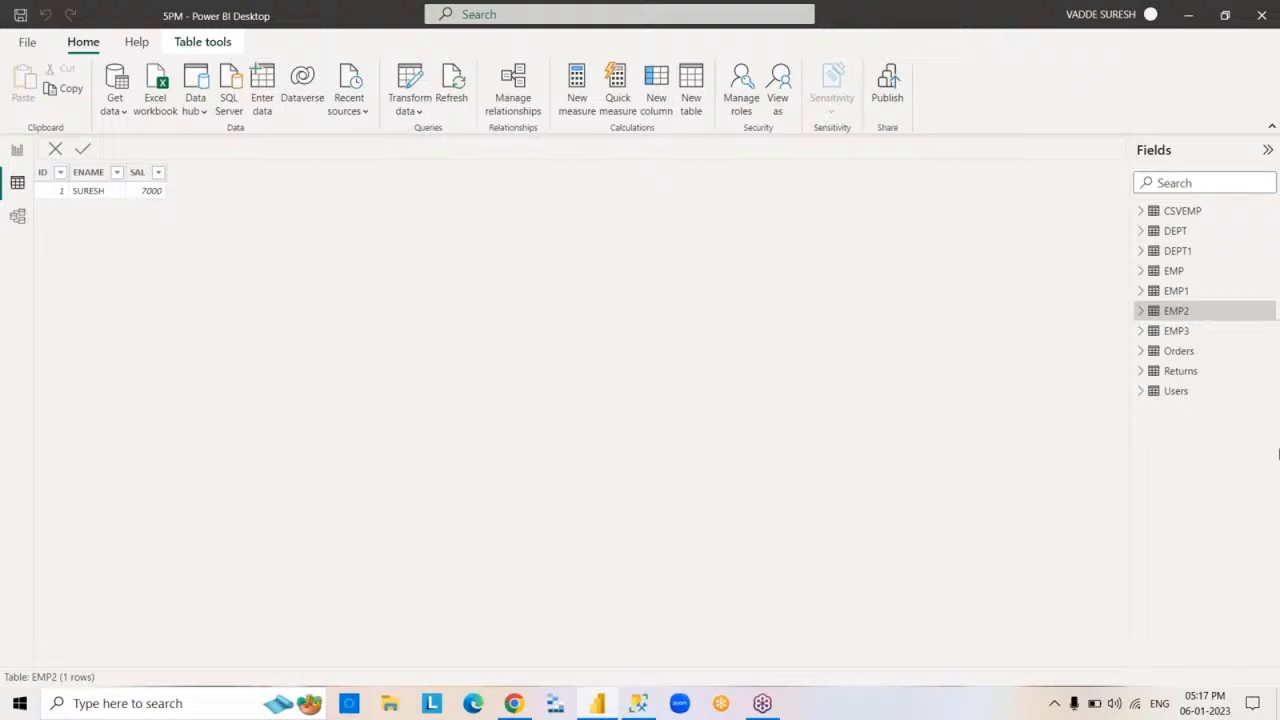
left_click(1175, 333)
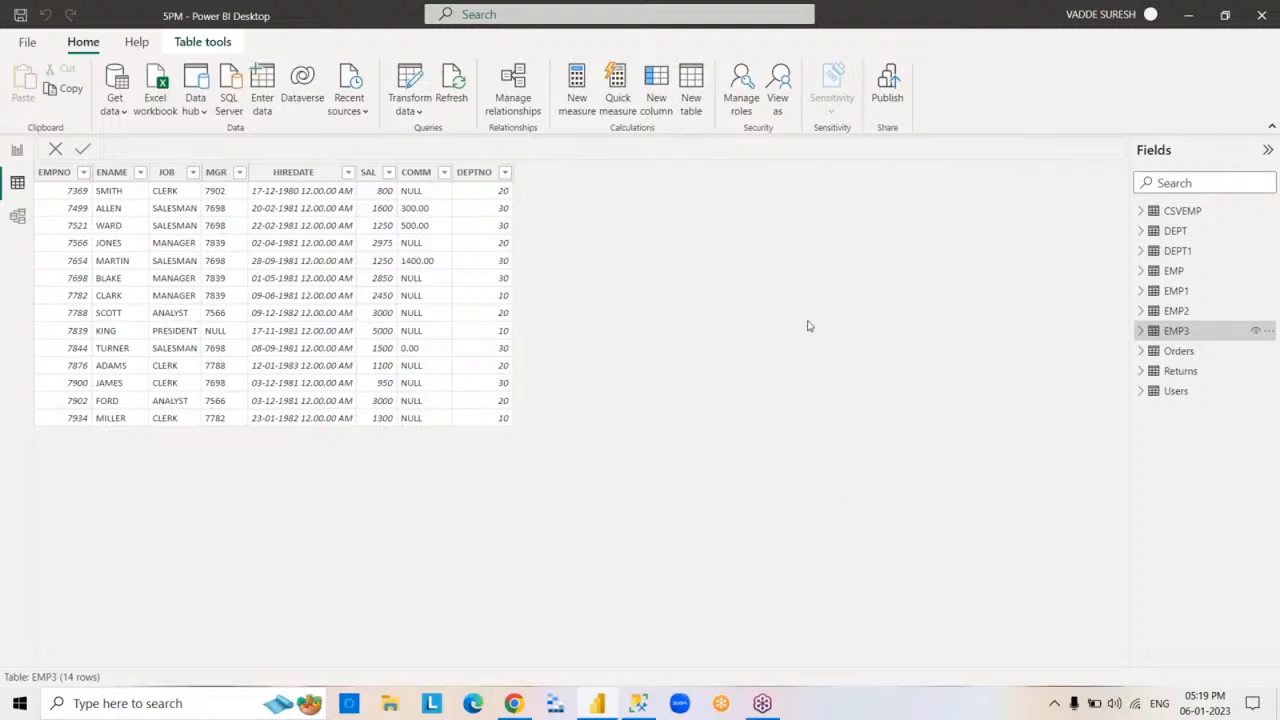
- Display the data of the DEPT1 table and minimize Power BI Desktop
left_click(1176, 251)
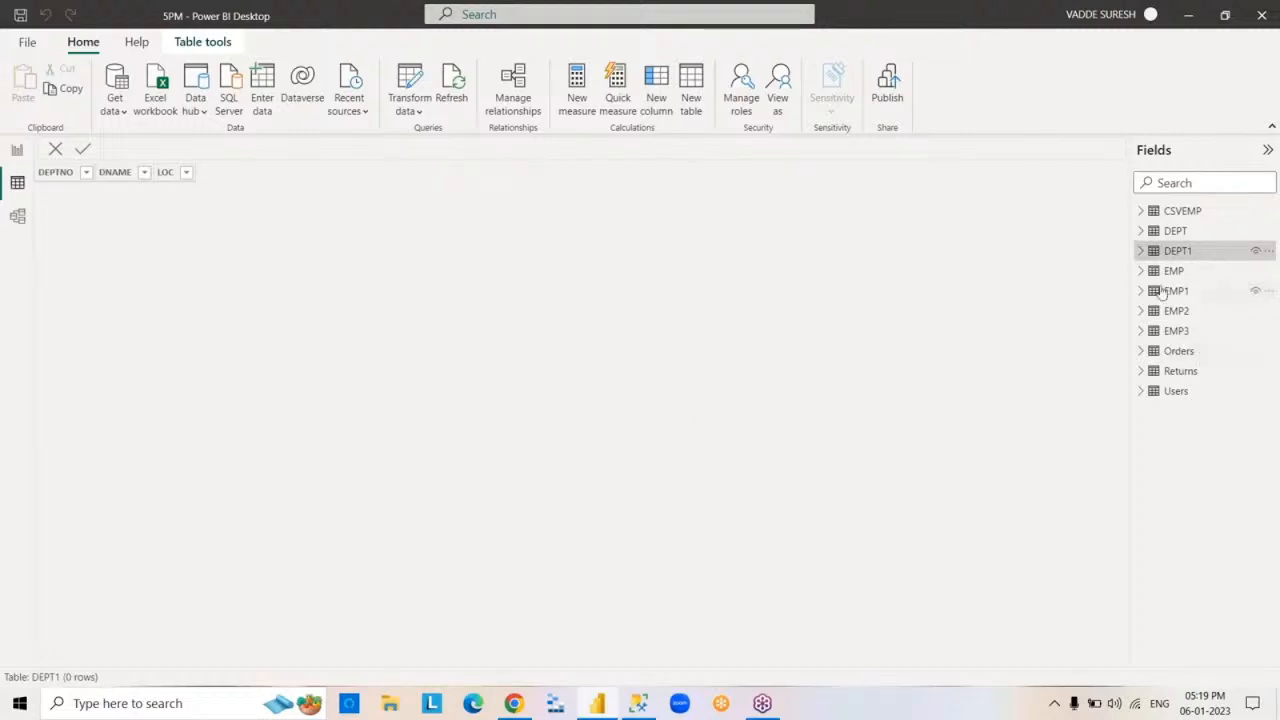
mouse_move(1155, 256)
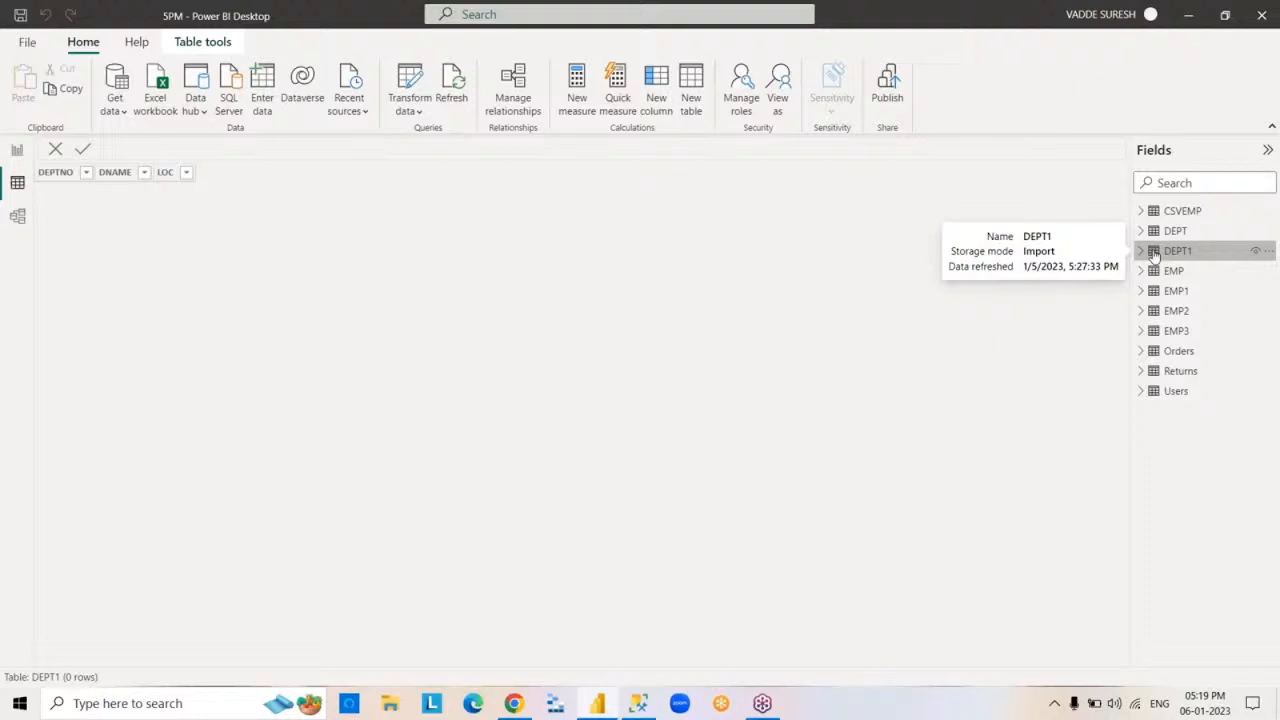
left_click(597, 703)
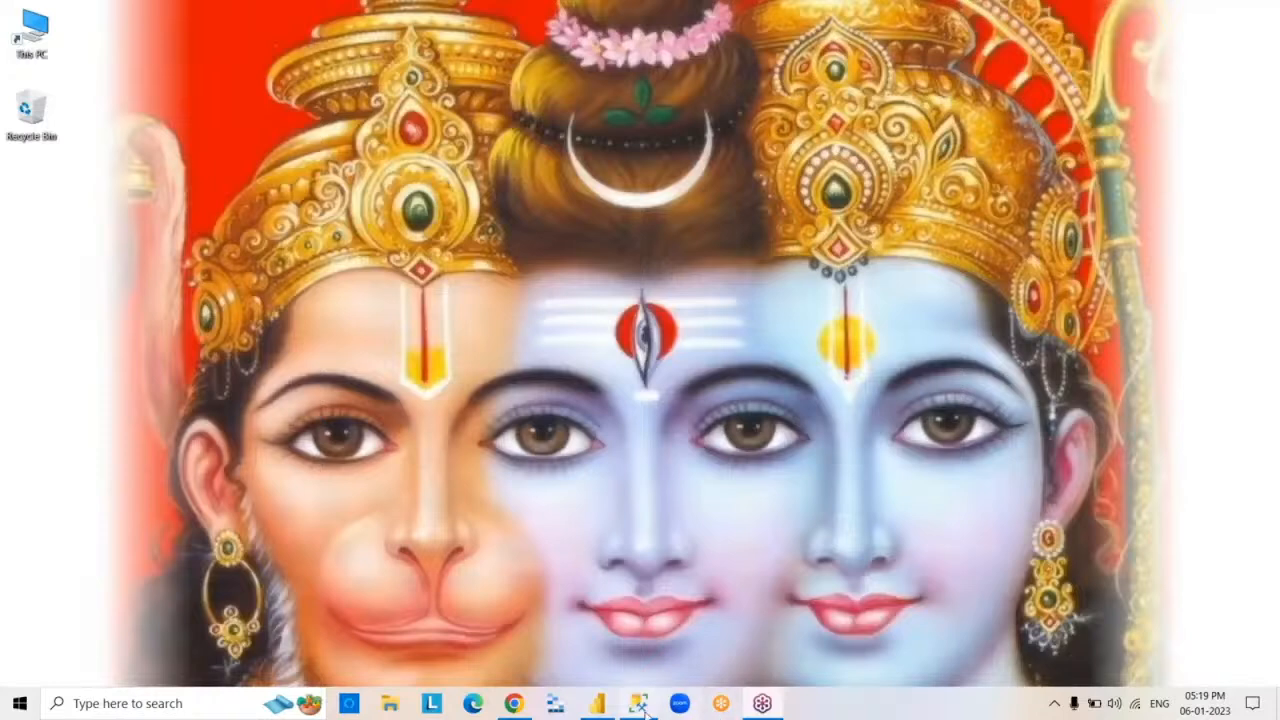
- Switch to SQL Server Management Studio and run SELECT*FROM DEPT1 in the open SURESHDB query
left_click(638, 703)
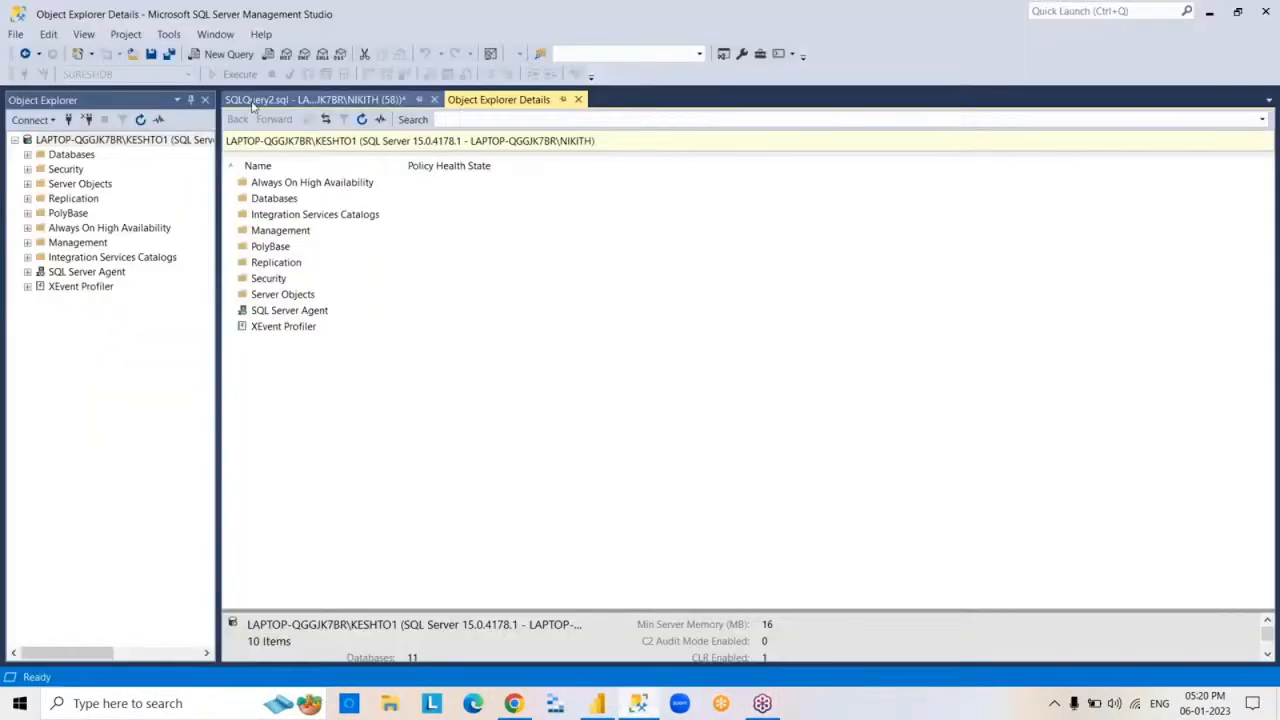
left_click(310, 100)
type("SELECT*")
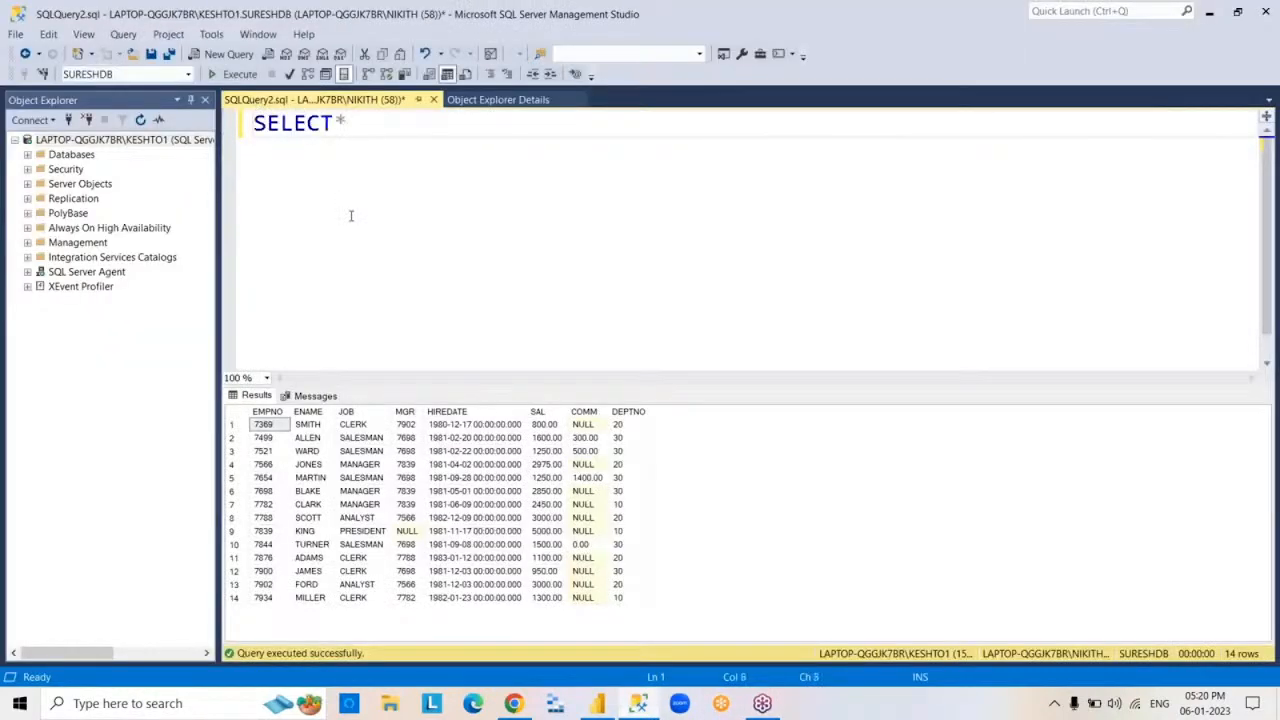
type("FROM DEPT1")
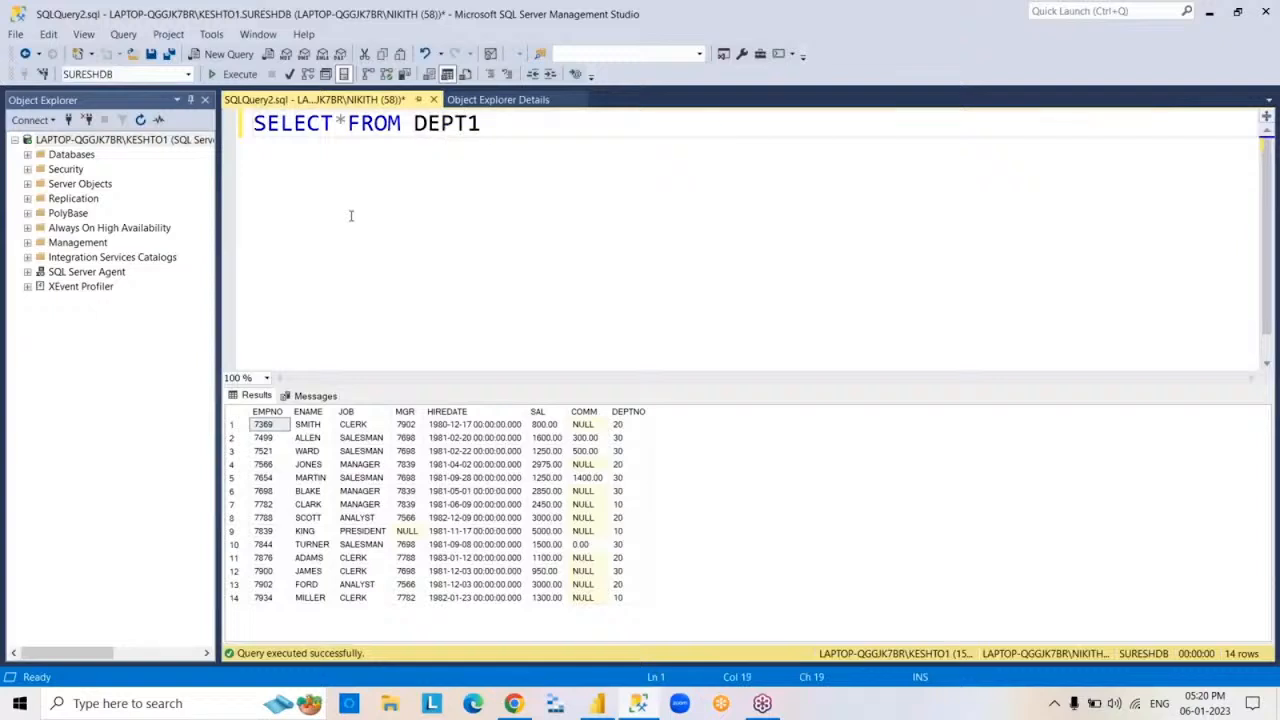
key("F5")
- Replace the query with INSERT INTO DEPT1 VALUES(10,'CSC','HYDERABAD') and execute it
key("ctrl+a")
key("Delete")
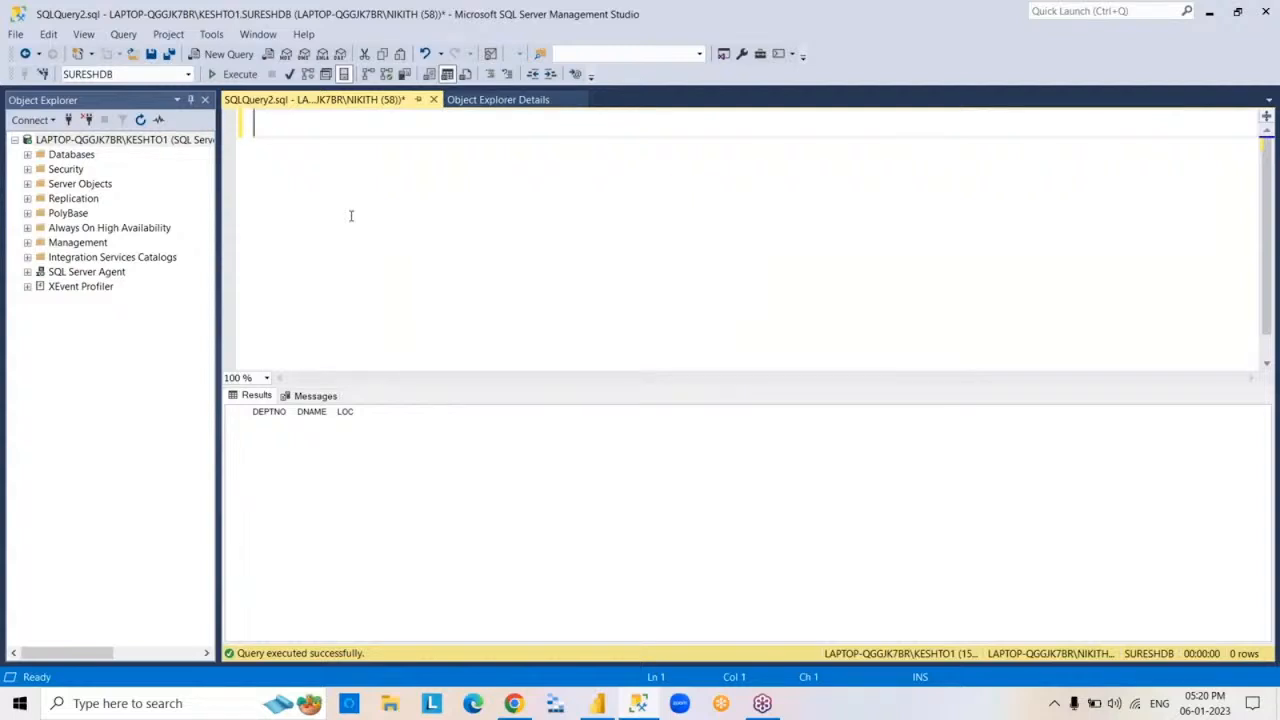
type("INSERT INTO DEP")
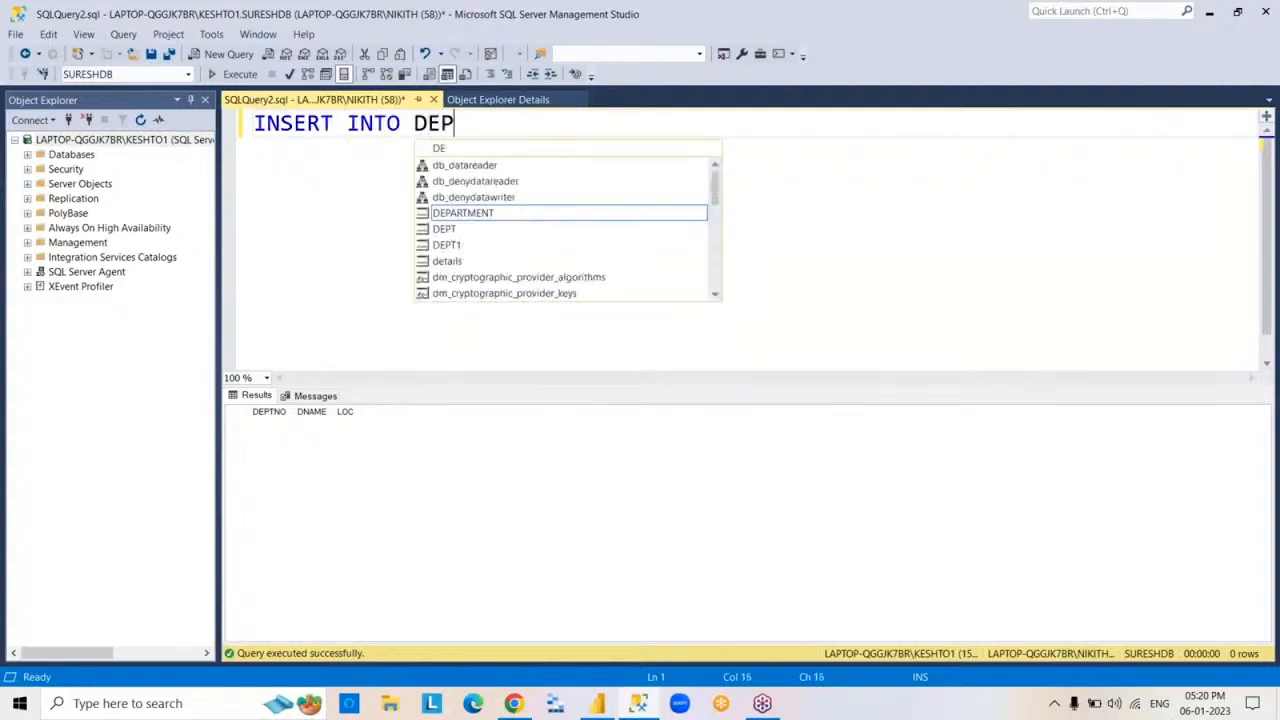
type("T1 VALUE")
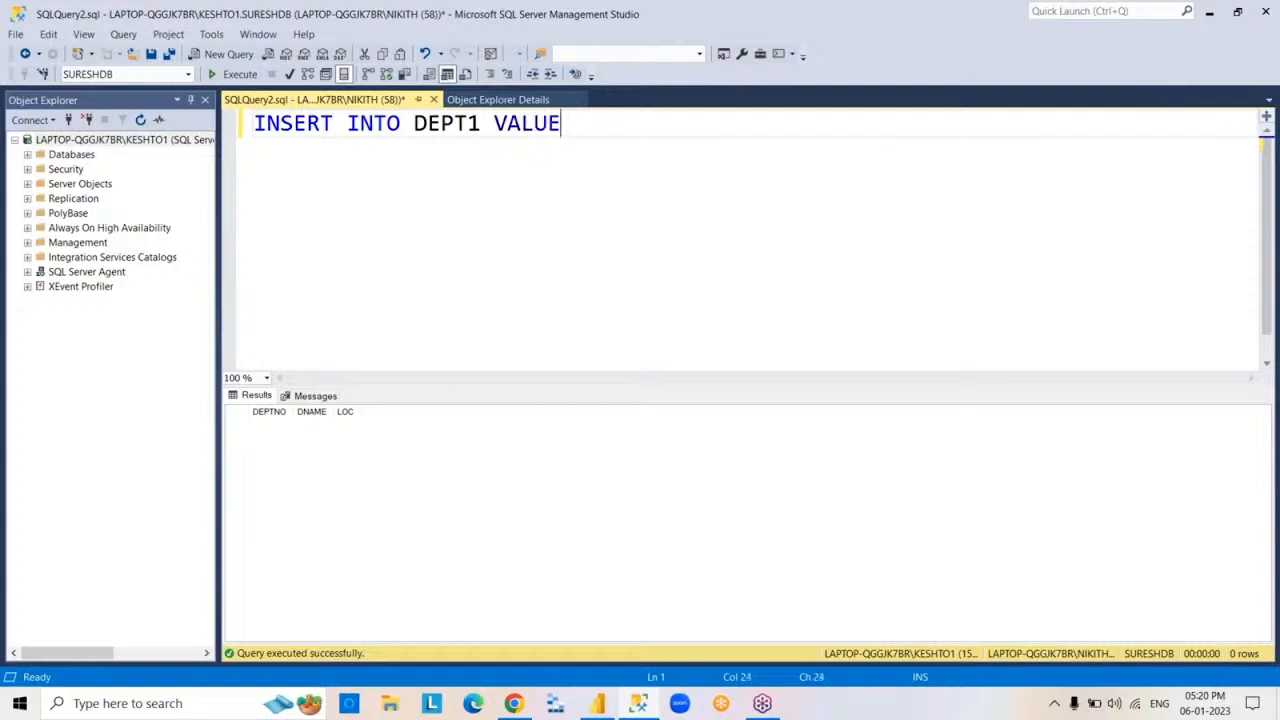
type("S(10,'CSC','")
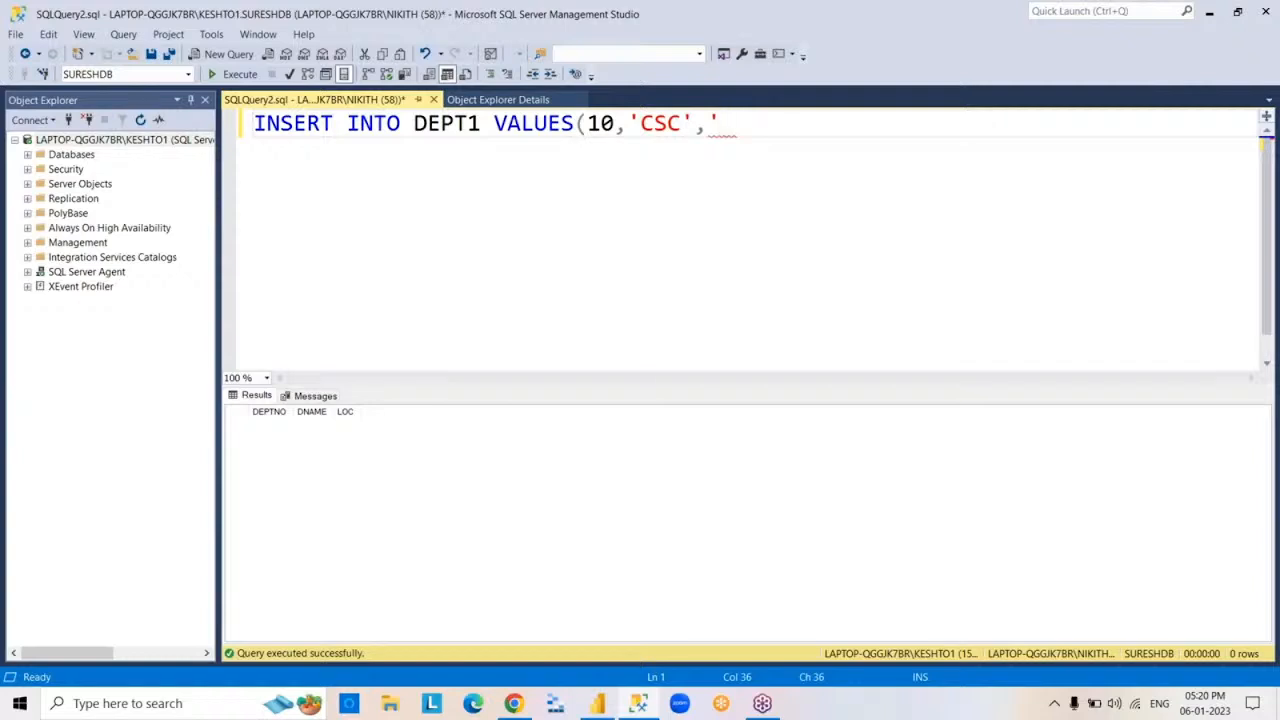
type("HYDERABAD')")
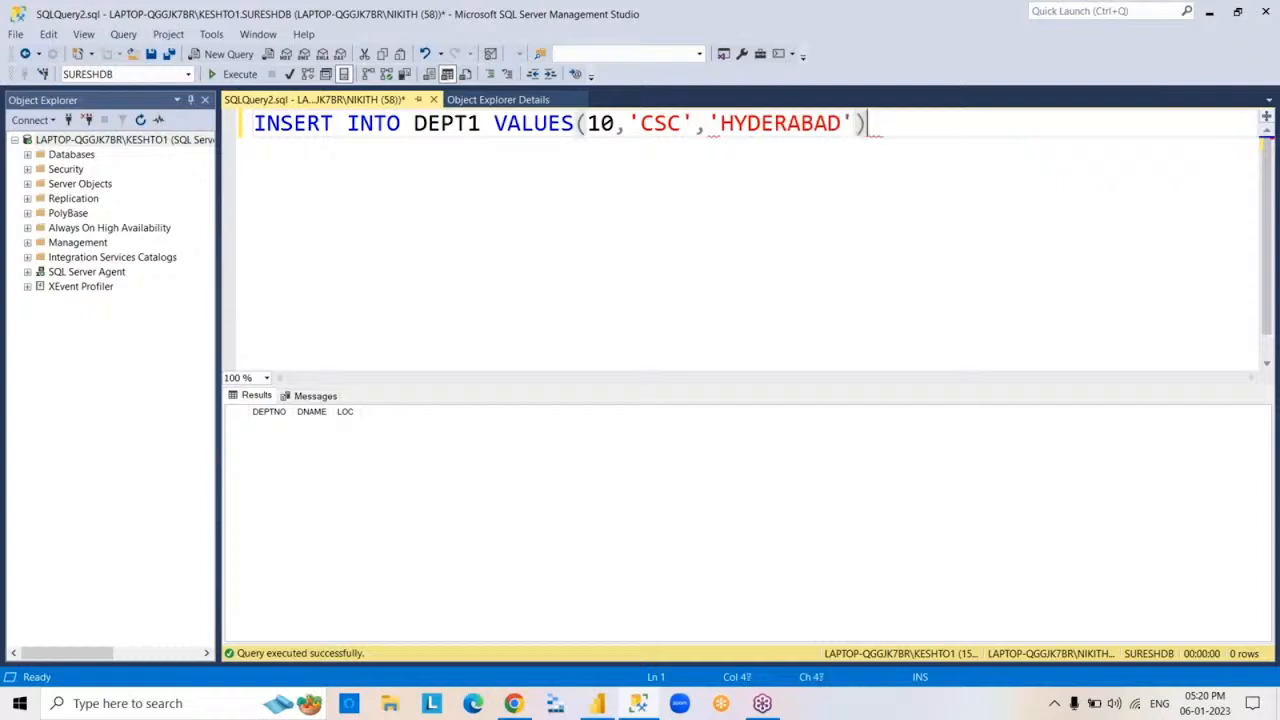
key("F5")
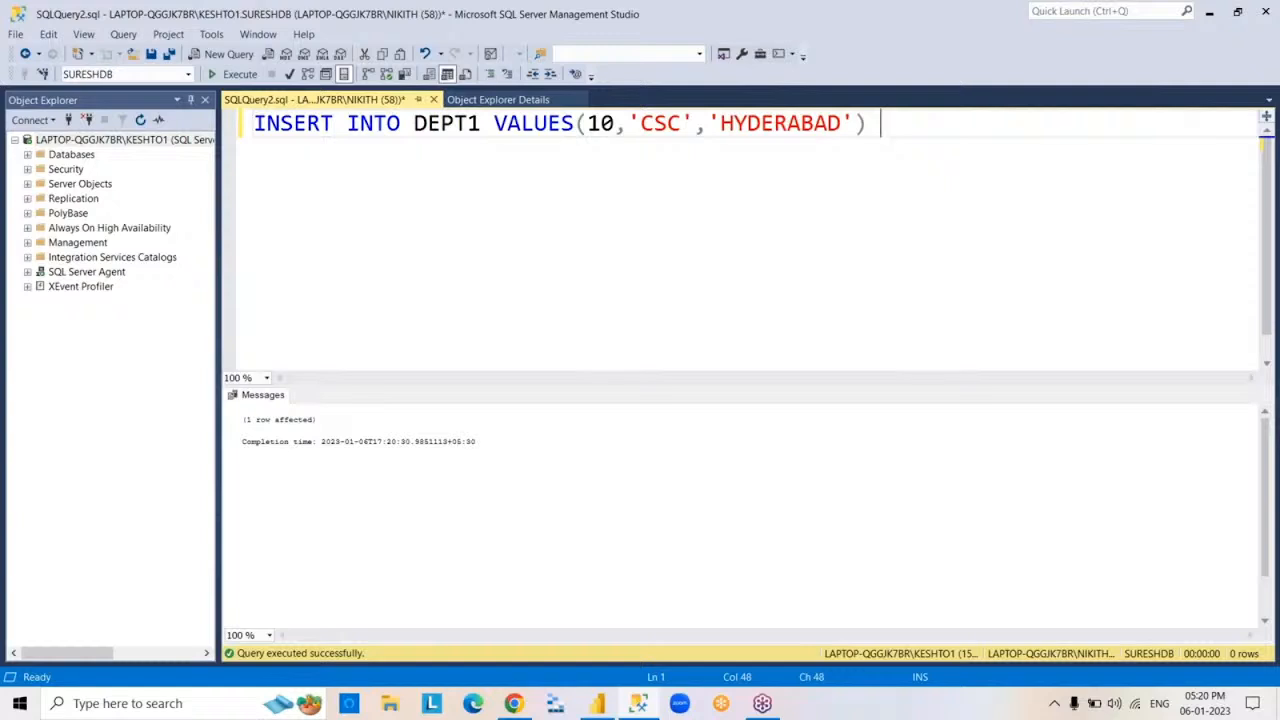
- Replace the INSERT statement with SELECT*FROM DEPT1 and execute it to check the inserted row
key("ctrl+a")
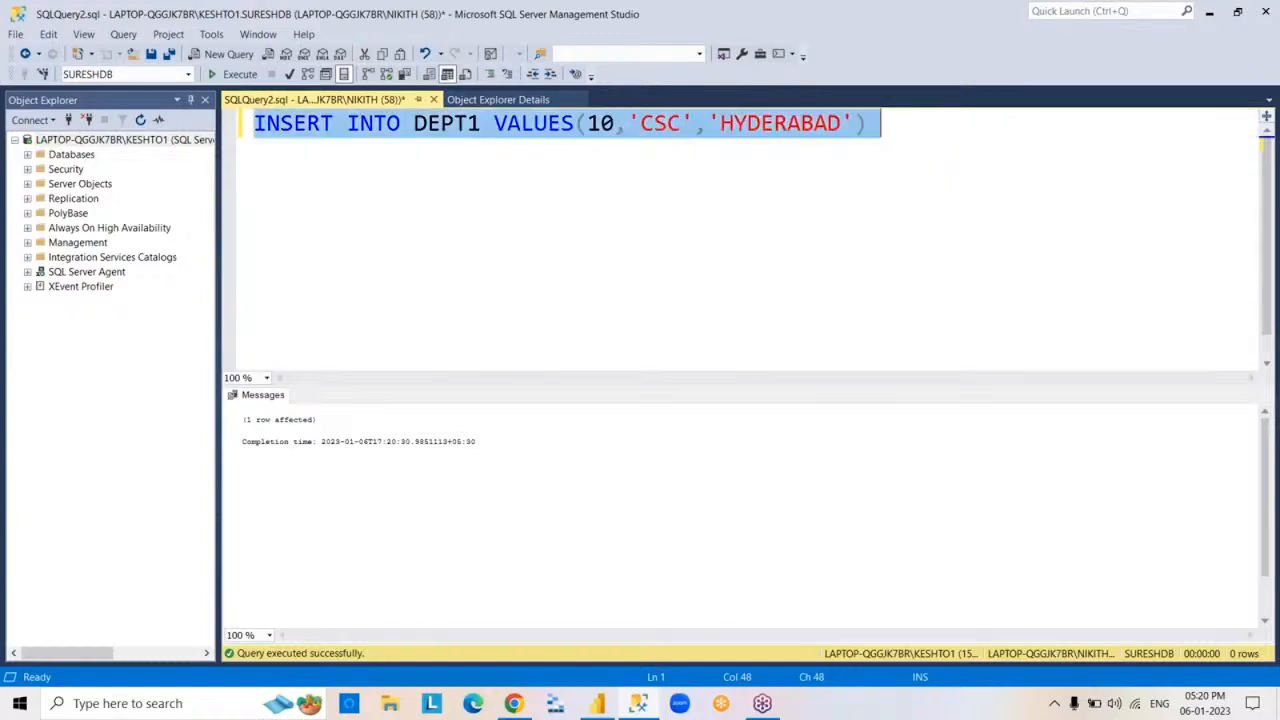
key("BackSpace")
type("SELECT*")
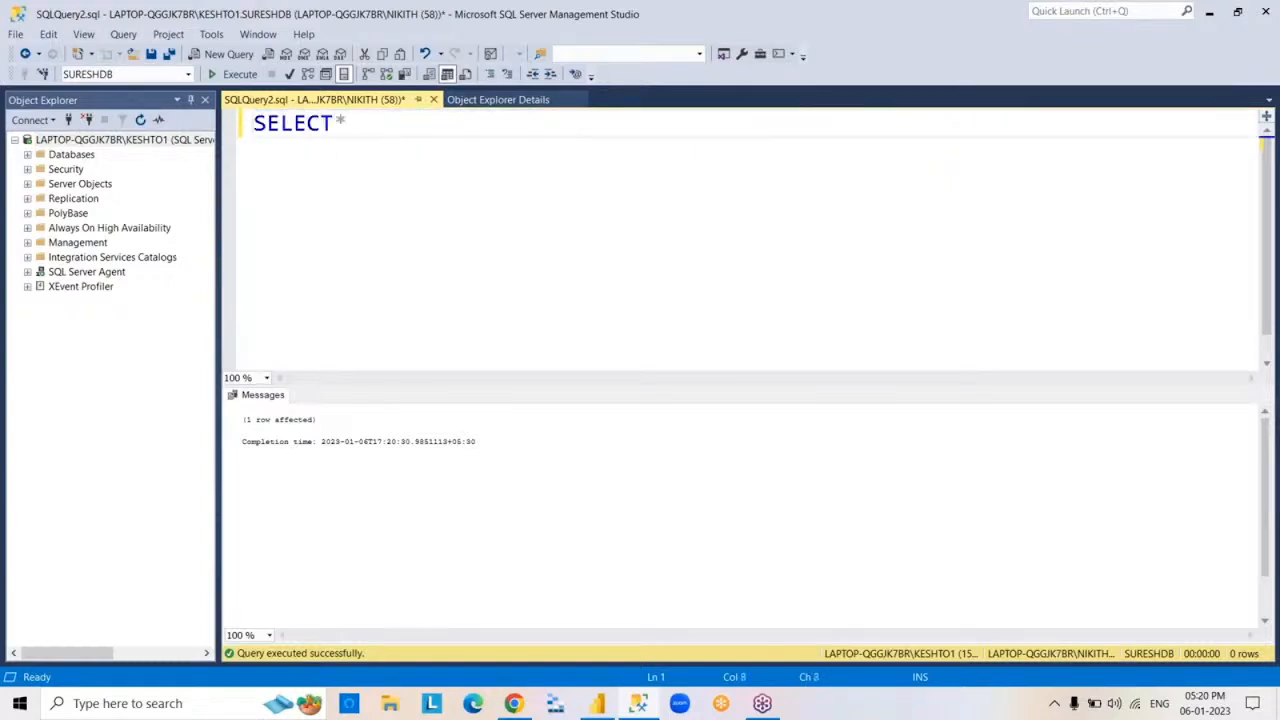
type("FROM DEPT1")
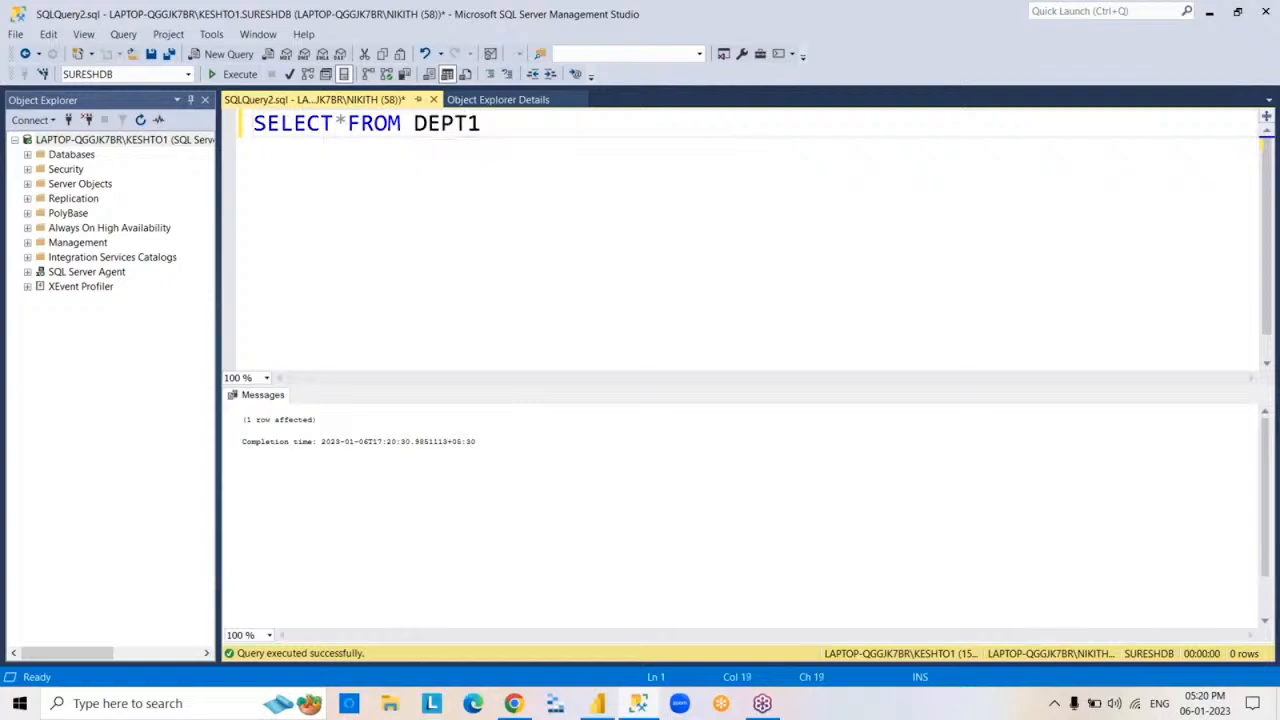
key("F5")
- Clear the DEPT1 query text, bring Object Explorer Details to the front and minimize SQL Server Management Studio
key("ctrl+a")
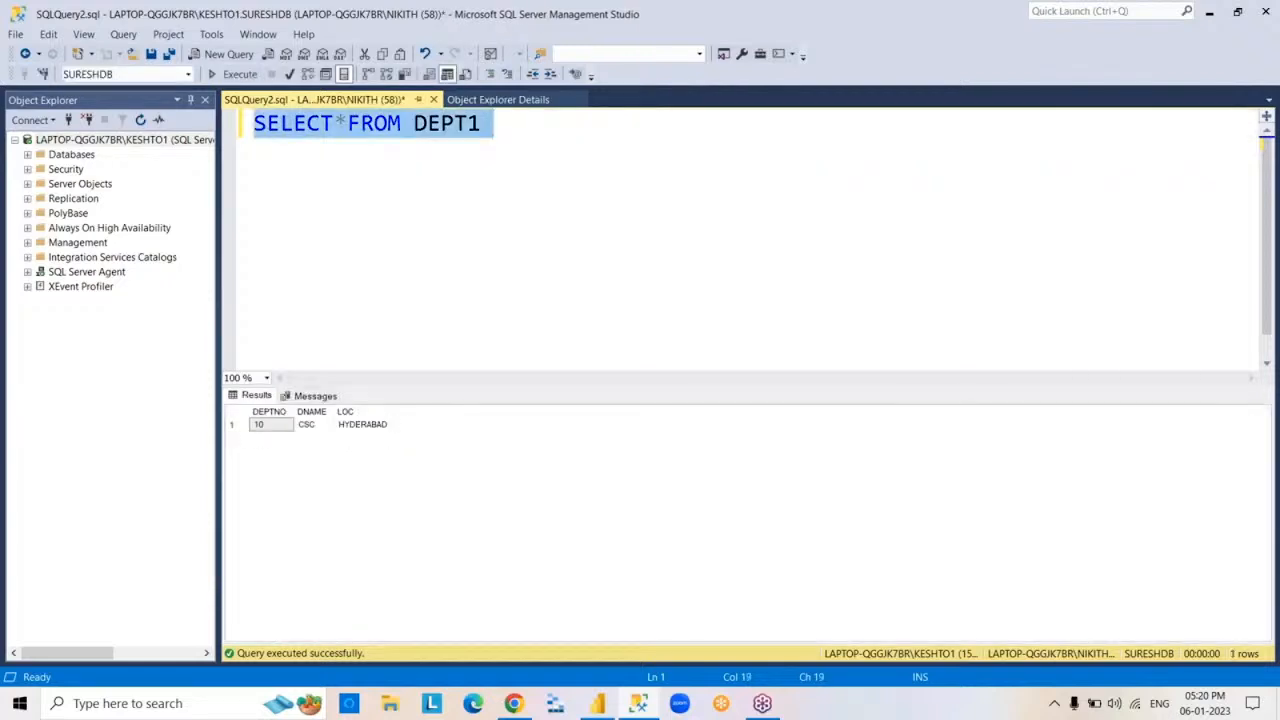
key("BackSpace")
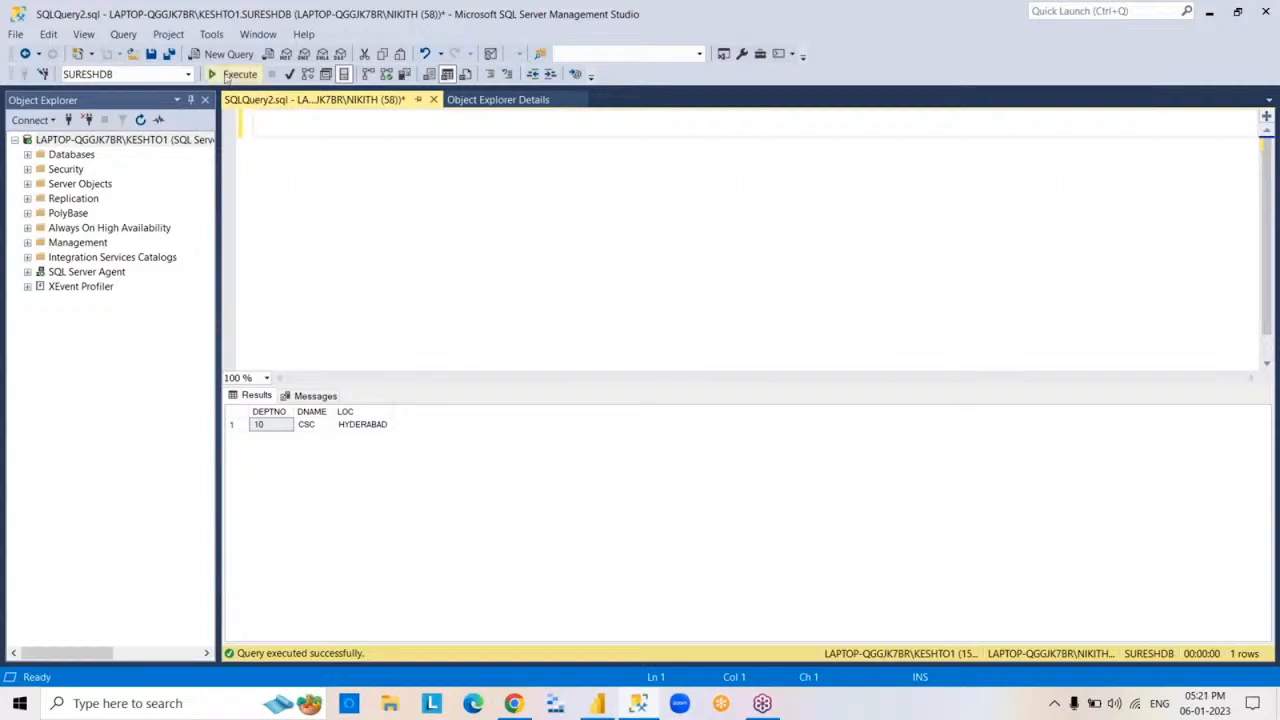
left_click(459, 104)
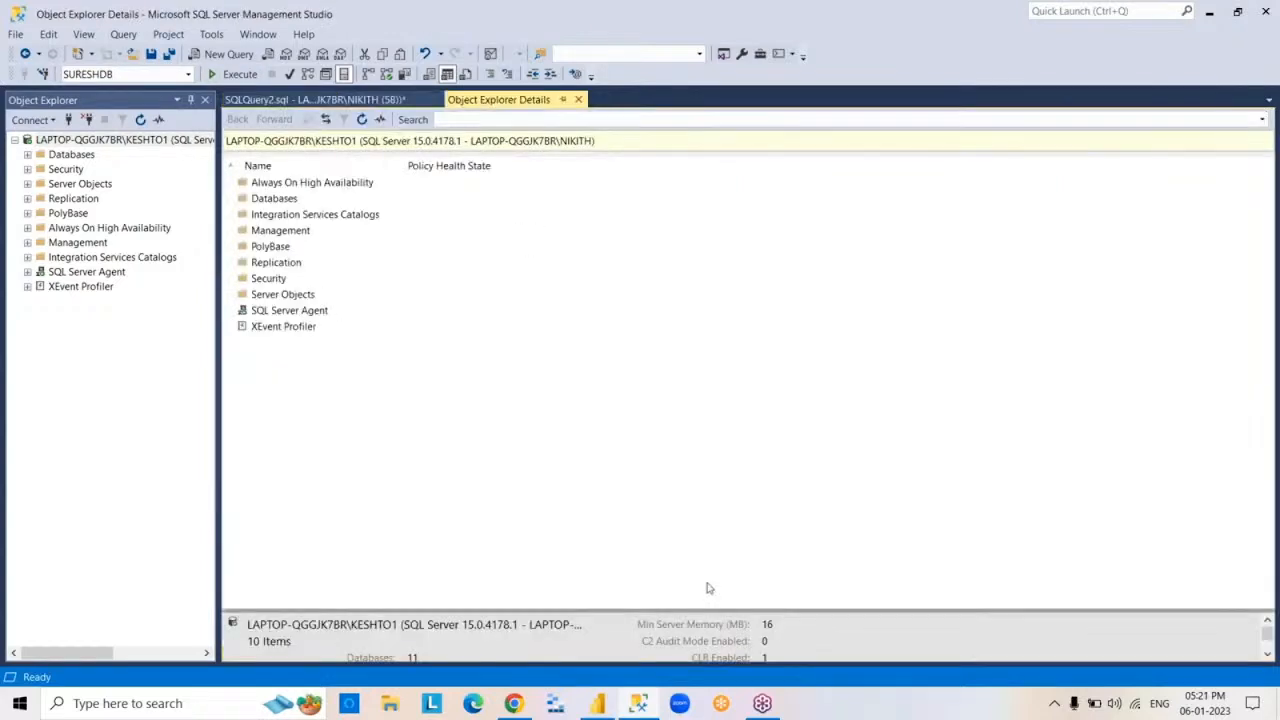
left_click(640, 704)
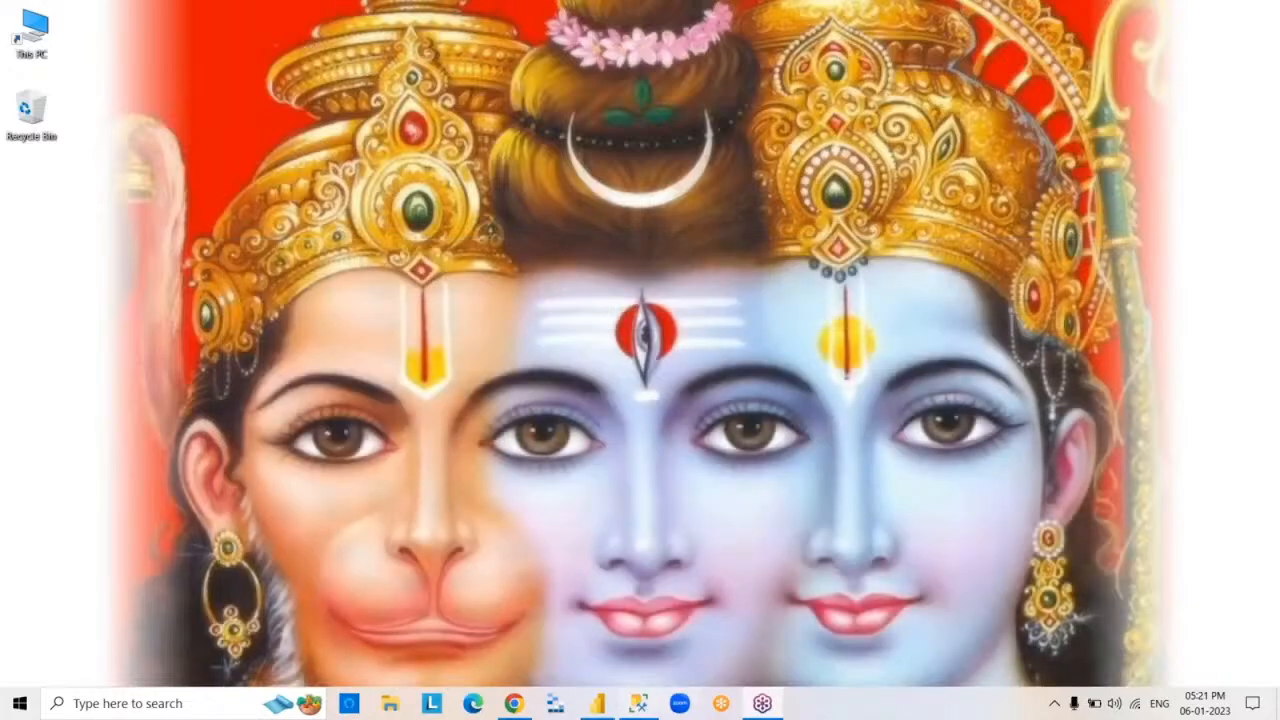
- Switch to Power BI Desktop, display the DEPT1 table and refresh the report data from its sources
left_click(597, 704)
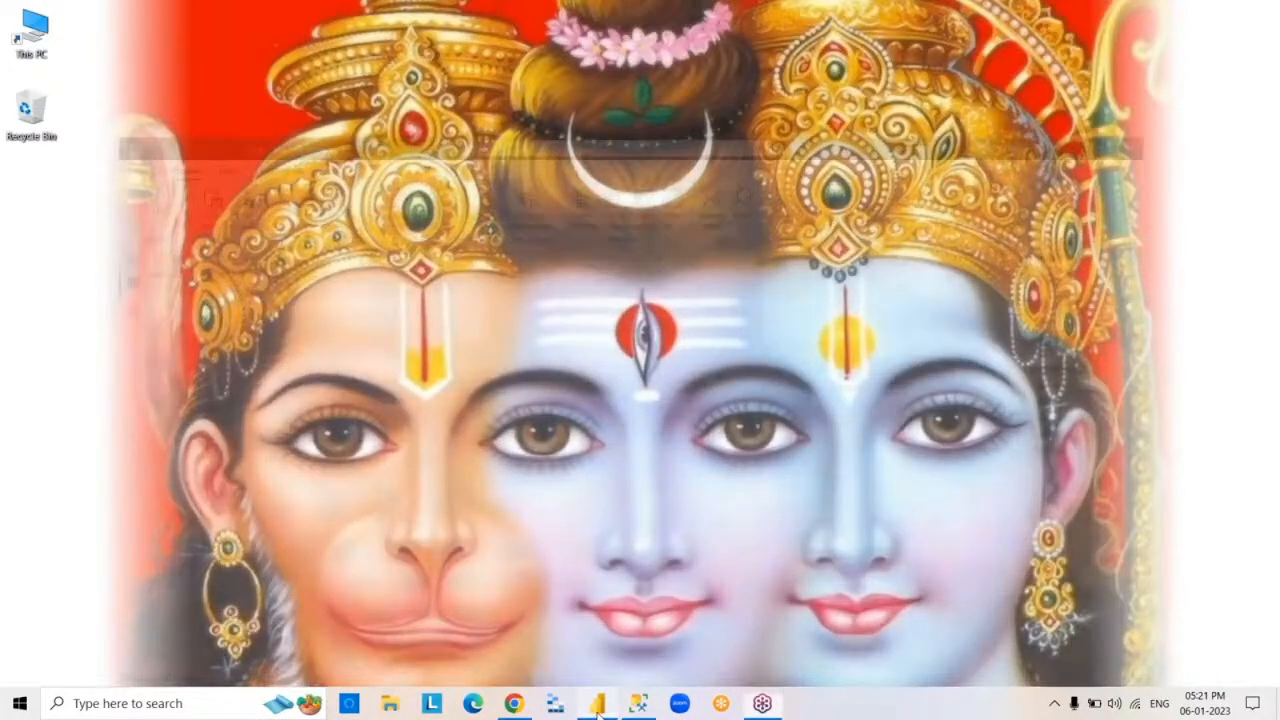
left_click(1175, 230)
left_click(1176, 251)
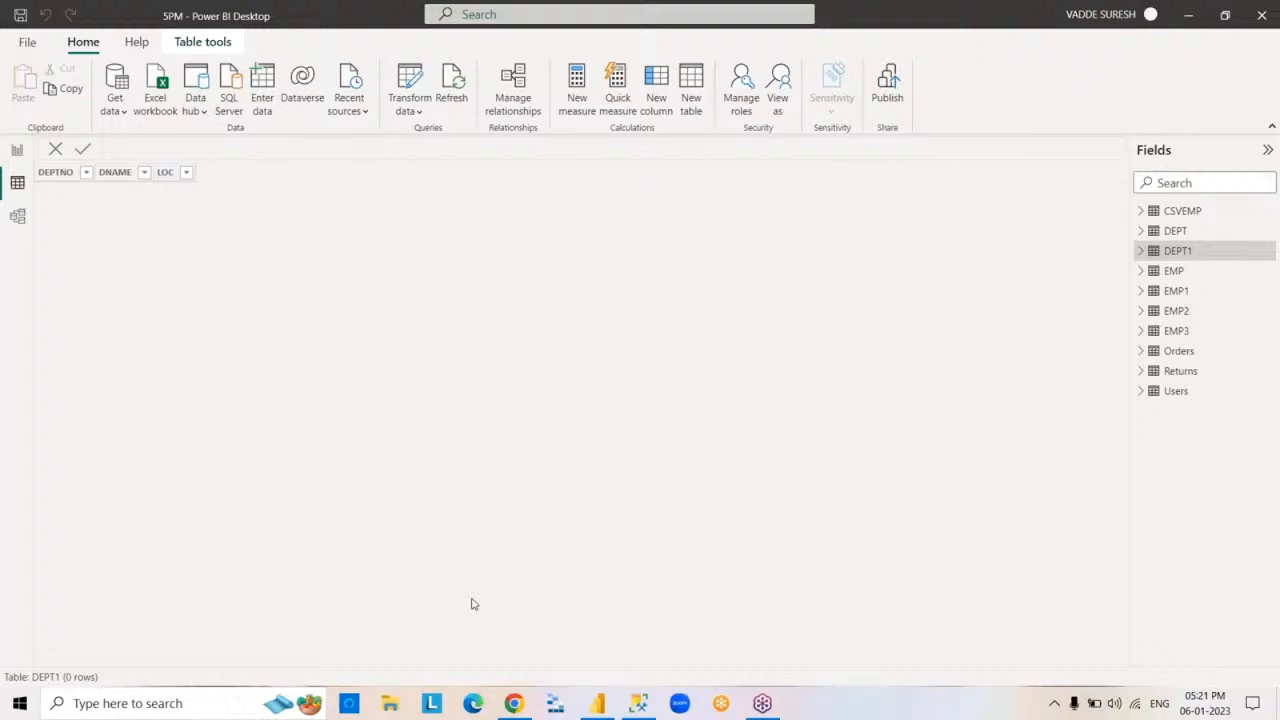
left_click(455, 100)
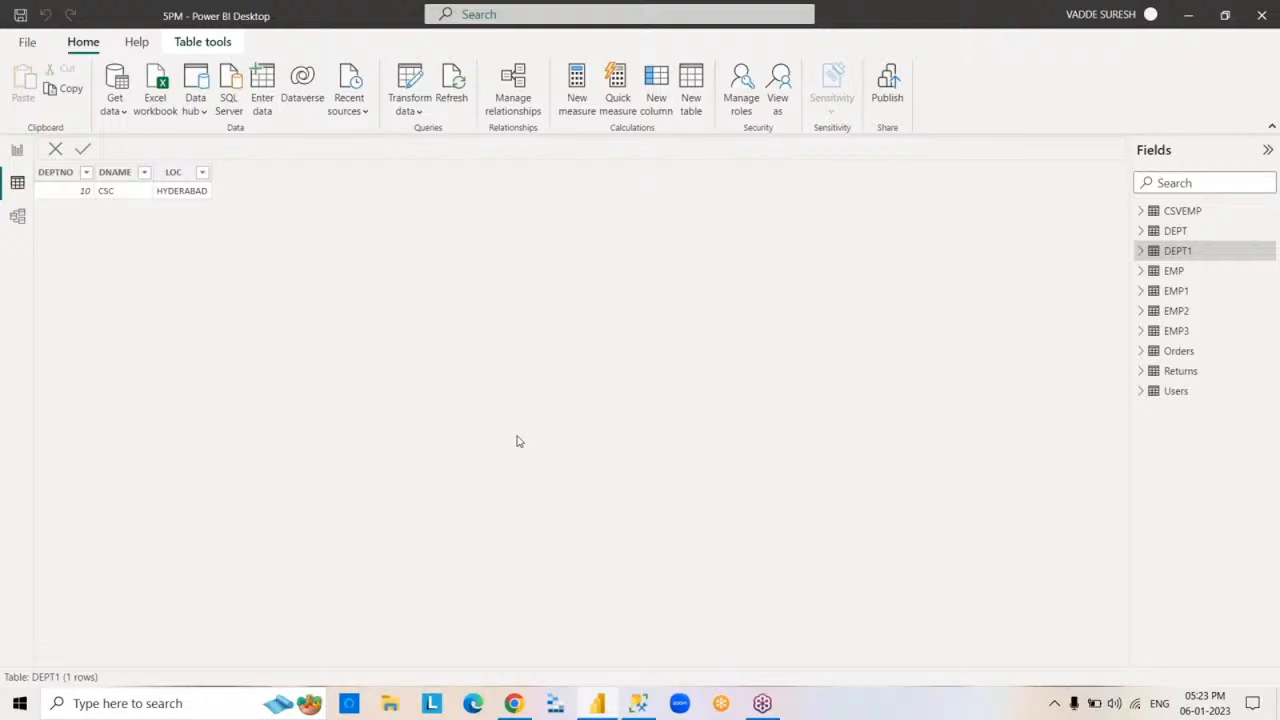
- Open the Power Query Editor with the Transform data command
left_click(418, 112)
left_click(408, 137)
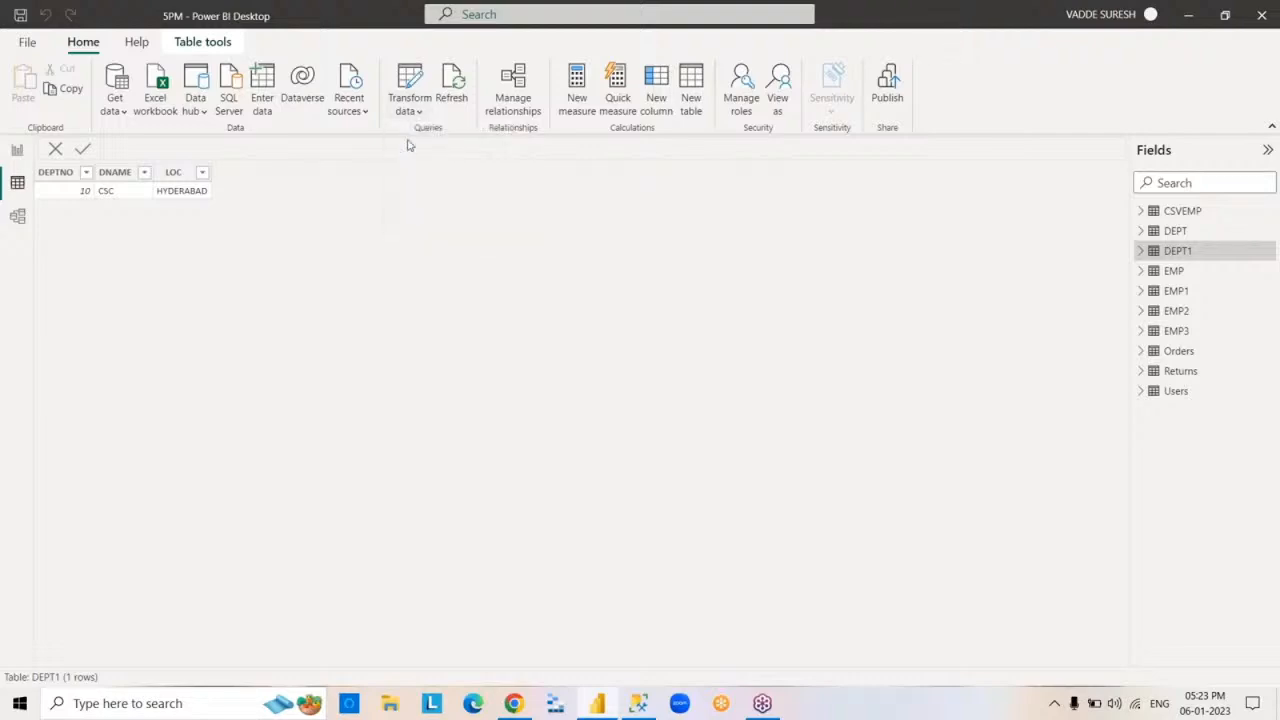
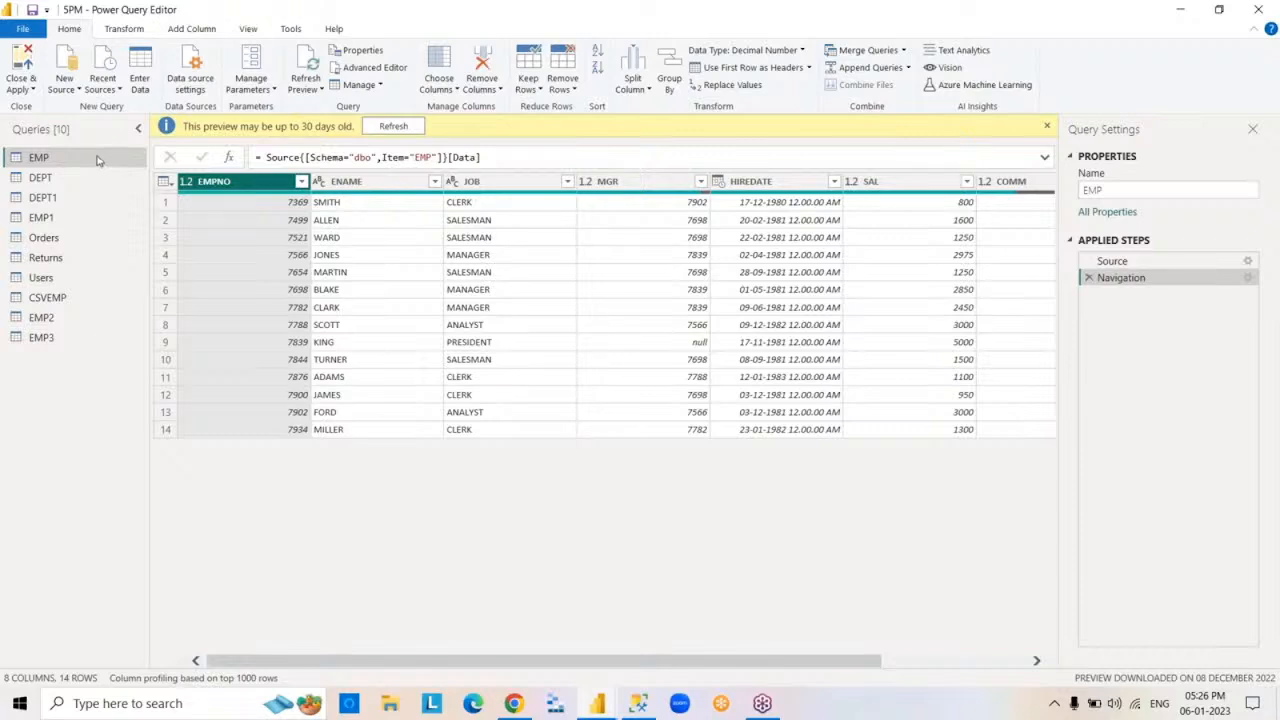
- Try to turn off Enable load for the EMP query and cancel the change
right_click(98, 160)
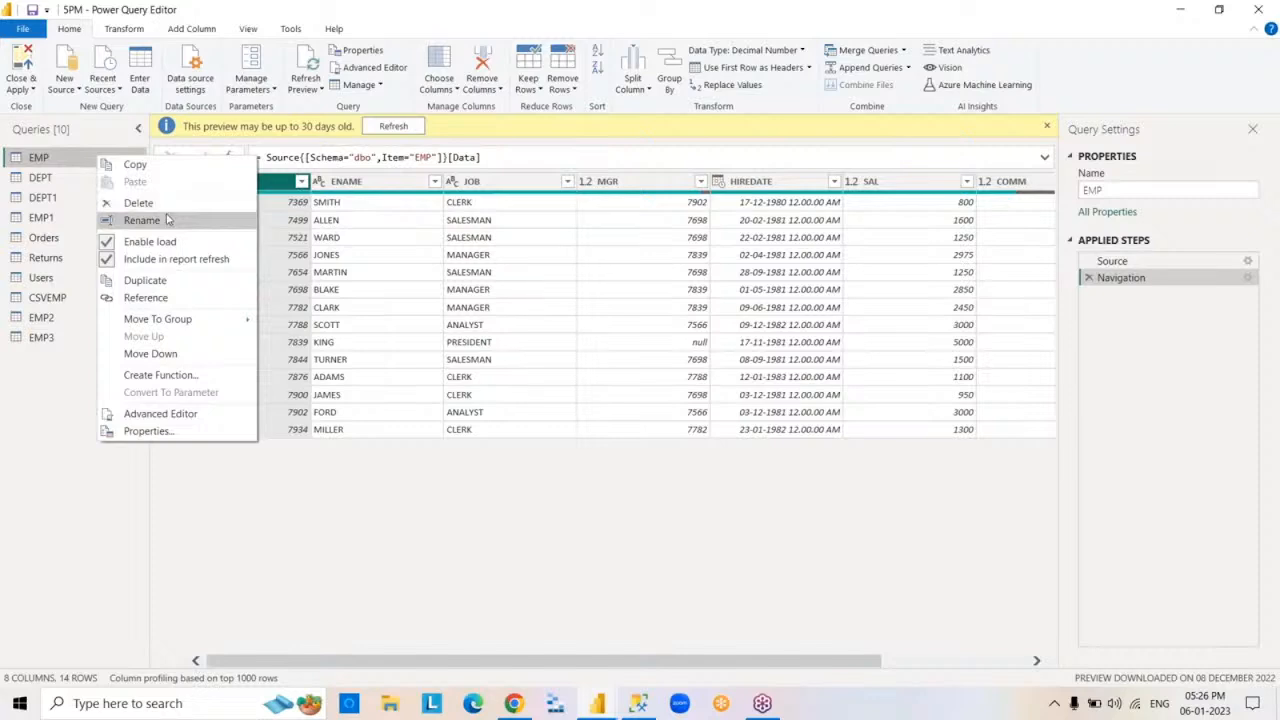
left_click(168, 242)
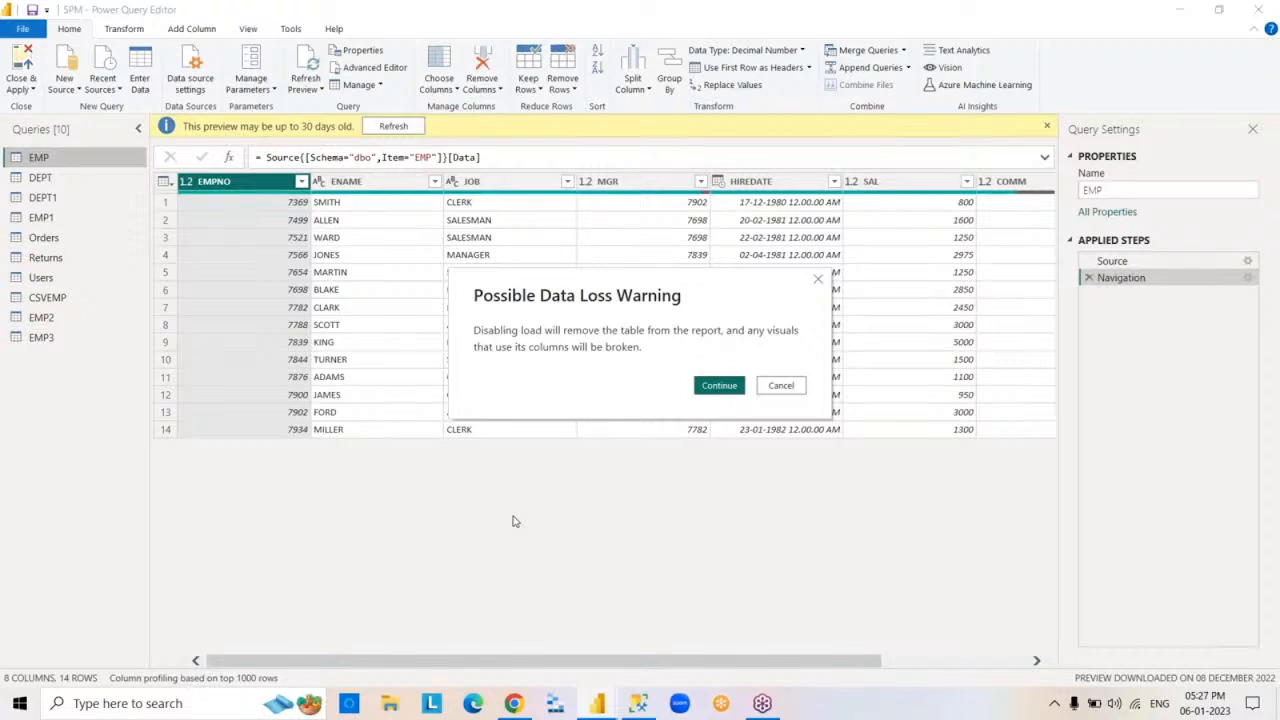
left_click(780, 386)
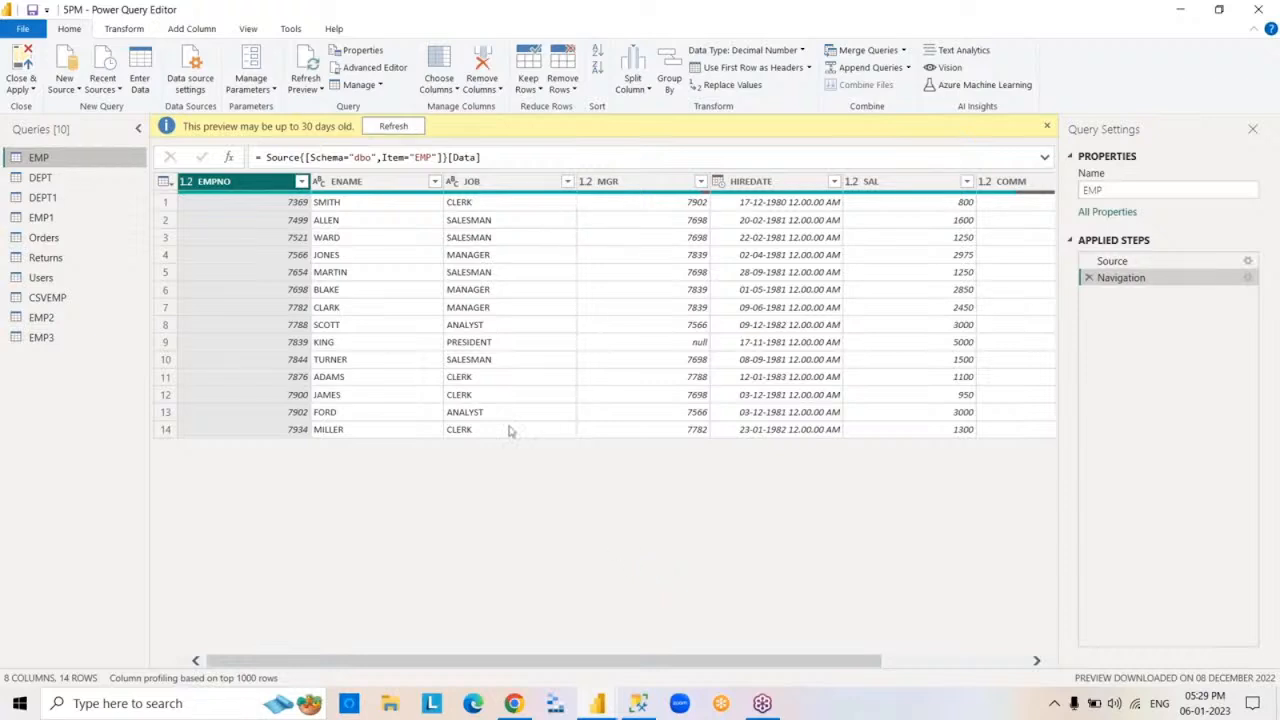
- Duplicate the EMP query and delete the duplicate from the queries list
right_click(83, 164)
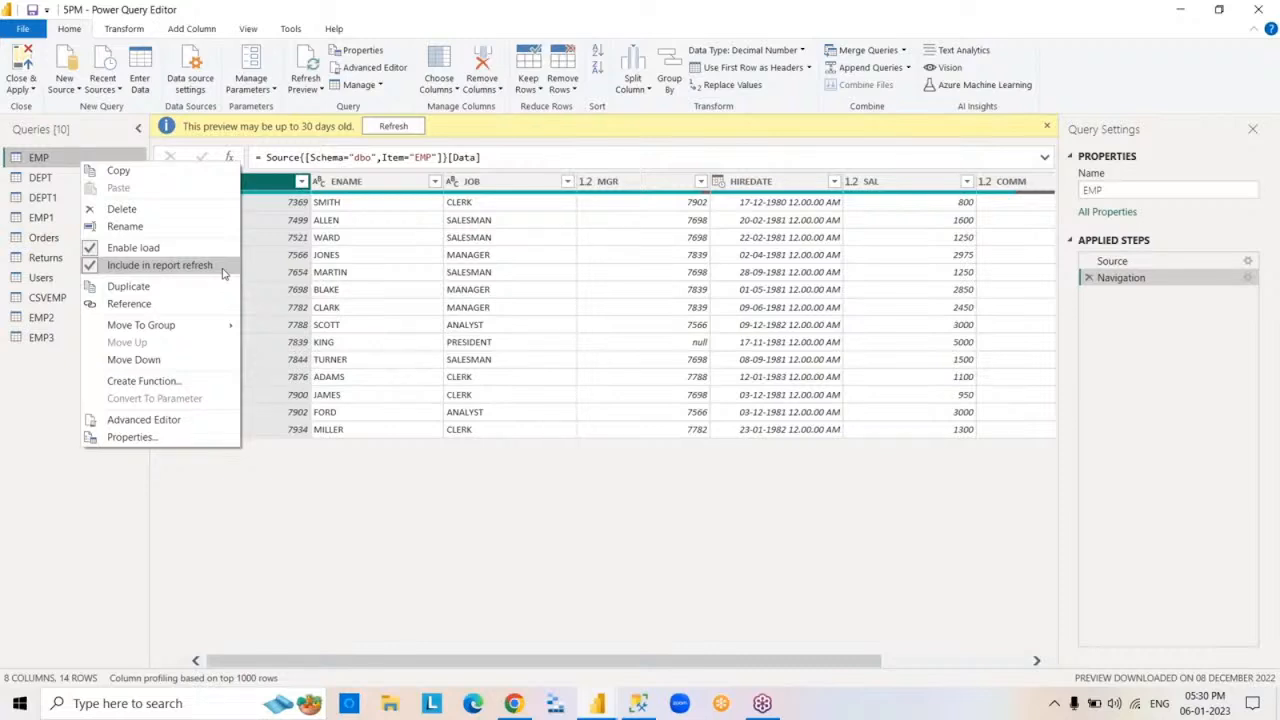
left_click(202, 289)
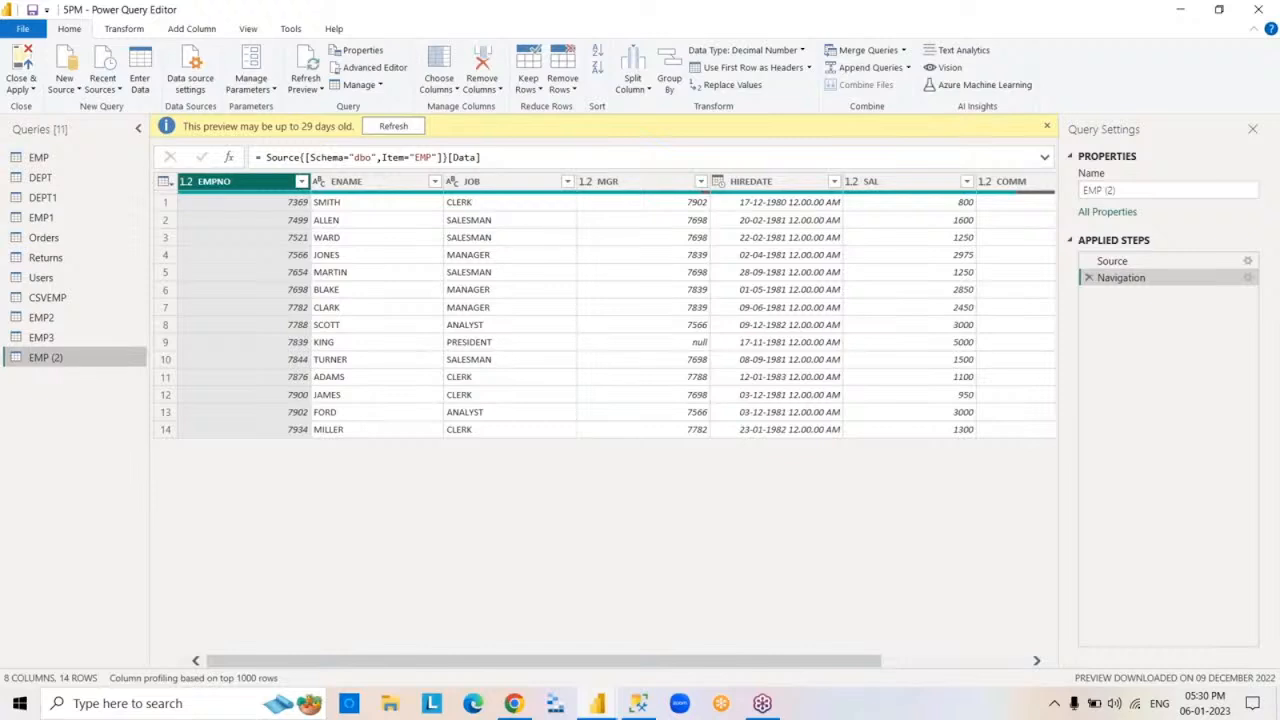
right_click(99, 362)
left_click(163, 403)
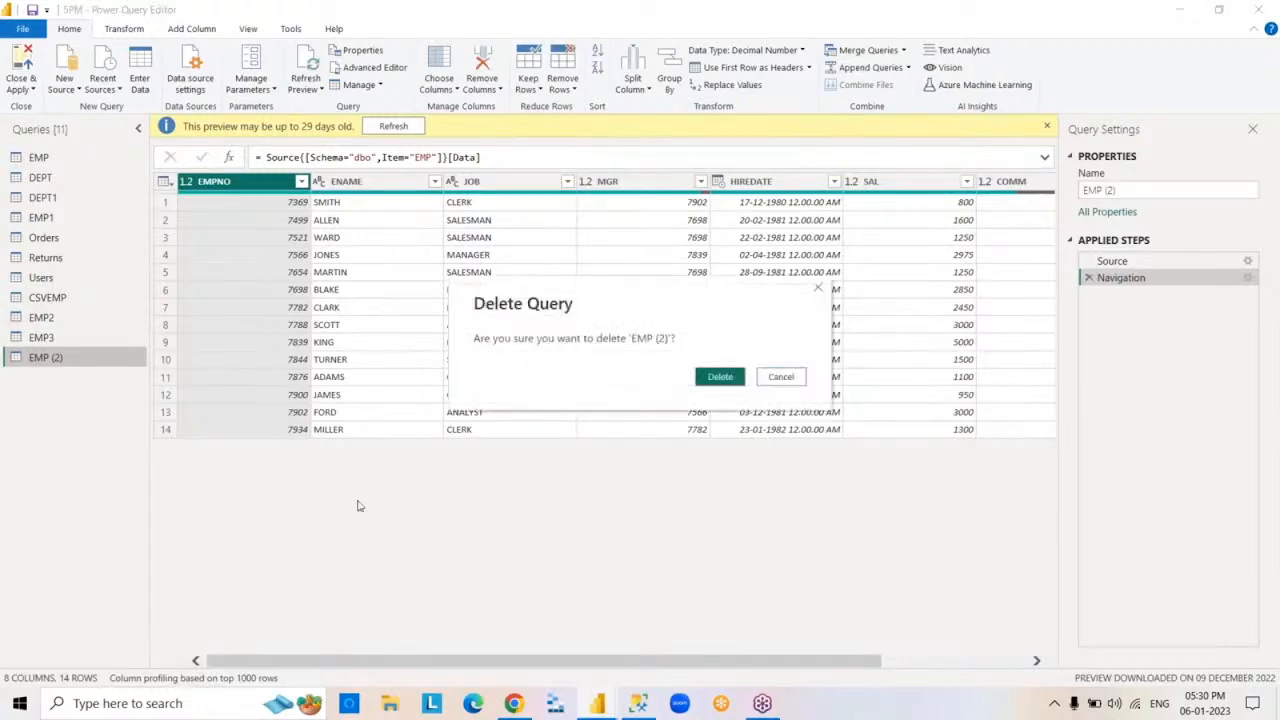
left_click(721, 377)
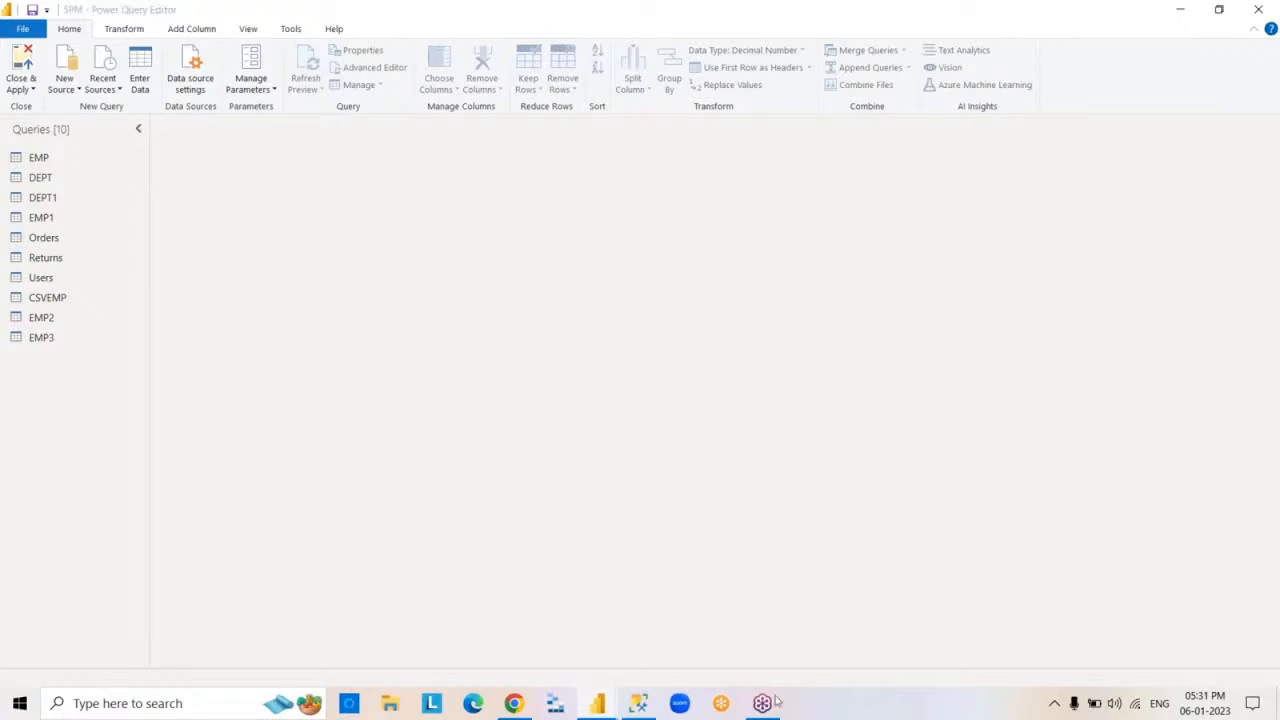
- Examine the M code of the EMP query in the Advanced Editor and close the editor
left_click(109, 167)
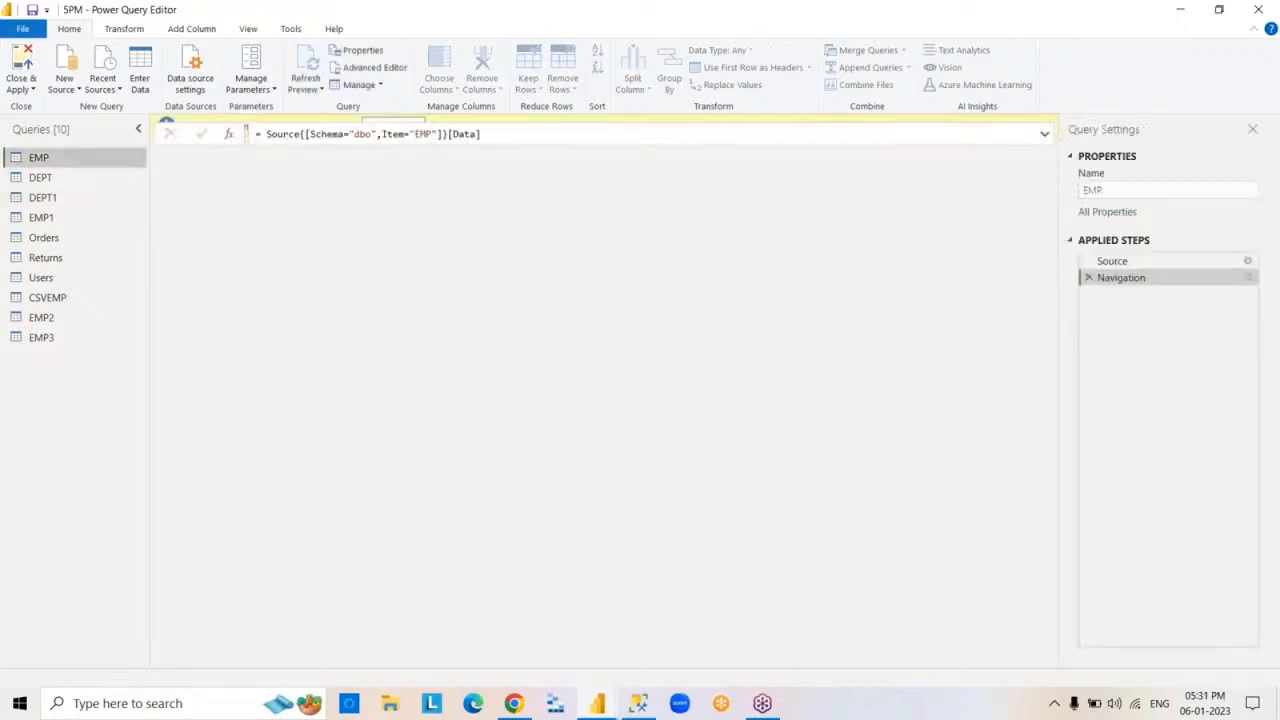
right_click(110, 170)
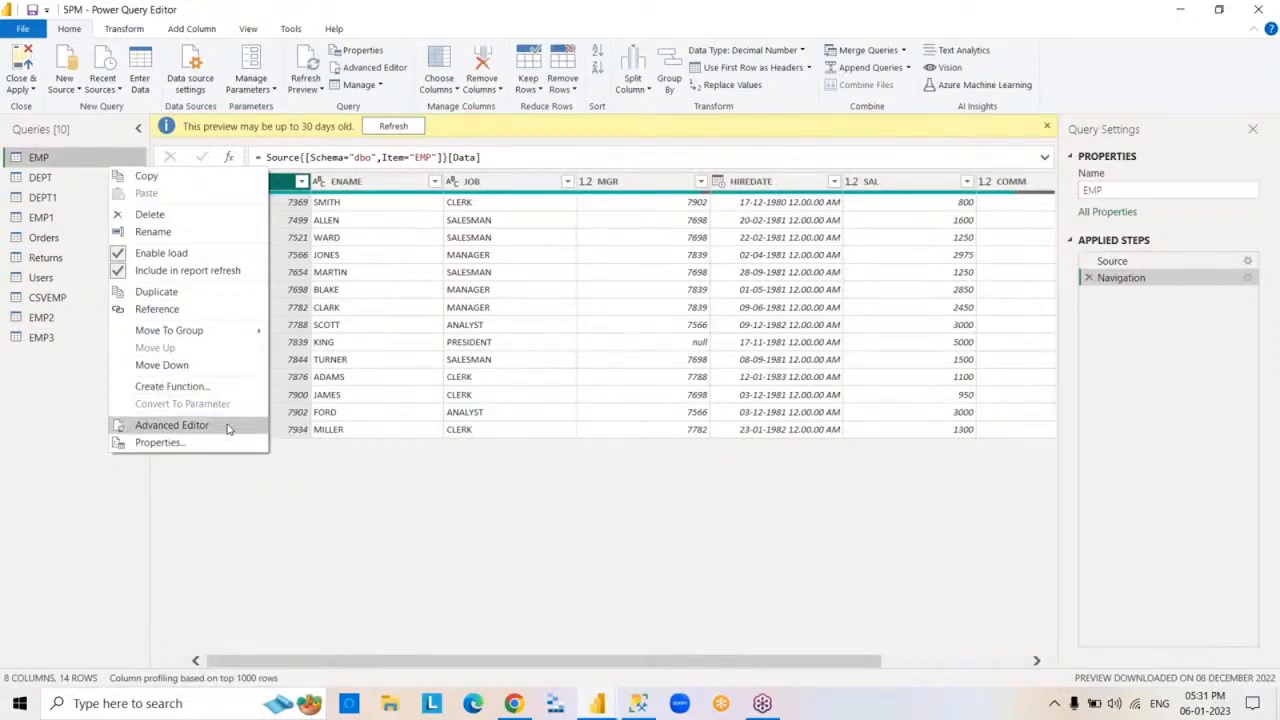
left_click(172, 425)
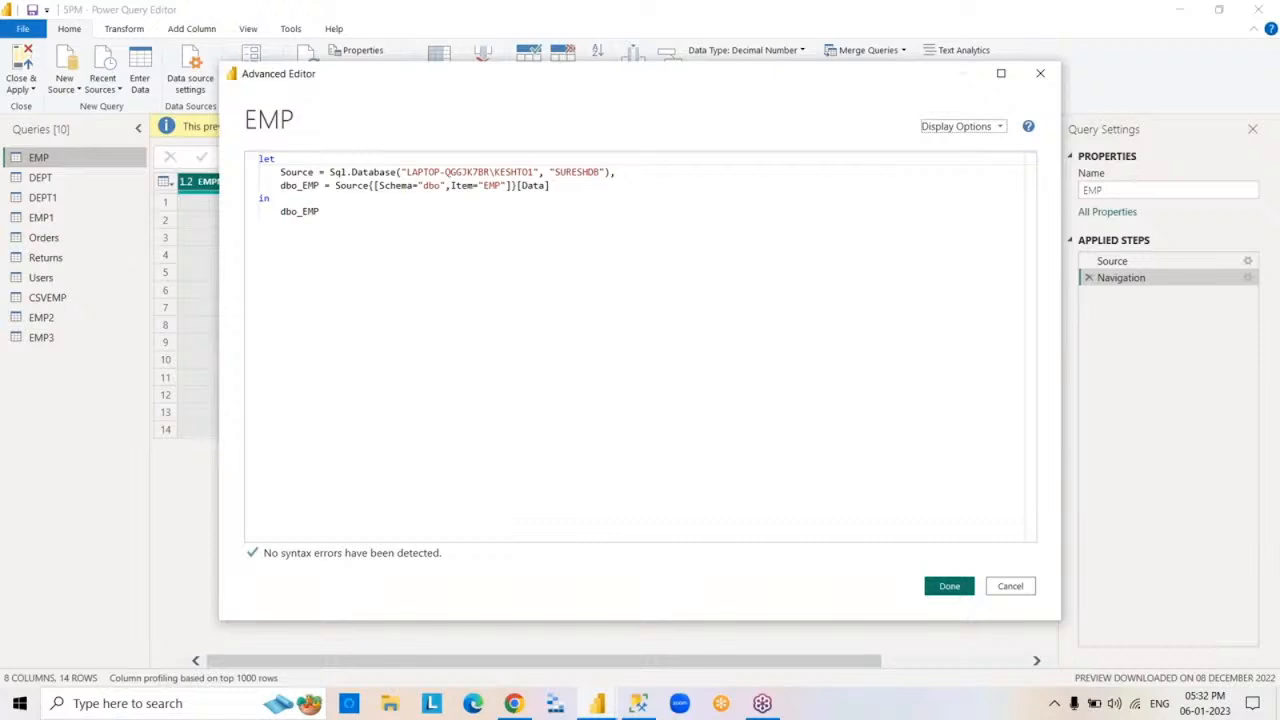
left_click(957, 589)
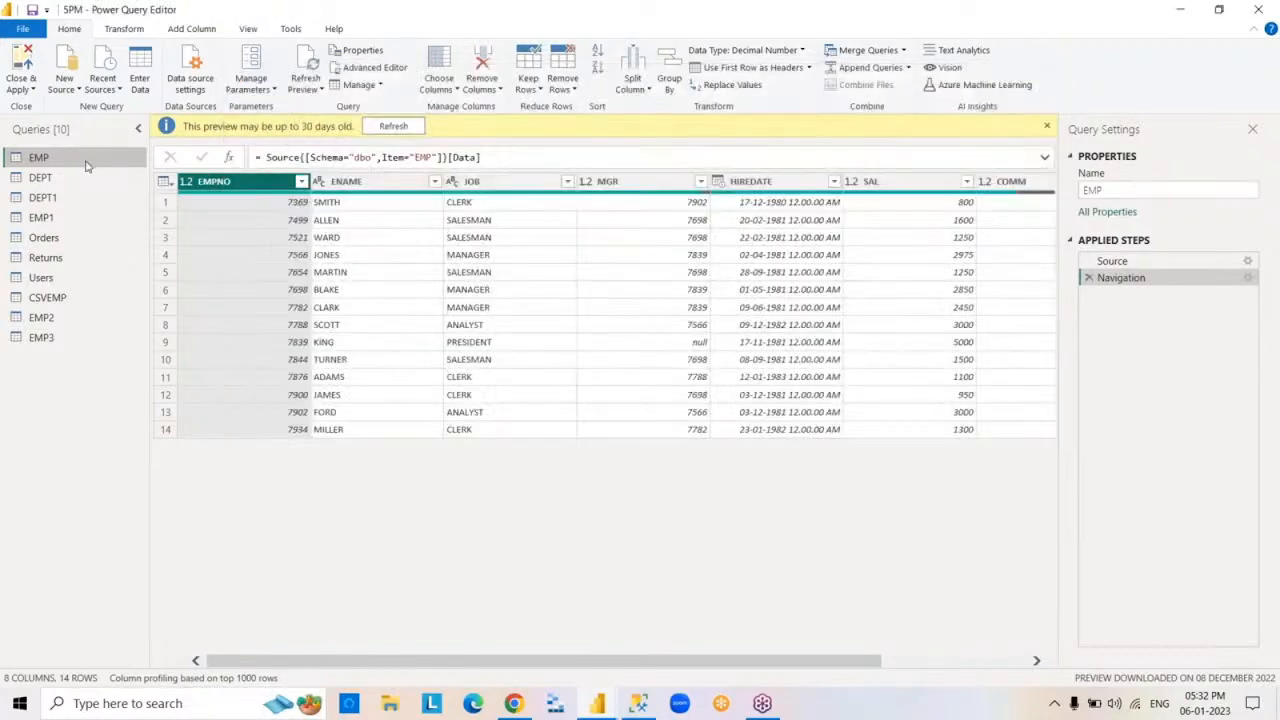
- Review the EMP query's properties, accept them and dismiss the notice about the preview's age
right_click(86, 166)
left_click(189, 436)
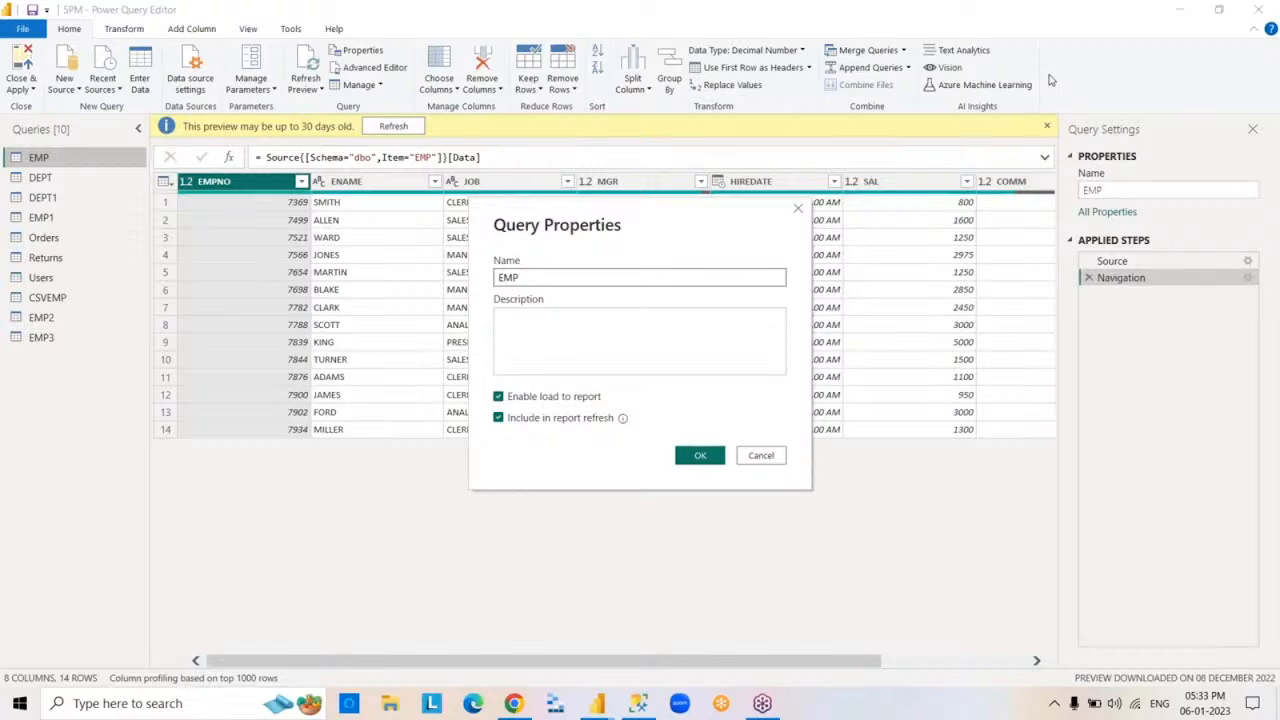
left_click(700, 455)
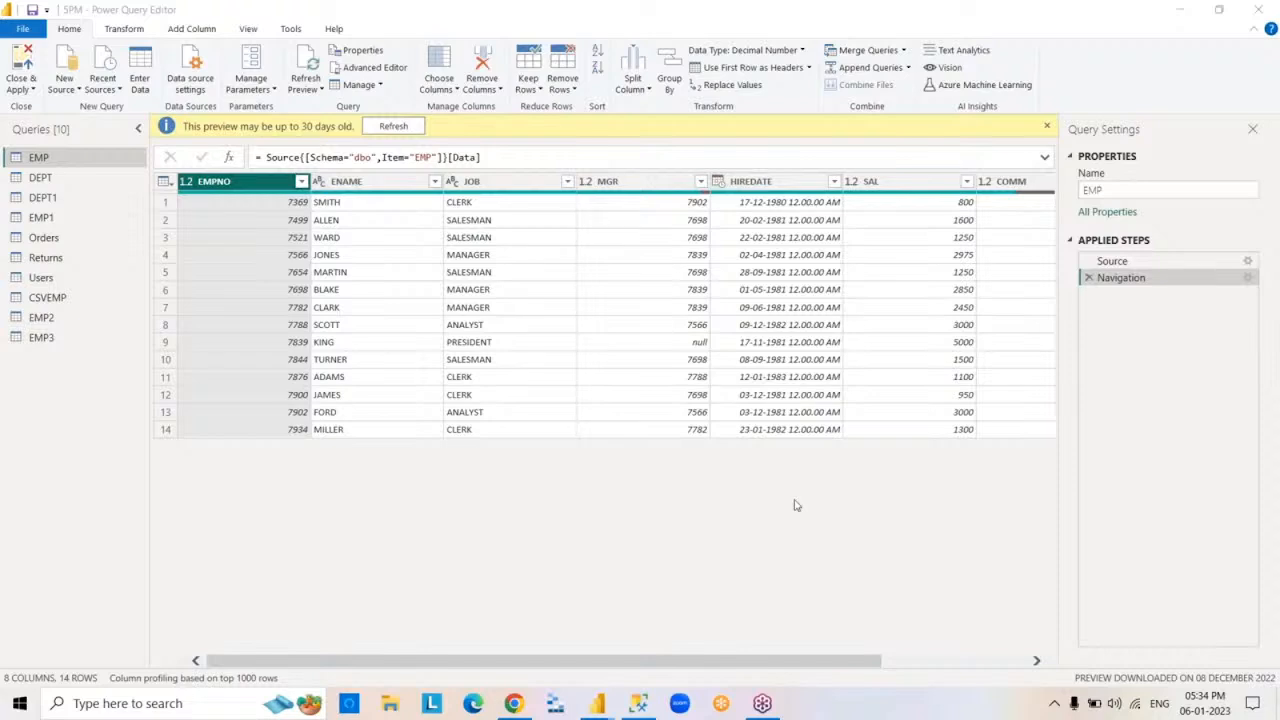
left_click(1047, 129)
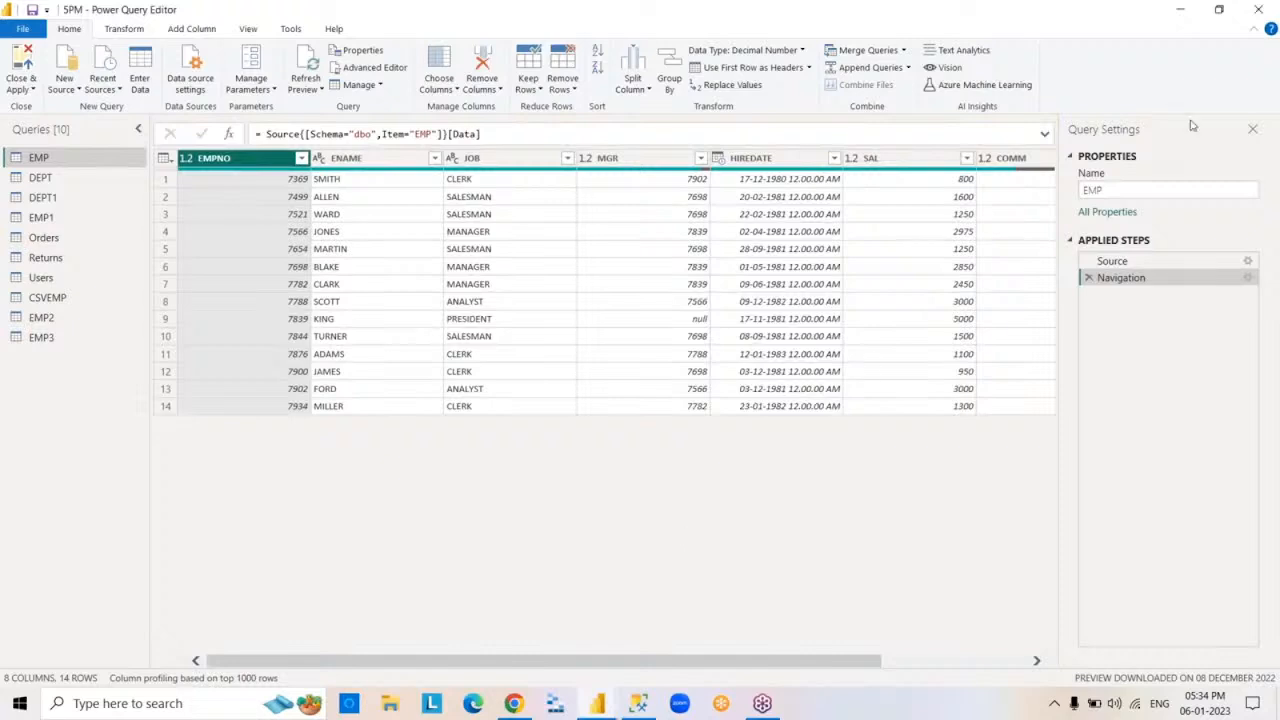
left_click(1272, 85)
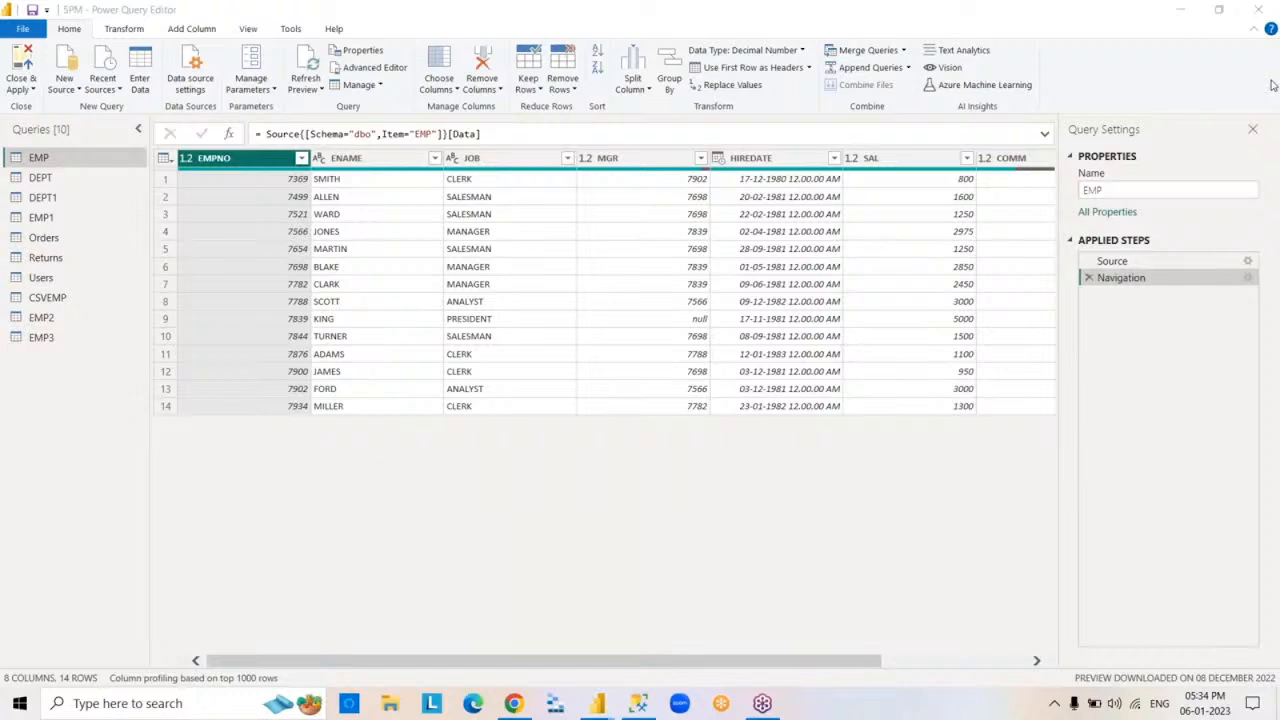
- Filter the EMPNO column to 7369 and 7788, and remove that filter from the EMP query's applied steps
left_click(302, 160)
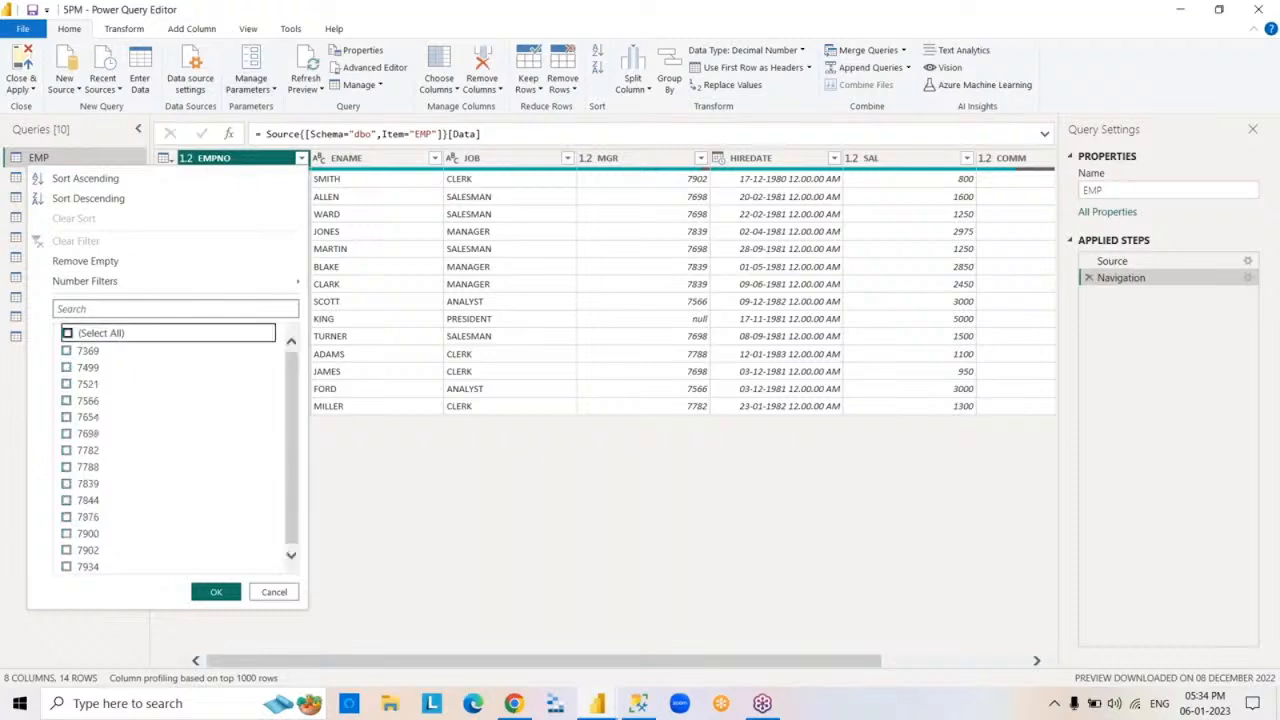
left_click(66, 333)
left_click(67, 350)
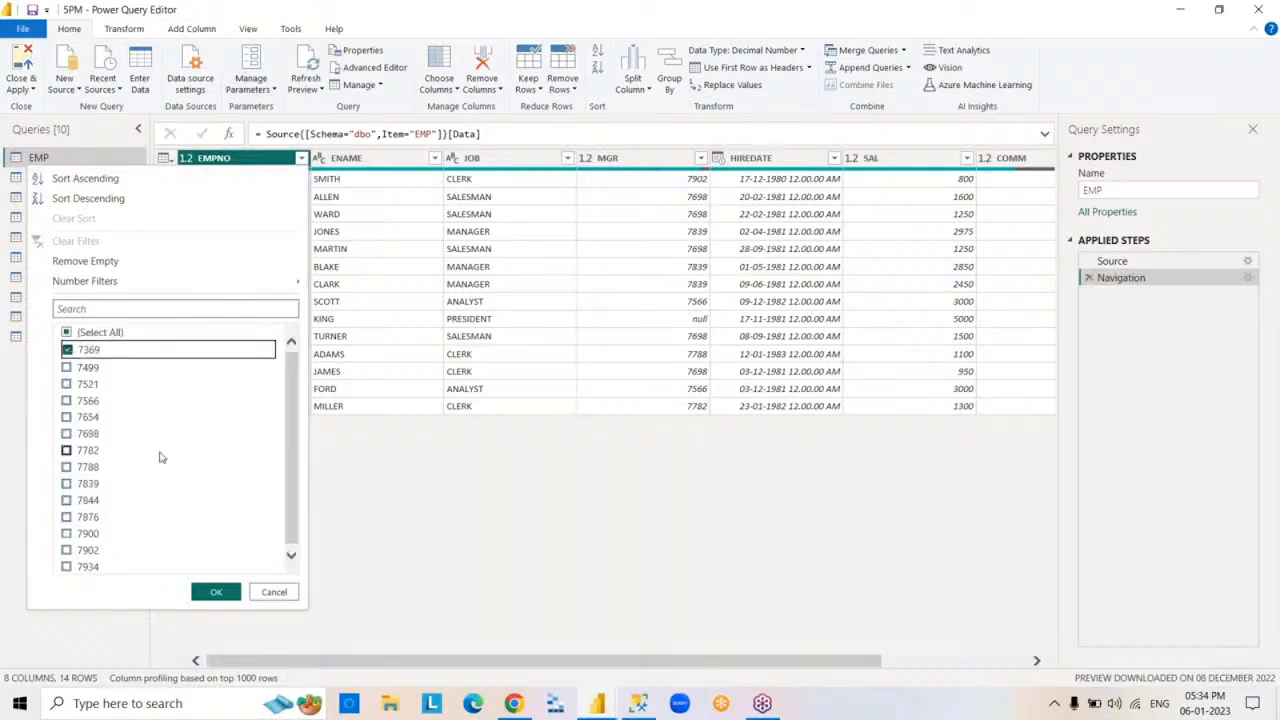
left_click(66, 466)
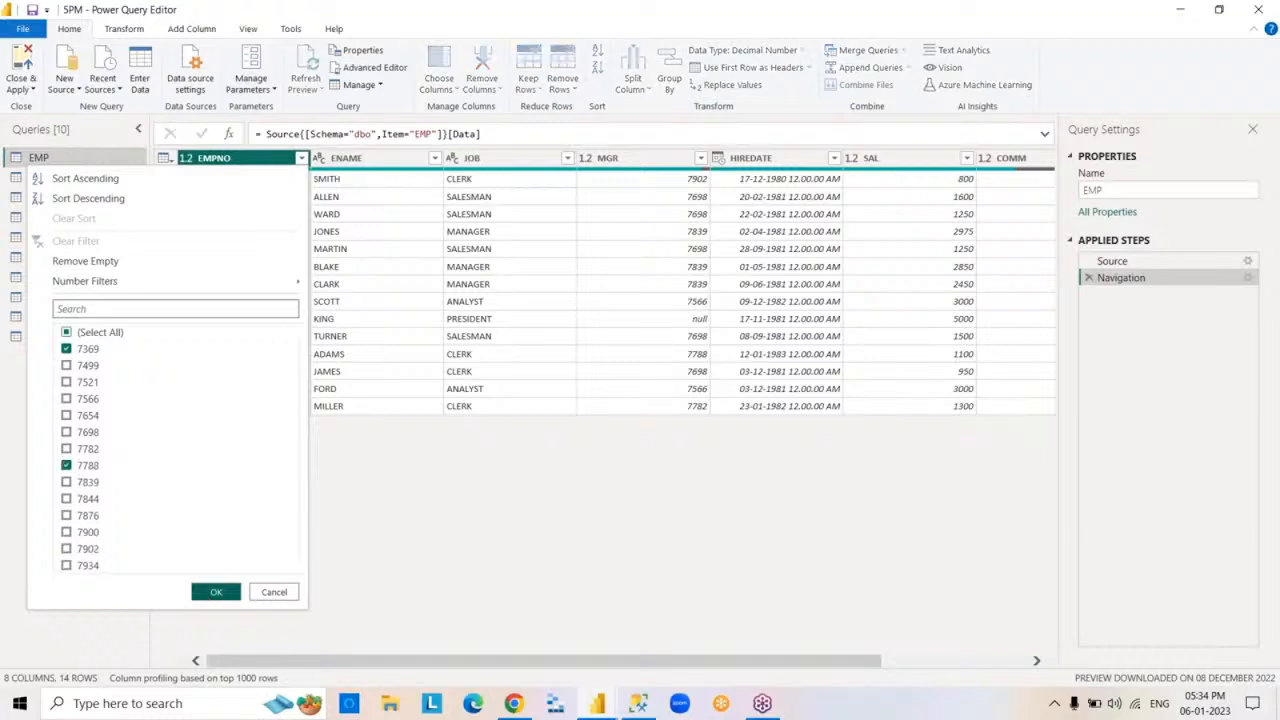
left_click(208, 594)
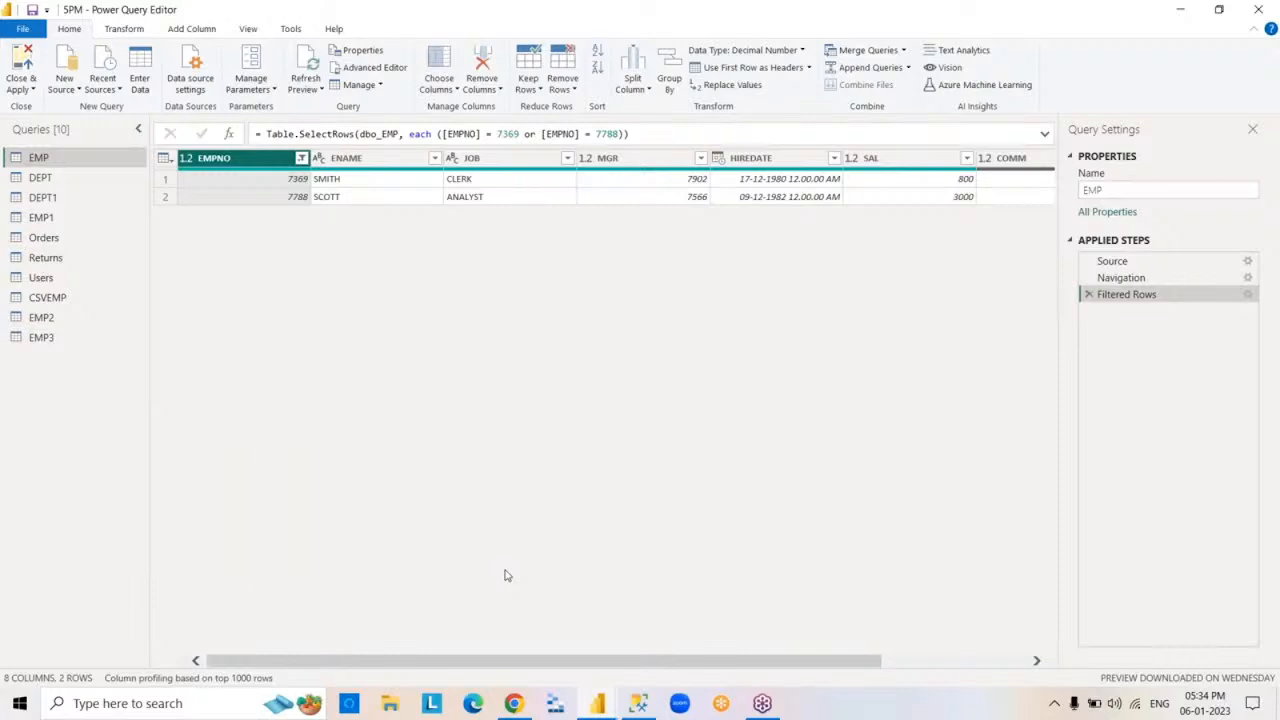
left_click(1089, 295)
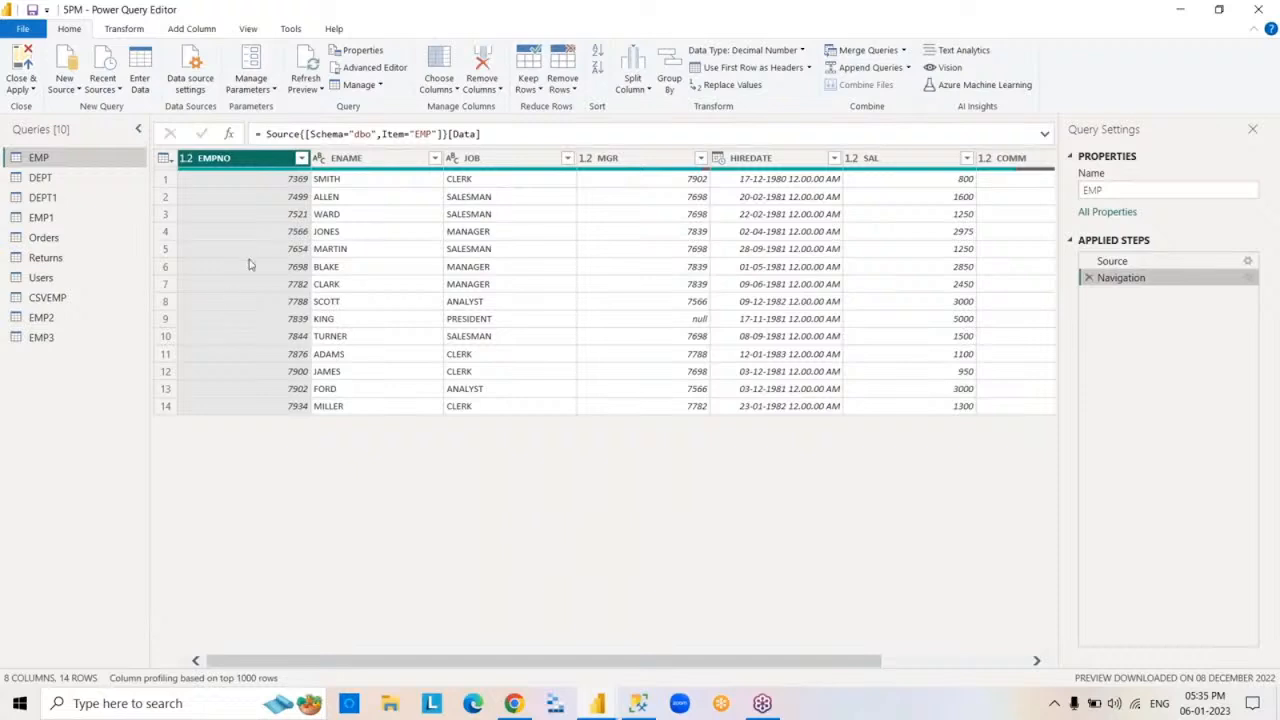
- Sort the EMP table by EMPNO in ascending order and remove that sort from the applied steps
left_click(302, 159)
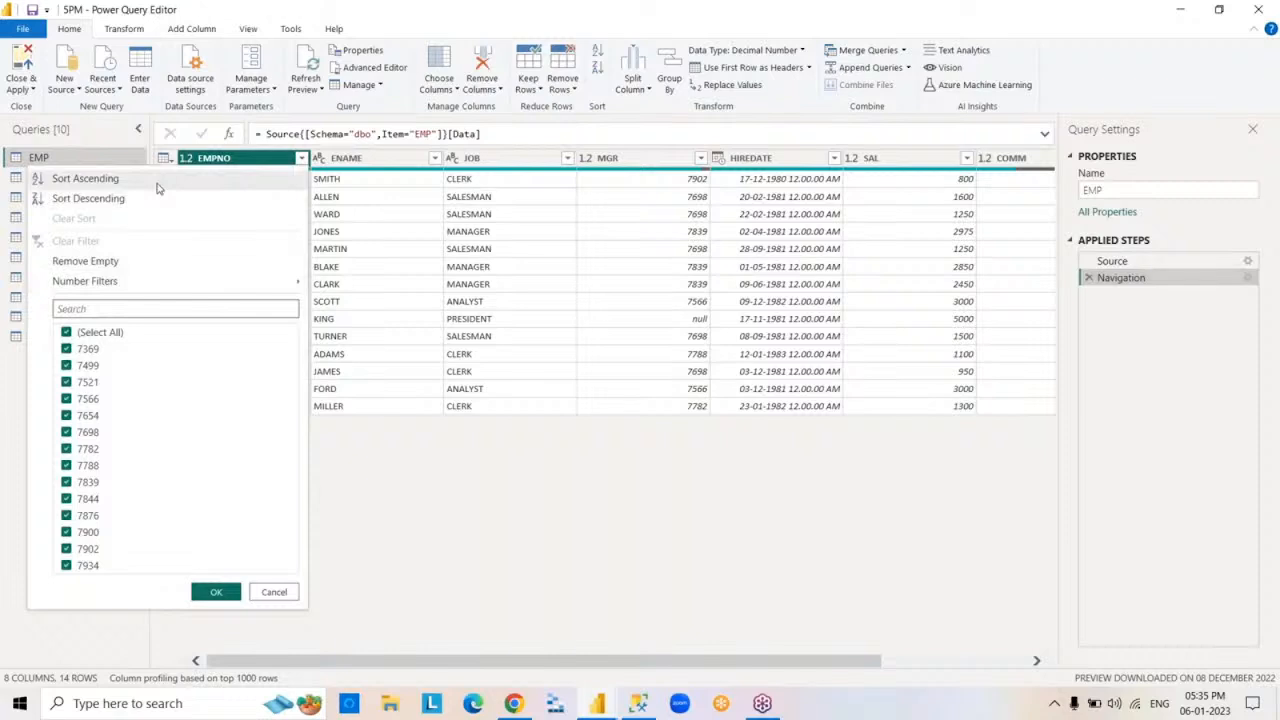
left_click(85, 178)
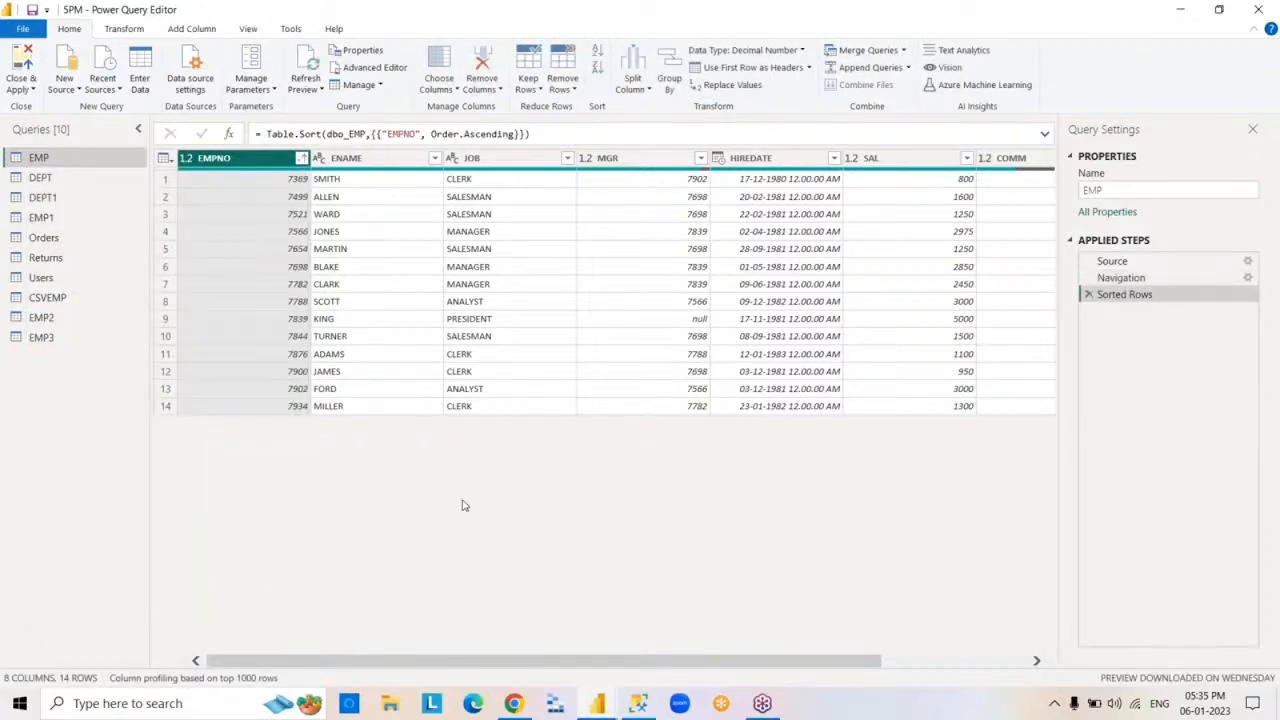
left_click(1090, 295)
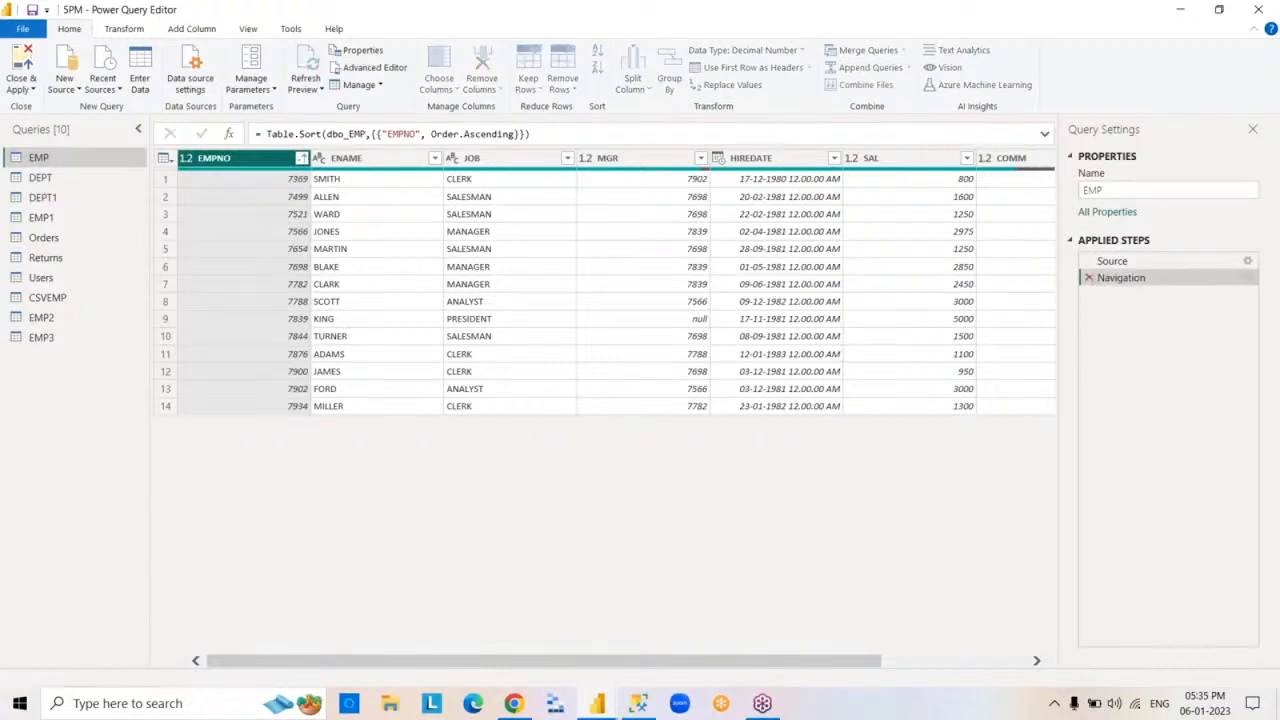
- Sort the EMP table by EMPNO in descending order and remove that sort from the applied steps
left_click(301, 160)
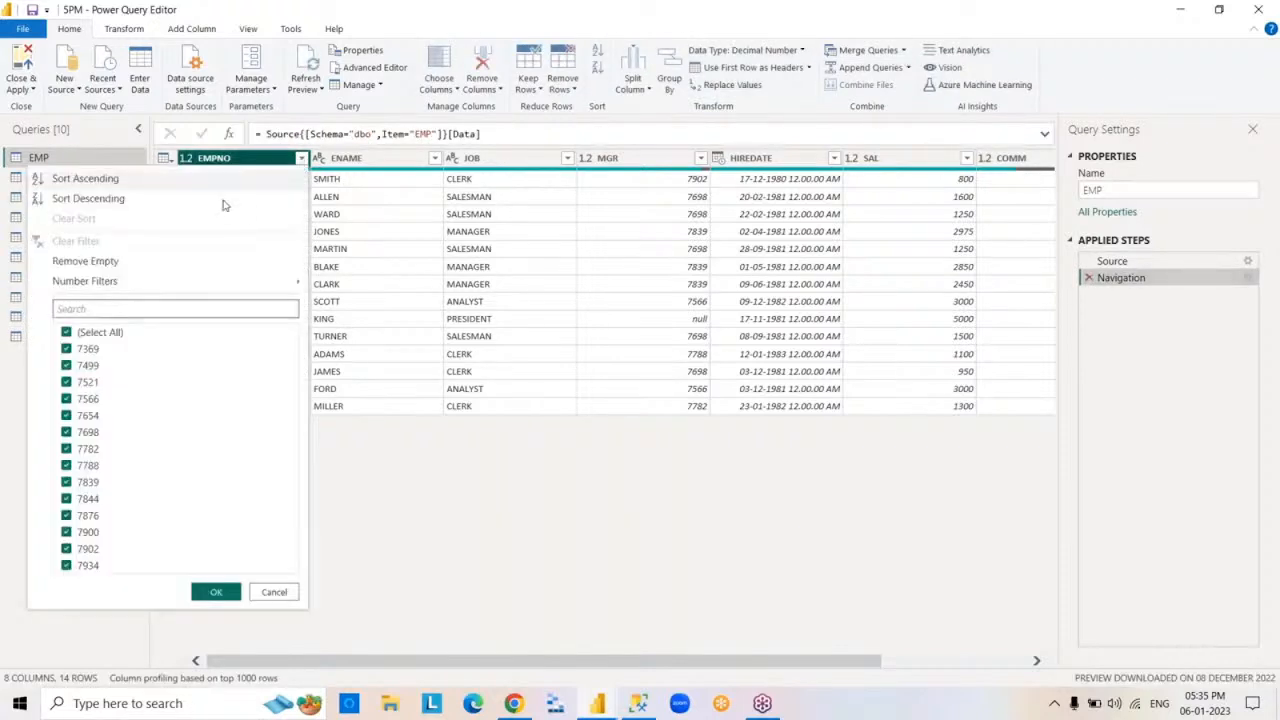
left_click(88, 198)
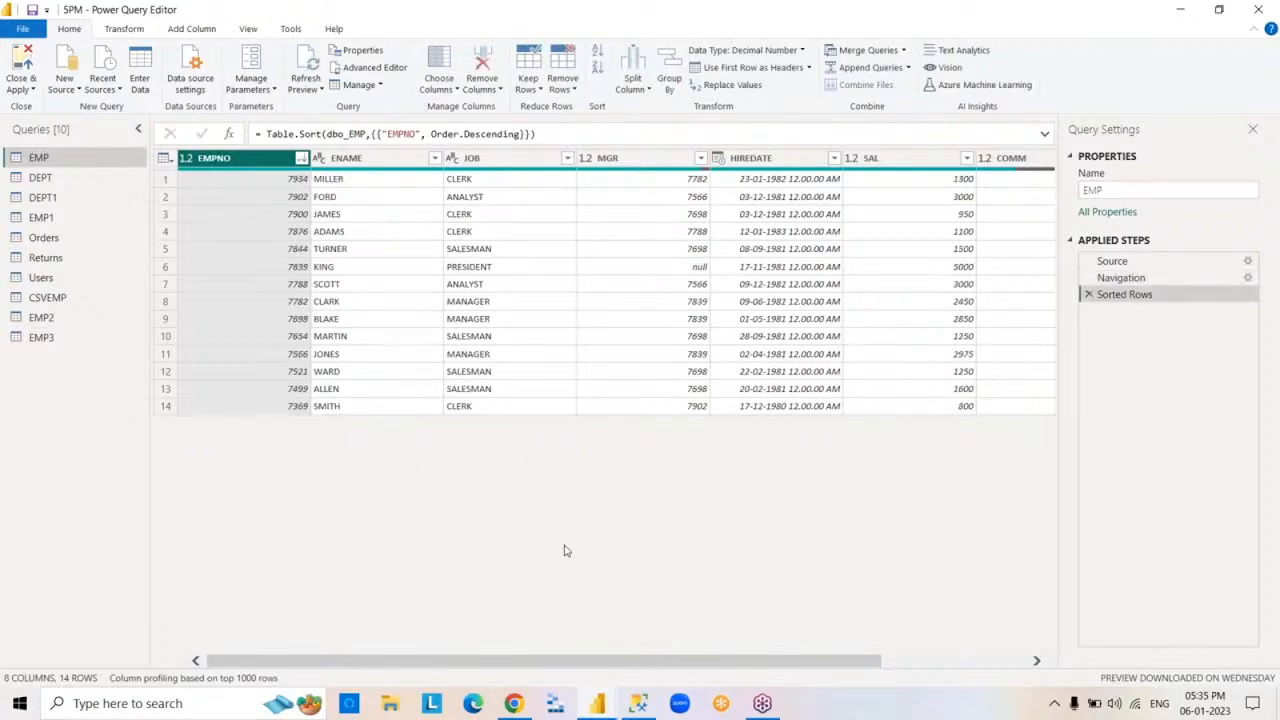
left_click(1089, 295)
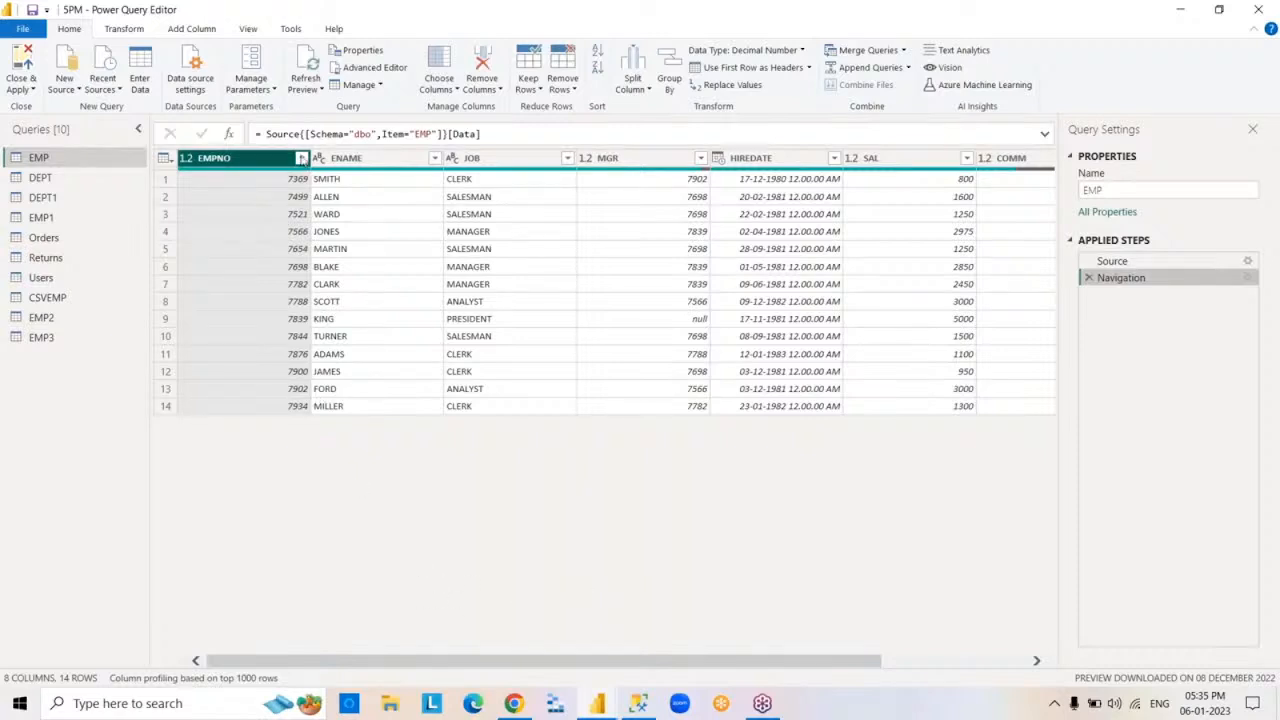
- Apply Remove Empty to the EMP table's COMM column and delete the resulting filter from the applied steps
left_click(301, 158)
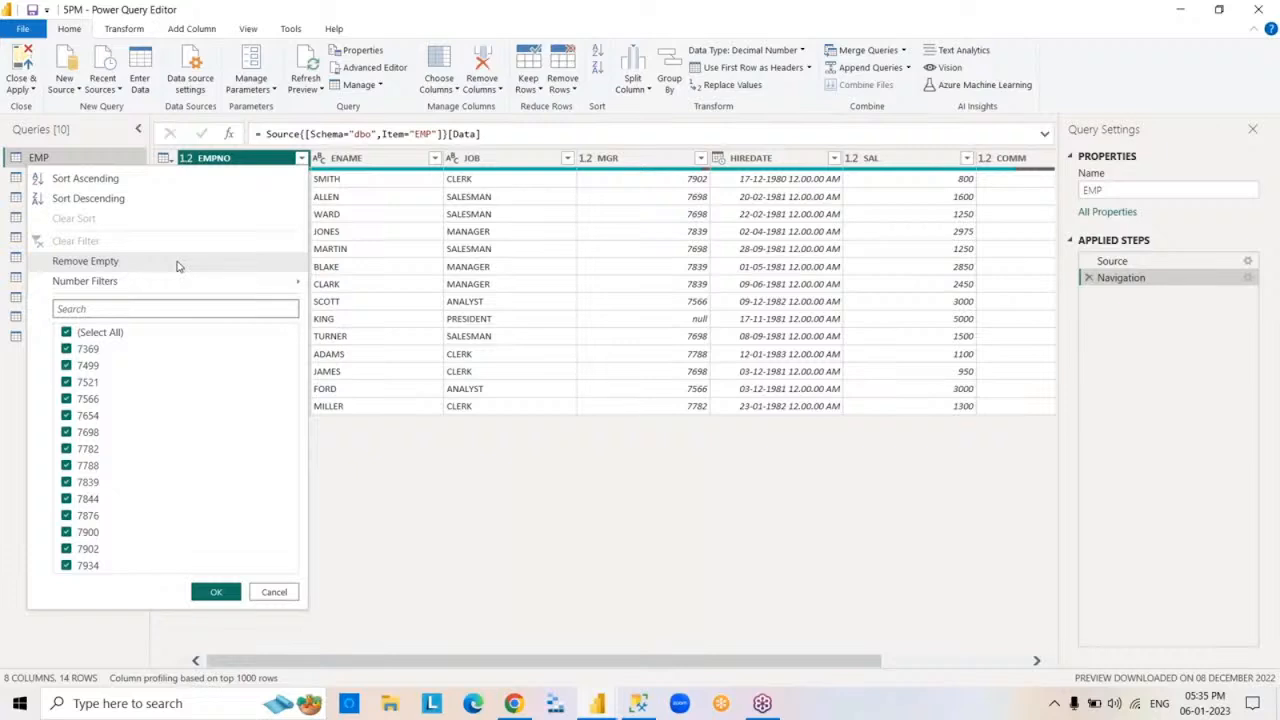
left_click(729, 614)
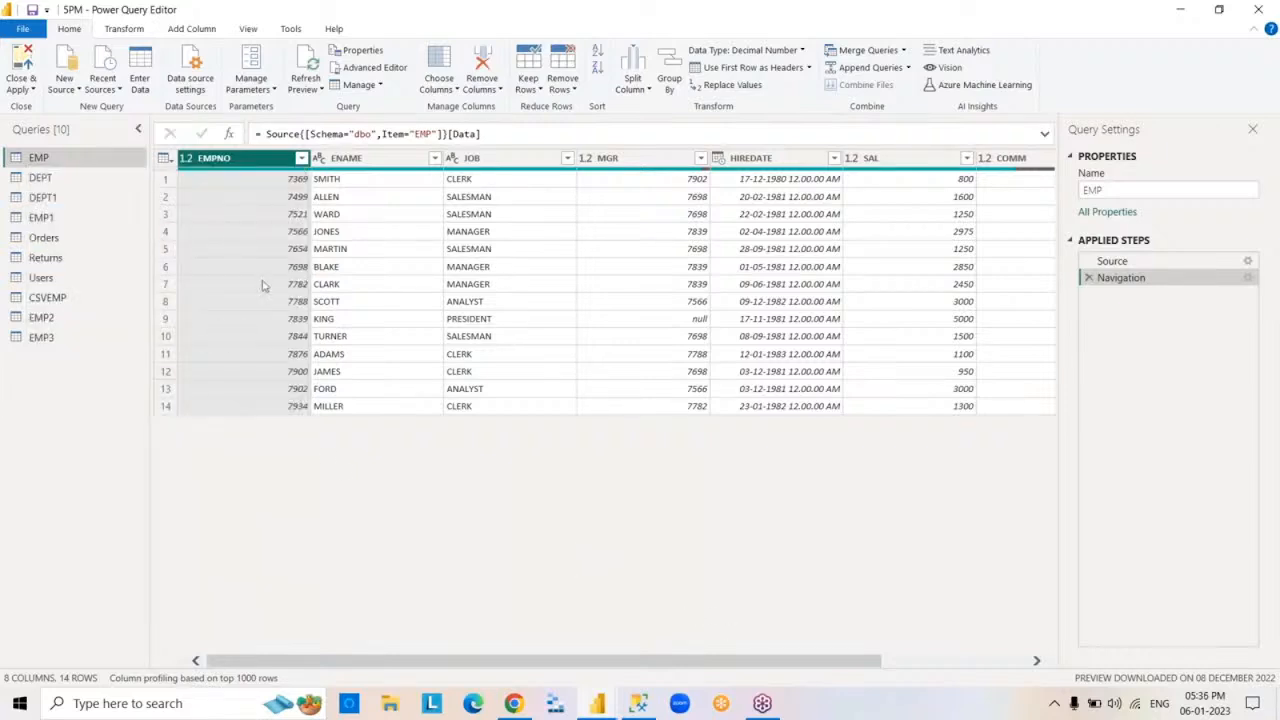
left_click(1037, 661)
left_click(1037, 661)
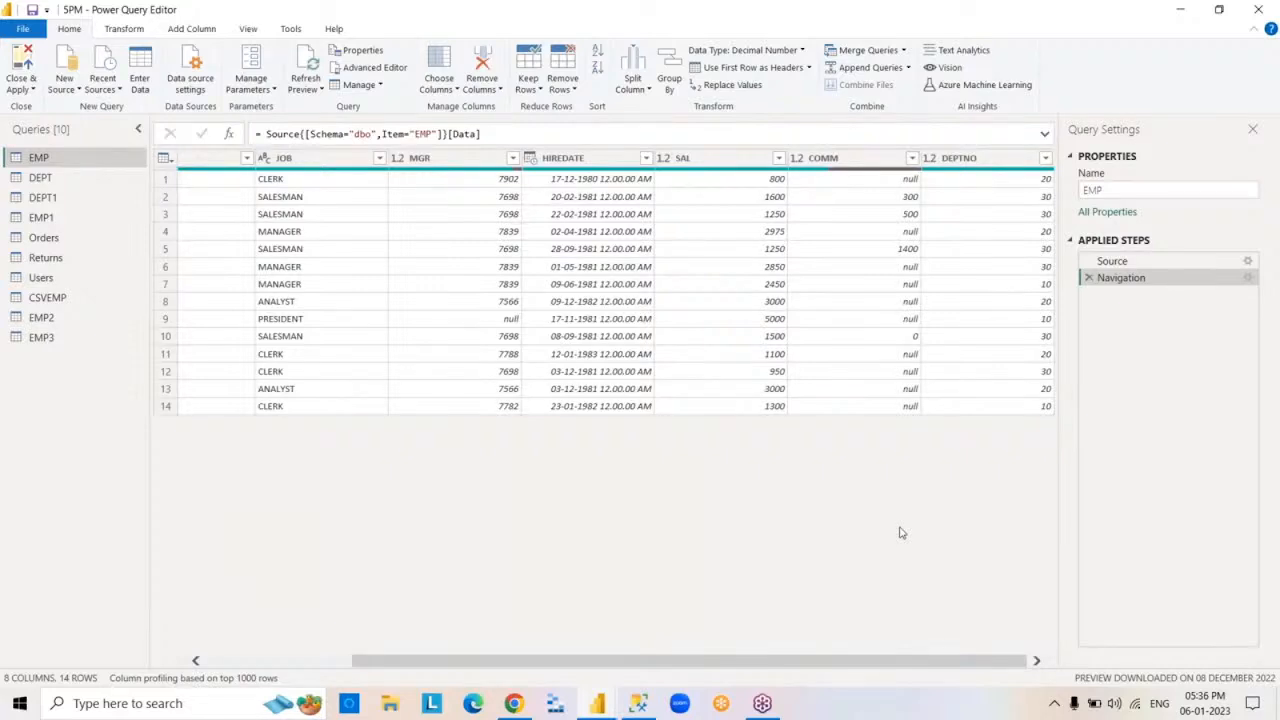
left_click(856, 160)
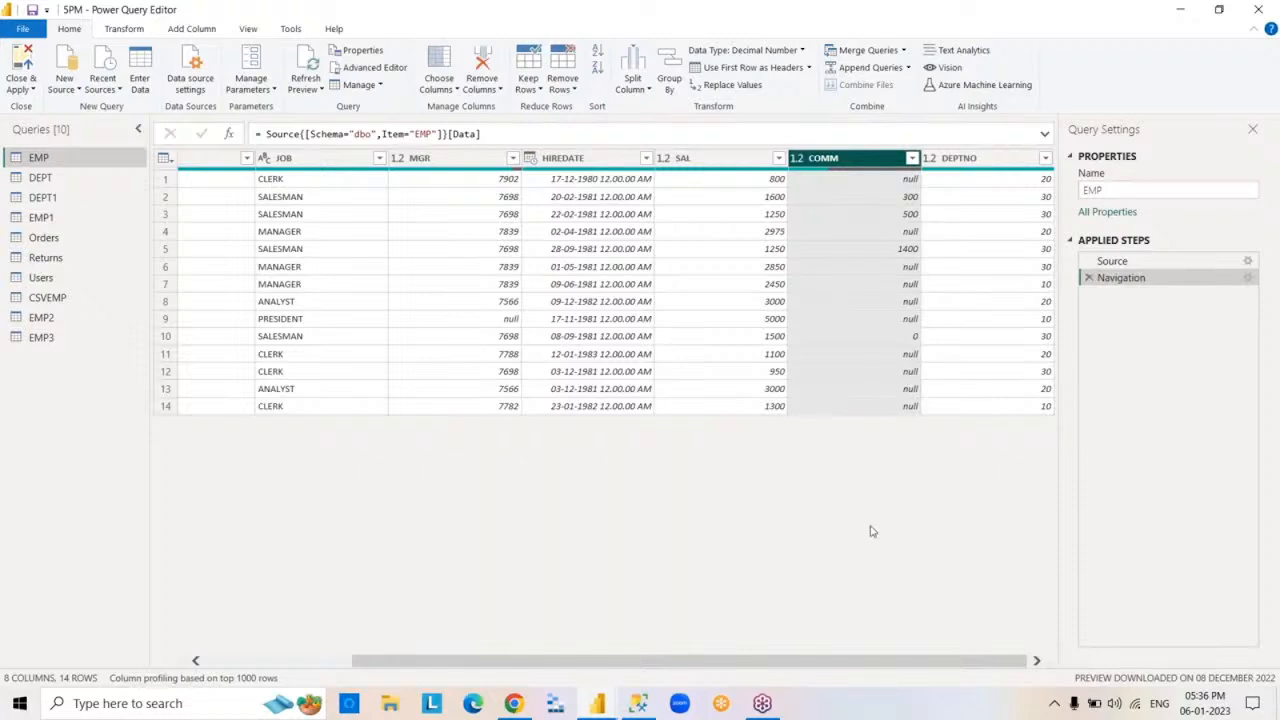
left_click(912, 160)
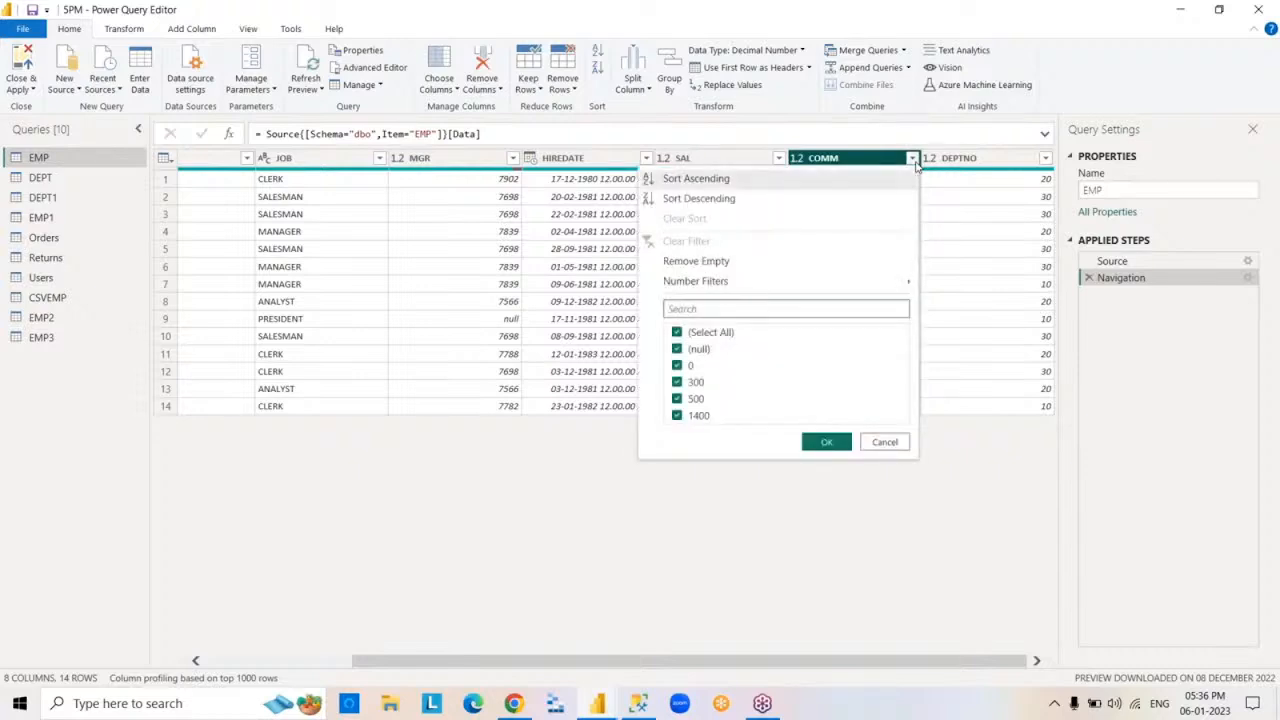
left_click(884, 441)
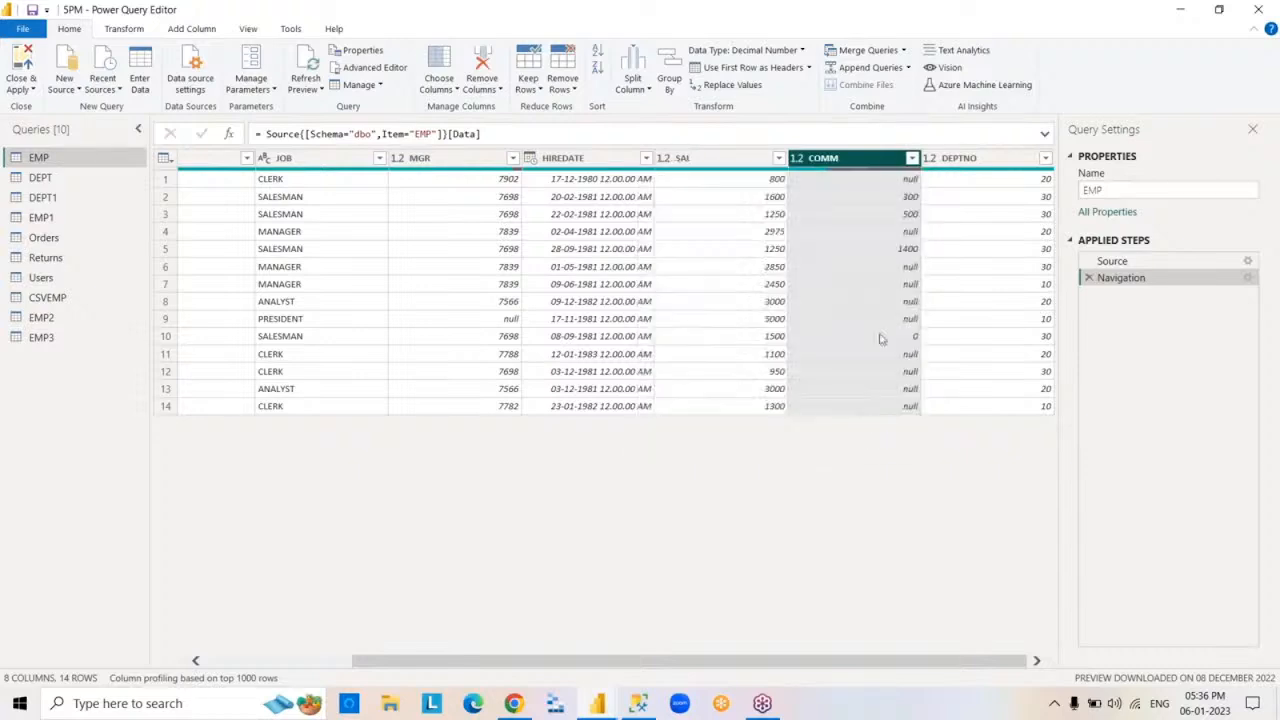
left_click(912, 158)
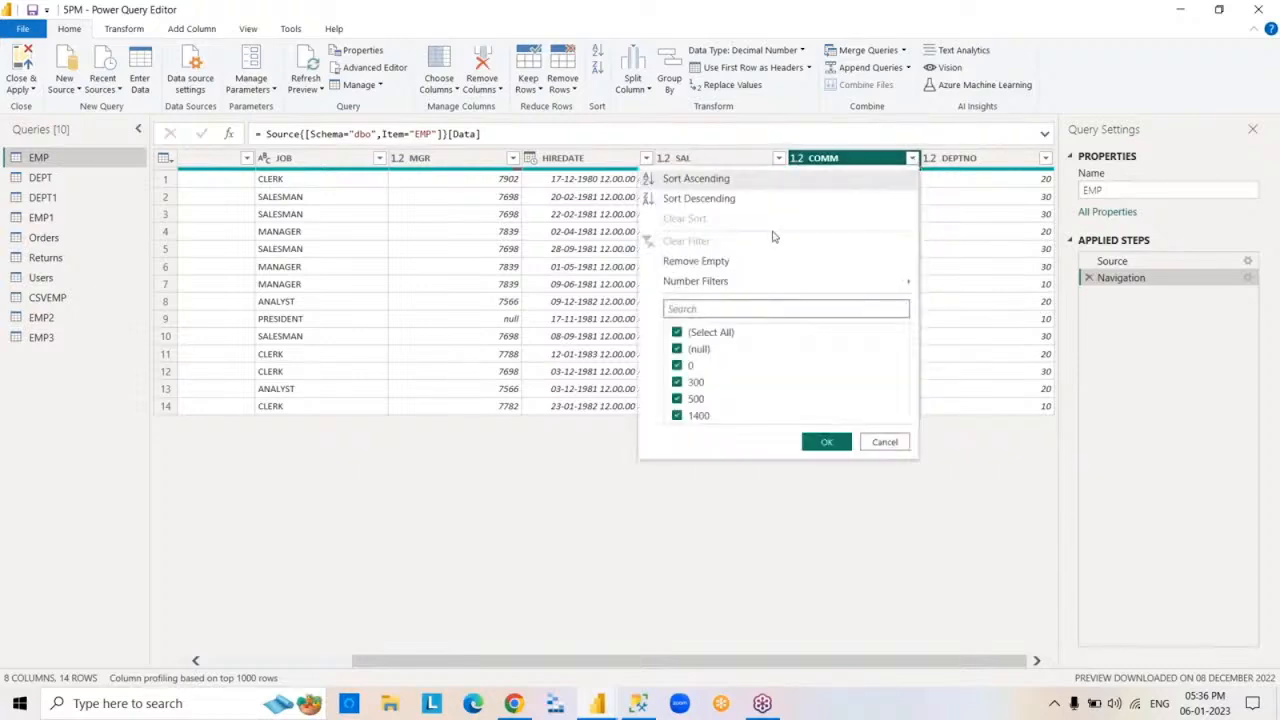
left_click(725, 262)
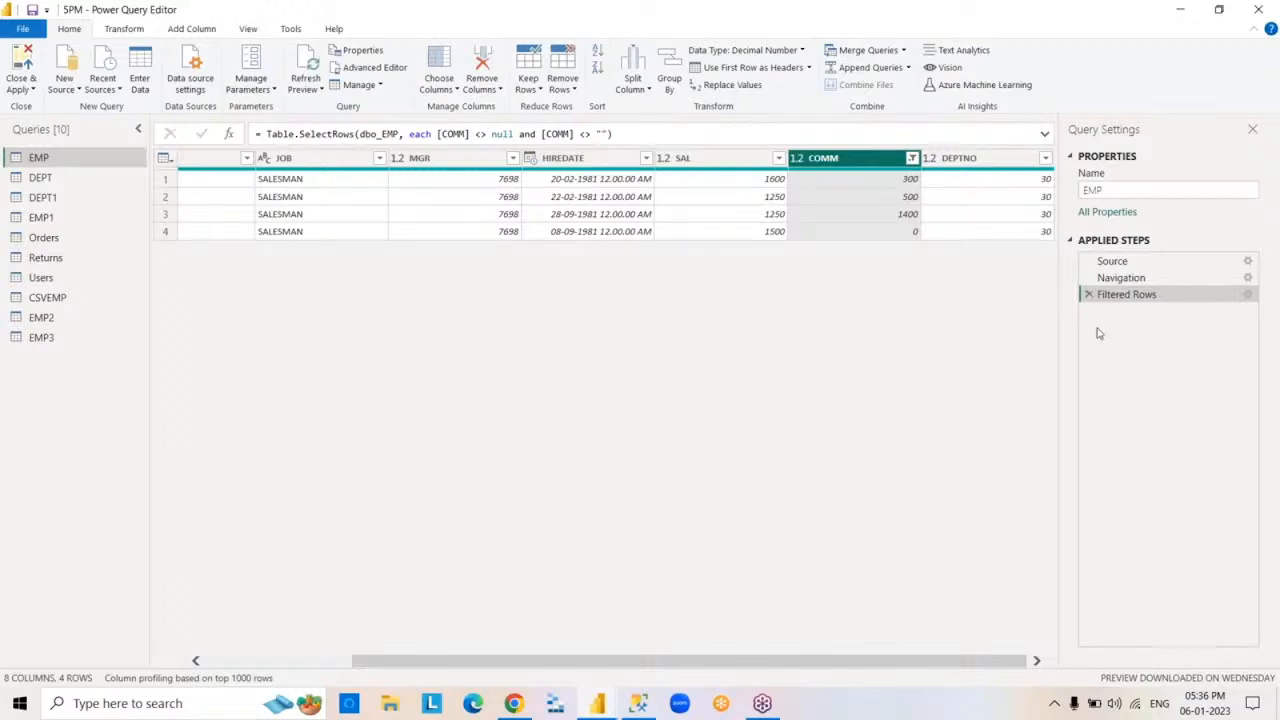
left_click(1089, 295)
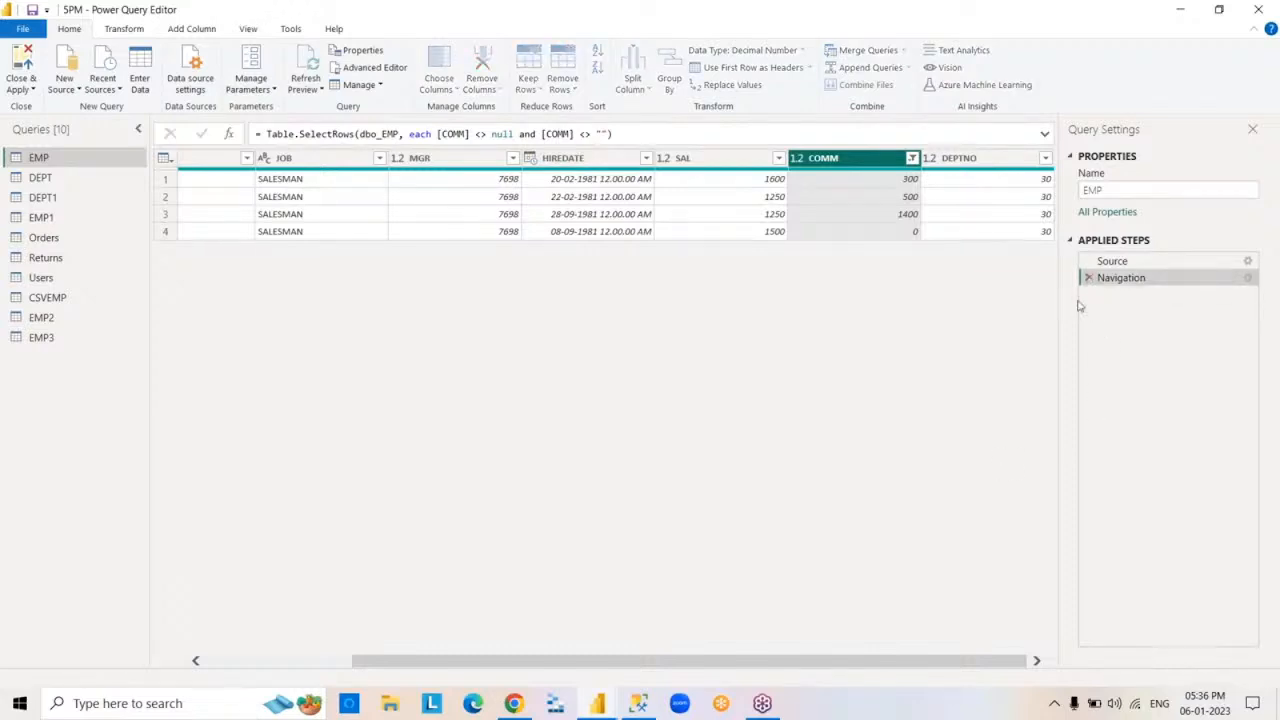
- Filter the EMP table's EMPNO column to rows where it equals 7369 and equals 7788
left_click(297, 661)
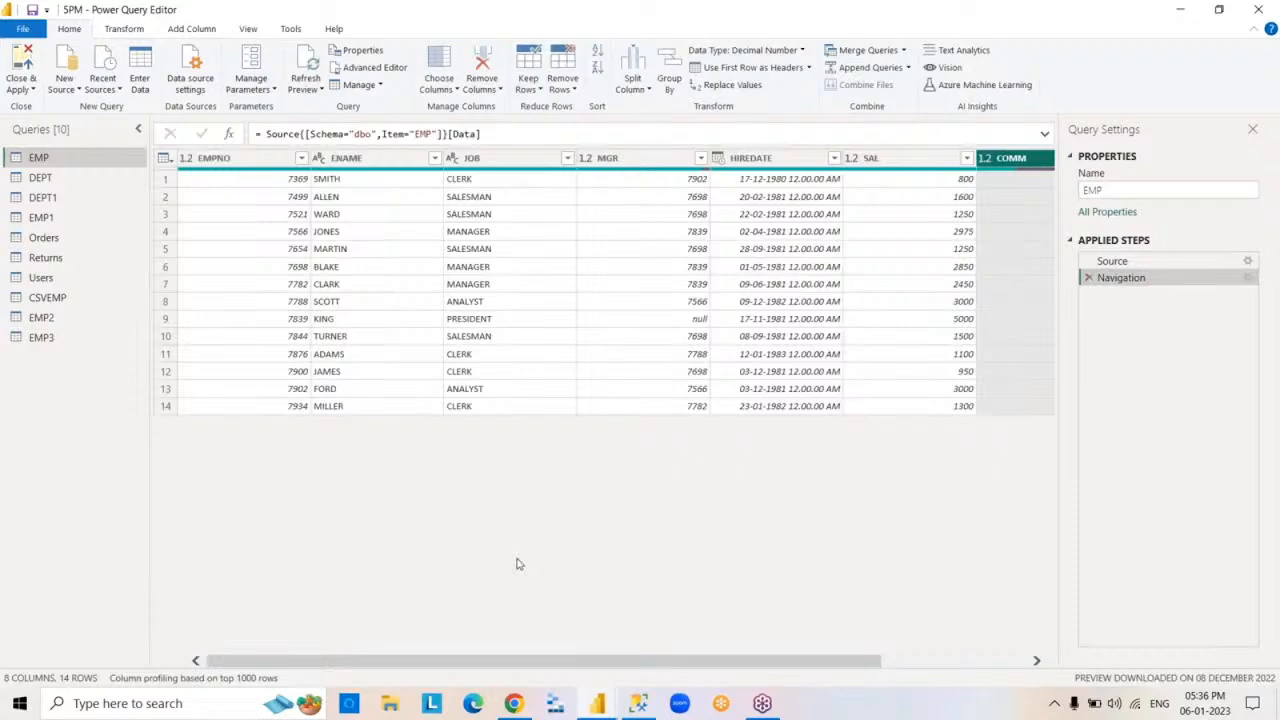
left_click(270, 162)
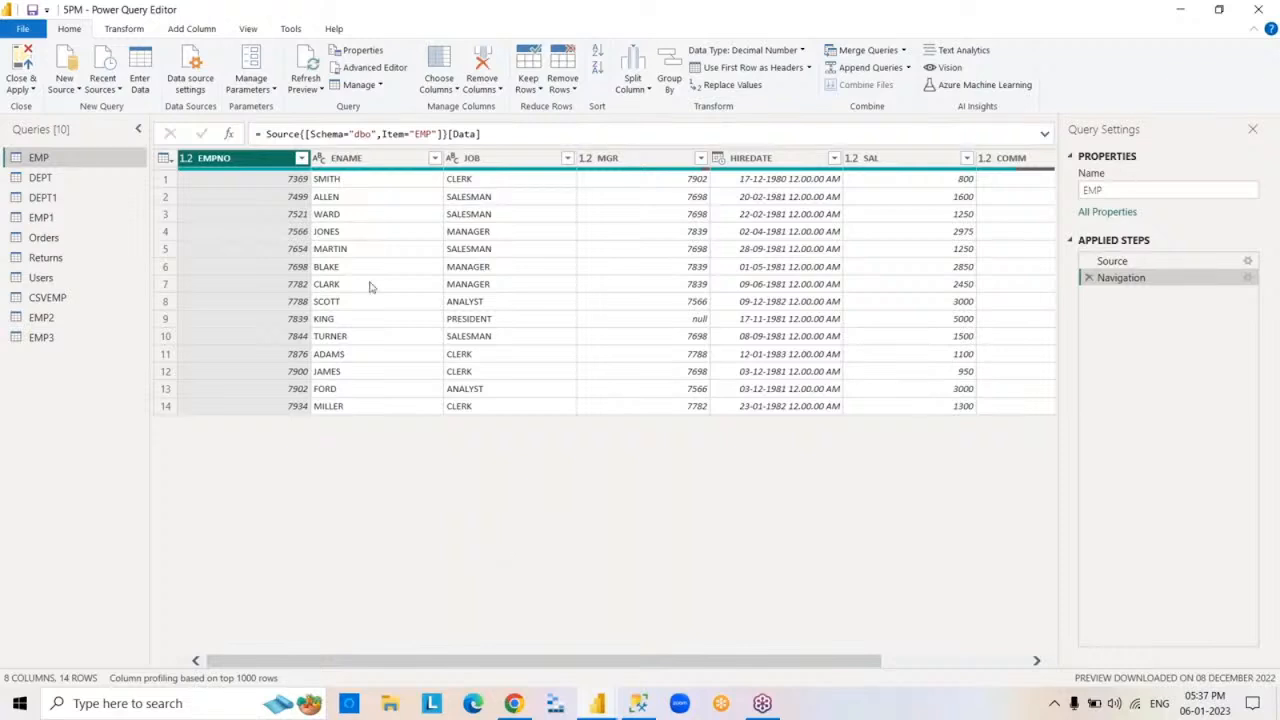
left_click(301, 159)
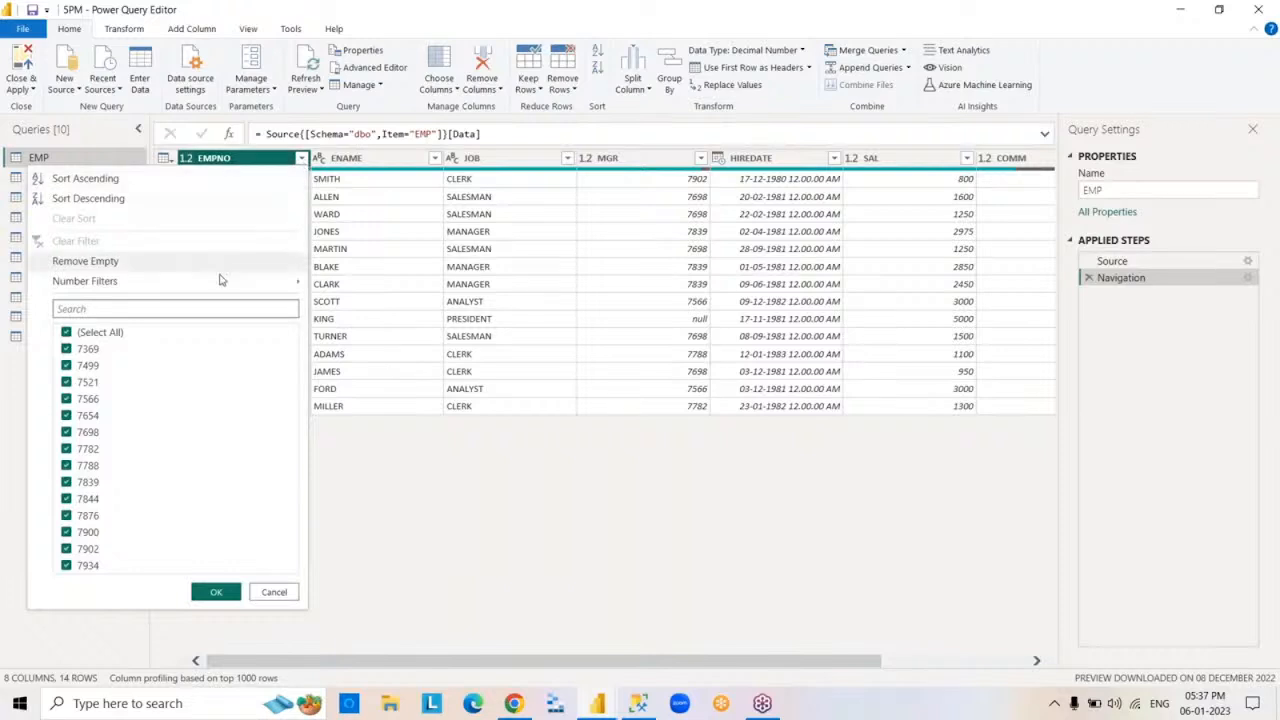
mouse_move(197, 287)
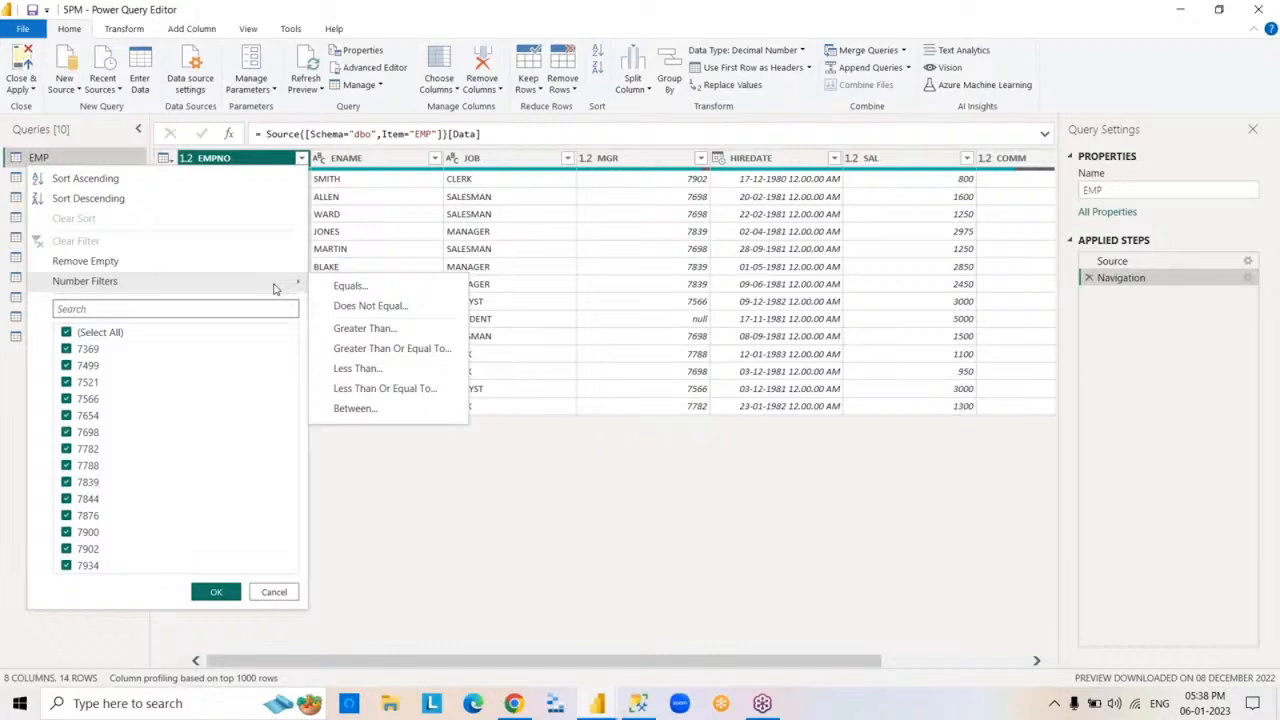
left_click(352, 286)
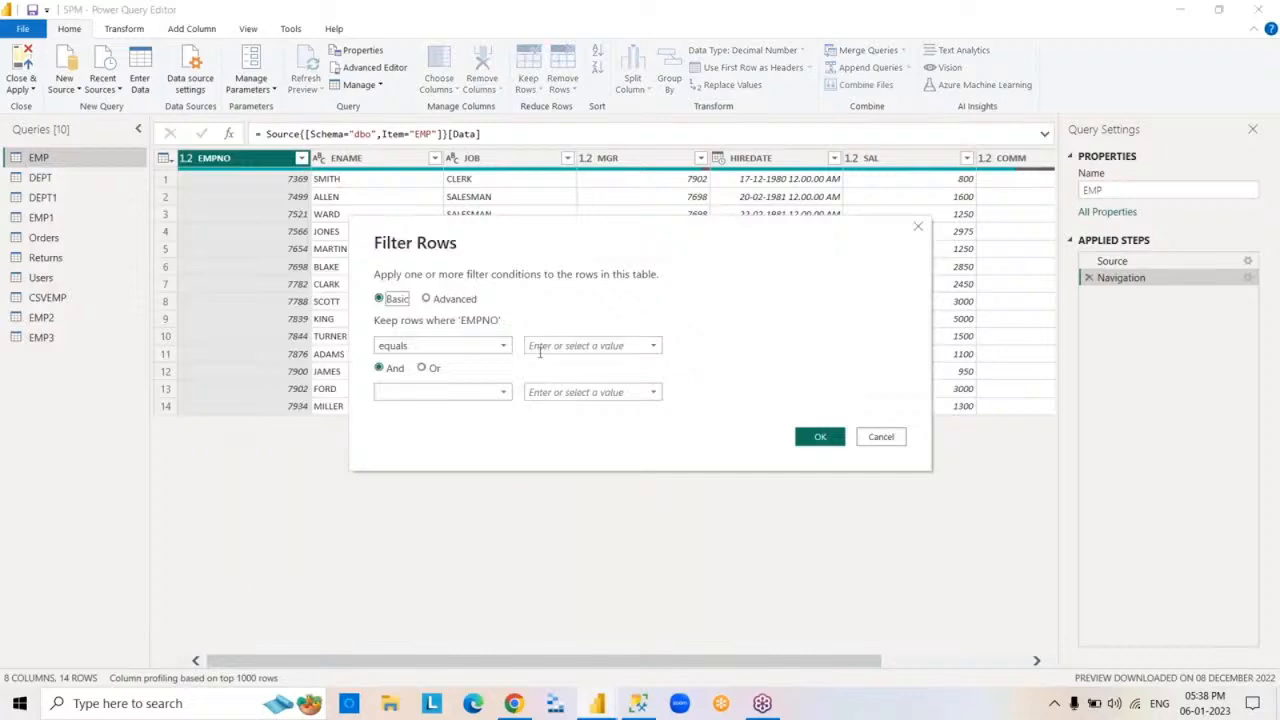
type("7369")
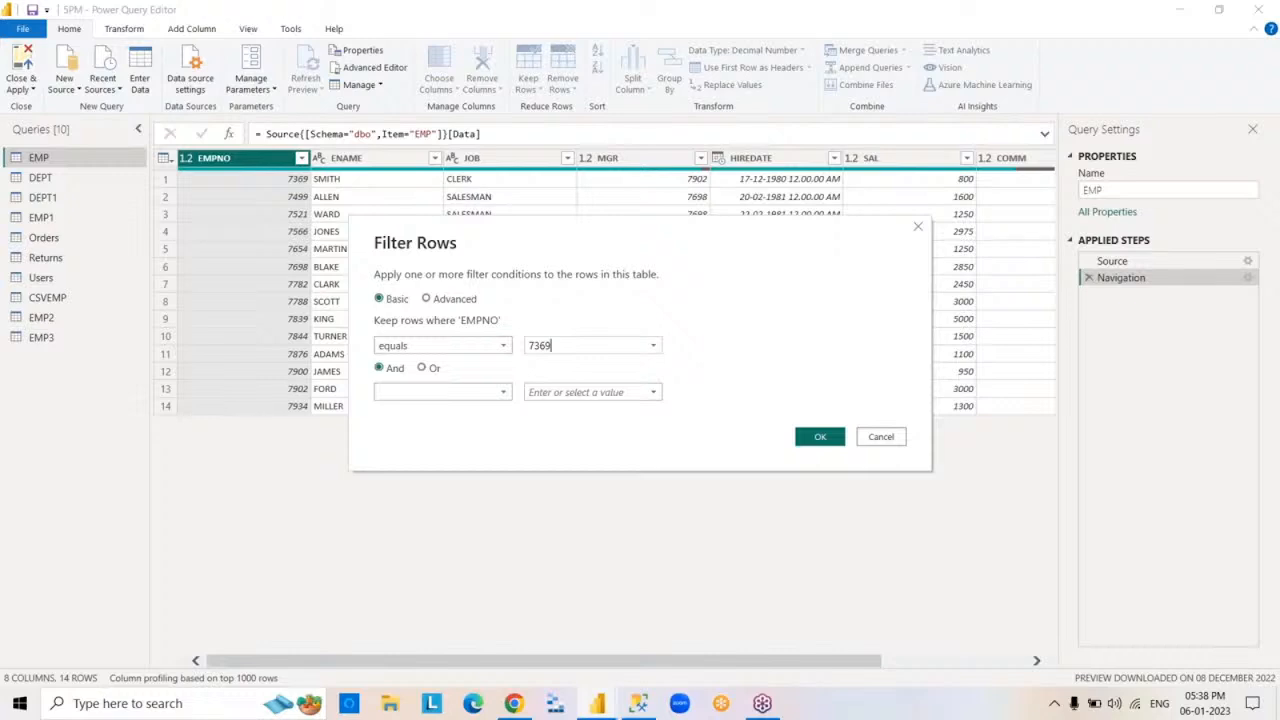
left_click(488, 392)
left_click(464, 428)
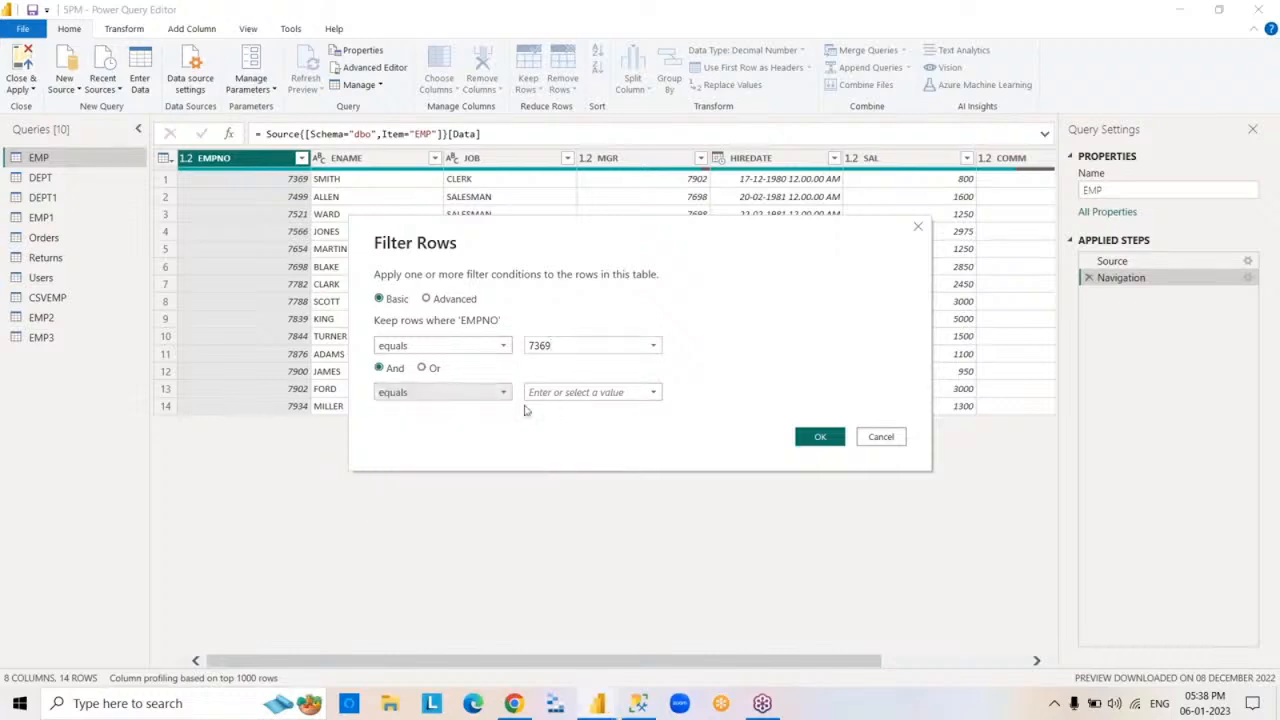
left_click(529, 392)
type("7788")
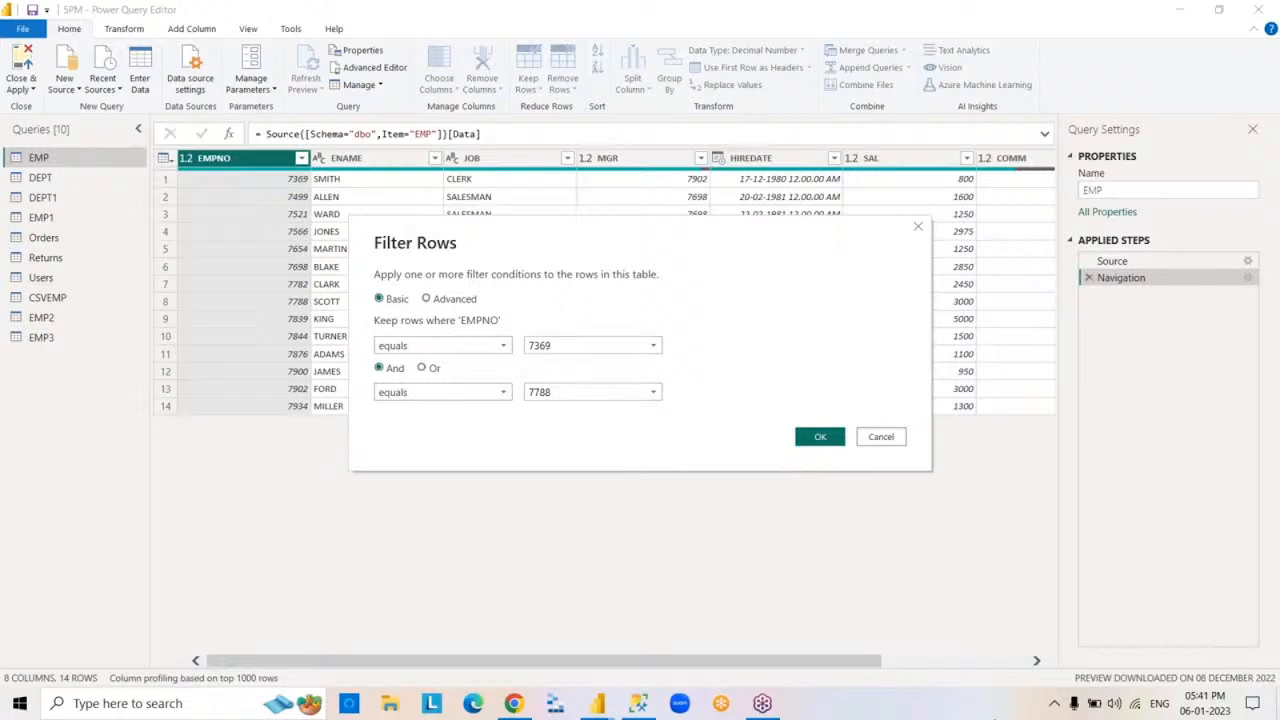
left_click(820, 437)
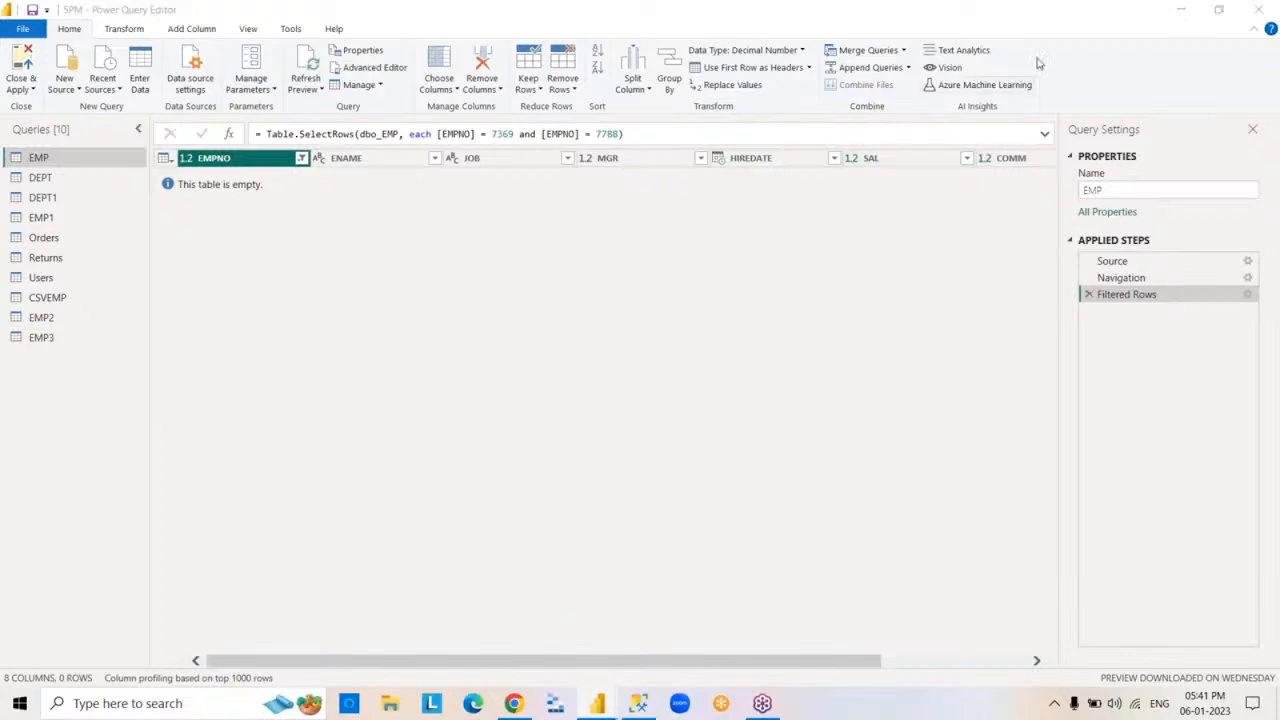
- Change the EMPNO filter so its two conditions are joined by Or, and delete the Filtered Rows step
double_click(1127, 296)
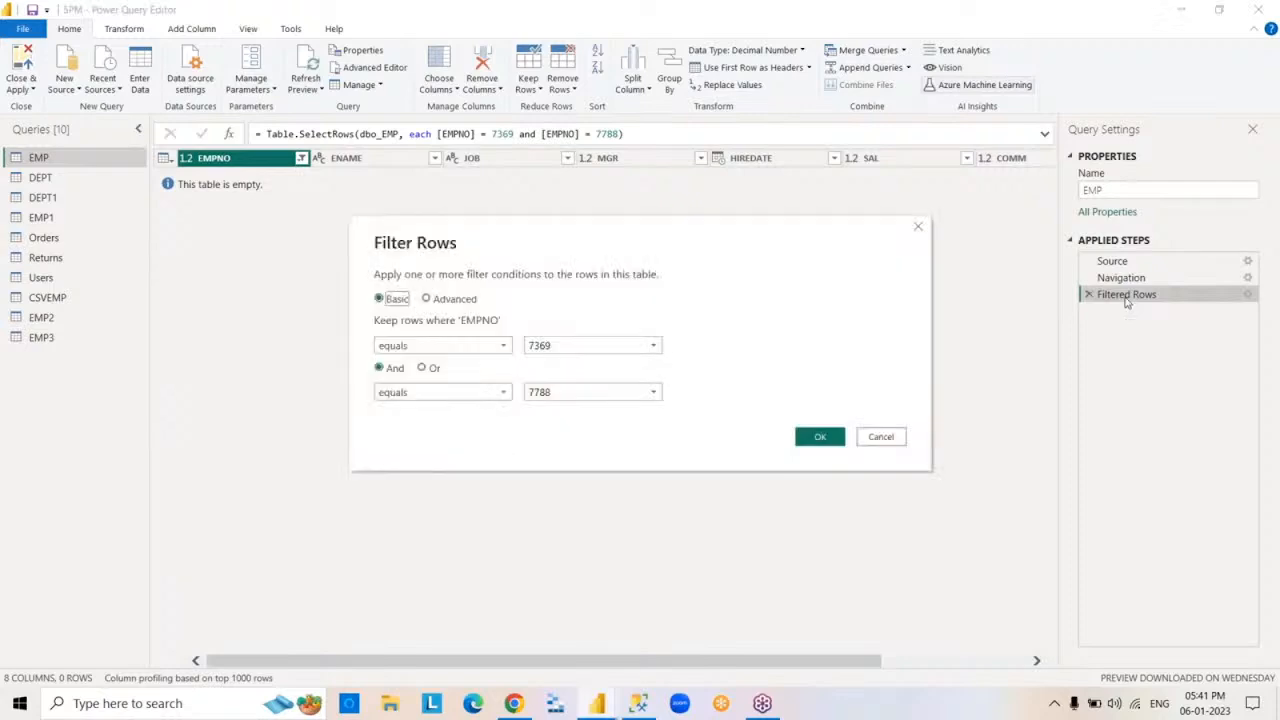
left_click(422, 368)
left_click(816, 438)
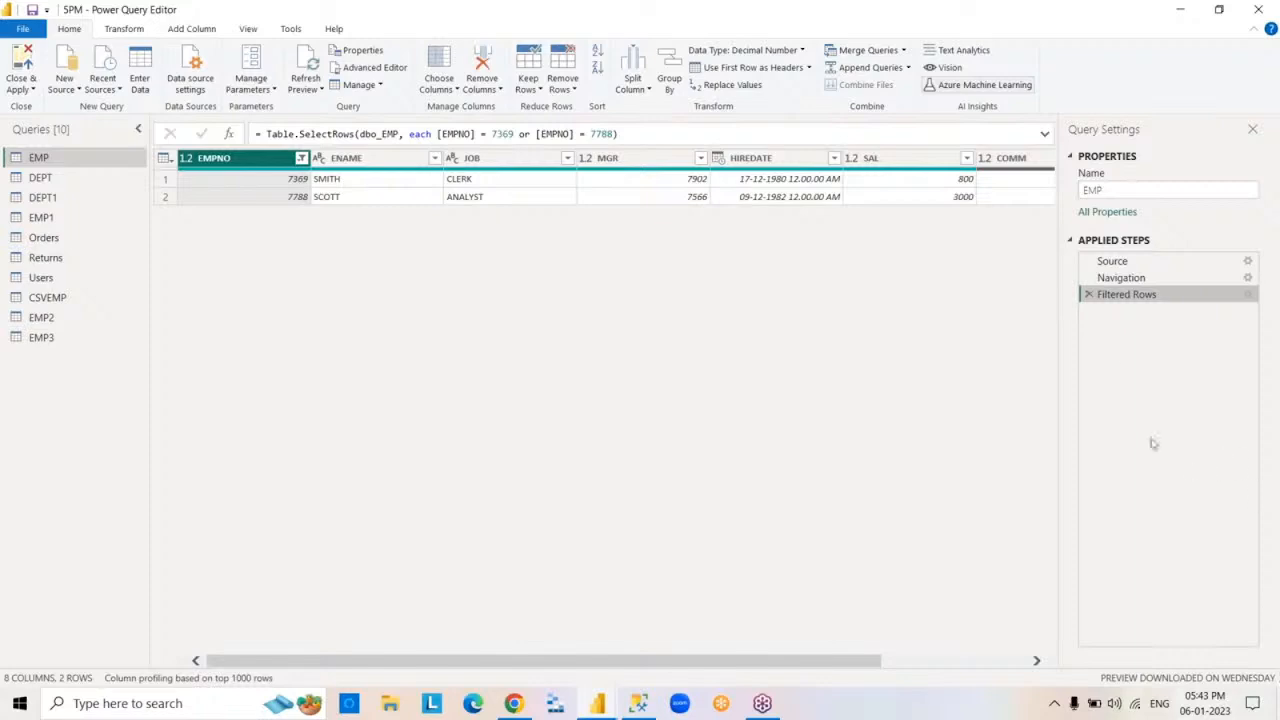
left_click(1089, 295)
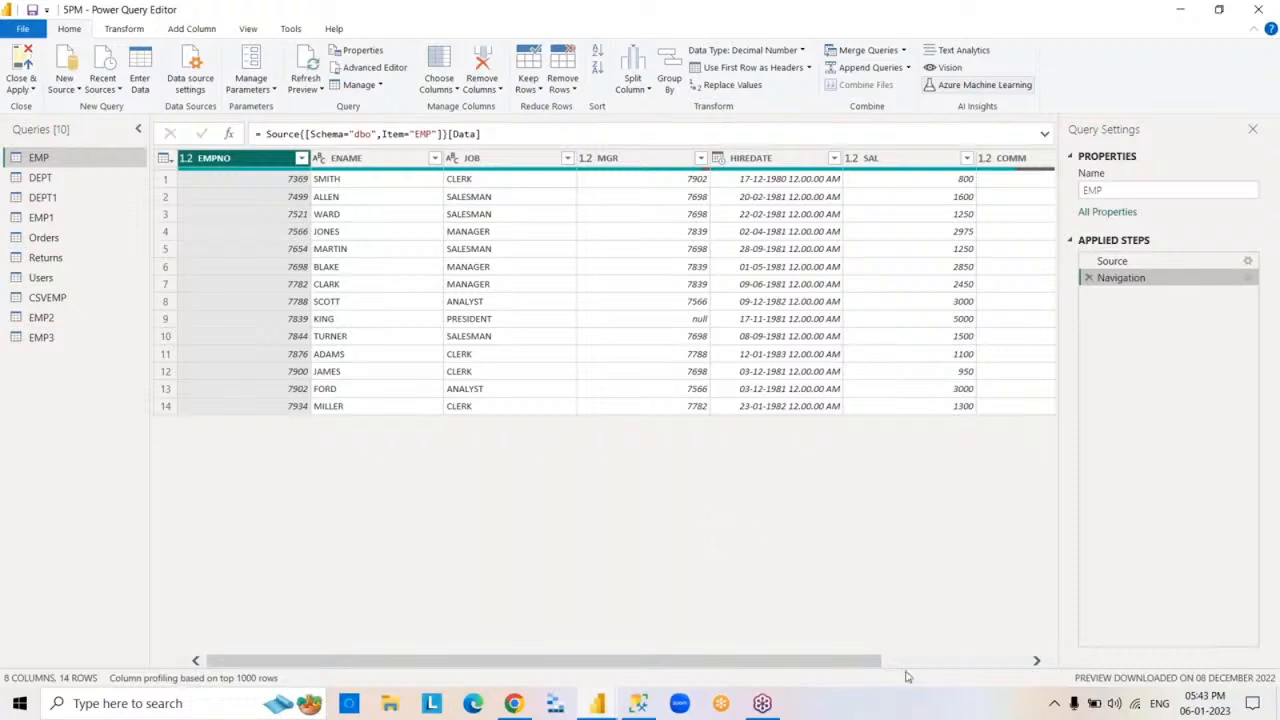
- Filter the EMP table's ENAME column to values that begin with S and contain T
left_click(401, 162)
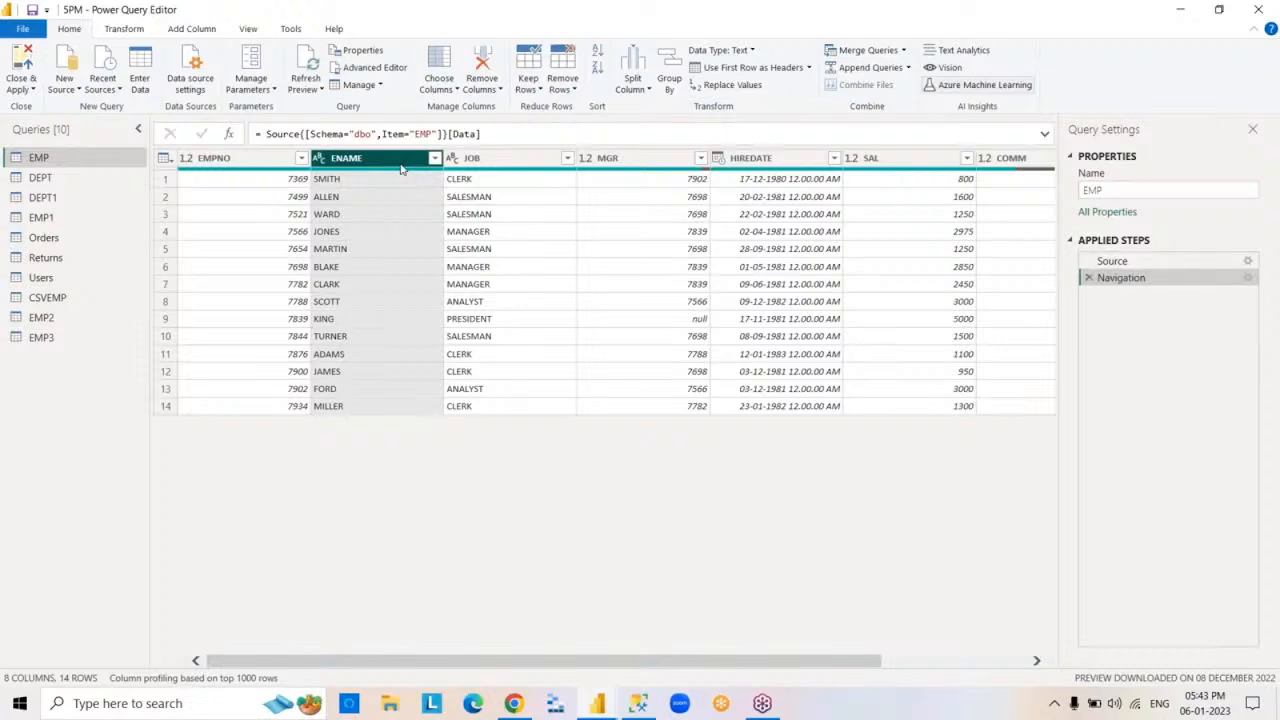
left_click(1259, 9)
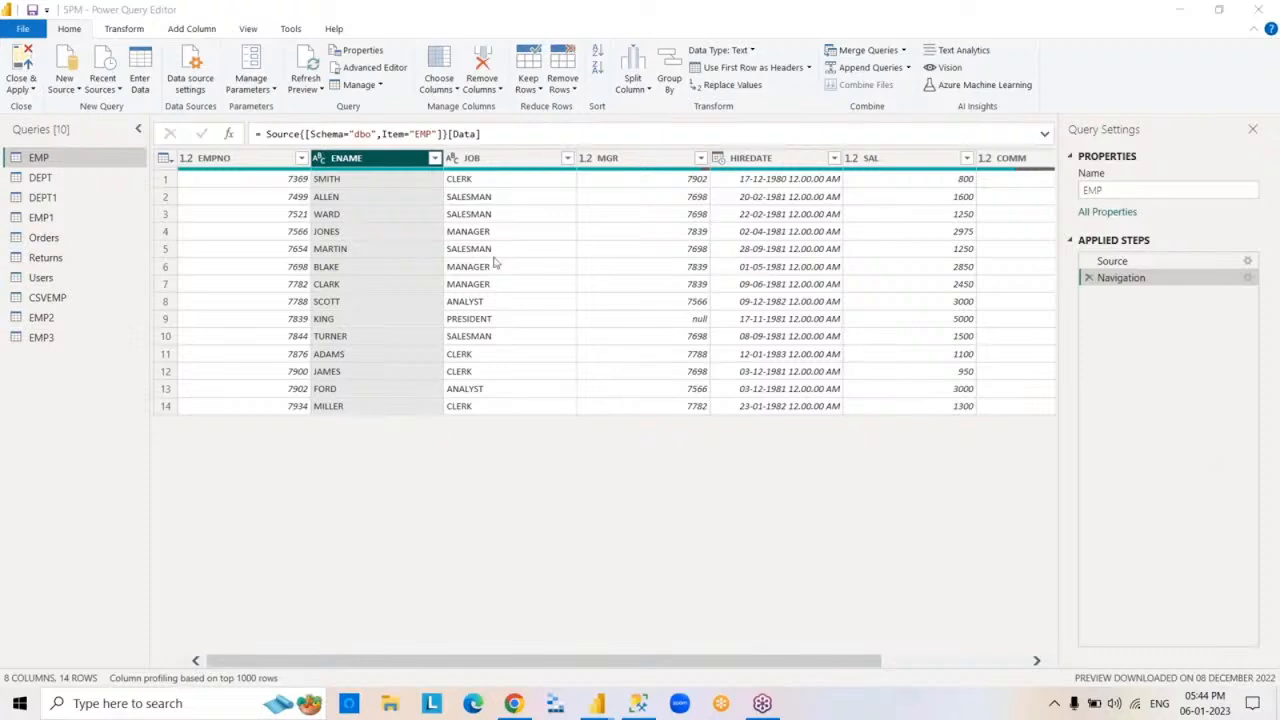
left_click(435, 160)
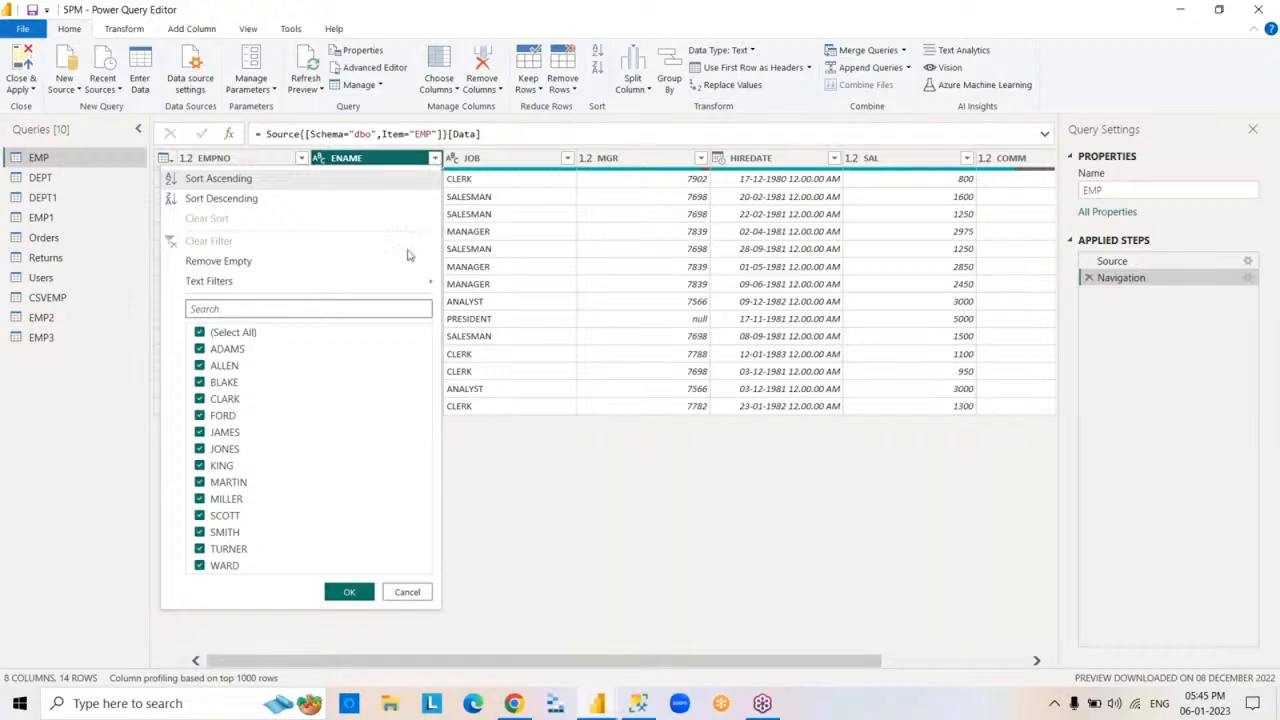
mouse_move(390, 290)
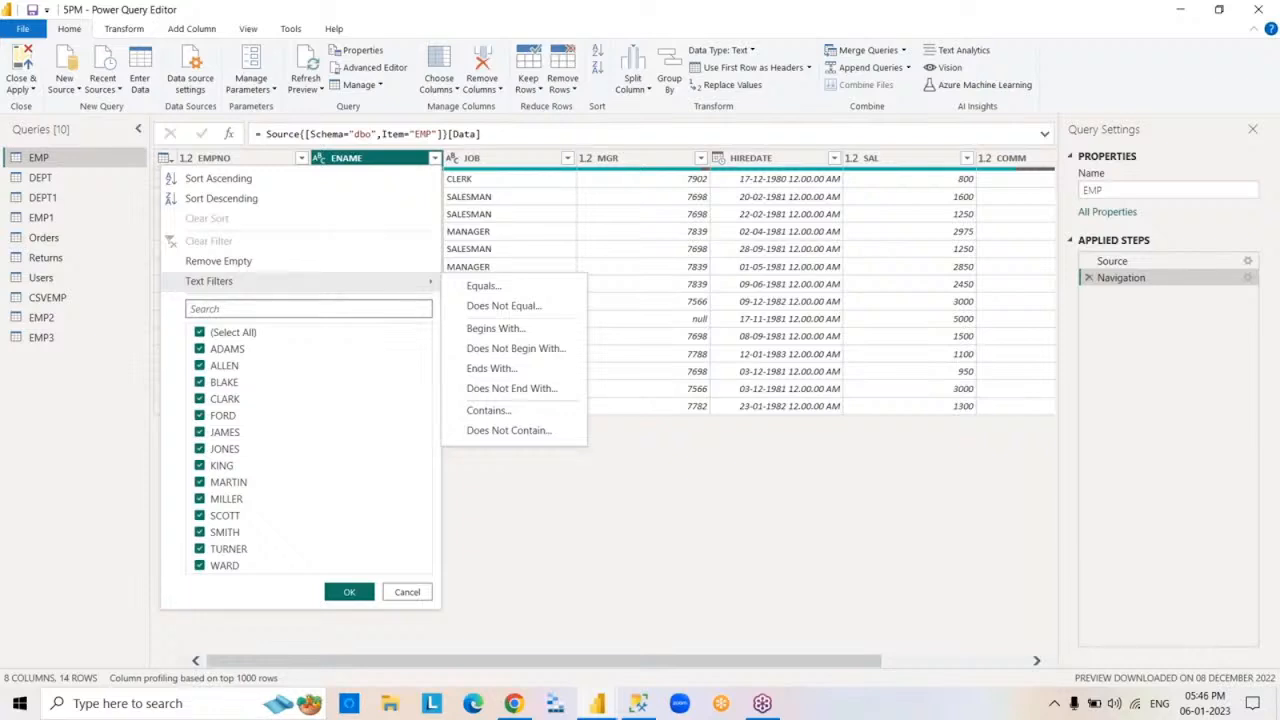
left_click(529, 331)
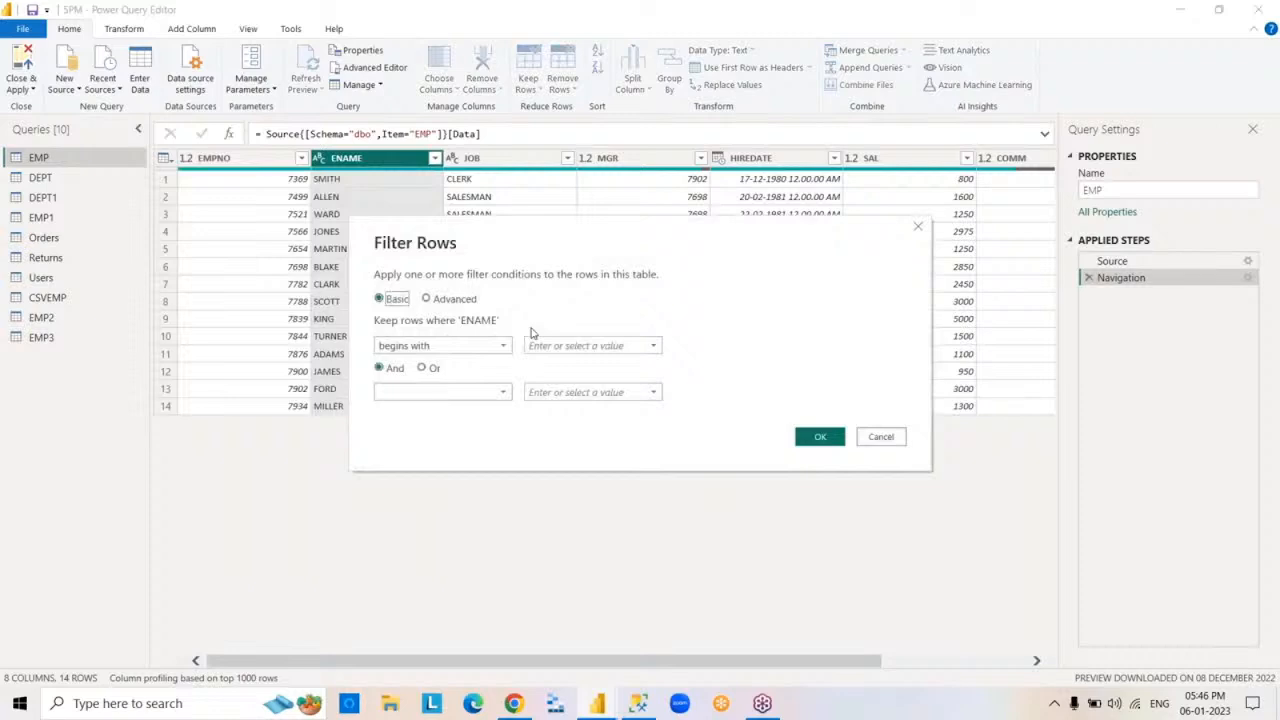
left_click(533, 345)
type("S")
left_click(504, 395)
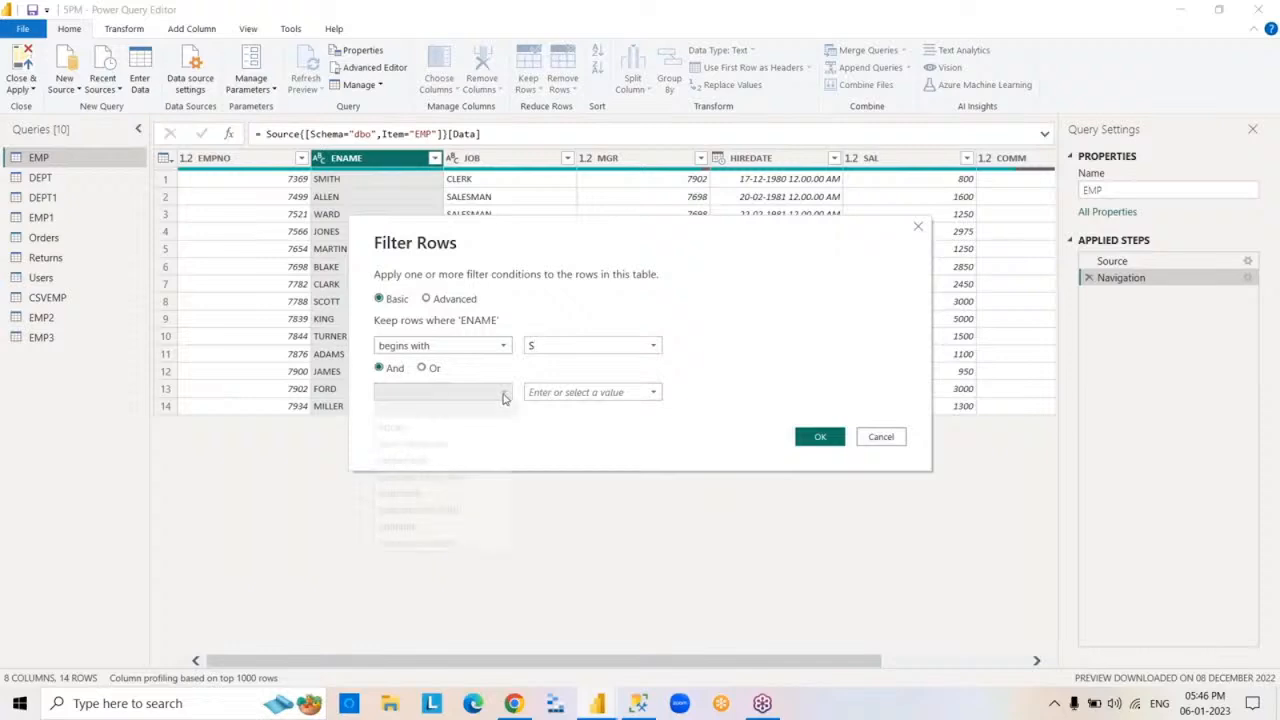
left_click(436, 528)
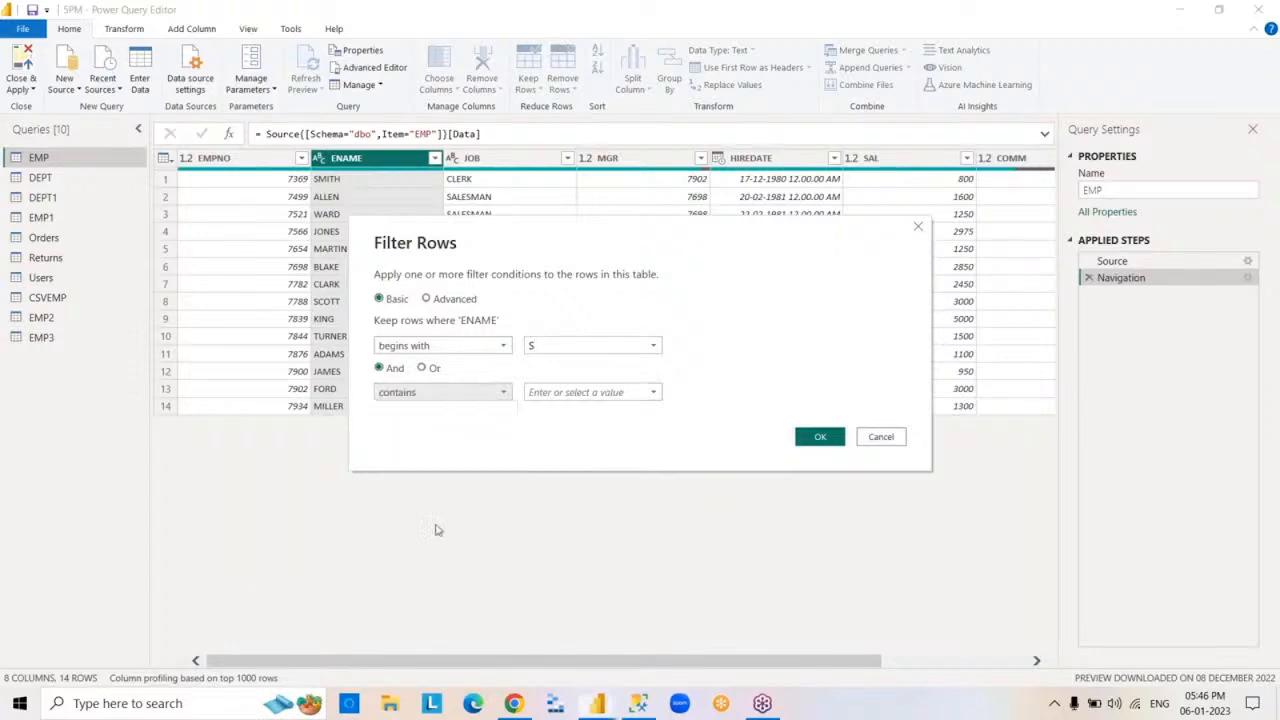
left_click(545, 392)
type("T")
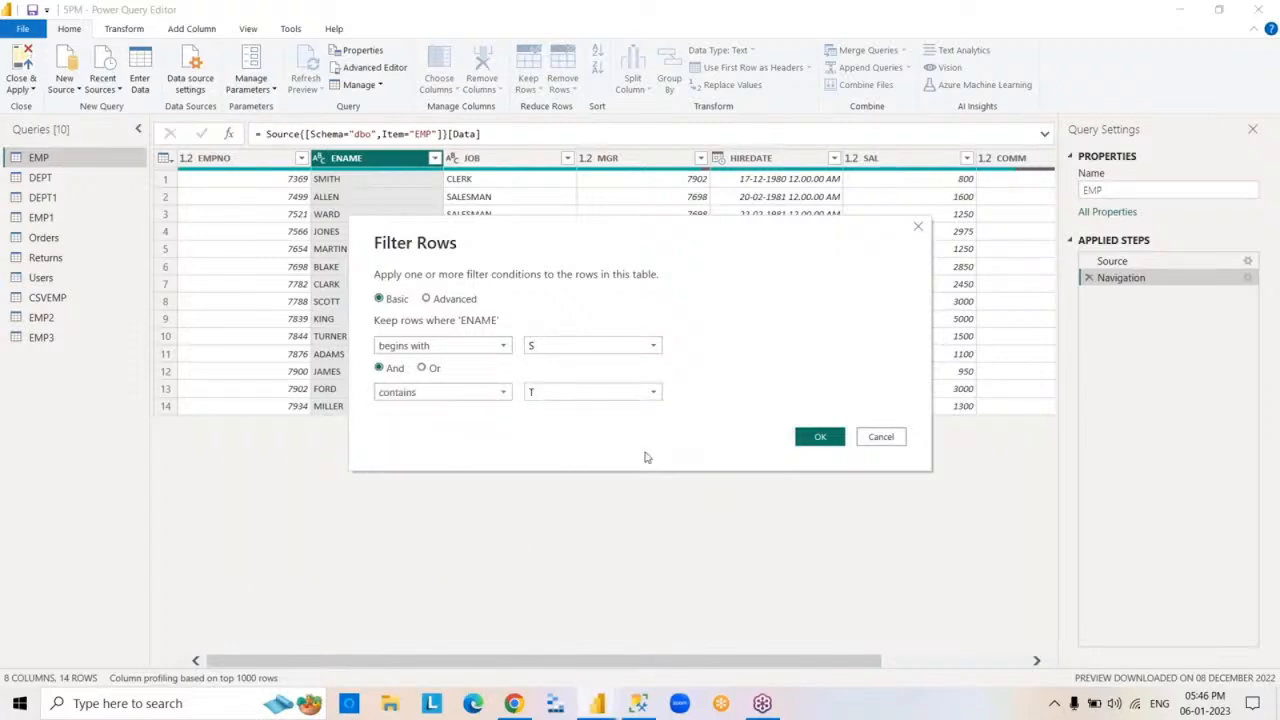
left_click(814, 440)
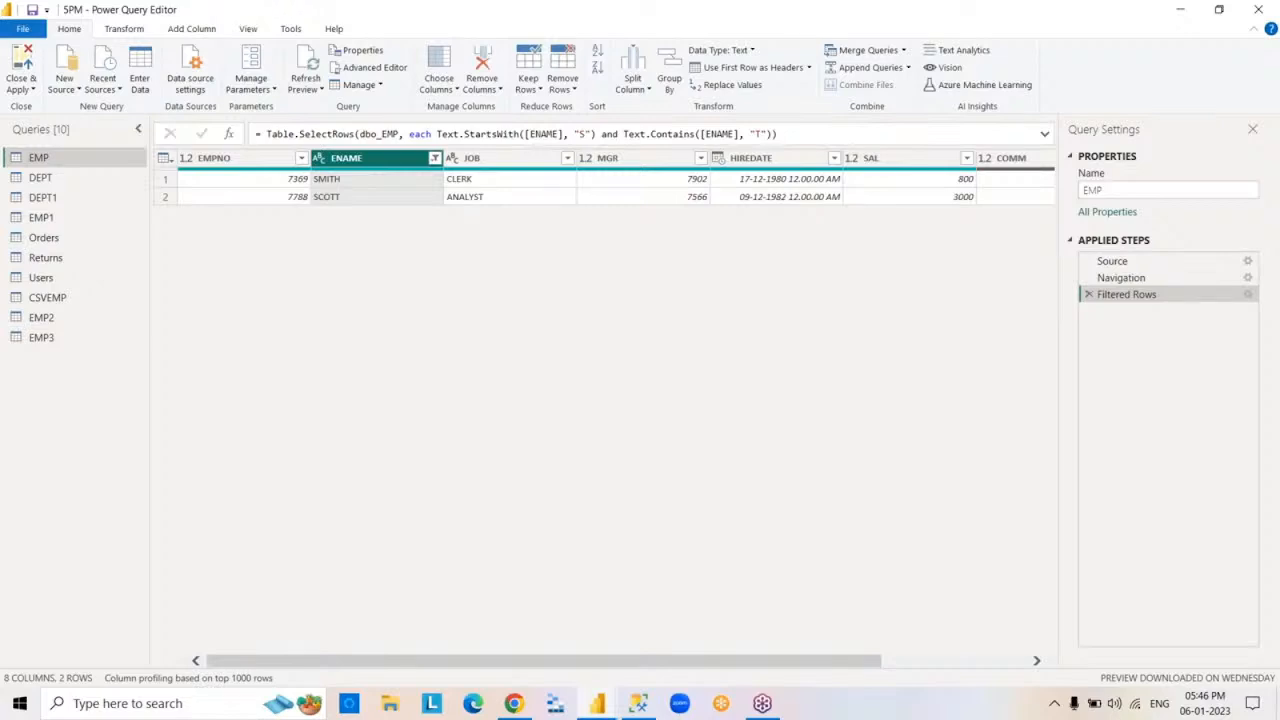
- Edit the ENAME filter to join its two conditions with Or, and remove it from the applied steps
left_click(1041, 62)
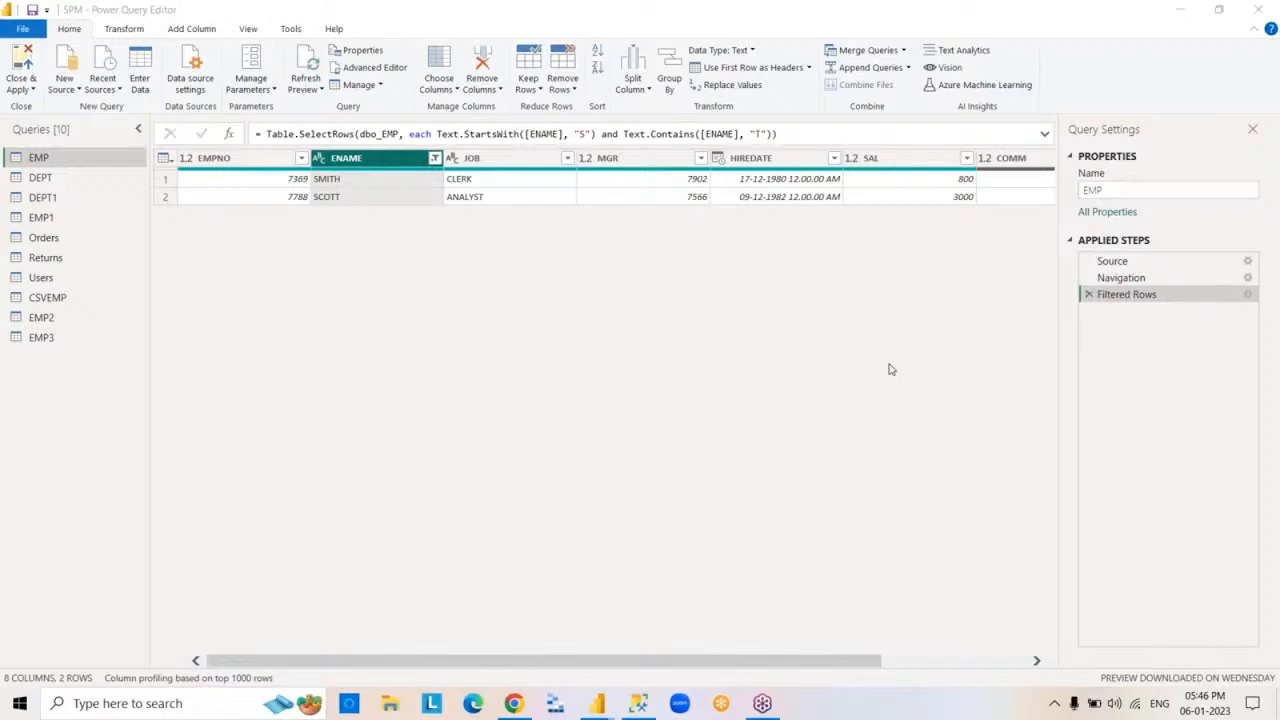
left_click(1126, 297)
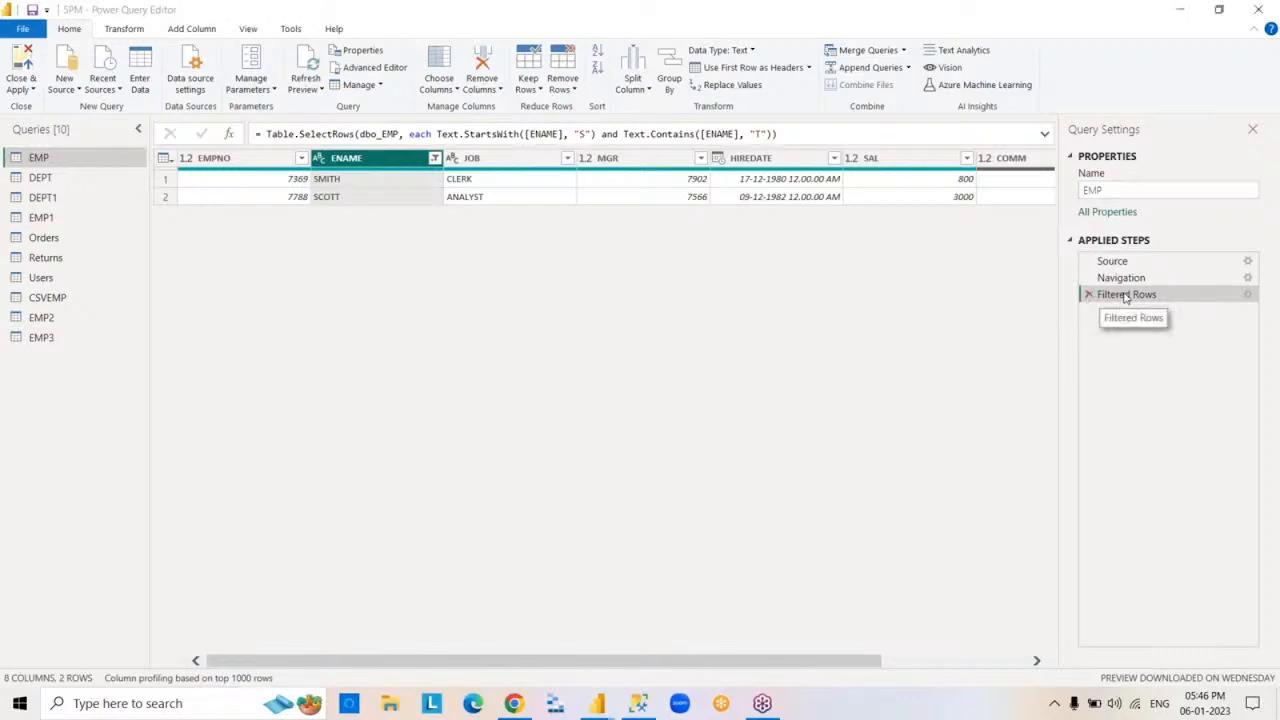
double_click(1126, 297)
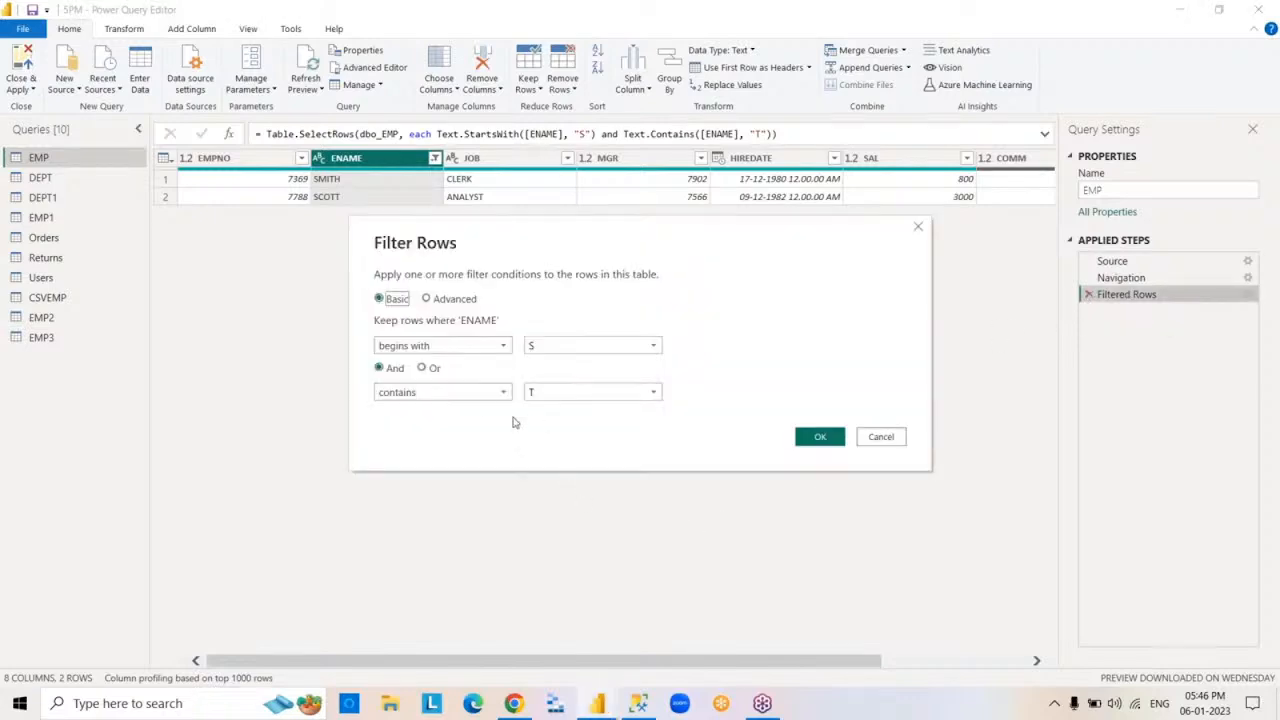
left_click(416, 368)
left_click(422, 368)
left_click(816, 436)
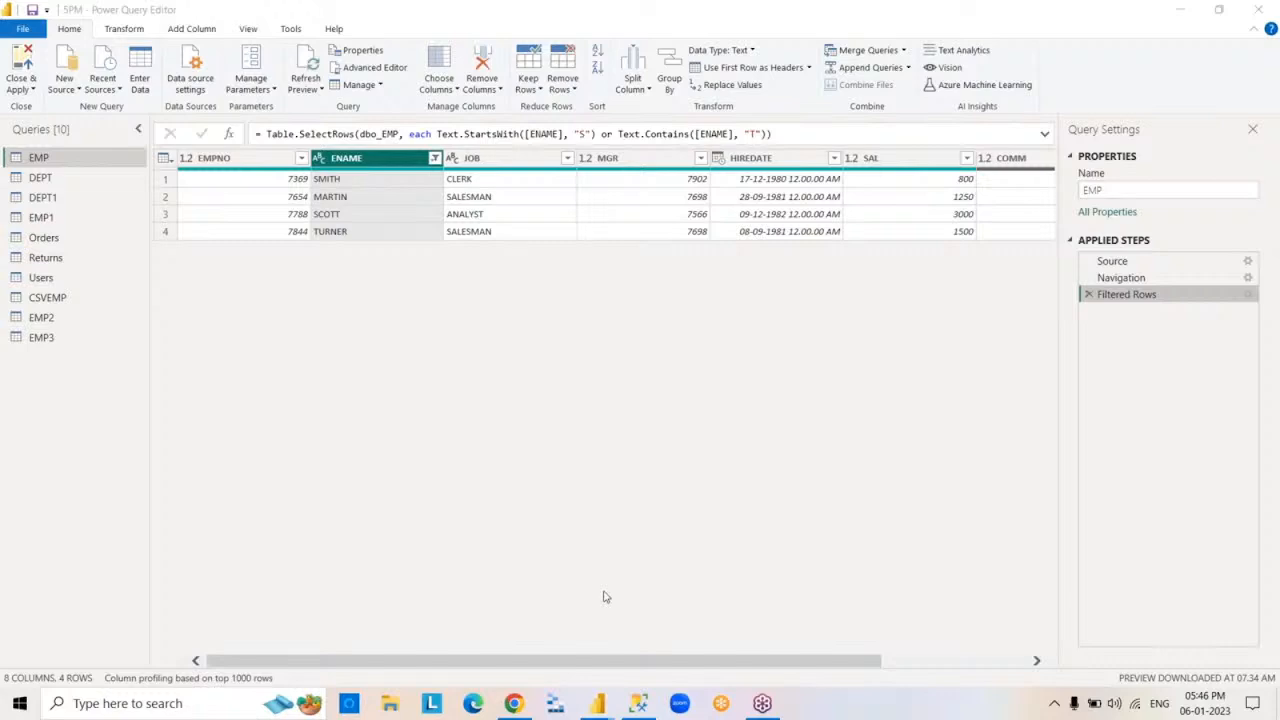
left_click(1089, 297)
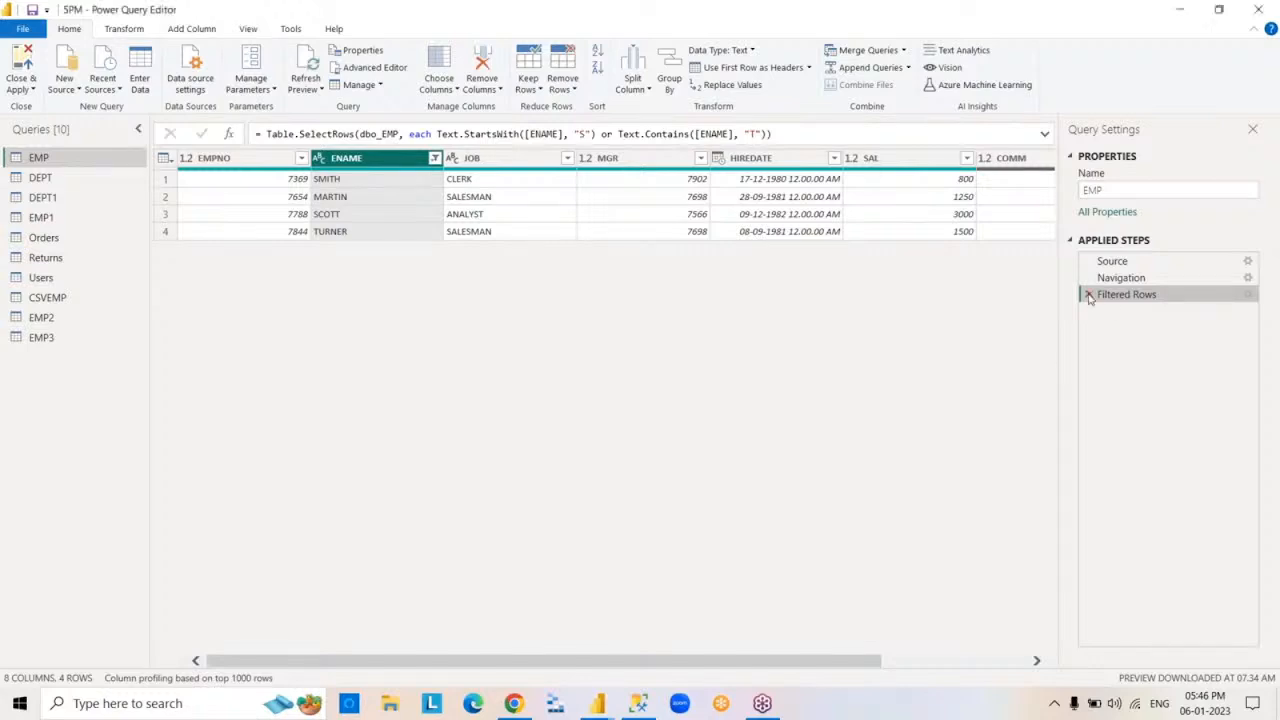
left_click(1089, 295)
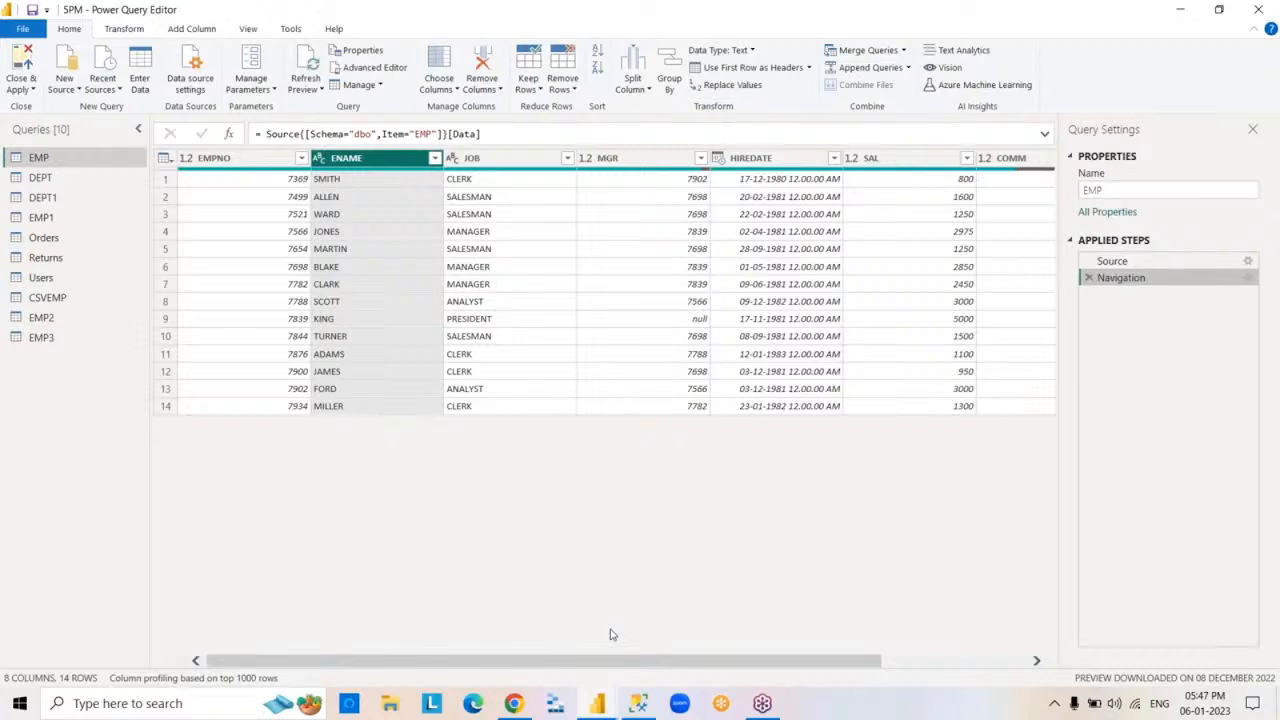
- Filter the HIREDATE column to Quarter 1, review the filter's conditions without changes, and delete it from the applied steps
left_click(802, 162)
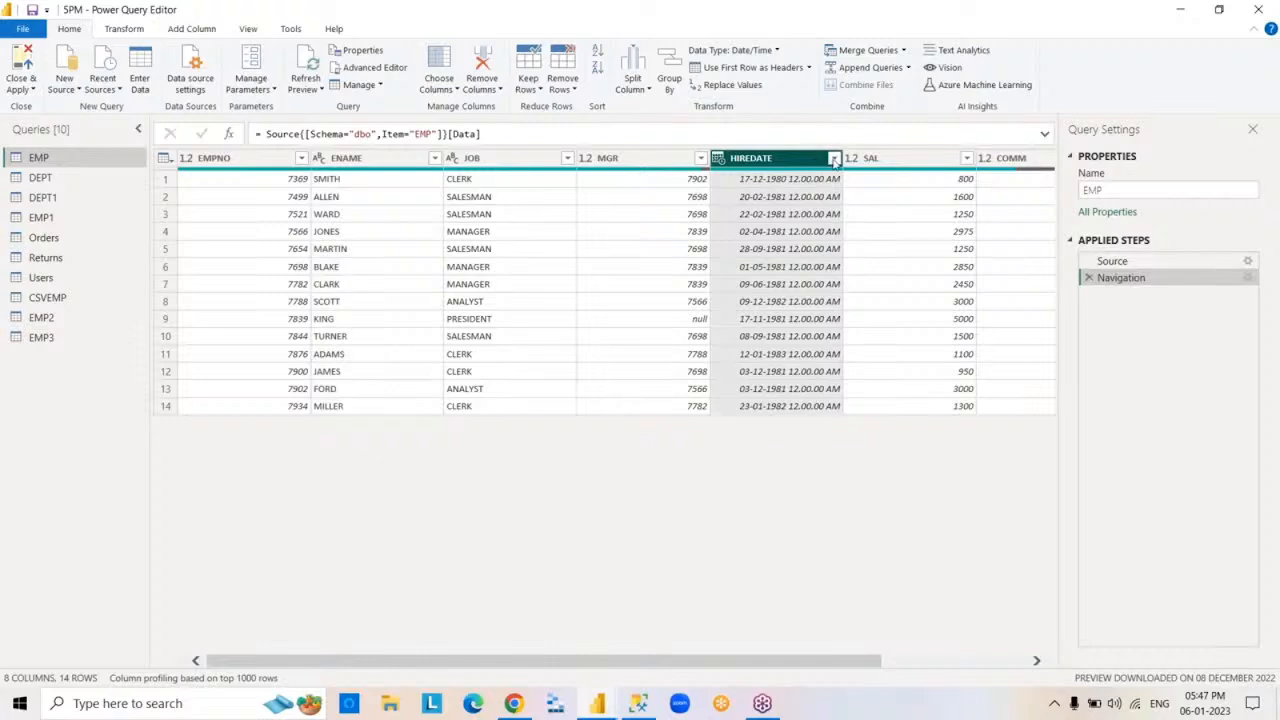
left_click(834, 160)
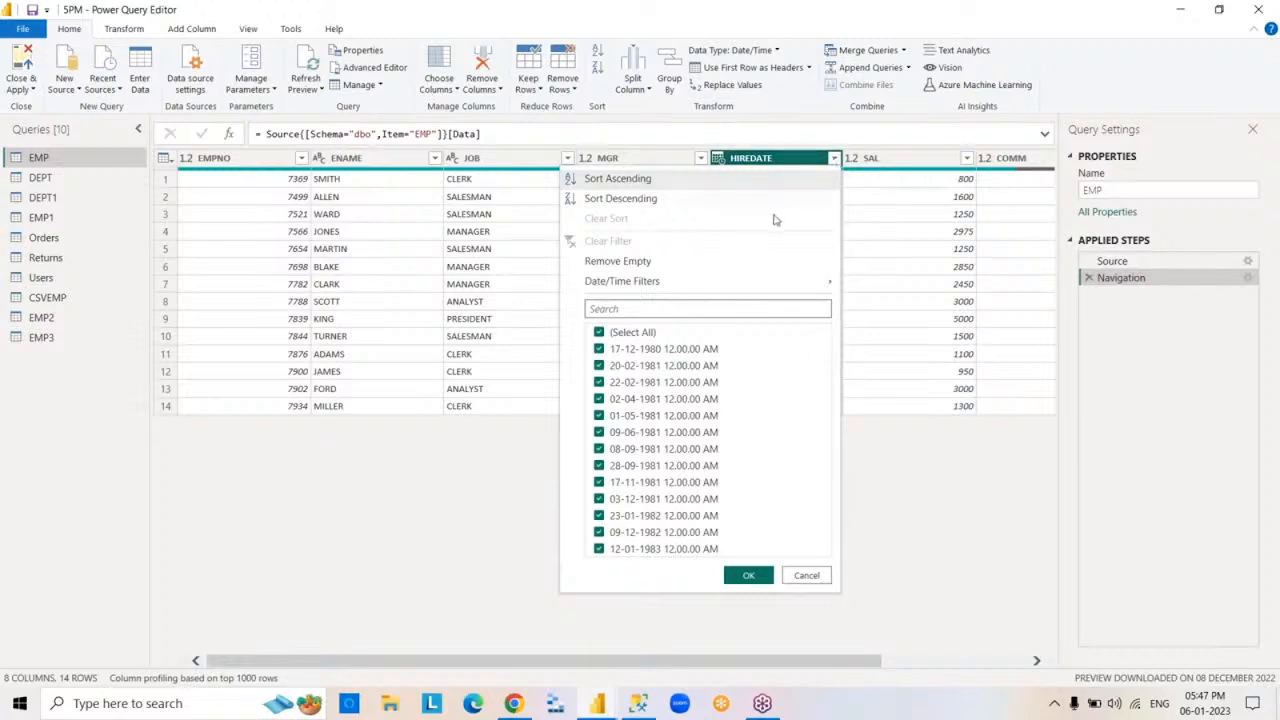
mouse_move(751, 286)
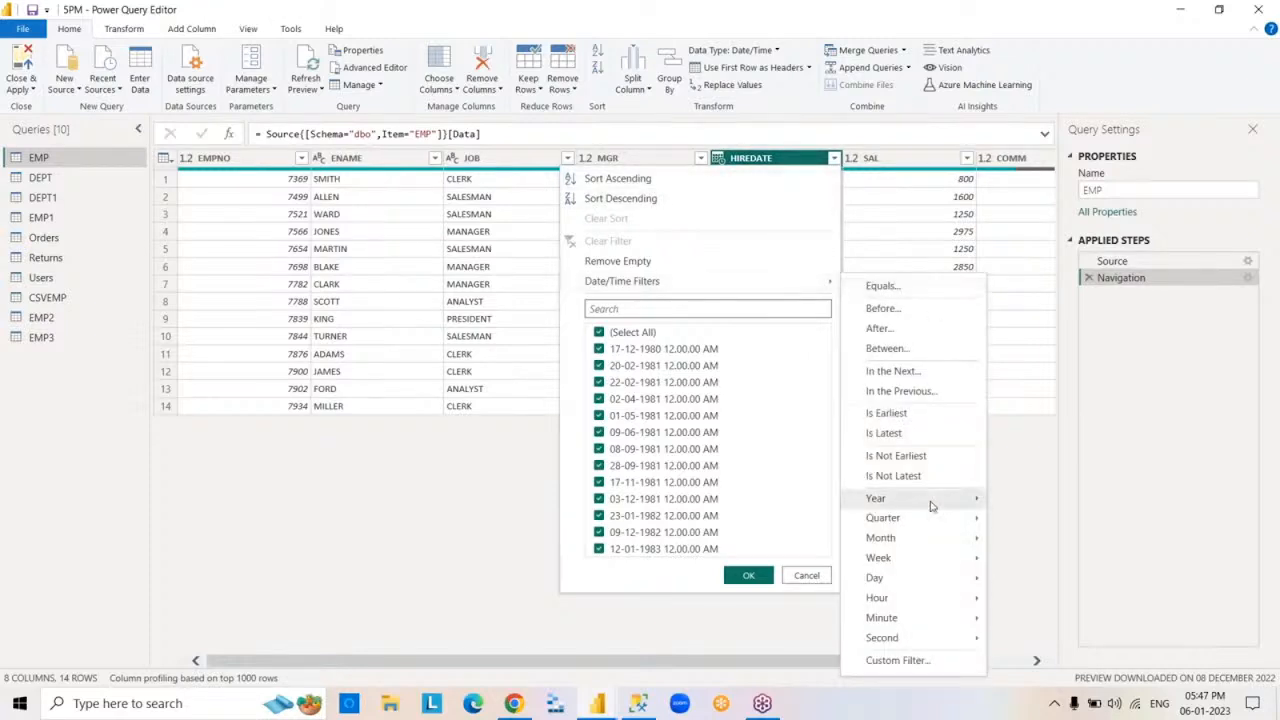
mouse_move(931, 506)
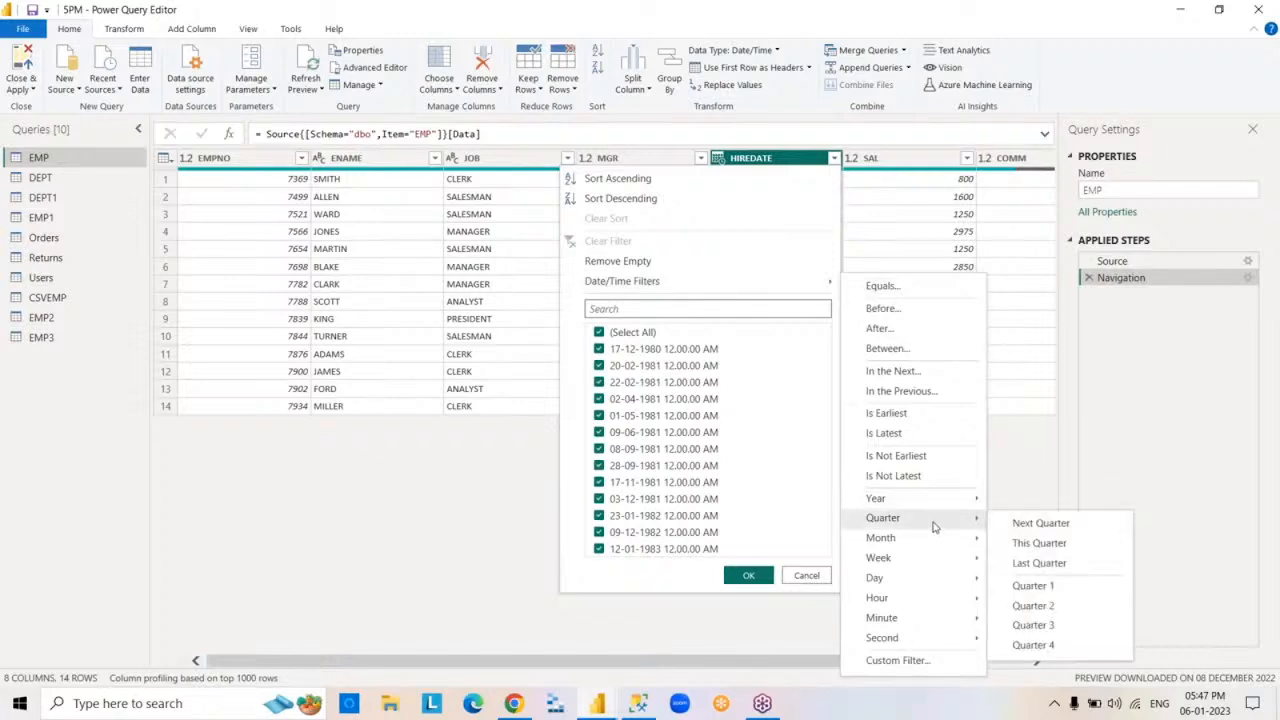
left_click(1080, 587)
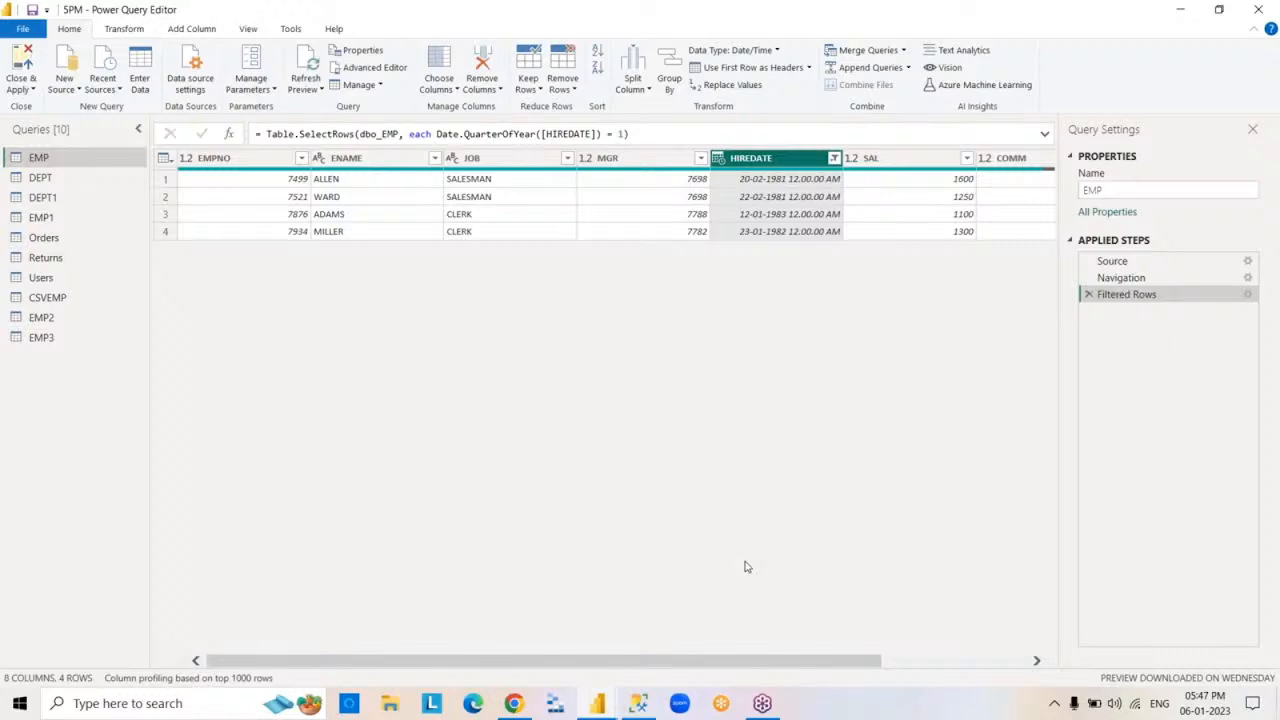
double_click(1123, 298)
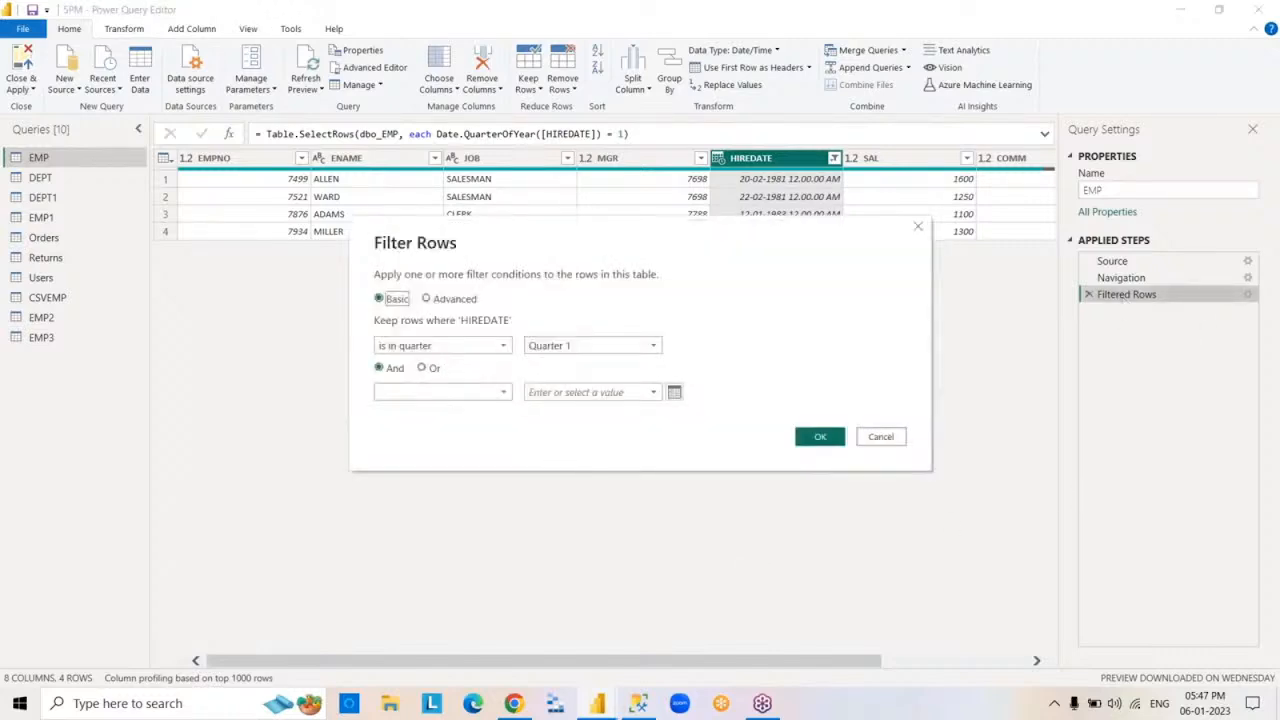
left_click(879, 437)
left_click(1088, 295)
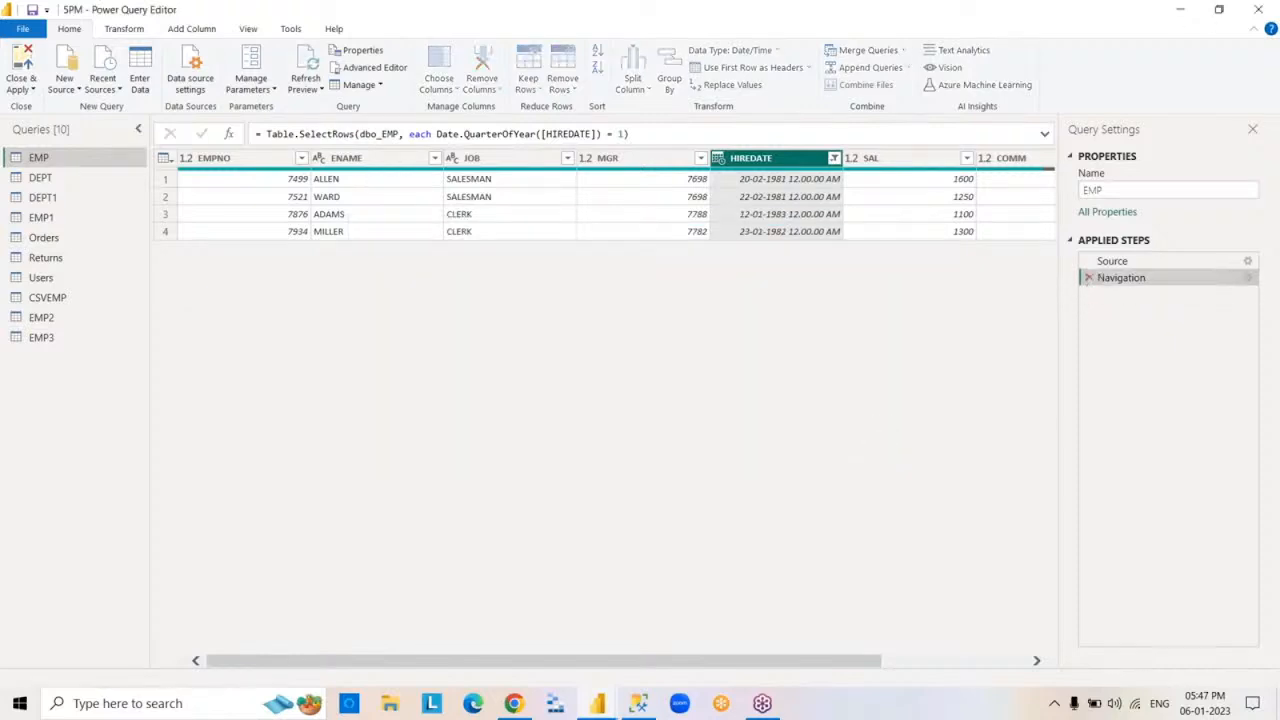
- Filter the EMP table's HIREDATE column to dates in June, and delete the Filtered Rows step
left_click(834, 161)
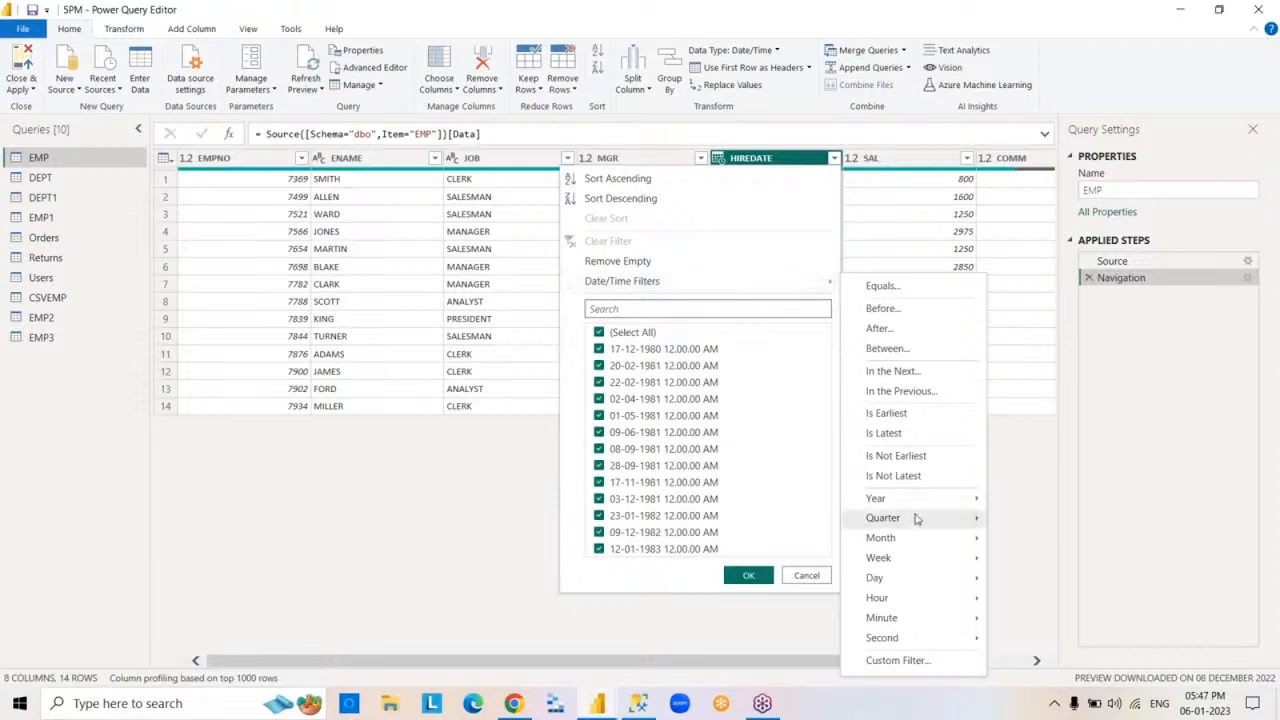
mouse_move(926, 538)
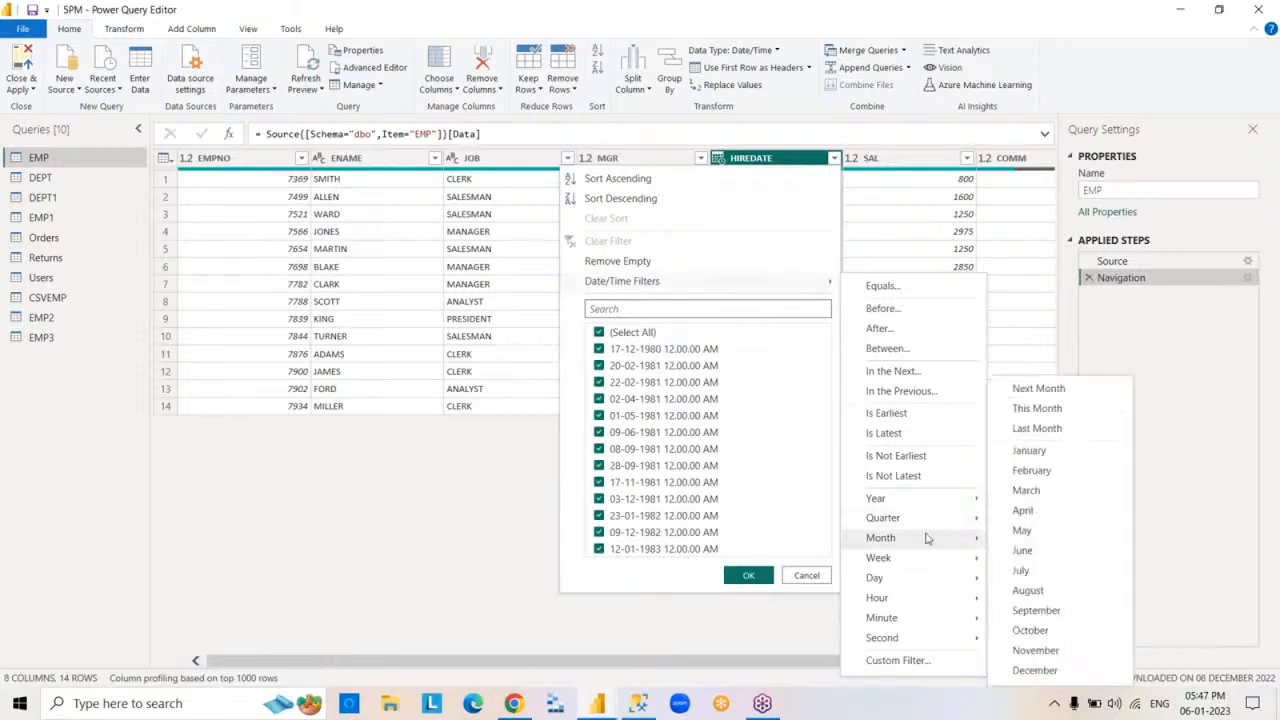
left_click(1036, 552)
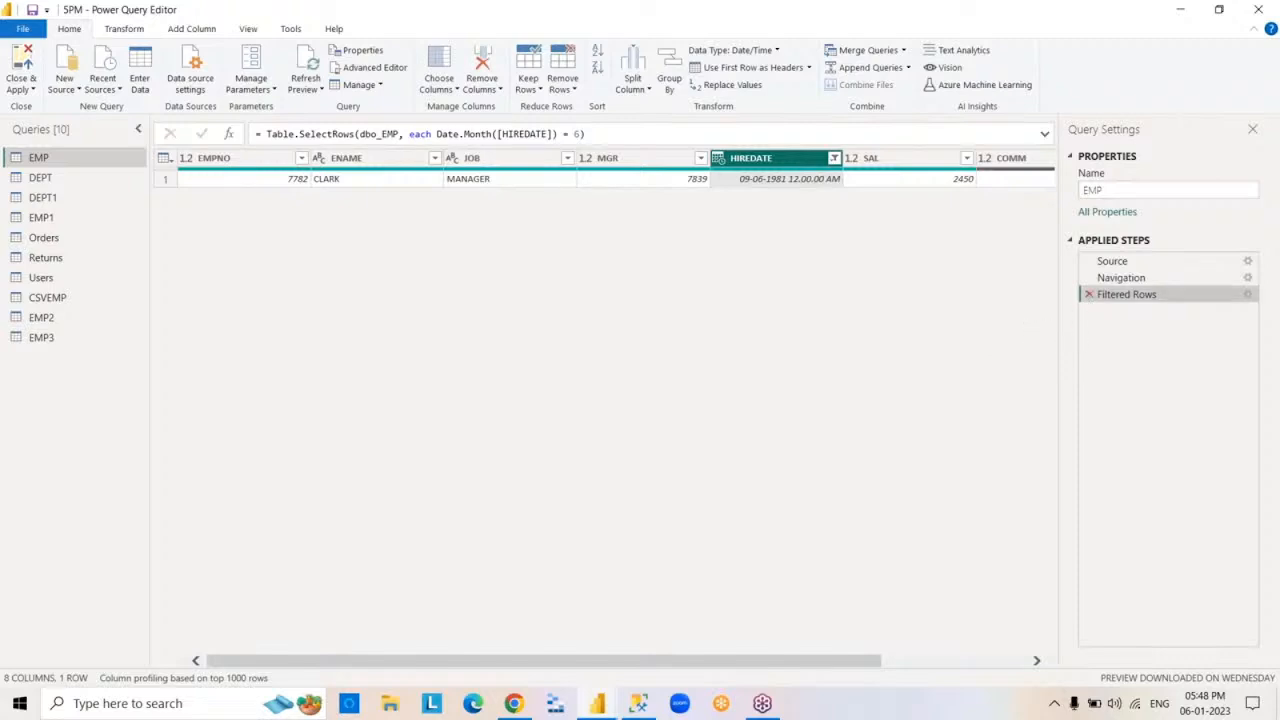
left_click(1089, 296)
left_click(833, 159)
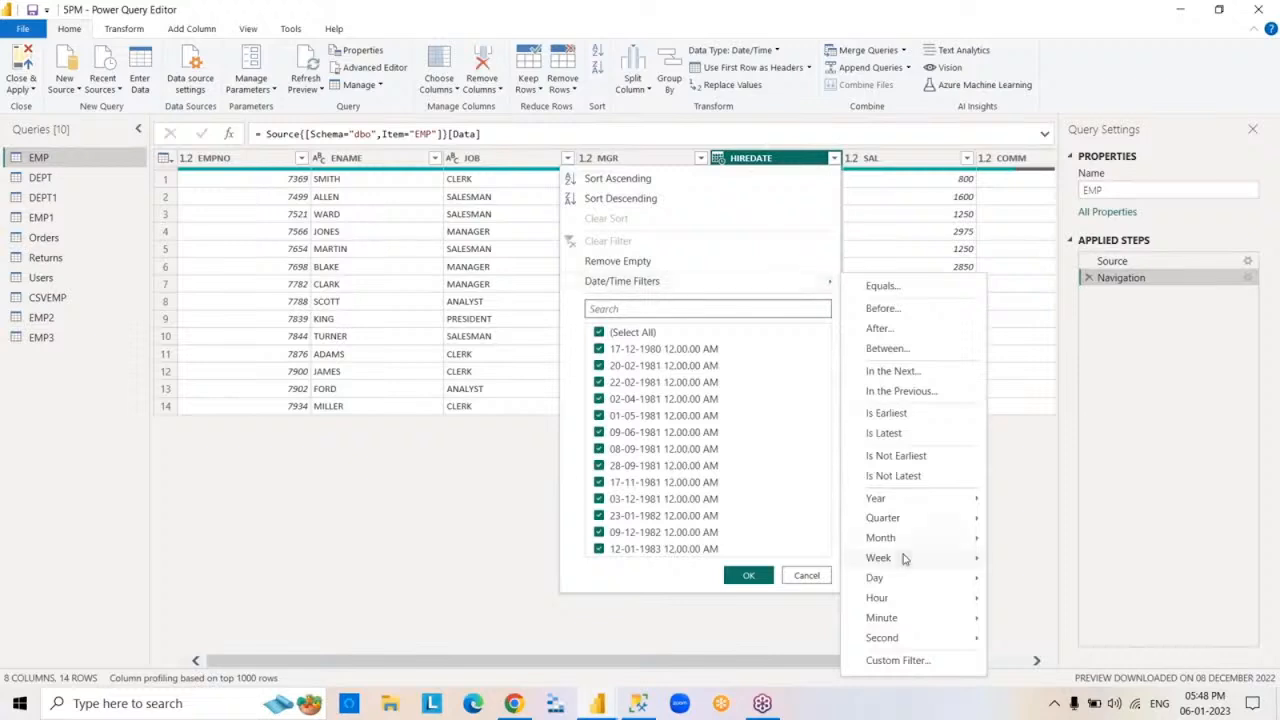
mouse_move(937, 545)
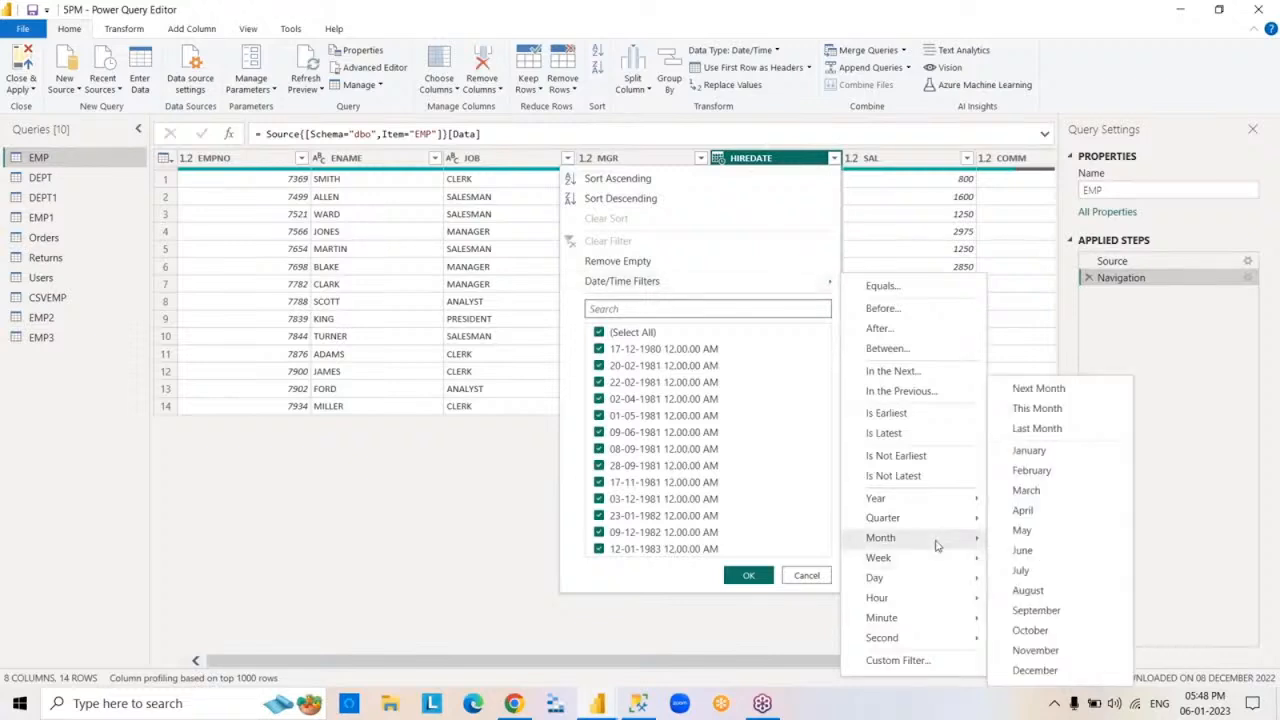
left_click(1016, 578)
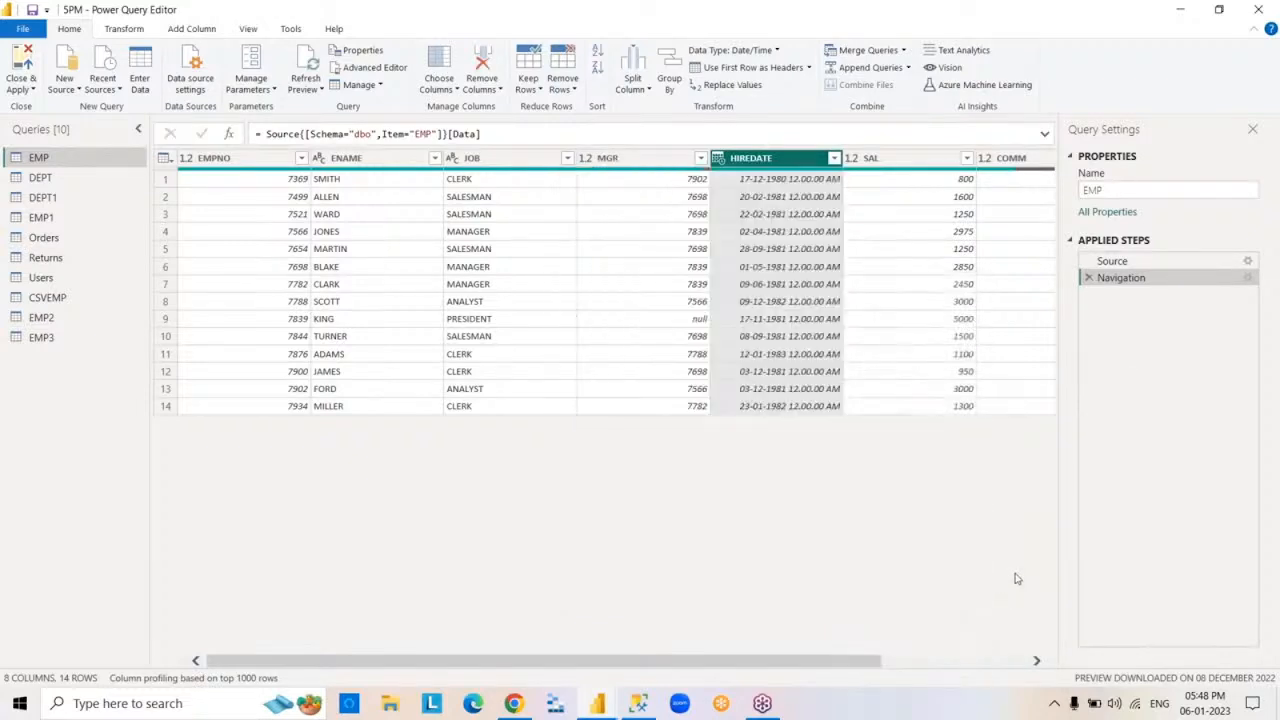
left_click(277, 162)
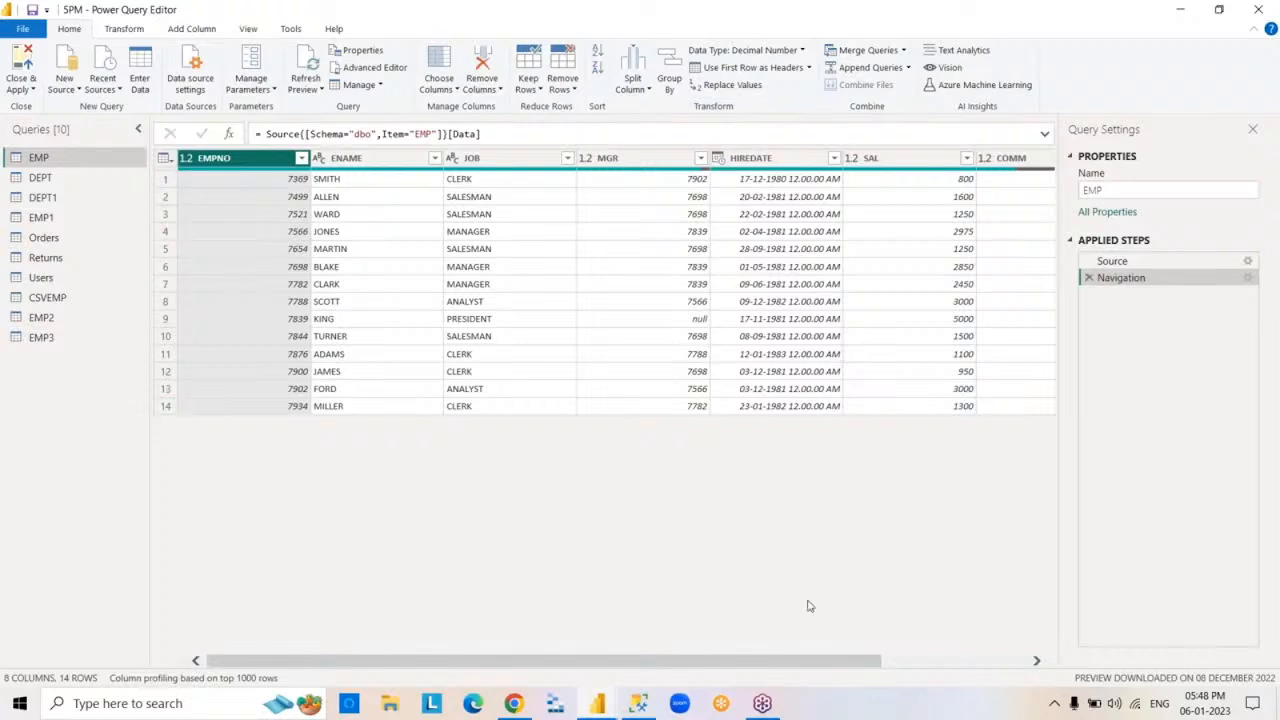
- Close the Power Query Editor and the Power BI Desktop file, answering the closing prompts
left_click(1258, 9)
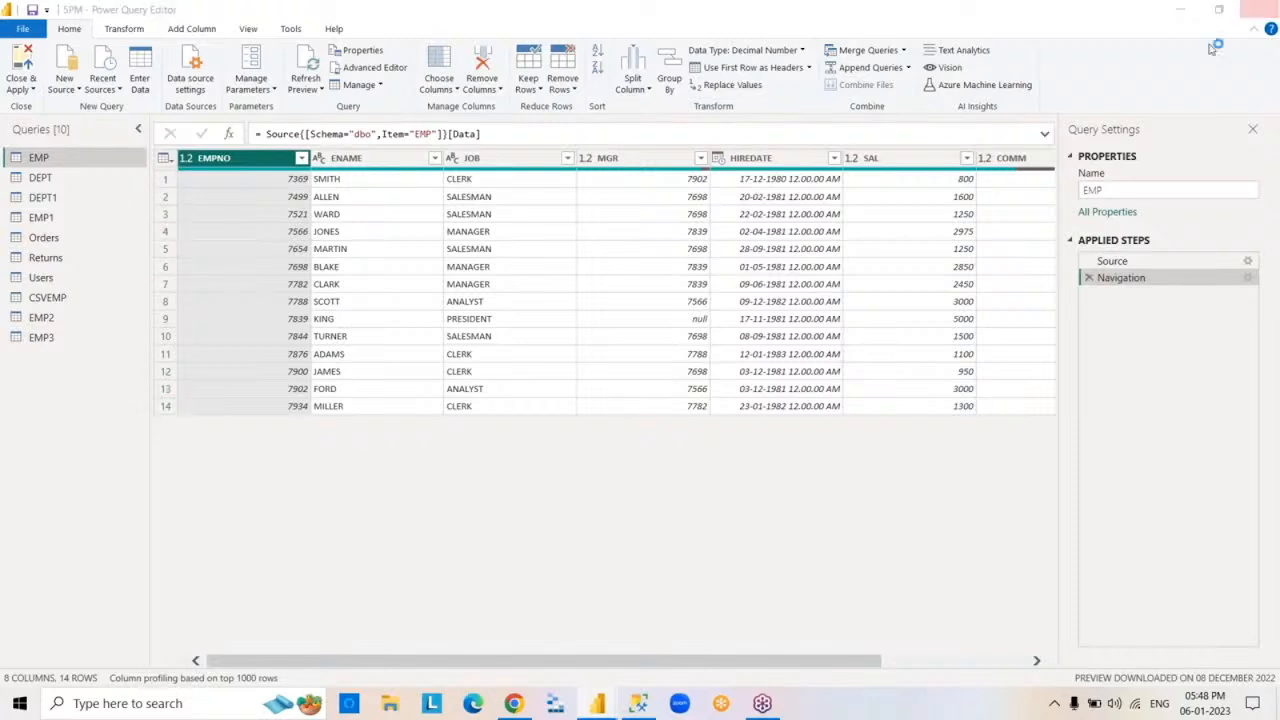
left_click(664, 376)
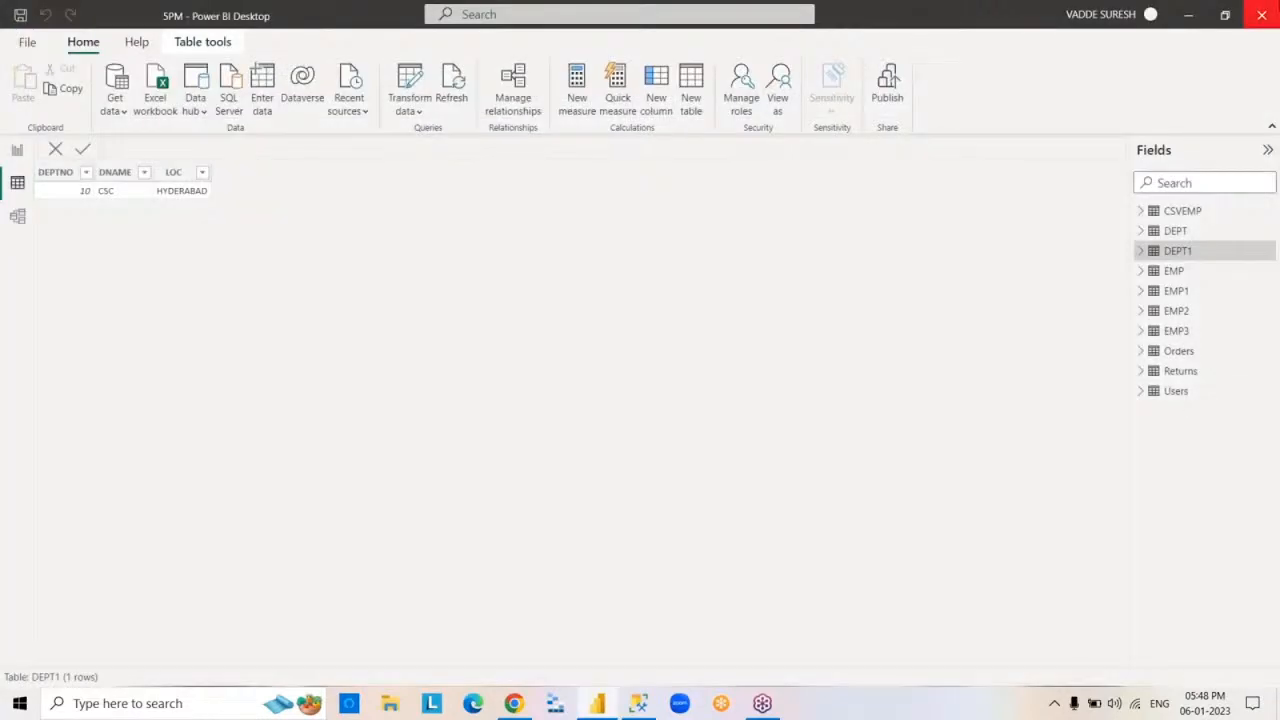
left_click(1262, 15)
left_click(648, 377)
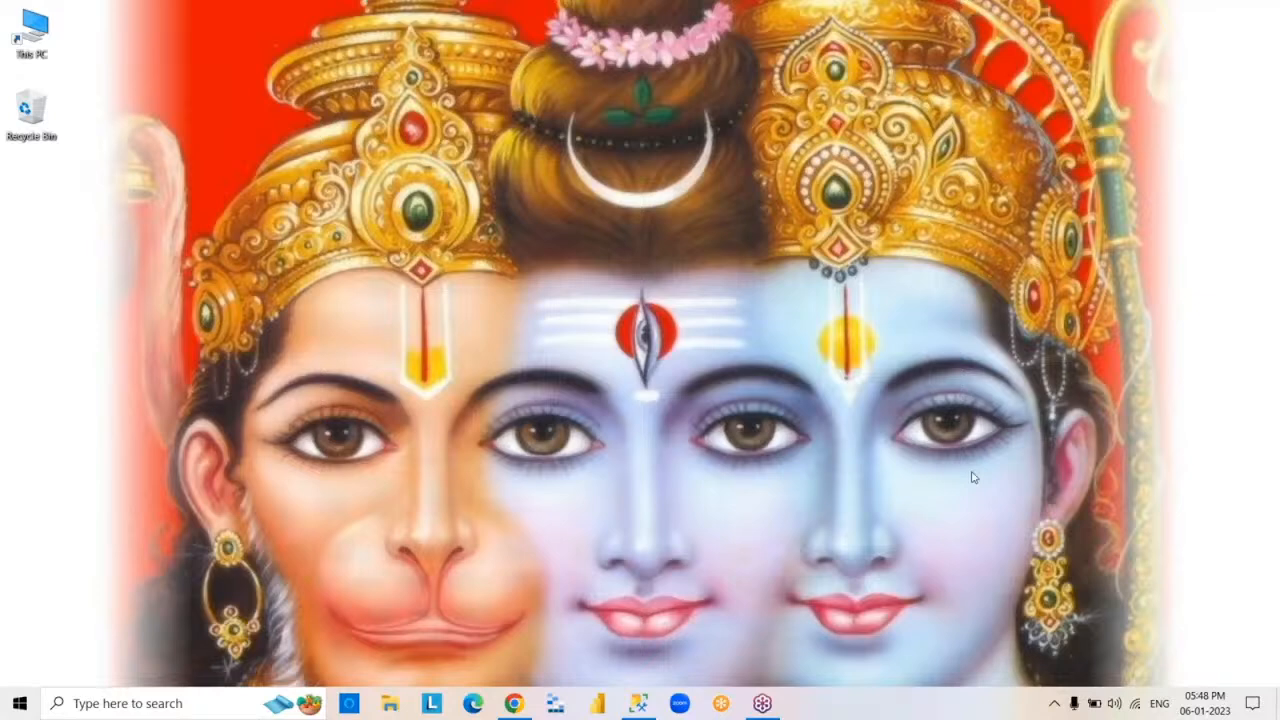
left_click(637, 705)
left_click(692, 458)
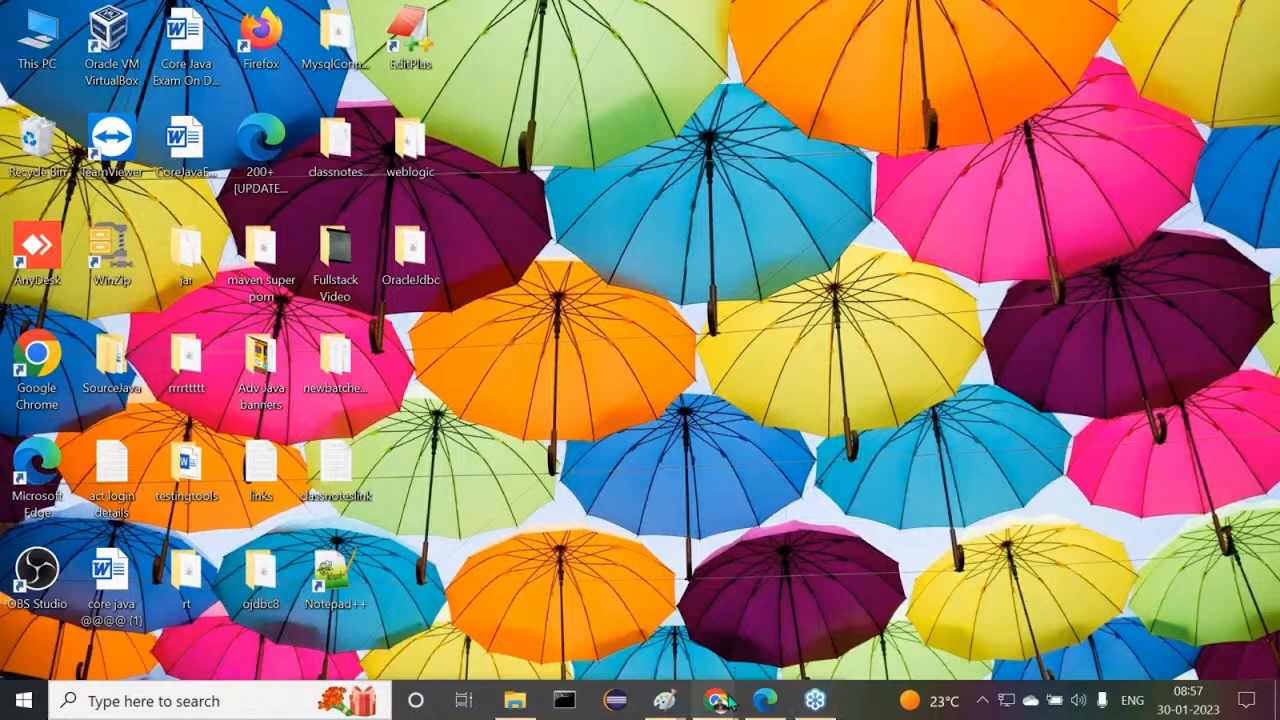
- Switch to Chrome and open the Spring830 document from the Spring830 folder inside Class Notes in Google Drive
mouse_move(718, 699)
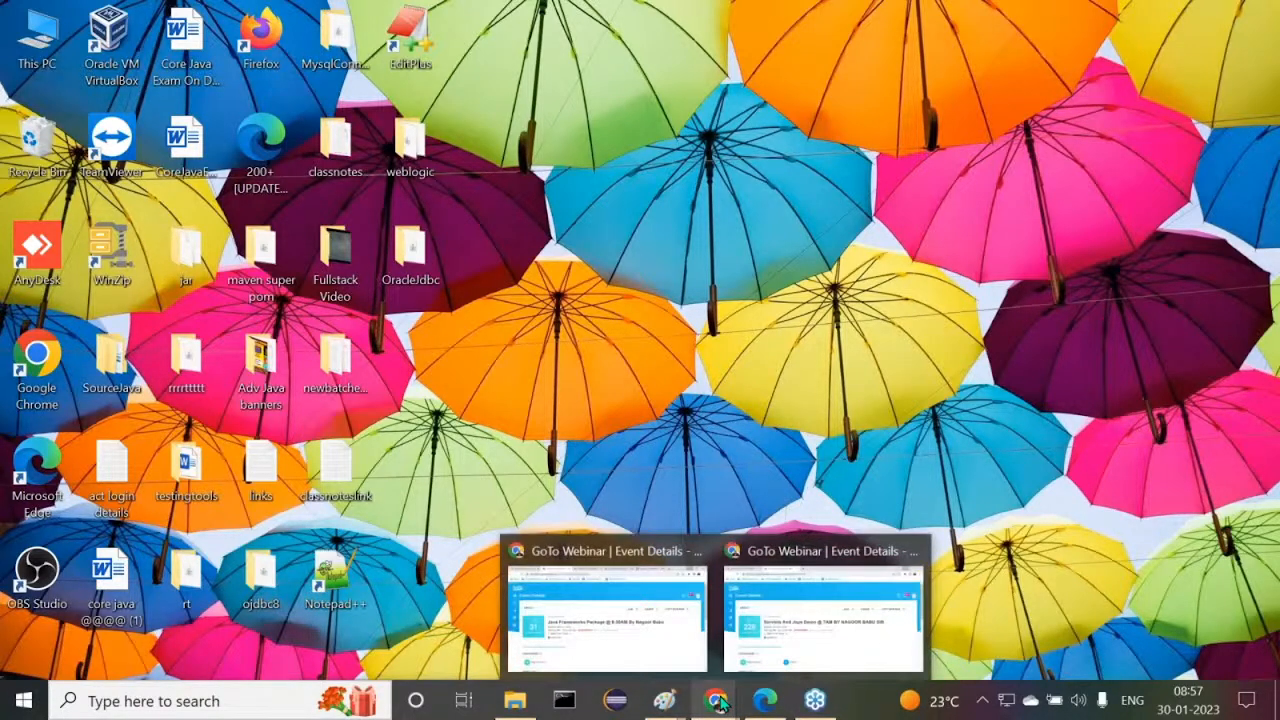
left_click(619, 641)
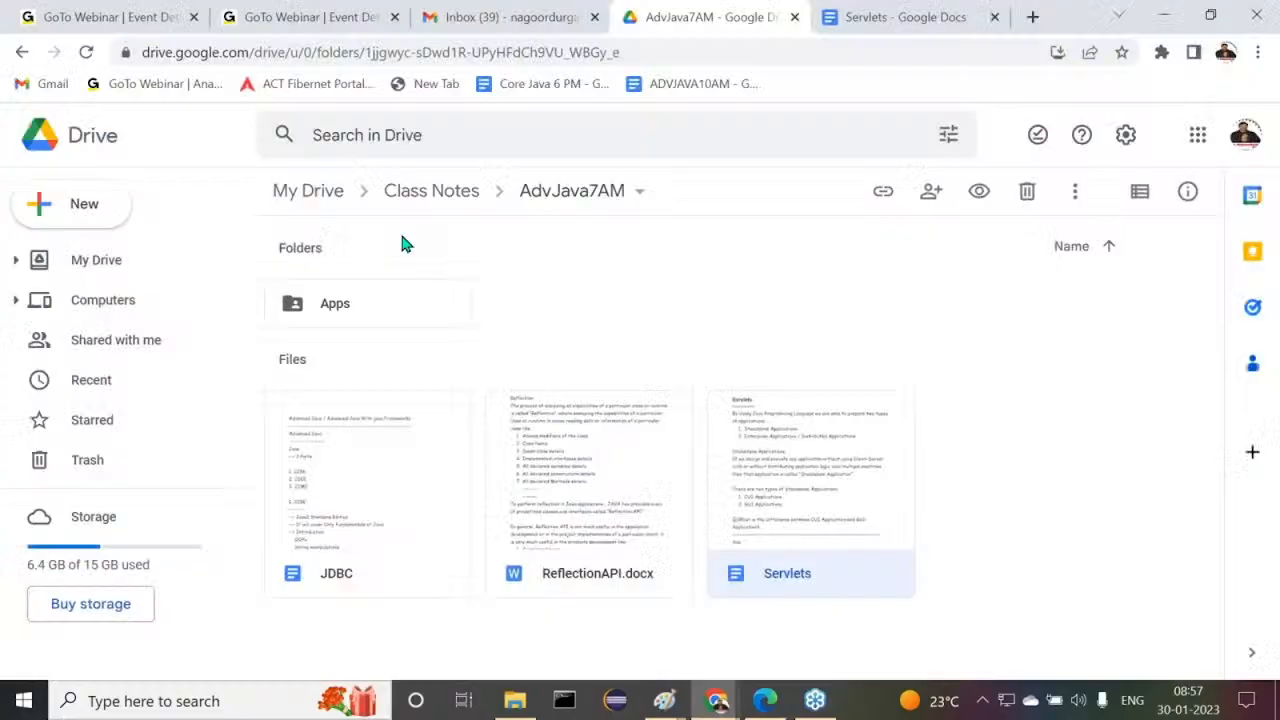
left_click(430, 191)
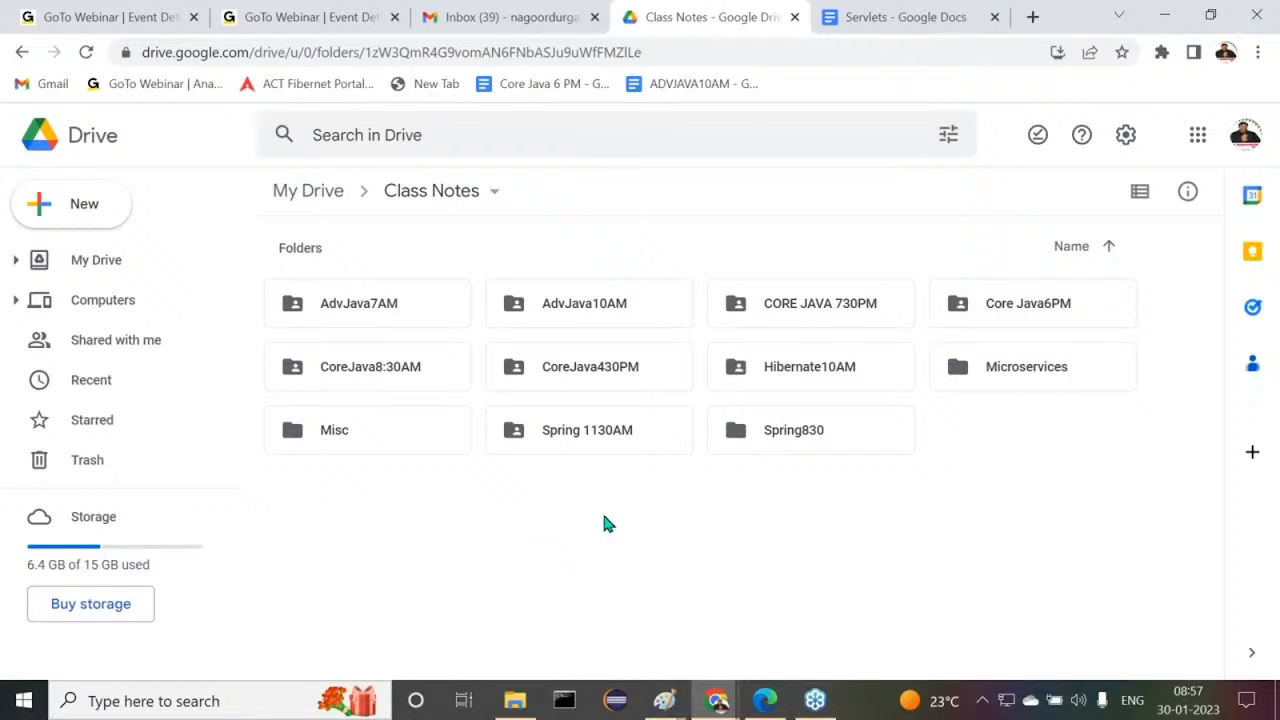
double_click(774, 449)
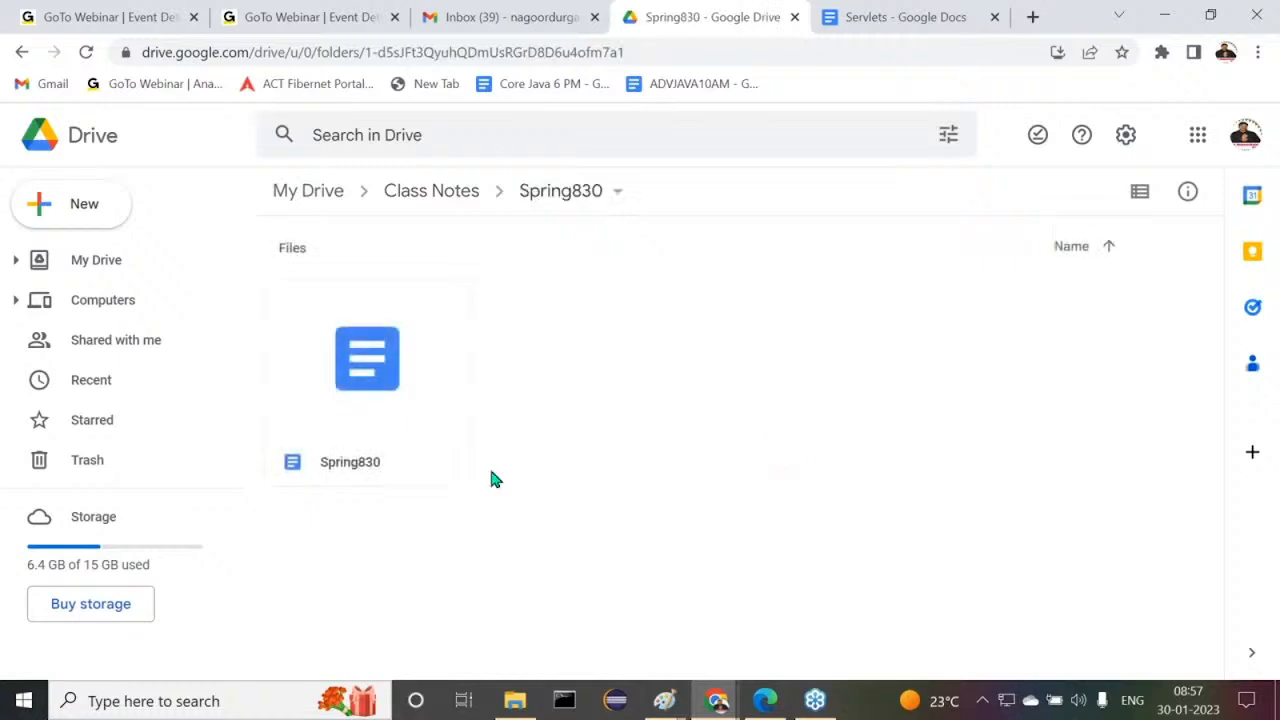
left_click(388, 385)
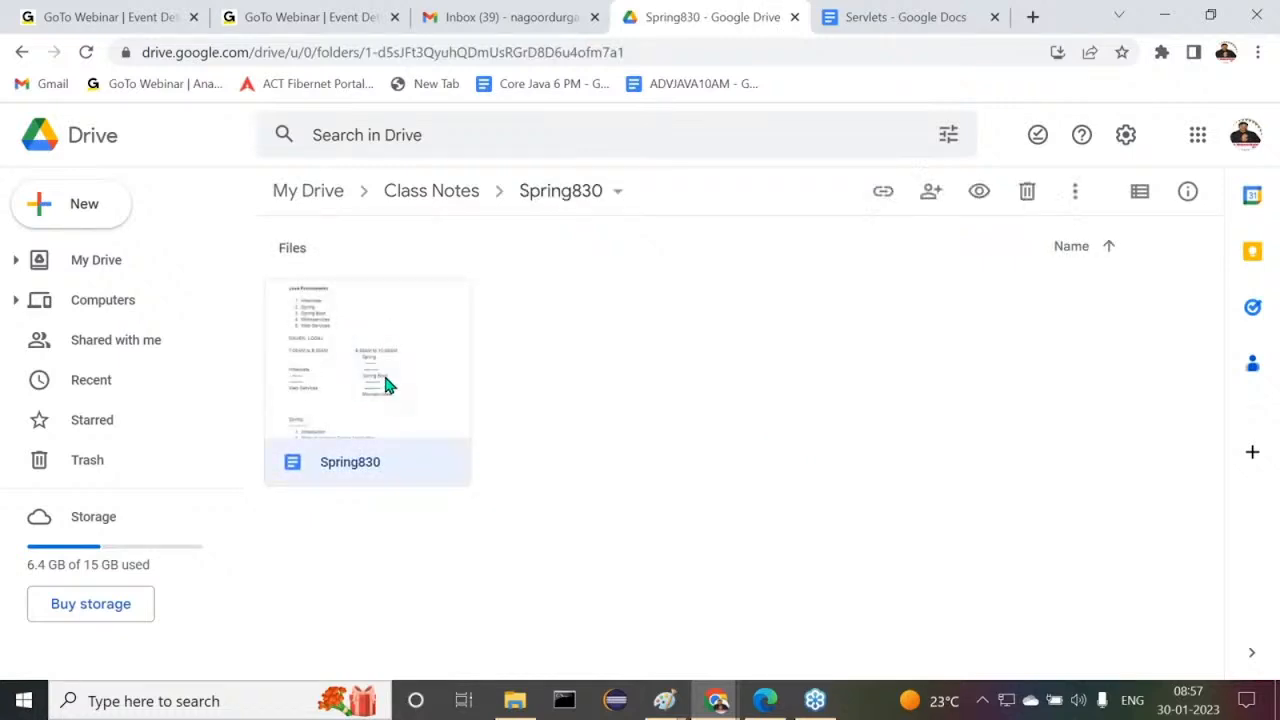
double_click(388, 385)
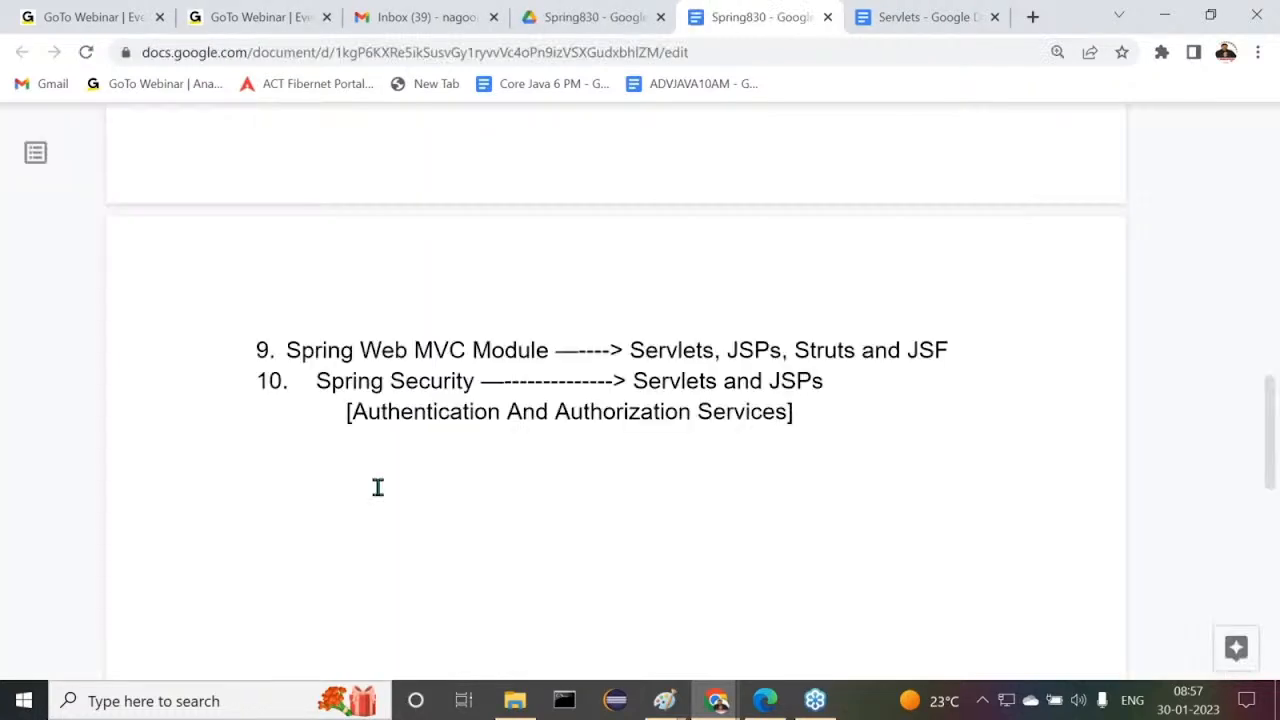